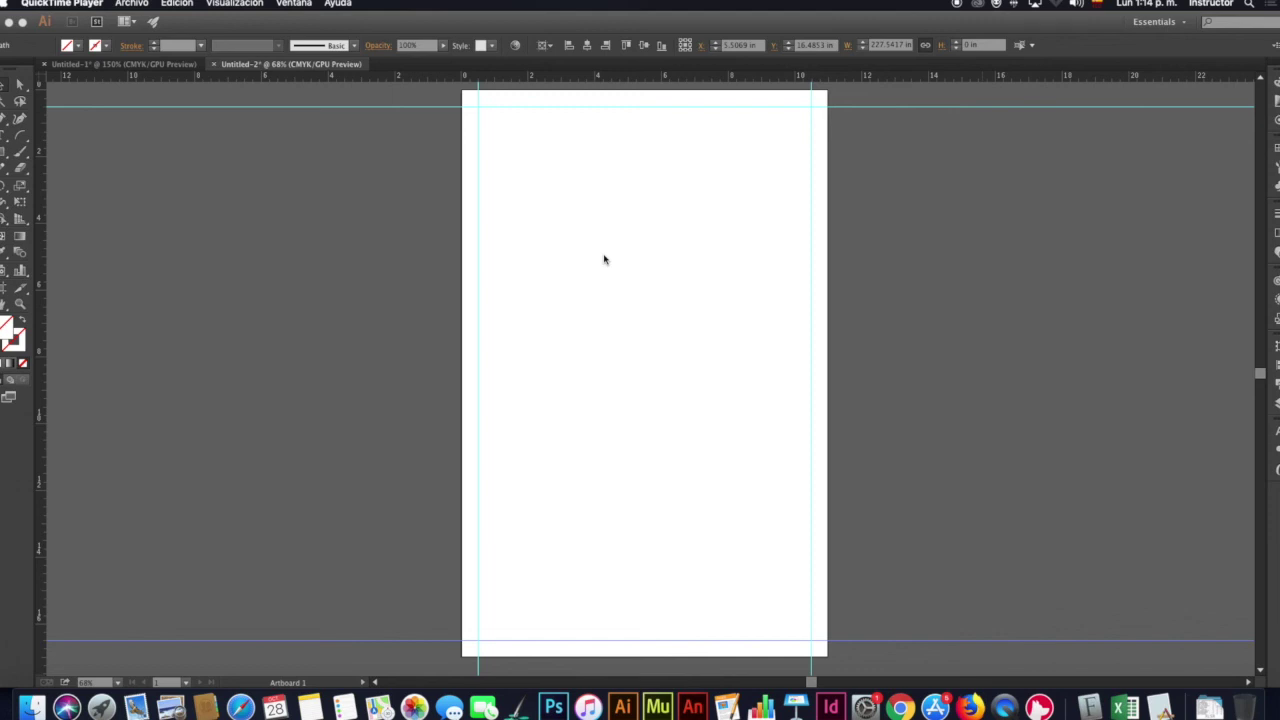
# Bring Illustrator forward and place a Type-tool insertion point near the artboard's upper left
pyautogui.click(520, 248)
pyautogui.click(523, 251)
pyautogui.press('t')
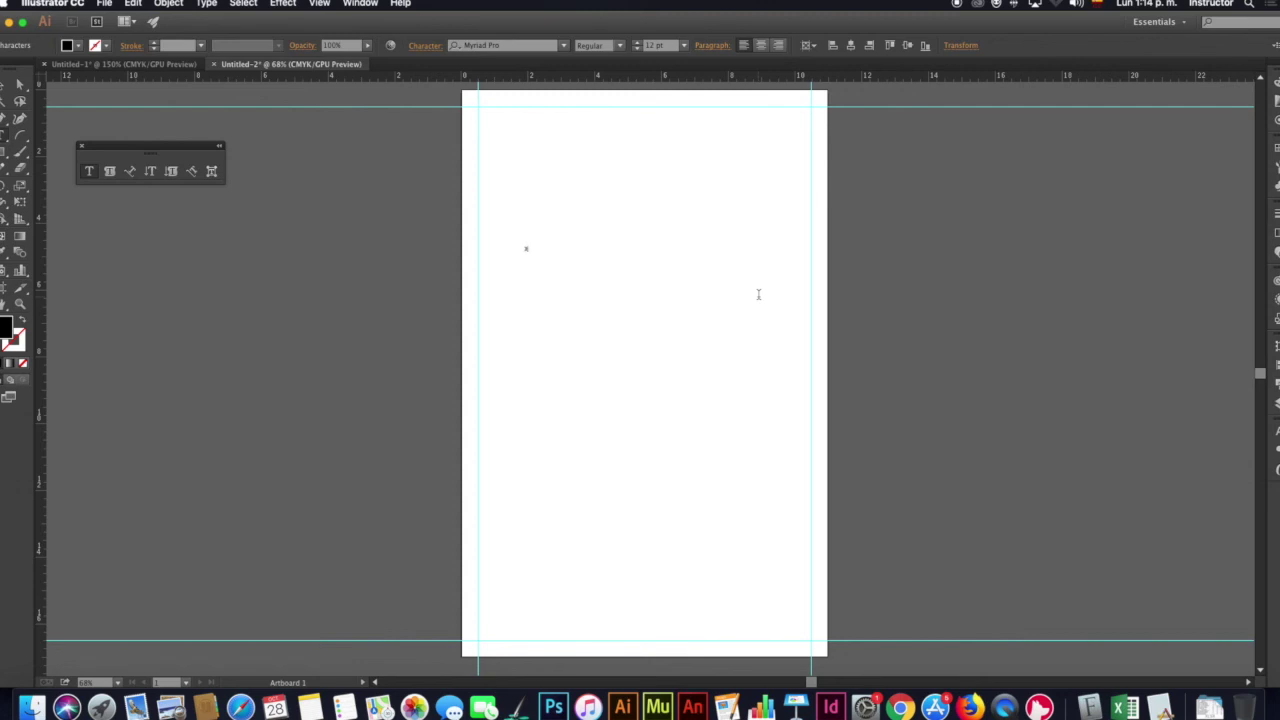
# Type the heading '3 DOORS DOWN' on the artboard
pyautogui.write('00')
pyautogui.hotkey('ctrl', 'Up')
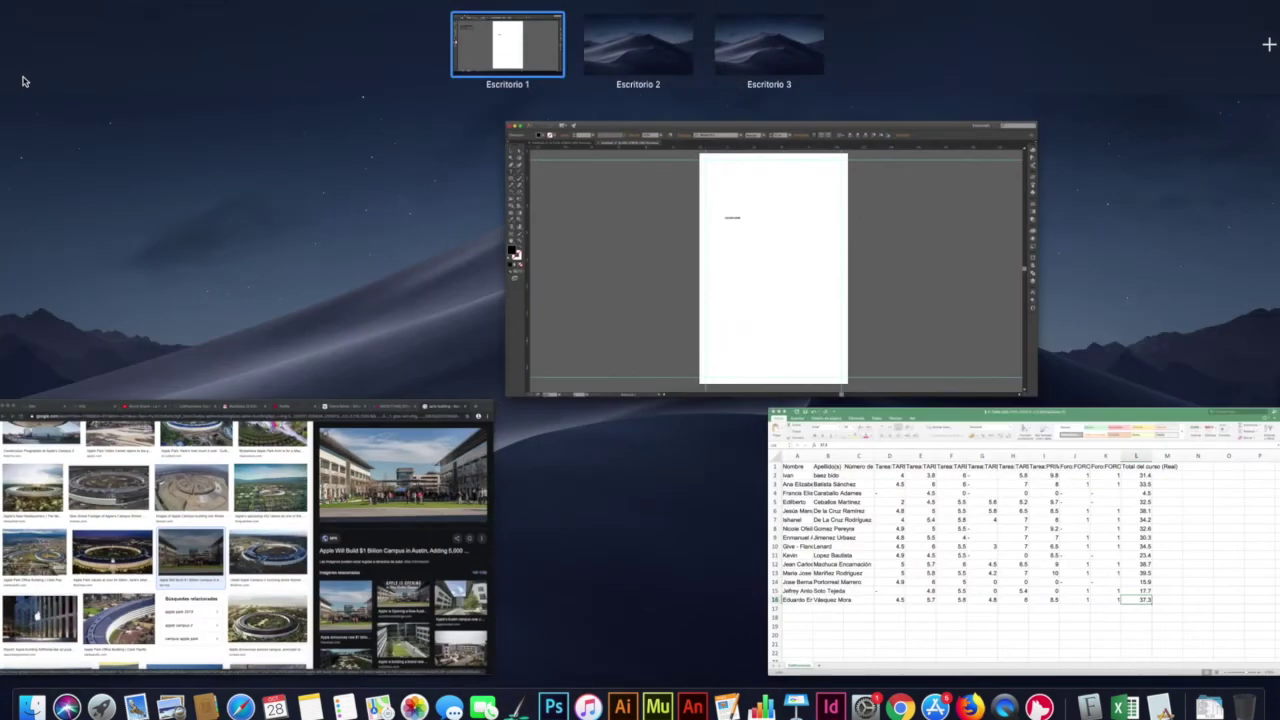
pyautogui.click(648, 330)
# Scale the '3 DOORS DOWN' heading up to about 104 pt across the artboard
pyautogui.click(548, 249)
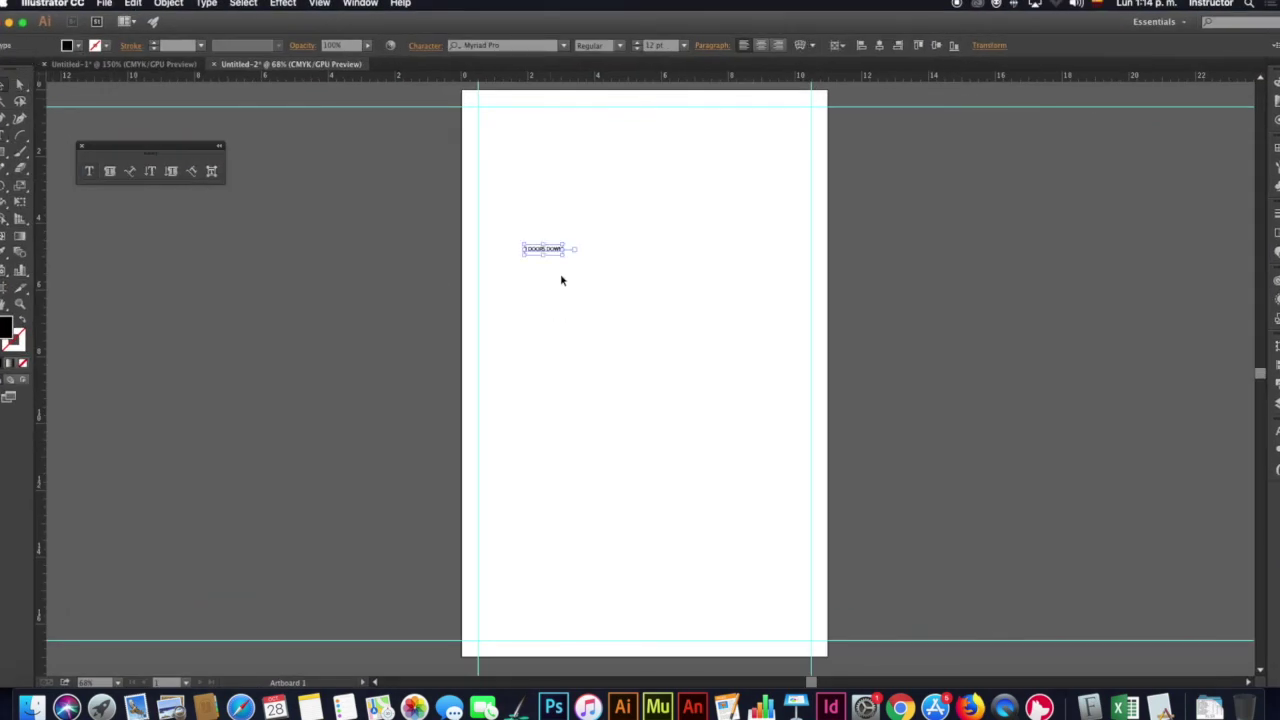
pyautogui.moveTo(563, 256); pyautogui.dragTo(808, 425)
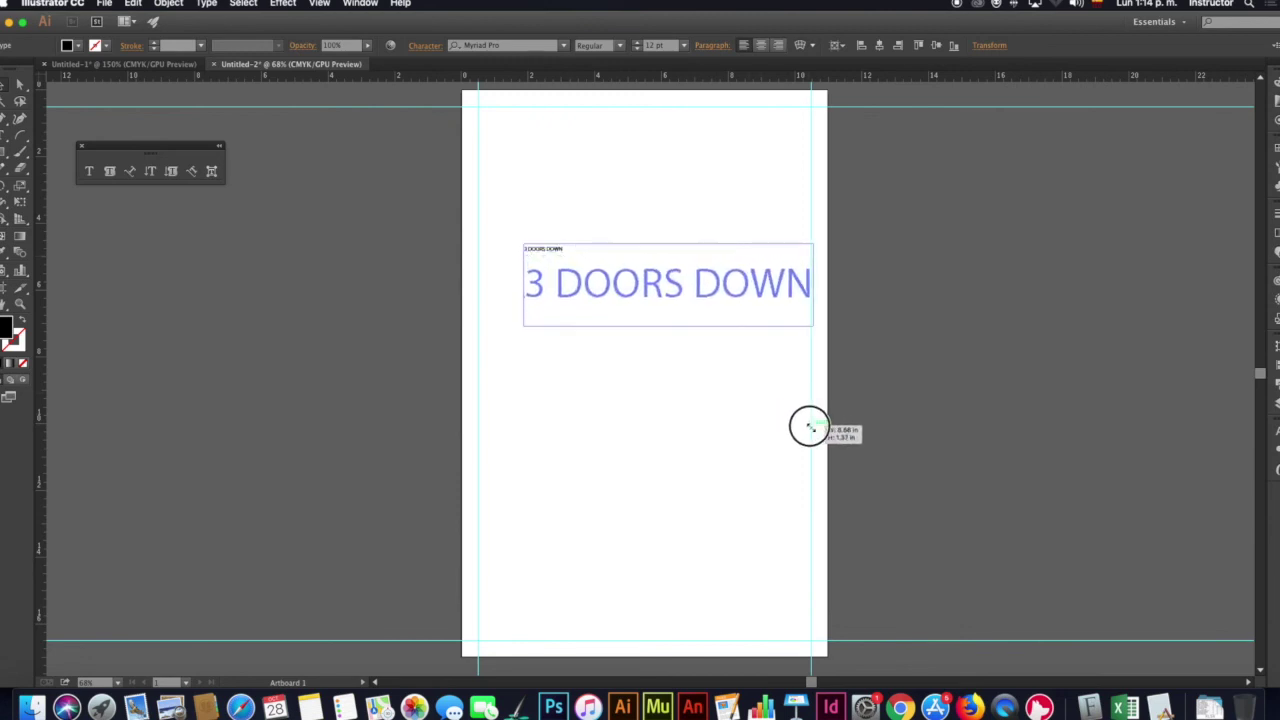
pyautogui.moveTo(808, 425); pyautogui.dragTo(808, 425)
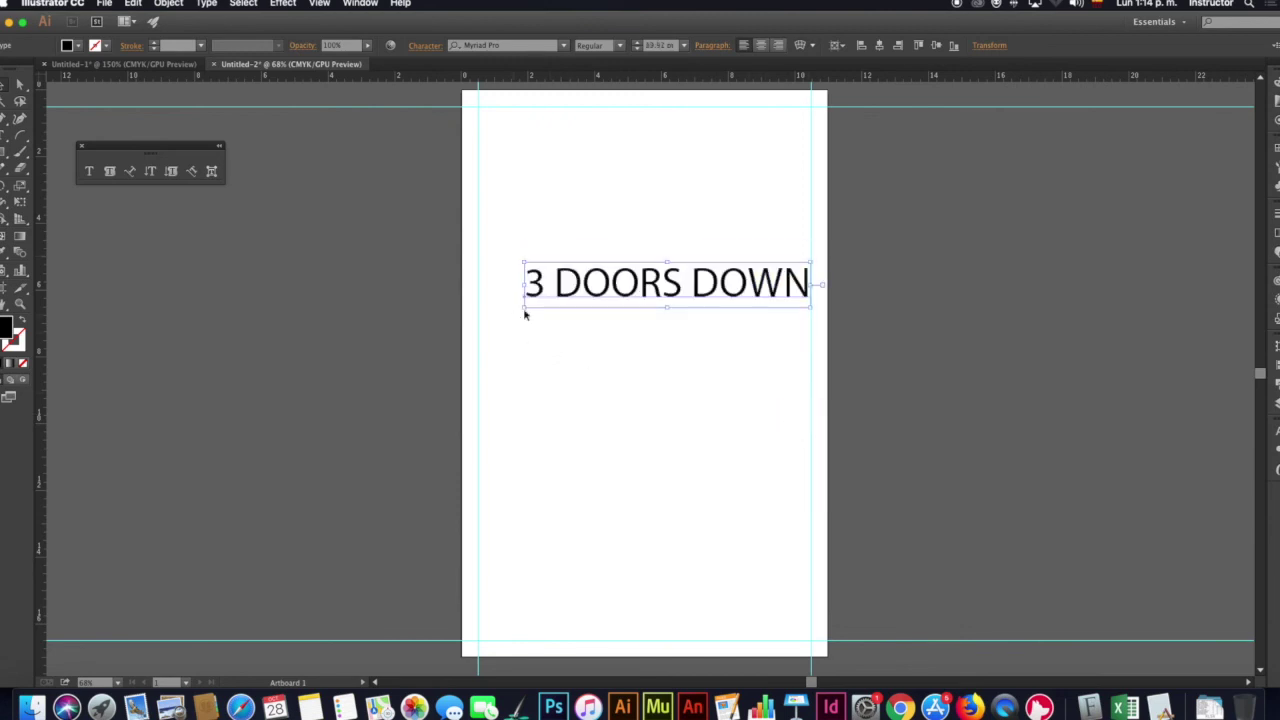
pyautogui.moveTo(522, 310); pyautogui.dragTo(474, 334)
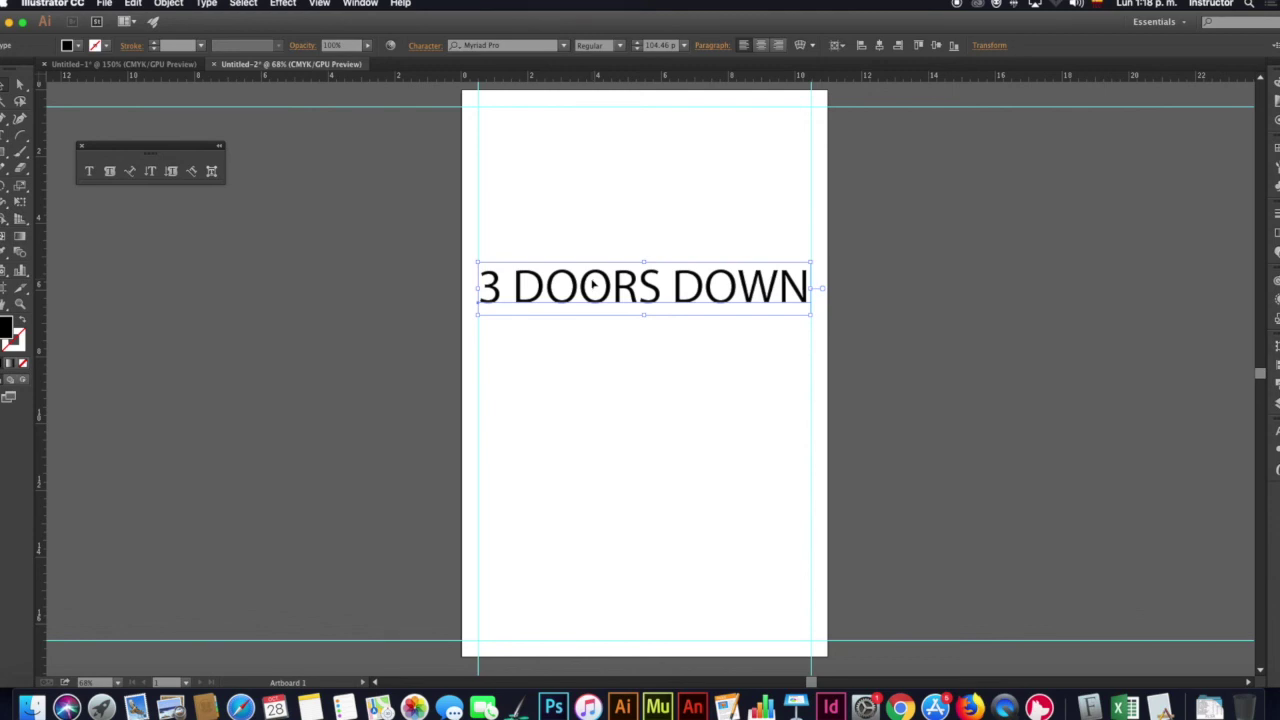
# Reposition the '3 DOORS DOWN' heading just above centre and add a vertical ruler guide
pyautogui.moveTo(594, 285); pyautogui.dragTo(581, 123)
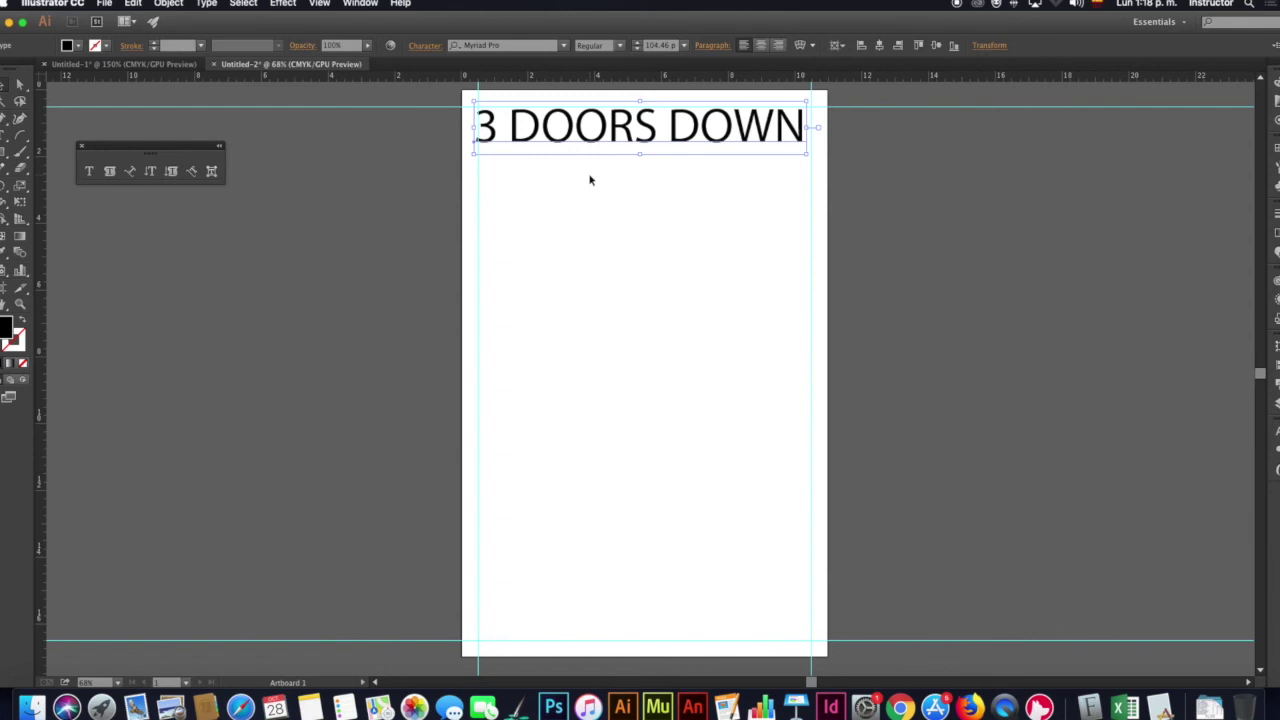
pyautogui.moveTo(584, 140)
pyautogui.mouseDown()
pyautogui.moveTo(596, 350)
pyautogui.moveTo(585, 350)
pyautogui.mouseUp()
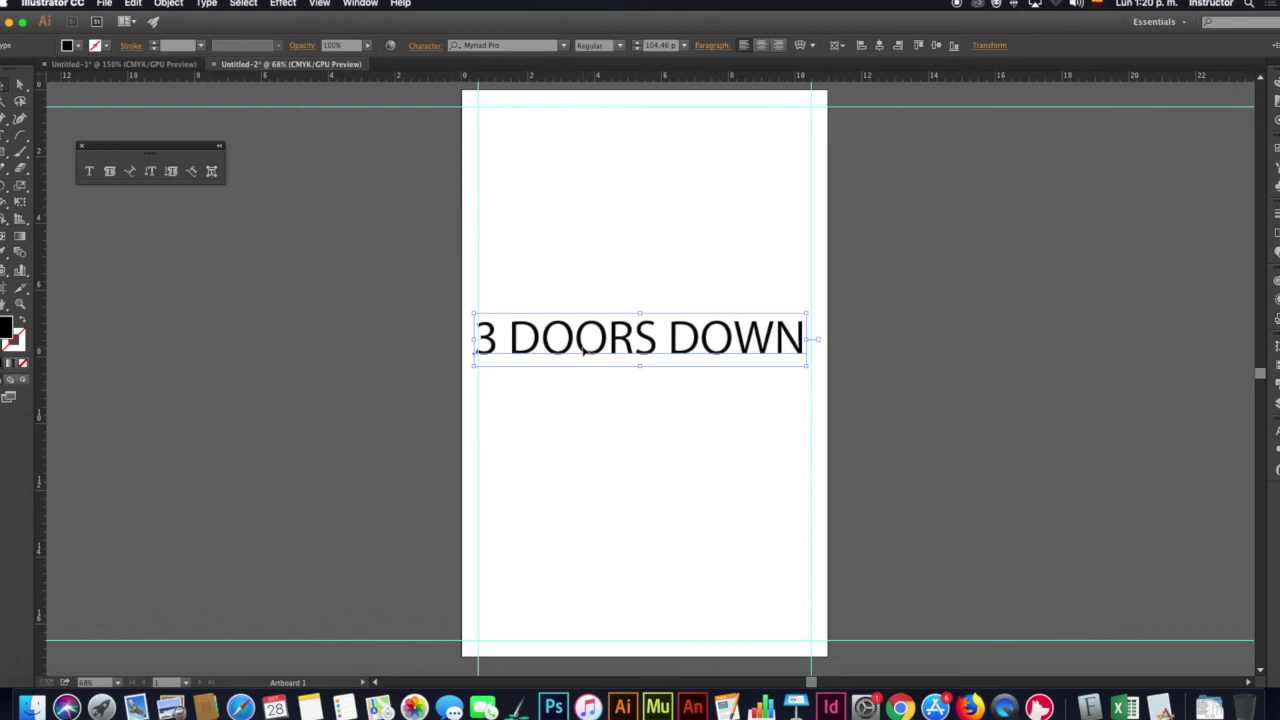
pyautogui.moveTo(584, 343); pyautogui.dragTo(583, 628)
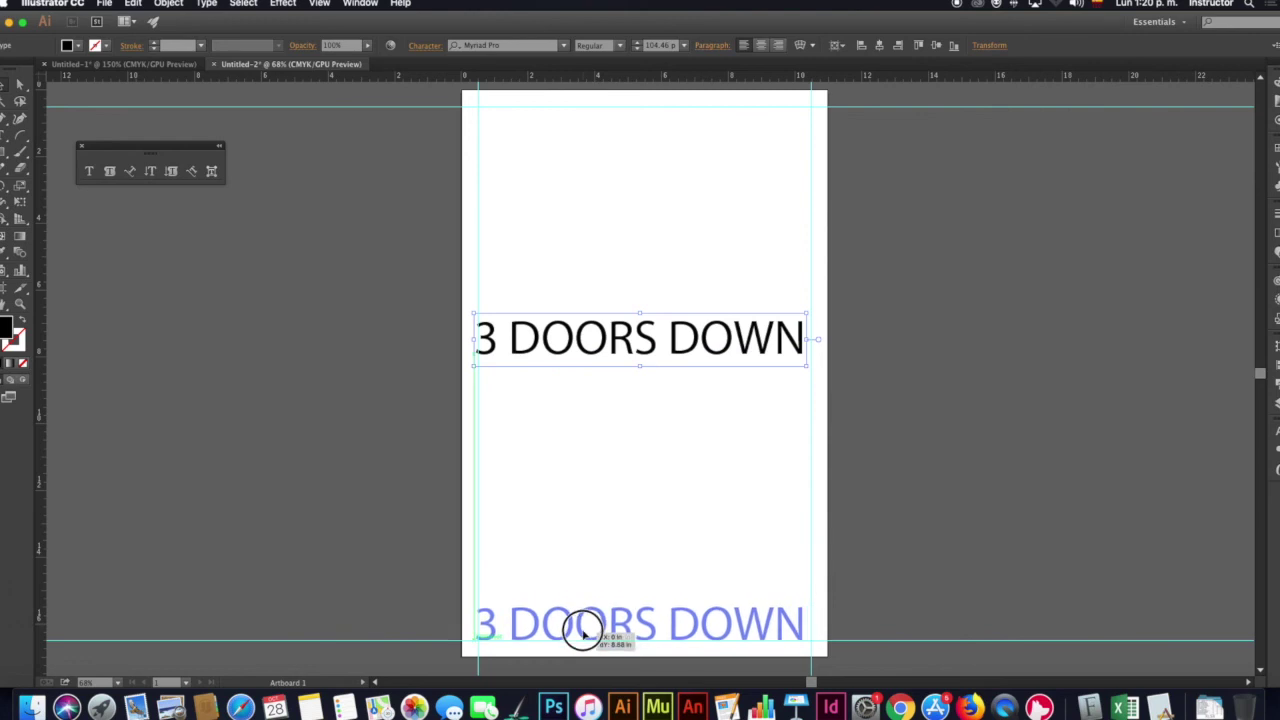
pyautogui.moveTo(583, 628); pyautogui.dragTo(584, 338)
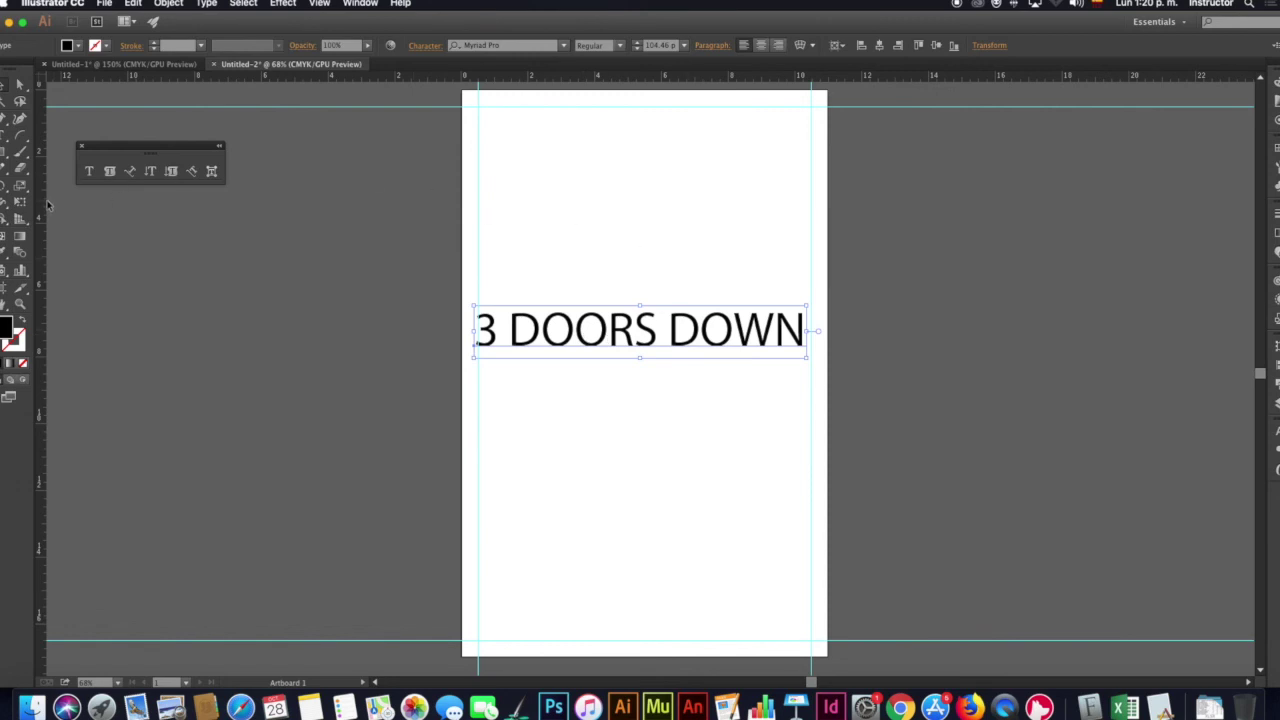
pyautogui.moveTo(40, 207); pyautogui.dragTo(575, 222)
# Add vertical and horizontal thirds guides, move the heading onto the lower guide, and rotate it 90°
pyautogui.moveTo(40, 227); pyautogui.dragTo(693, 252)
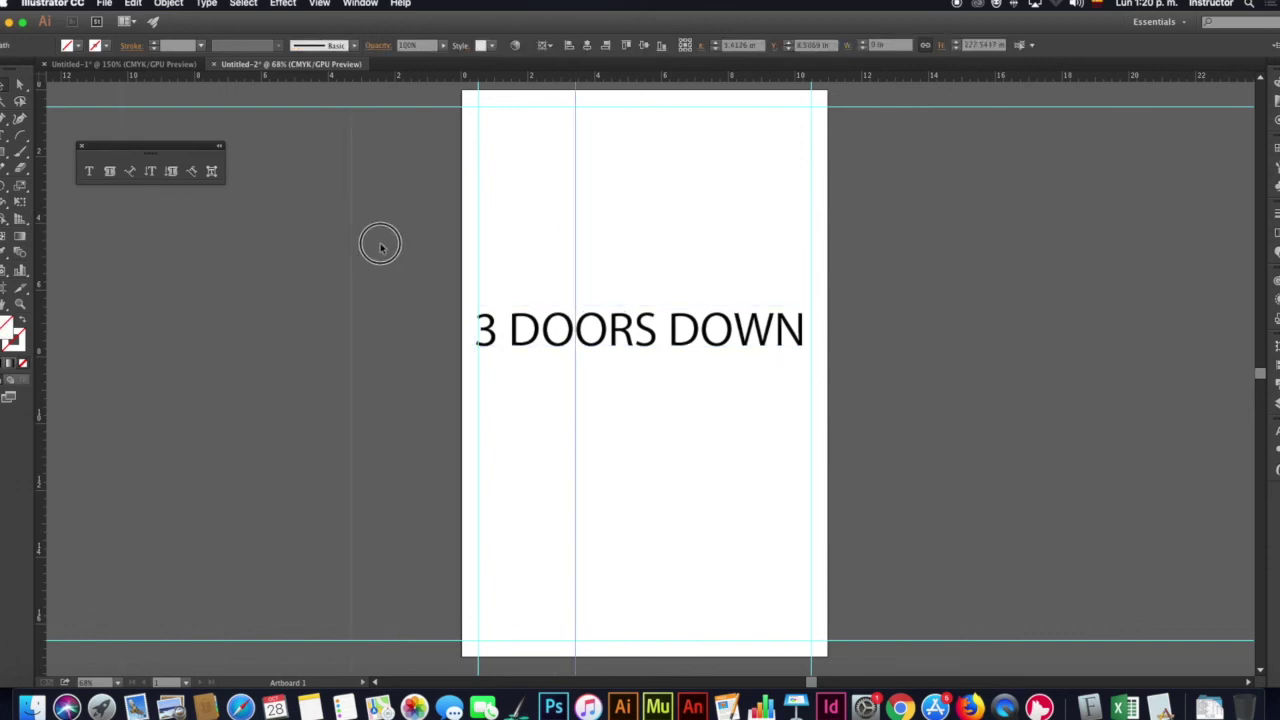
pyautogui.moveTo(694, 252); pyautogui.dragTo(694, 252)
pyautogui.moveTo(576, 208); pyautogui.dragTo(579, 210)
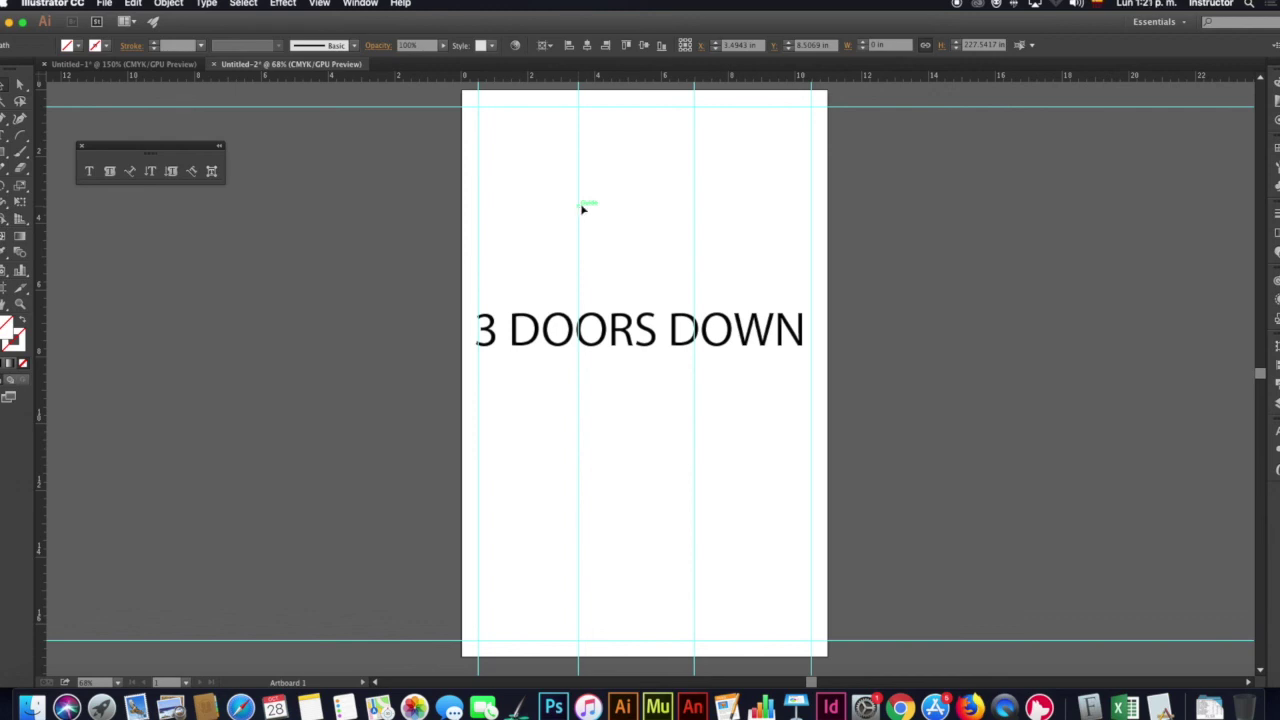
pyautogui.moveTo(603, 79); pyautogui.dragTo(630, 285)
pyautogui.moveTo(568, 78); pyautogui.dragTo(566, 445)
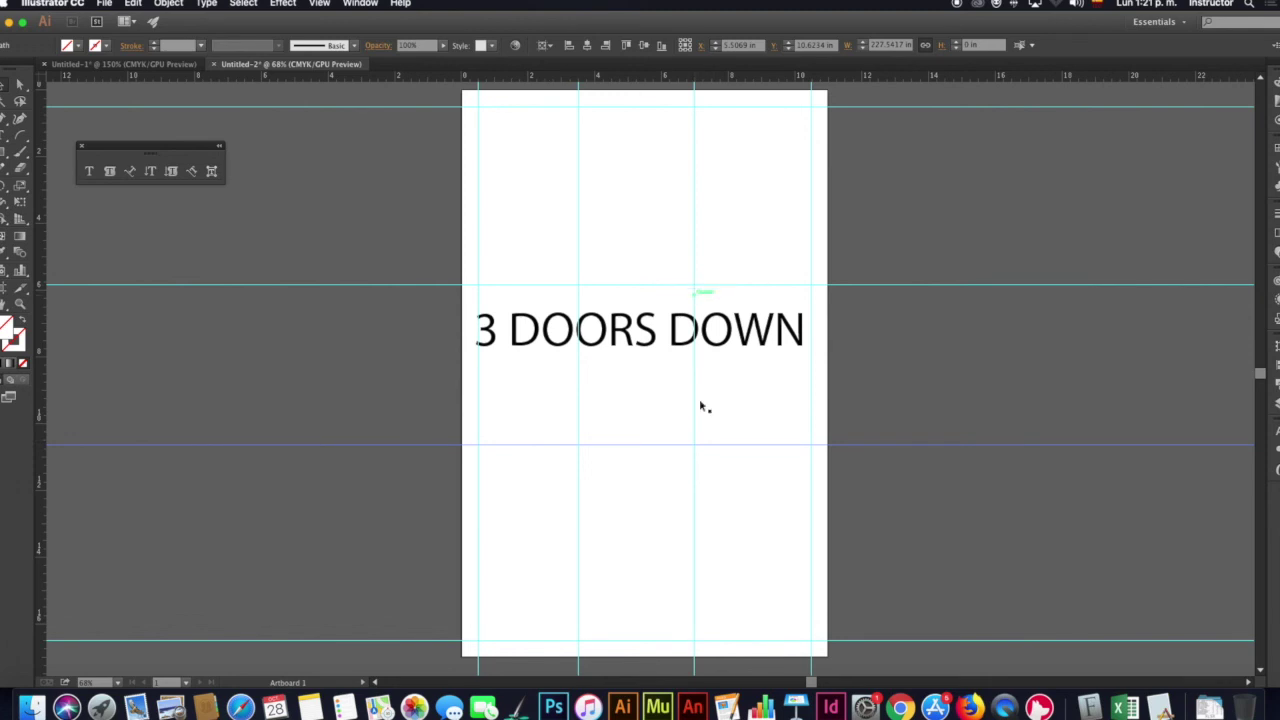
pyautogui.moveTo(628, 335)
pyautogui.mouseDown()
pyautogui.moveTo(625, 290)
pyautogui.moveTo(635, 452)
pyautogui.mouseUp()
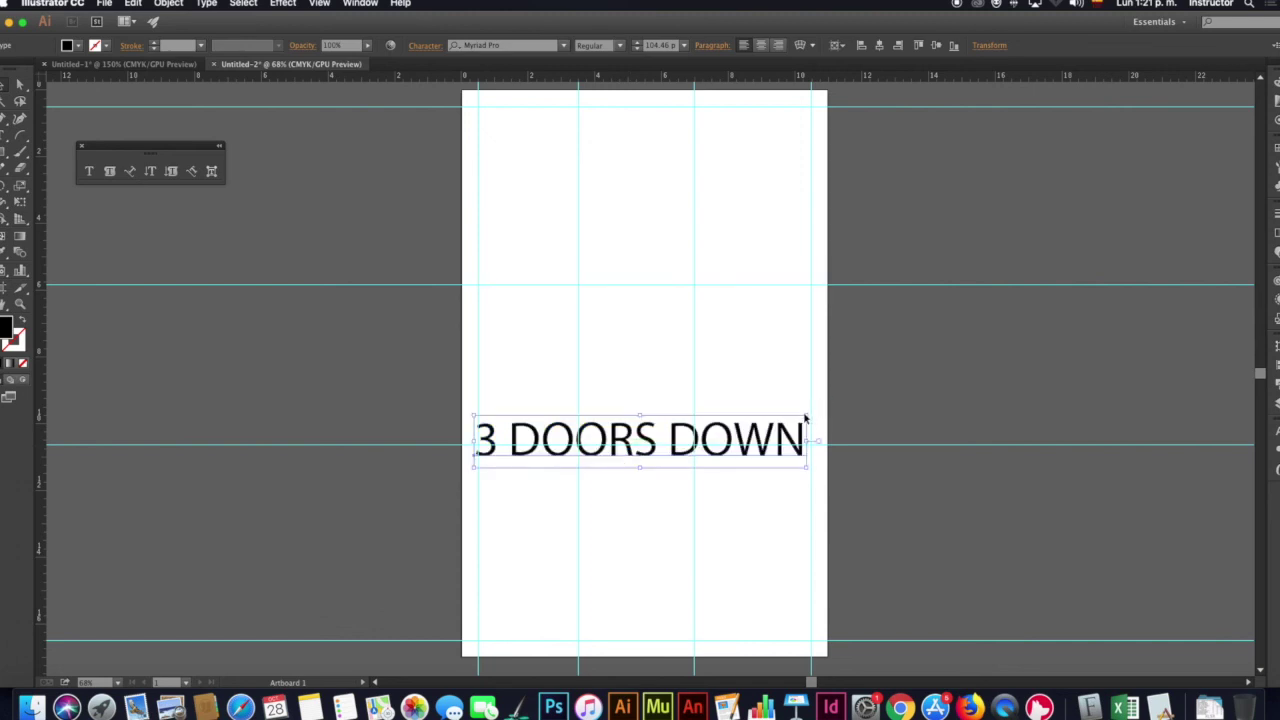
pyautogui.moveTo(815, 410)
pyautogui.mouseDown()
pyautogui.moveTo(599, 293)
pyautogui.moveTo(610, 294)
pyautogui.moveTo(575, 258)
pyautogui.mouseUp()
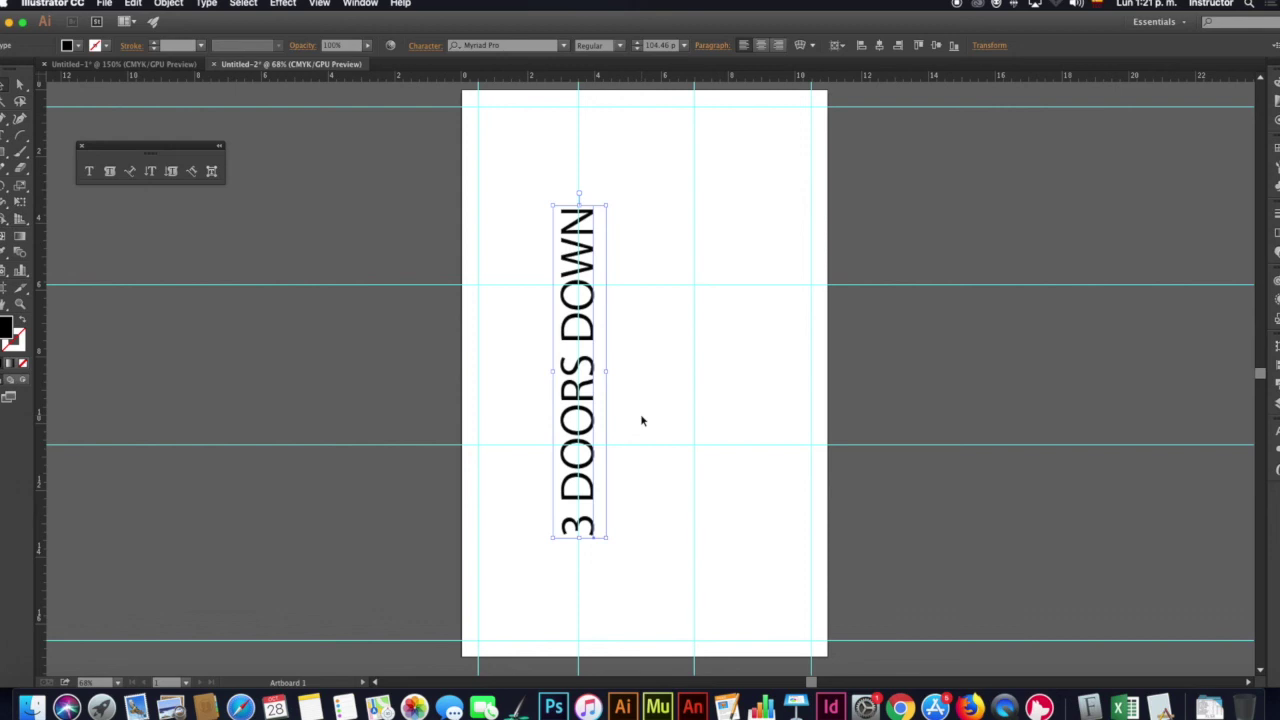
# Undo the heading's 90° rotation and enter text editing on it
pyautogui.hotkey('ctrl', 'z')
pyautogui.hotkey('ctrl', 'z')
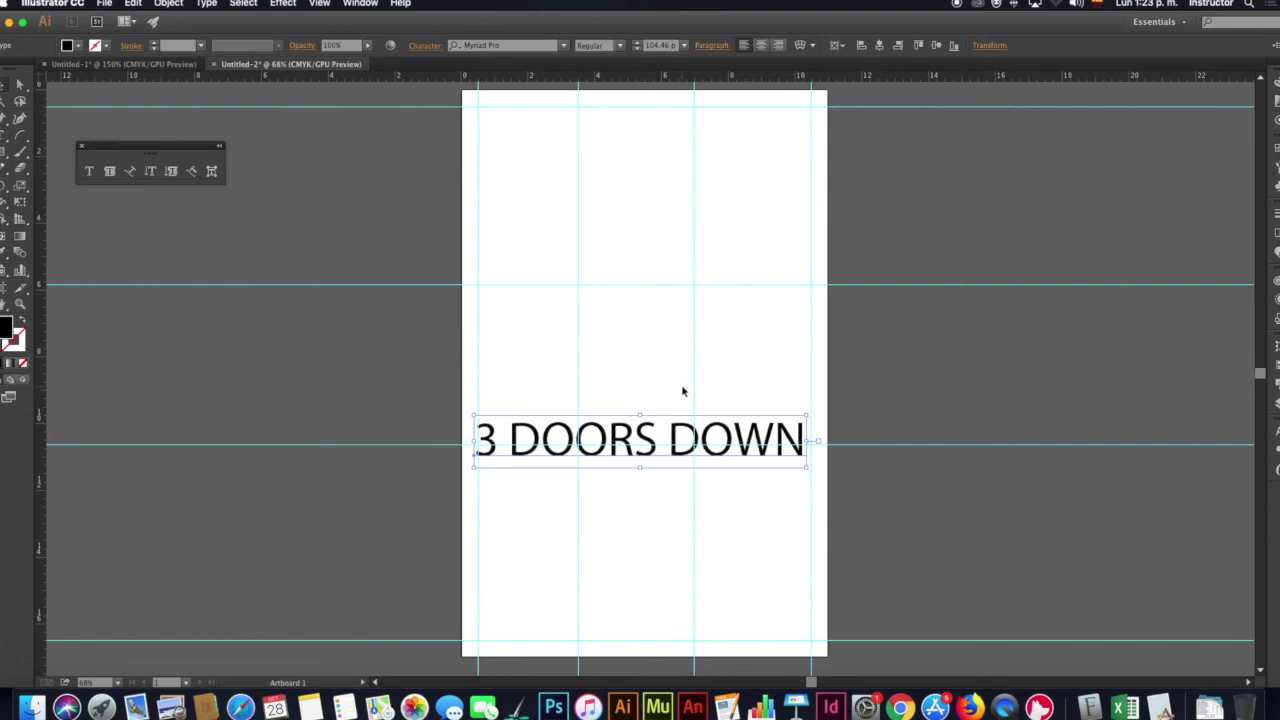
pyautogui.doubleClick(643, 441)
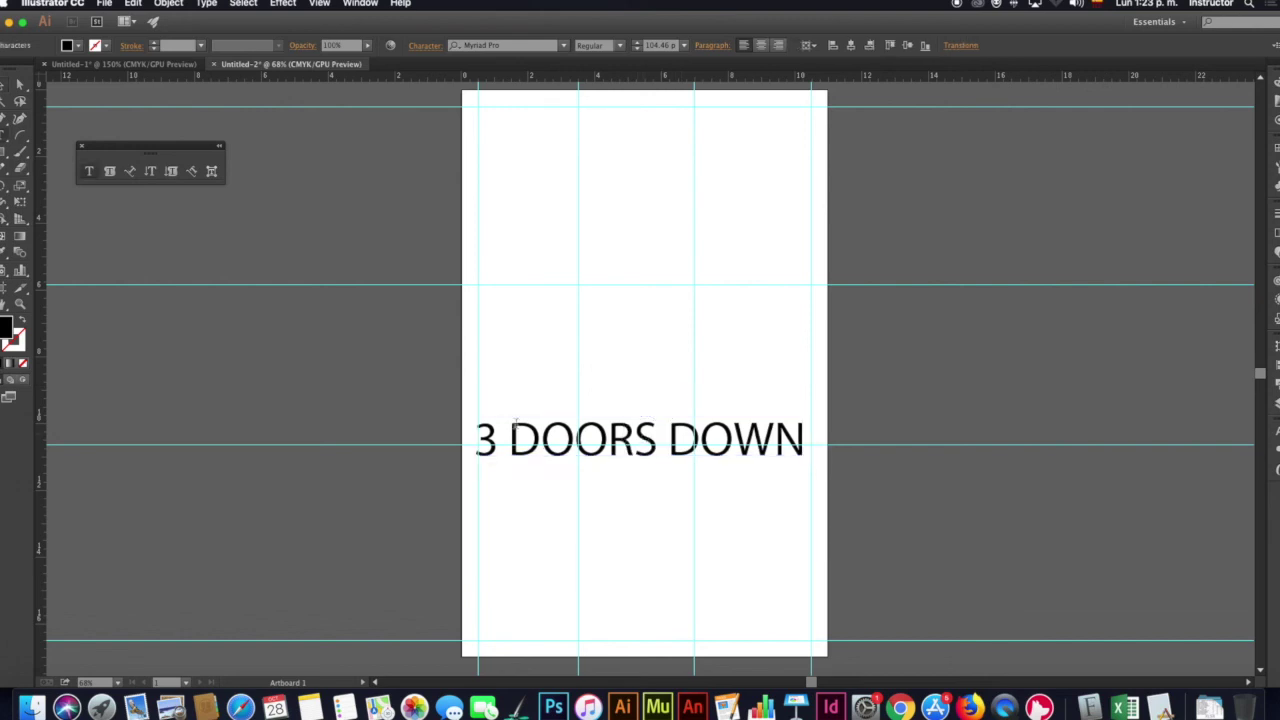
# Select all heading letters and try the Silom font from the font list
pyautogui.moveTo(466, 432); pyautogui.dragTo(848, 434)
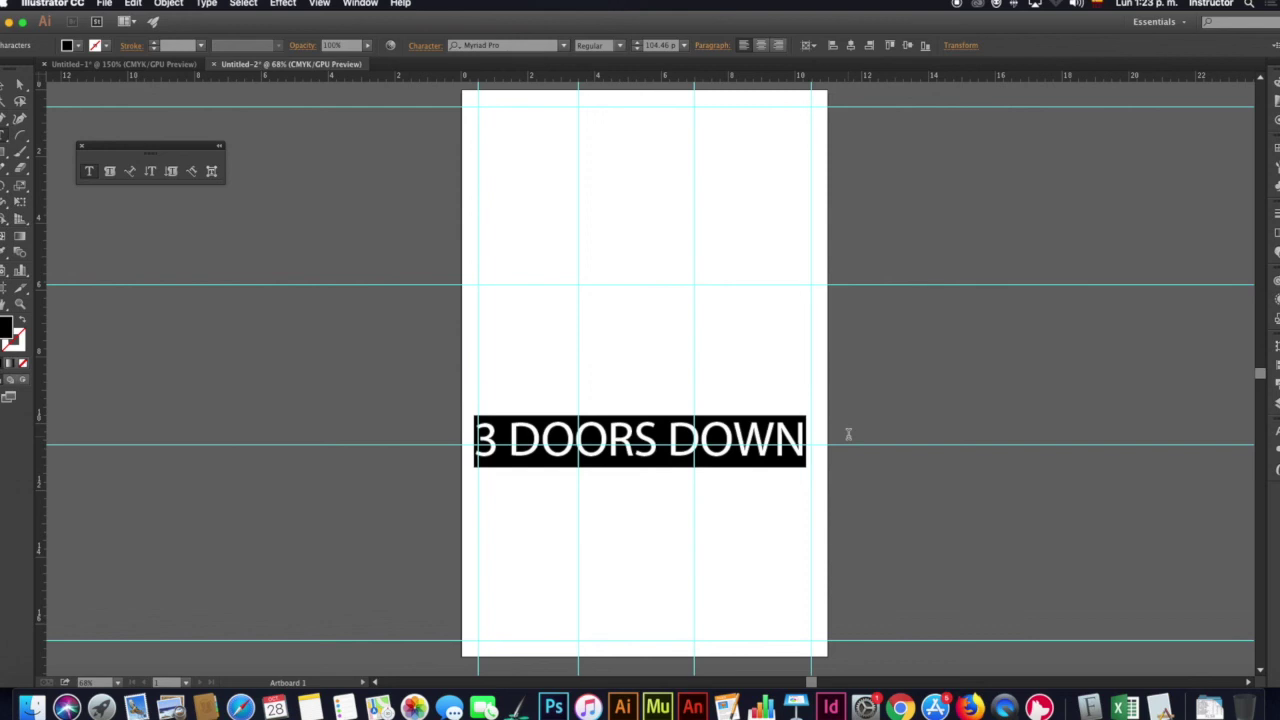
pyautogui.click(563, 45)
pyautogui.moveTo(740, 134); pyautogui.dragTo(745, 160)
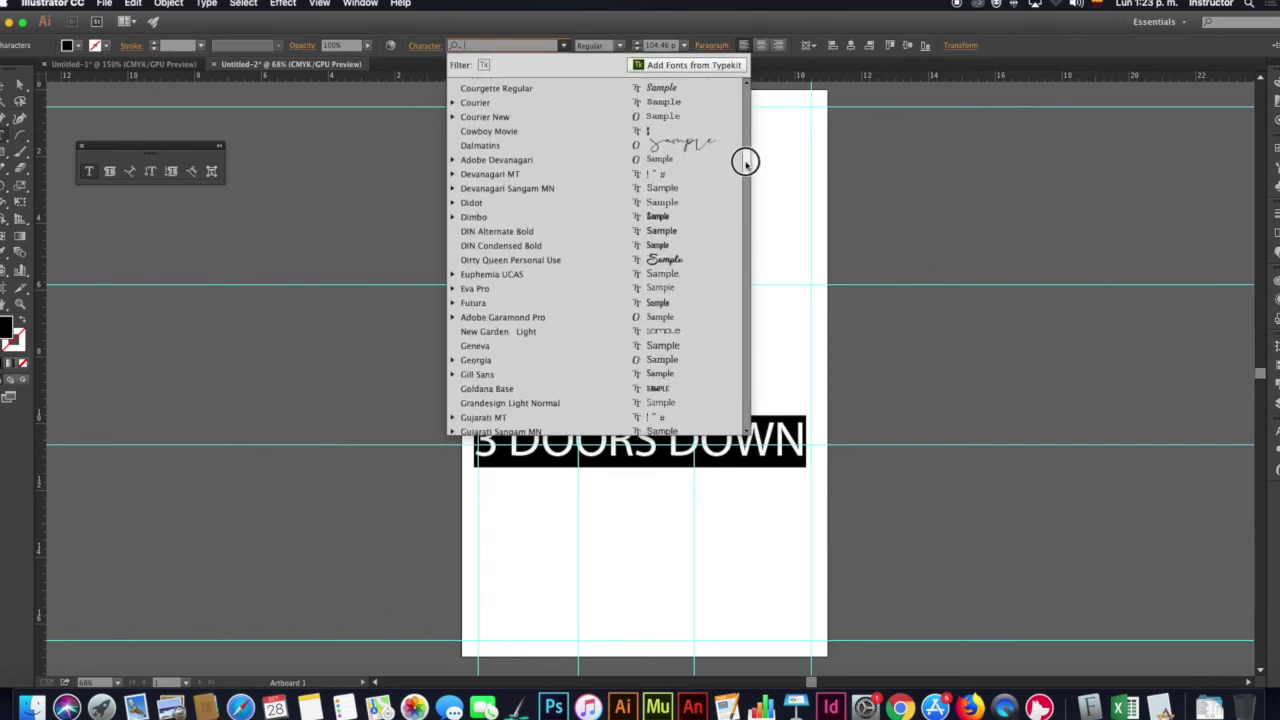
pyautogui.moveTo(745, 160); pyautogui.dragTo(745, 190)
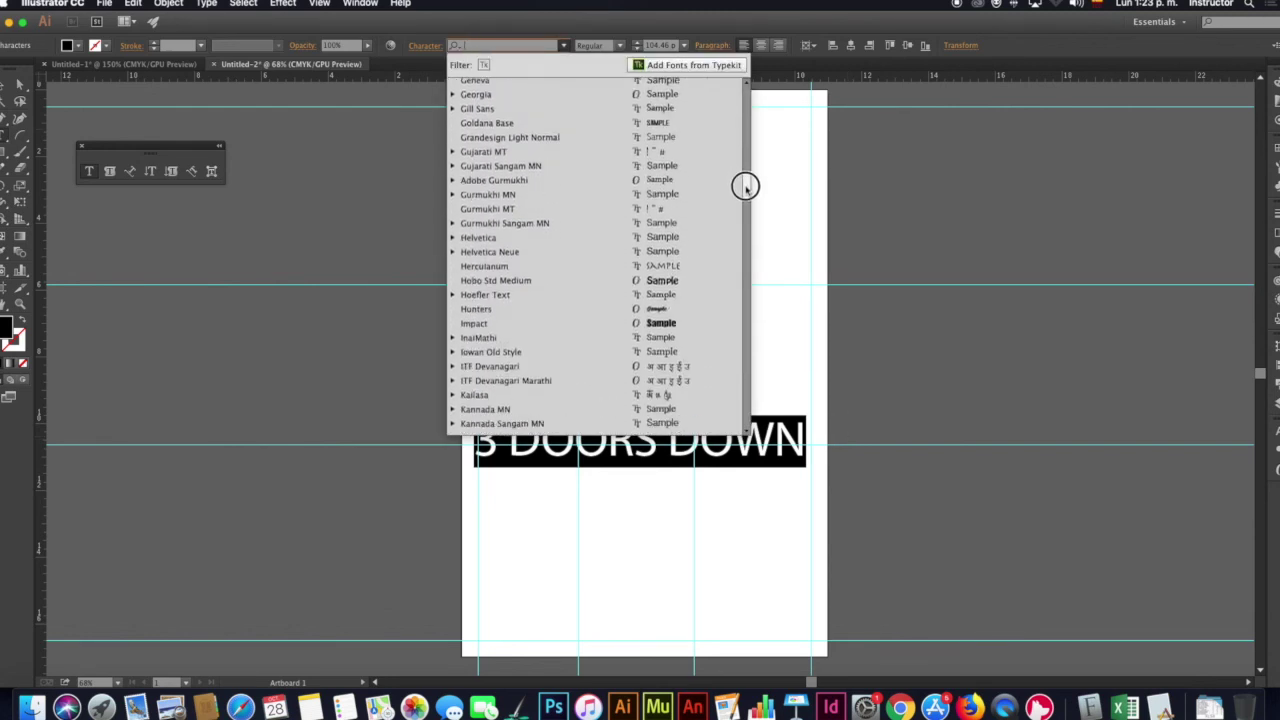
pyautogui.moveTo(745, 191); pyautogui.dragTo(746, 247)
pyautogui.scroll(-2, 746, 249)
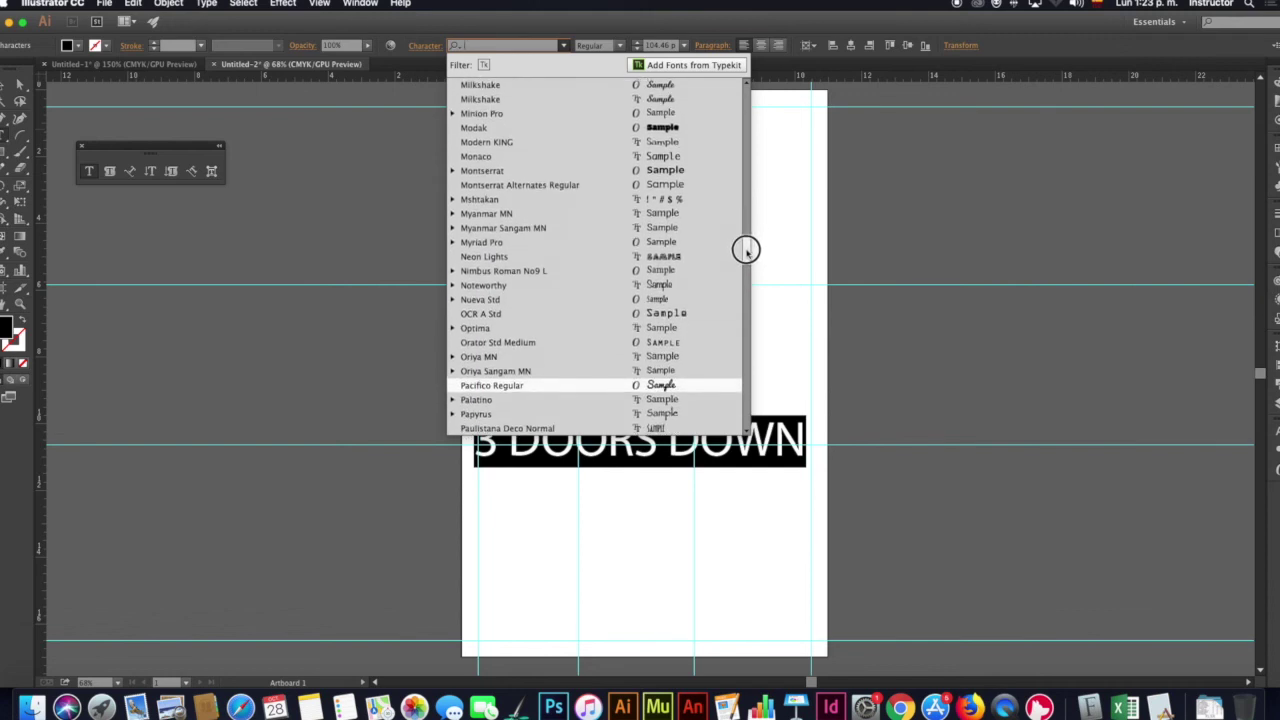
pyautogui.scroll(-10, 746, 249)
pyautogui.scroll(-4, 743, 257)
pyautogui.scroll(-6, 746, 266)
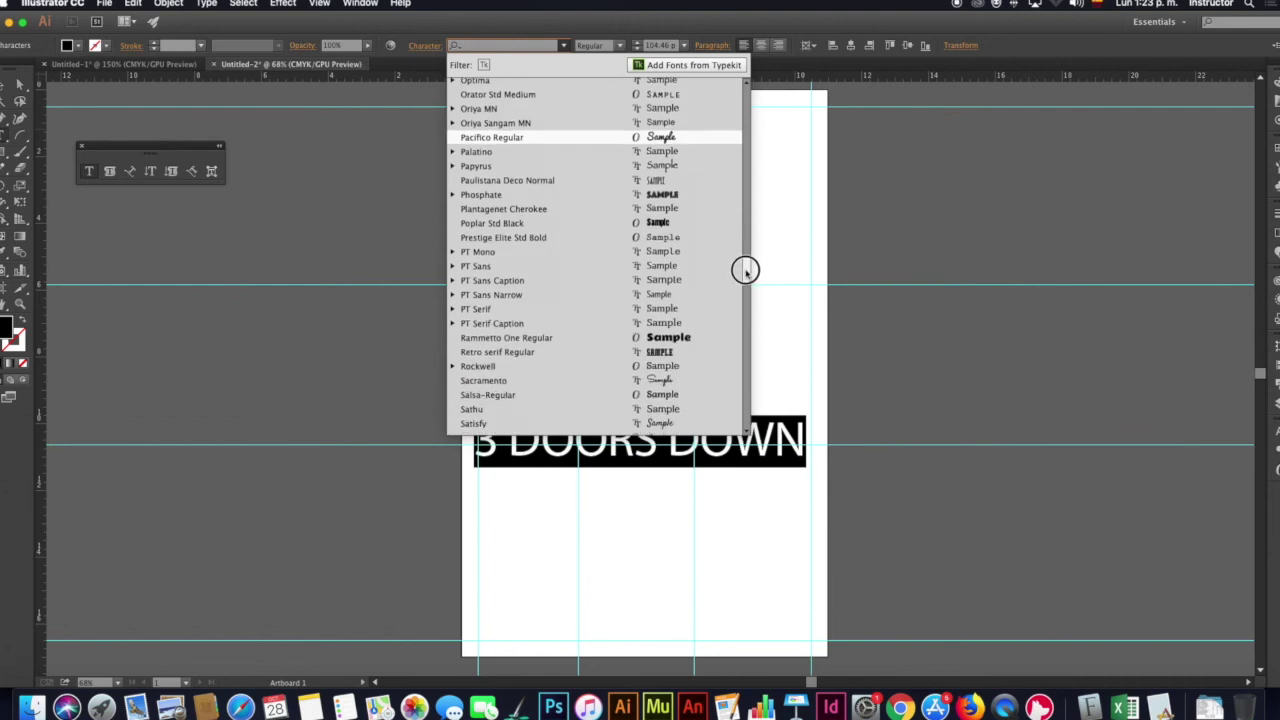
pyautogui.scroll(-2, 745, 270)
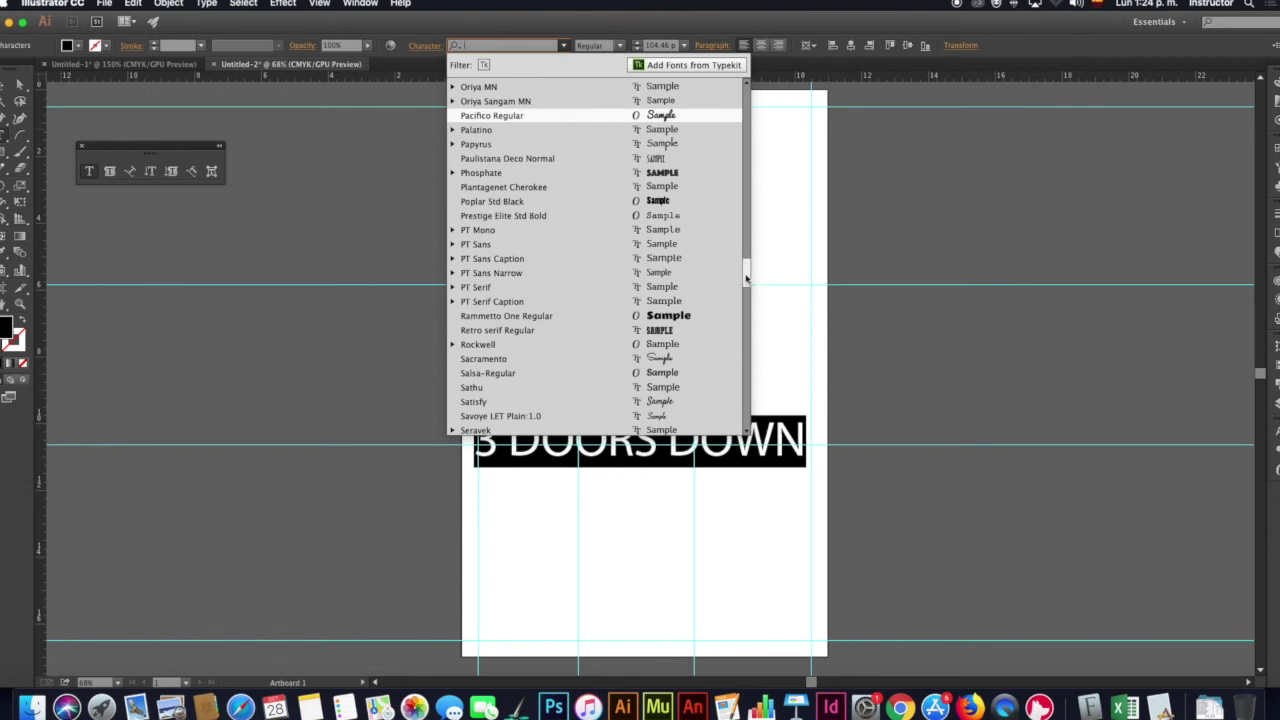
pyautogui.moveTo(750, 272); pyautogui.dragTo(747, 276)
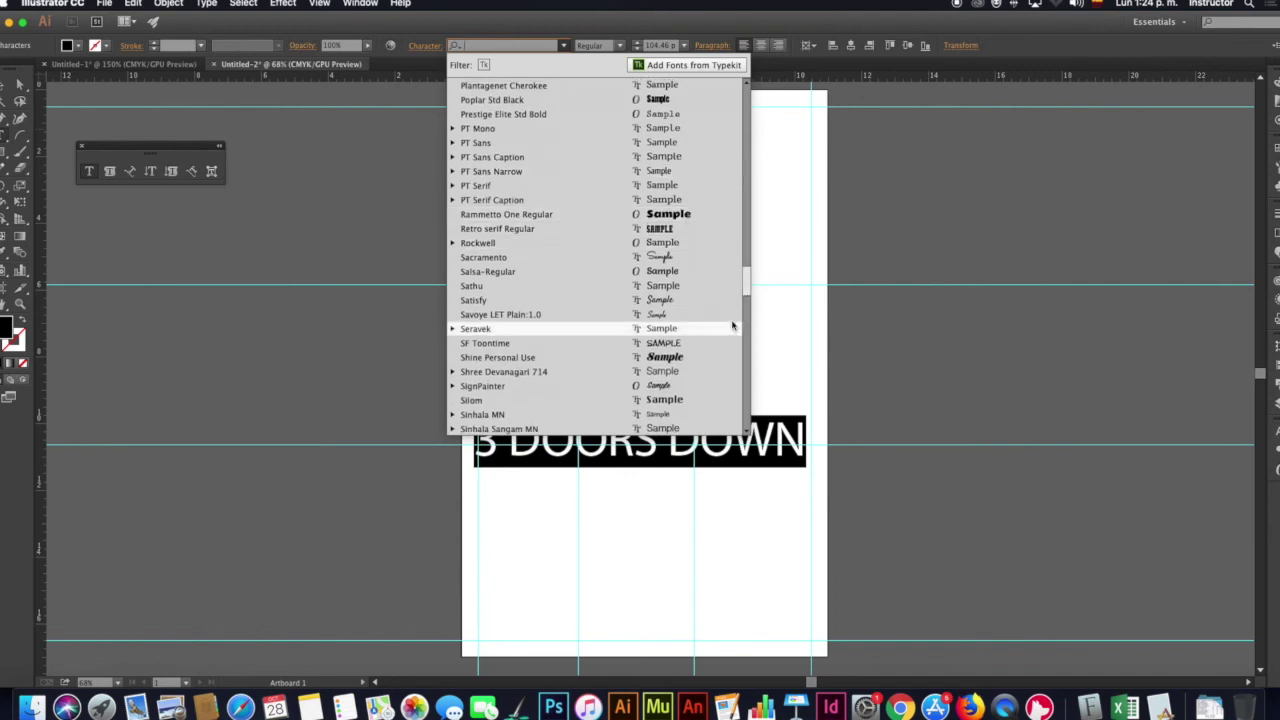
pyautogui.moveTo(744, 286); pyautogui.dragTo(744, 298)
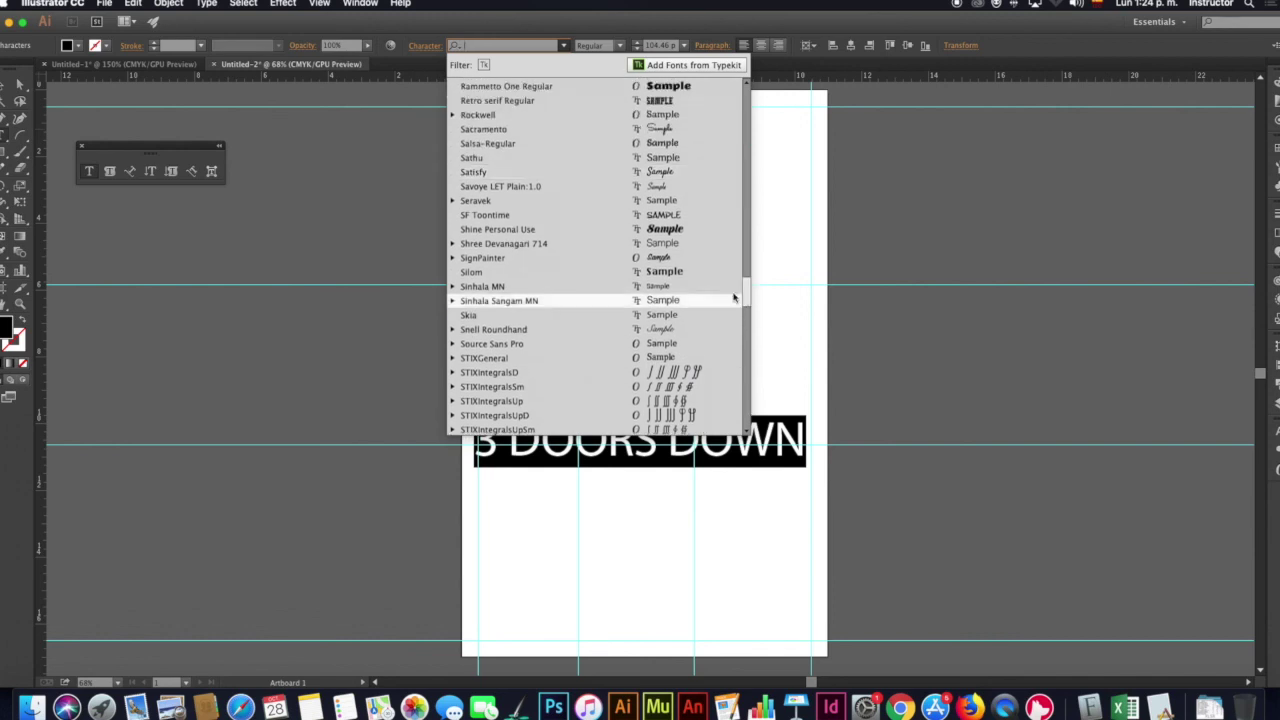
pyautogui.click(684, 271)
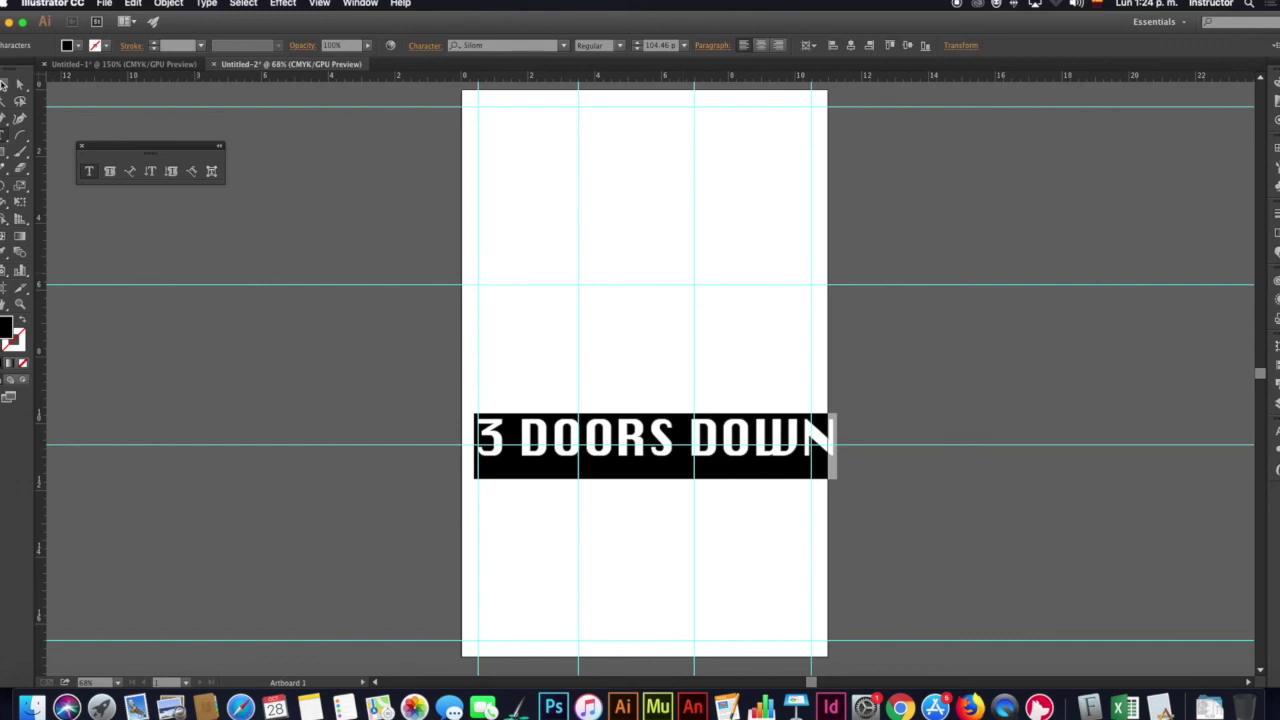
pyautogui.click(3, 84)
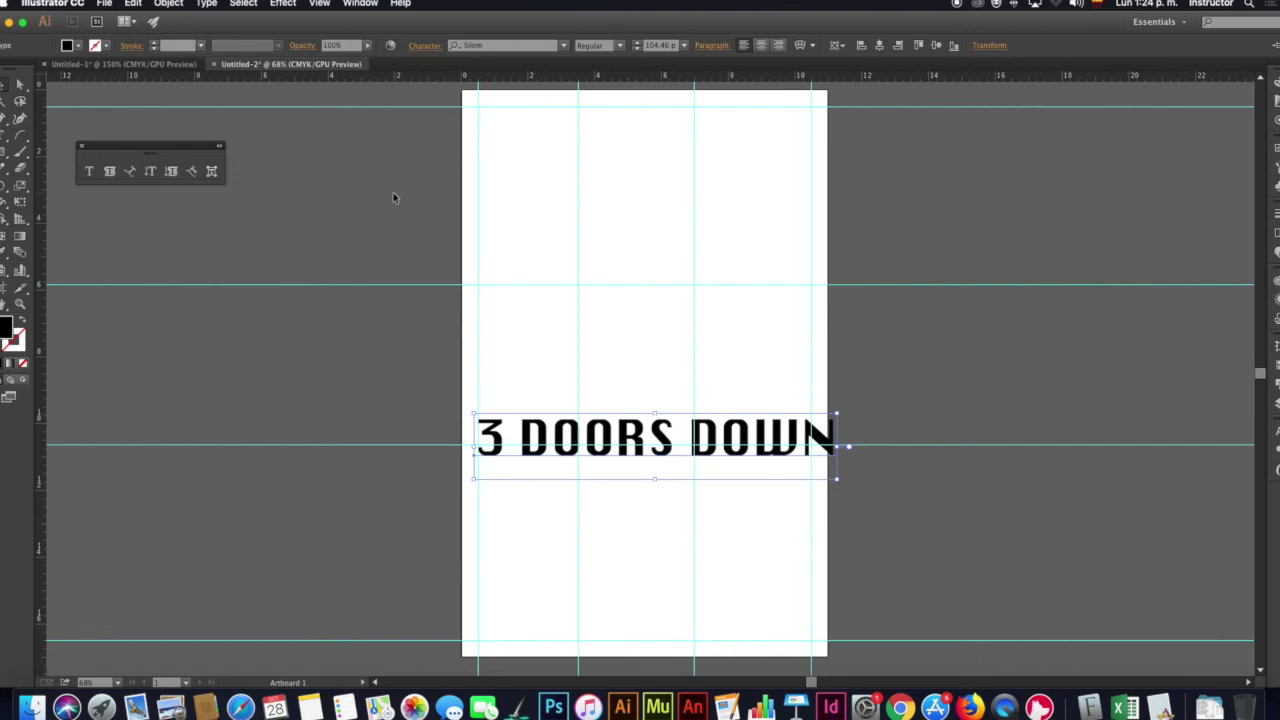
# Reselect every heading character and settle on Montserrat Bold, then exit text editing
pyautogui.doubleClick(530, 432)
pyautogui.press('super+a')
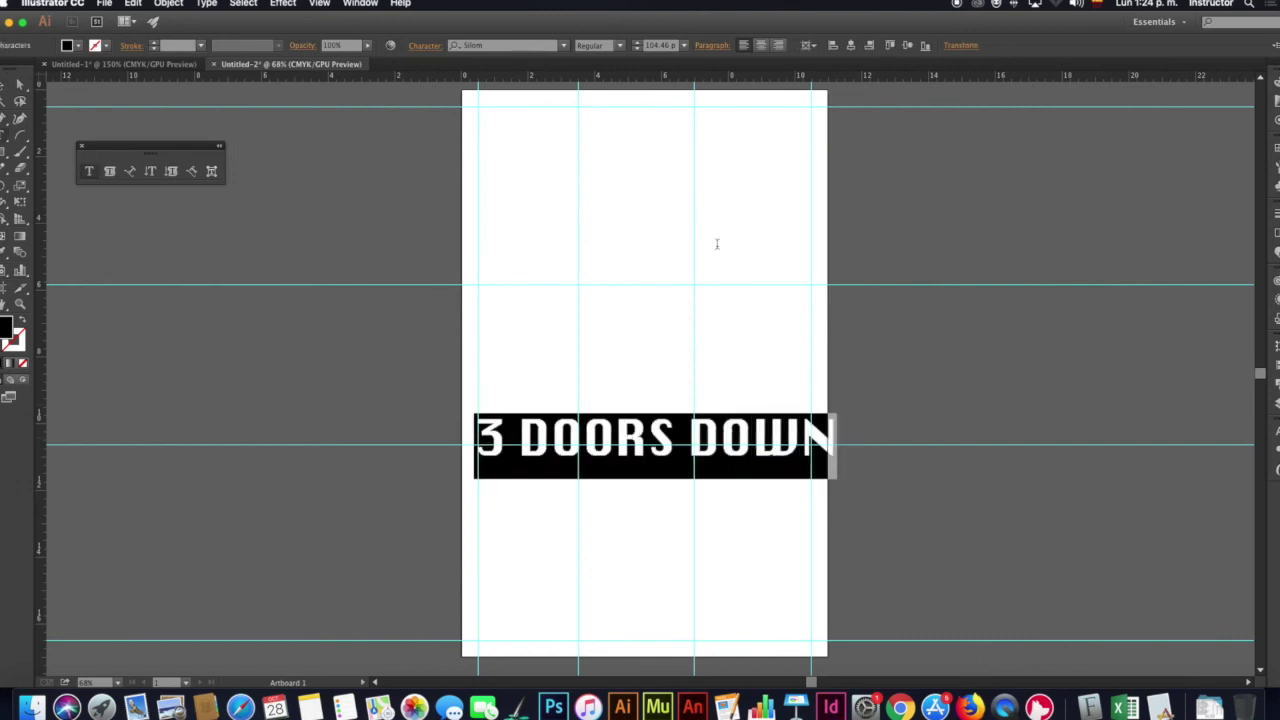
pyautogui.click(563, 45)
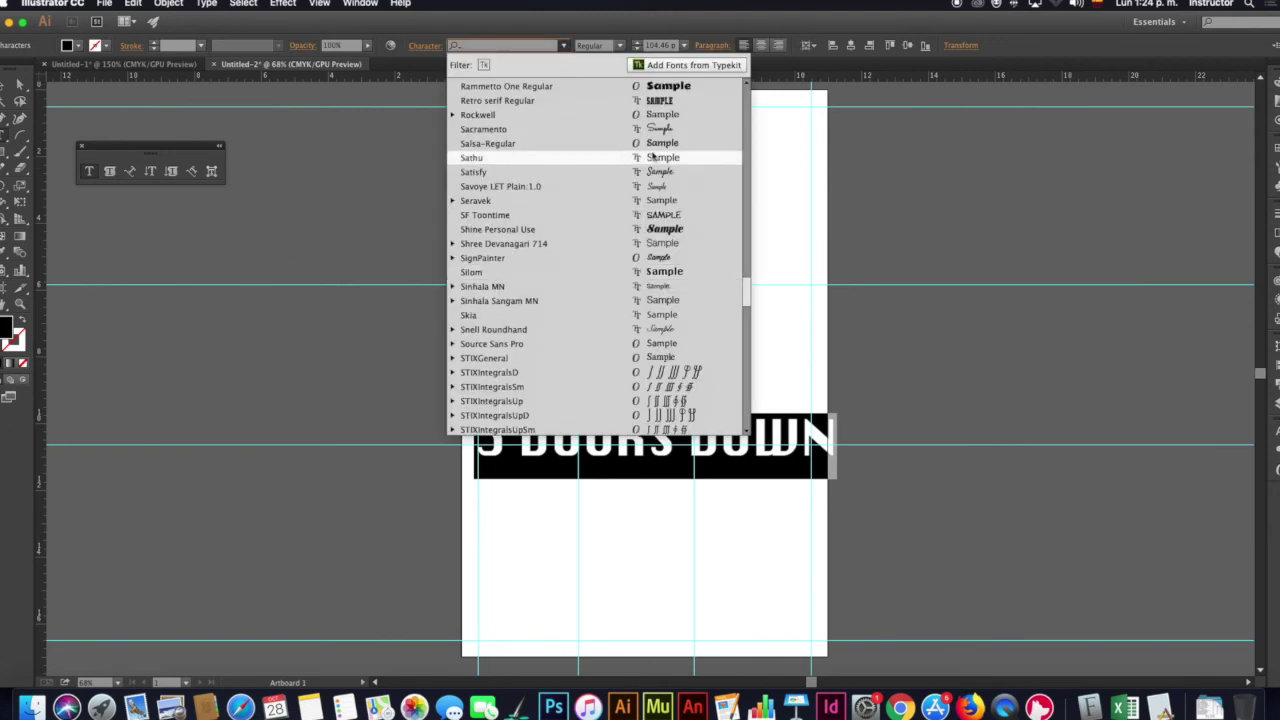
pyautogui.scroll(1, 748, 289)
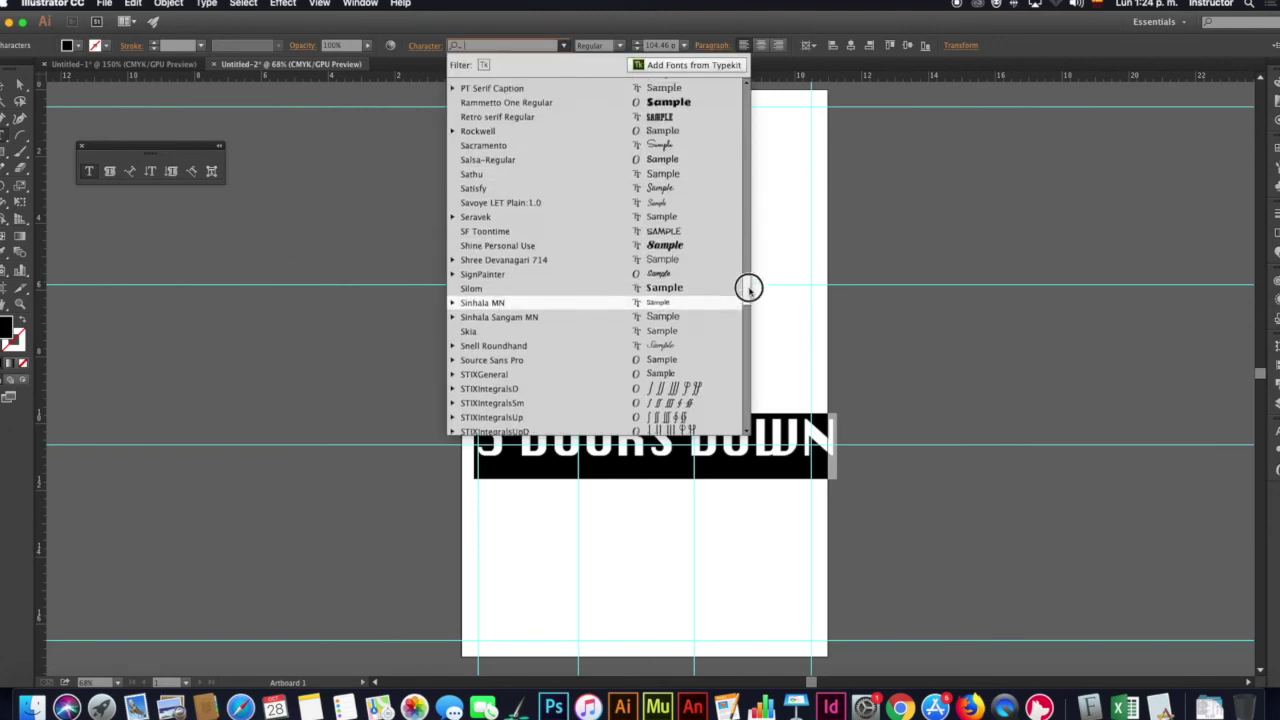
pyautogui.press('Escape')
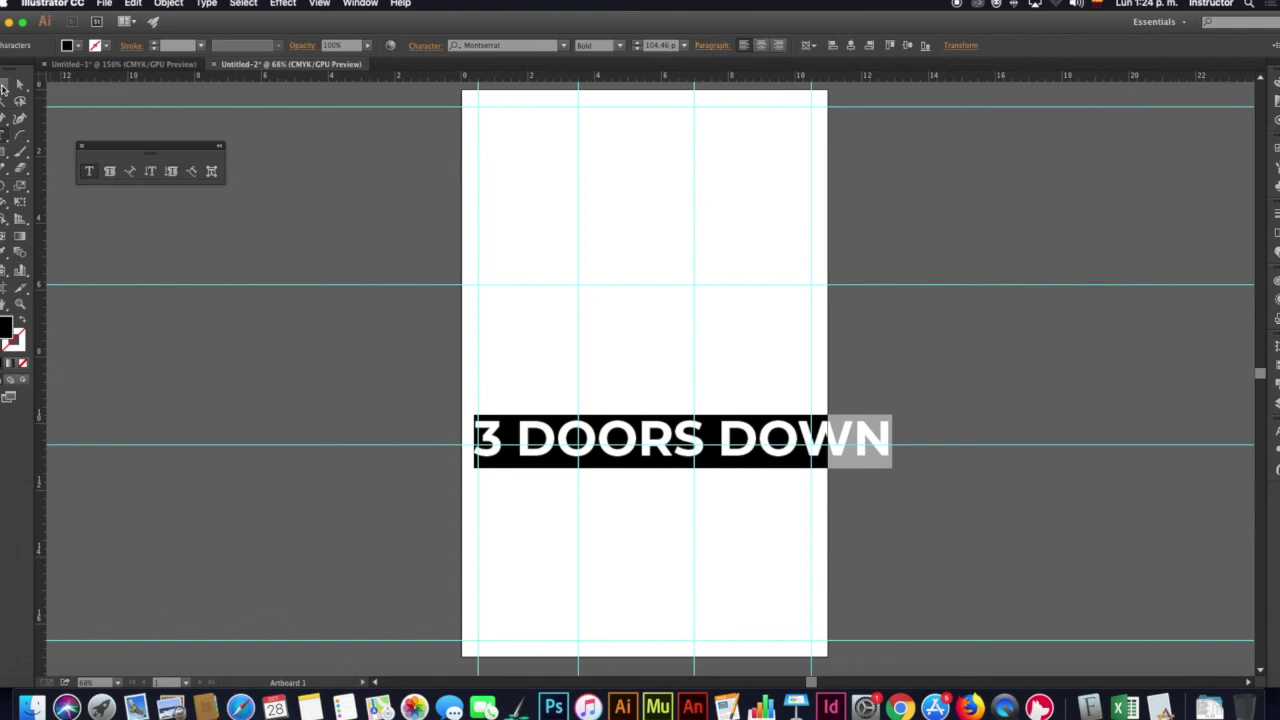
pyautogui.click(3, 90)
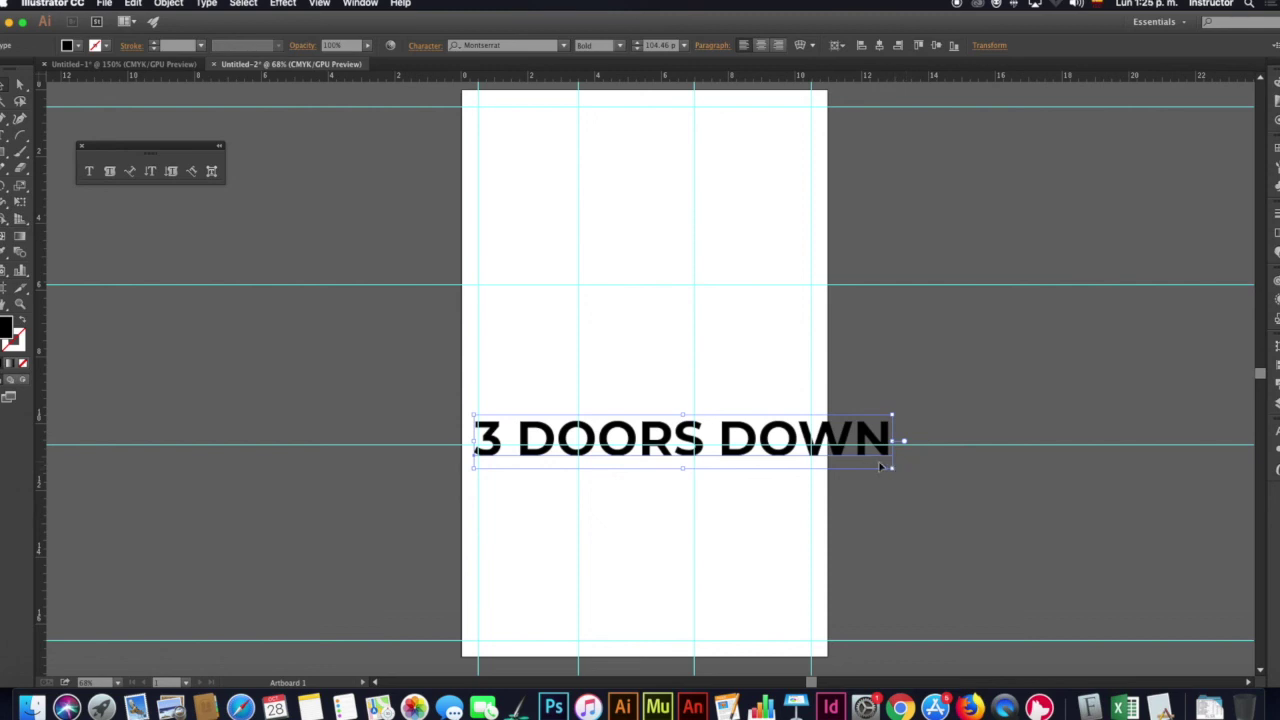
# Convert the '3 DOORS DOWN' heading to outlines with Type > Create Outlines
pyautogui.click(207, 4)
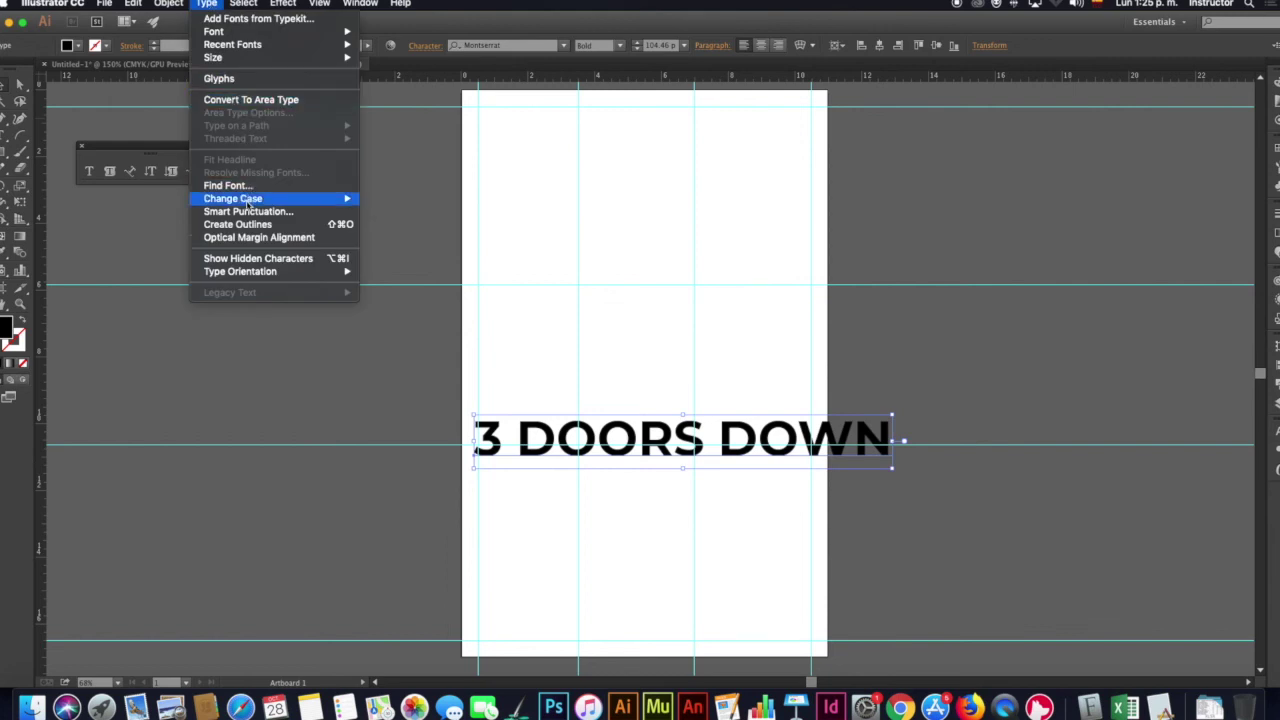
pyautogui.click(243, 225)
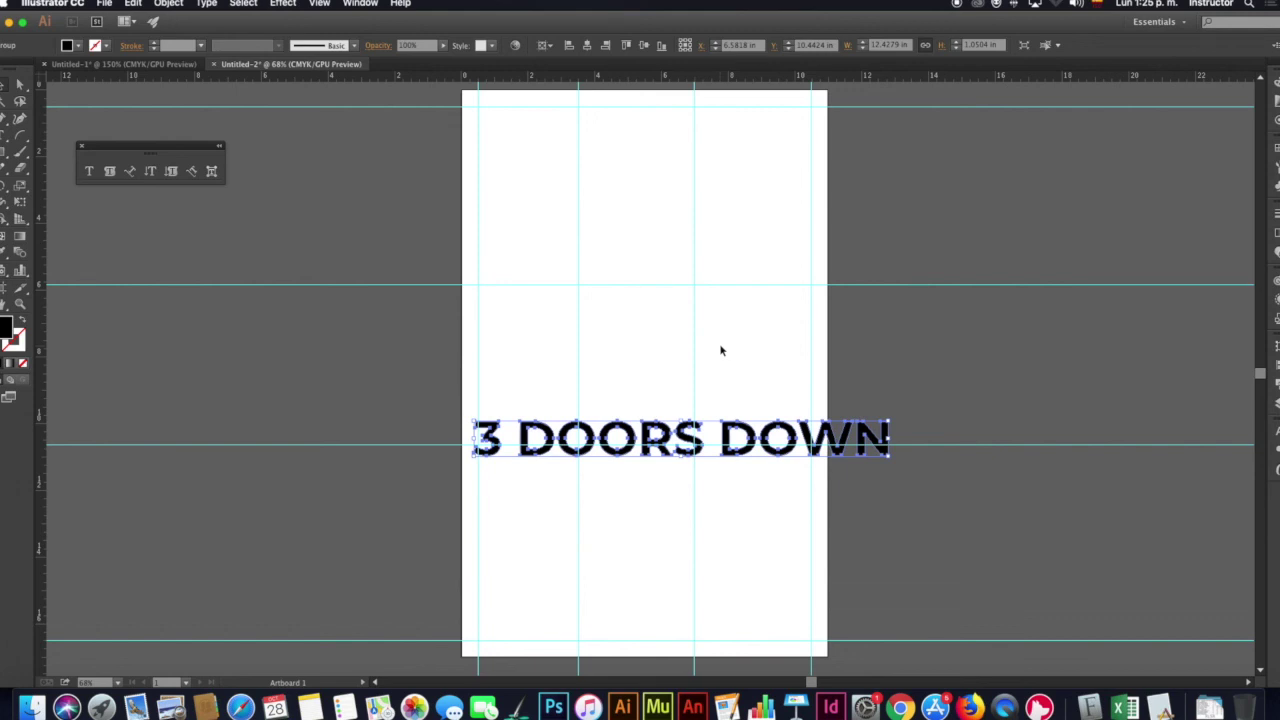
pyautogui.click(900, 708)
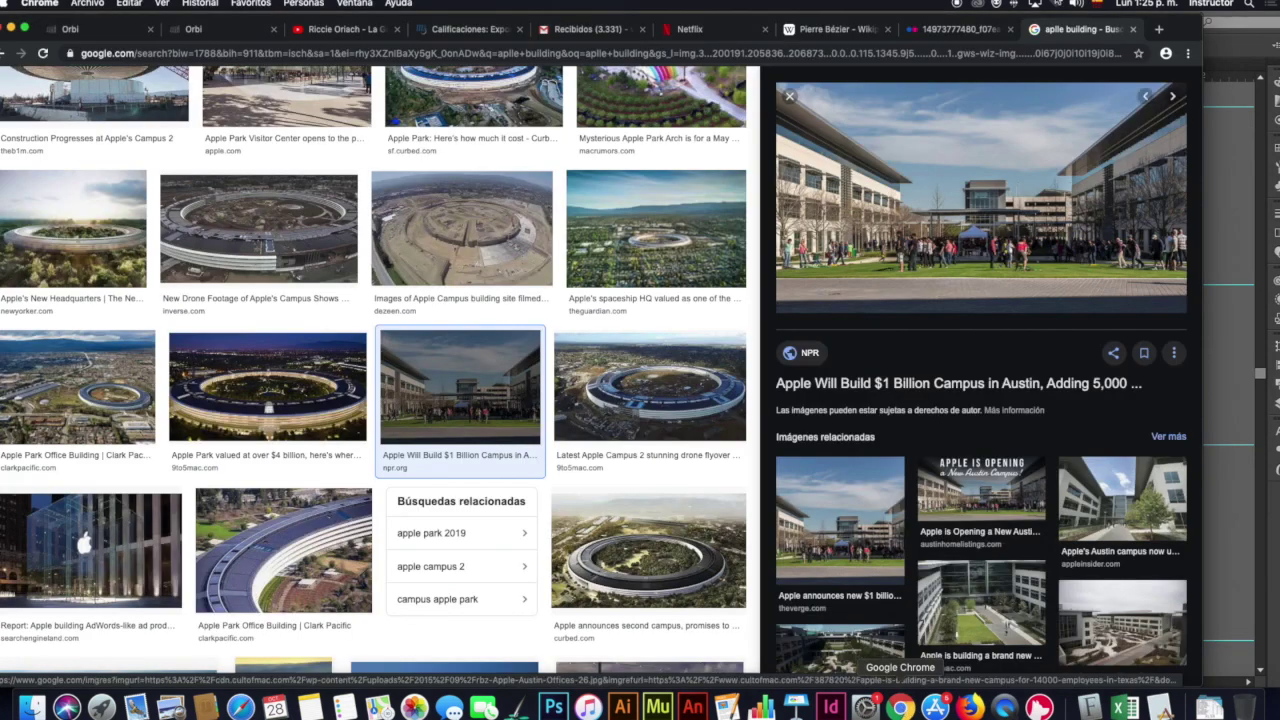
# Search Google Images for 'piet mondrian' and preview a red, yellow, blue and black composition
pyautogui.scroll(-10, 538, 168)
pyautogui.scroll(-2, 538, 168)
pyautogui.scroll(15, 538, 168)
pyautogui.scroll(2, 538, 168)
pyautogui.moveTo(205, 95); pyautogui.dragTo(53, 87)
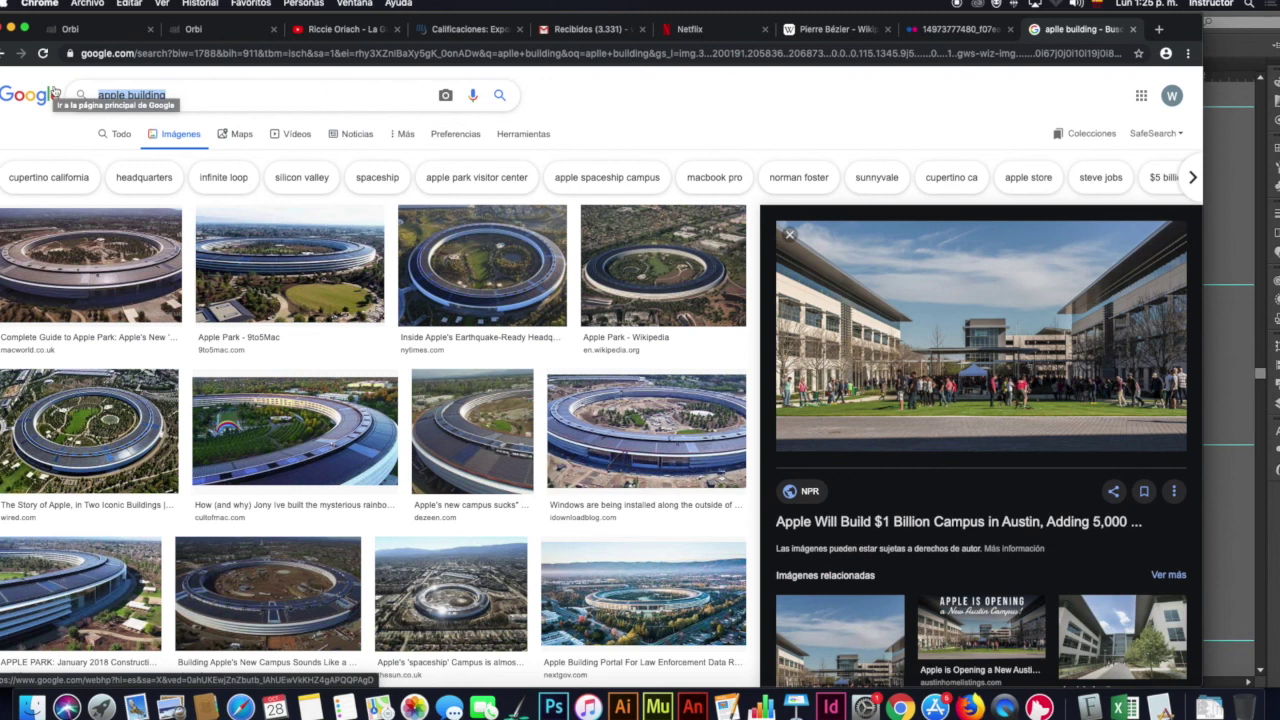
pyautogui.write('piet mondrian')
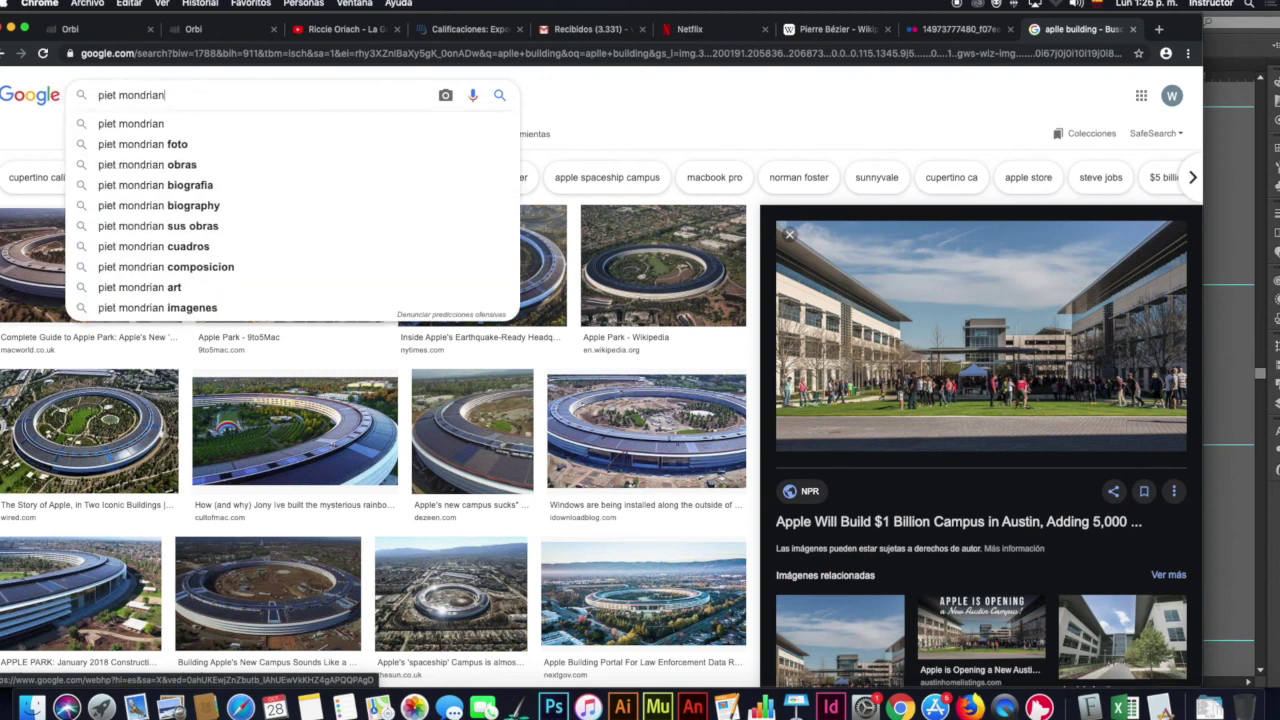
pyautogui.press('Return')
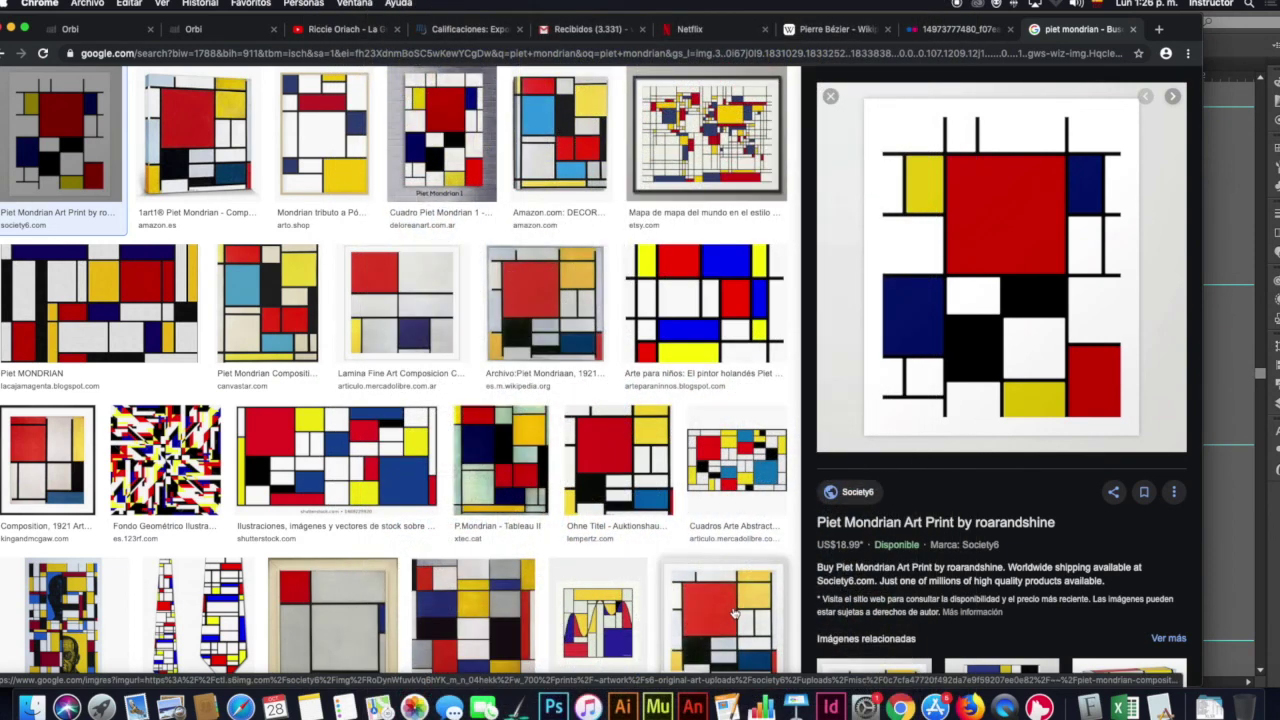
pyautogui.click(720, 615)
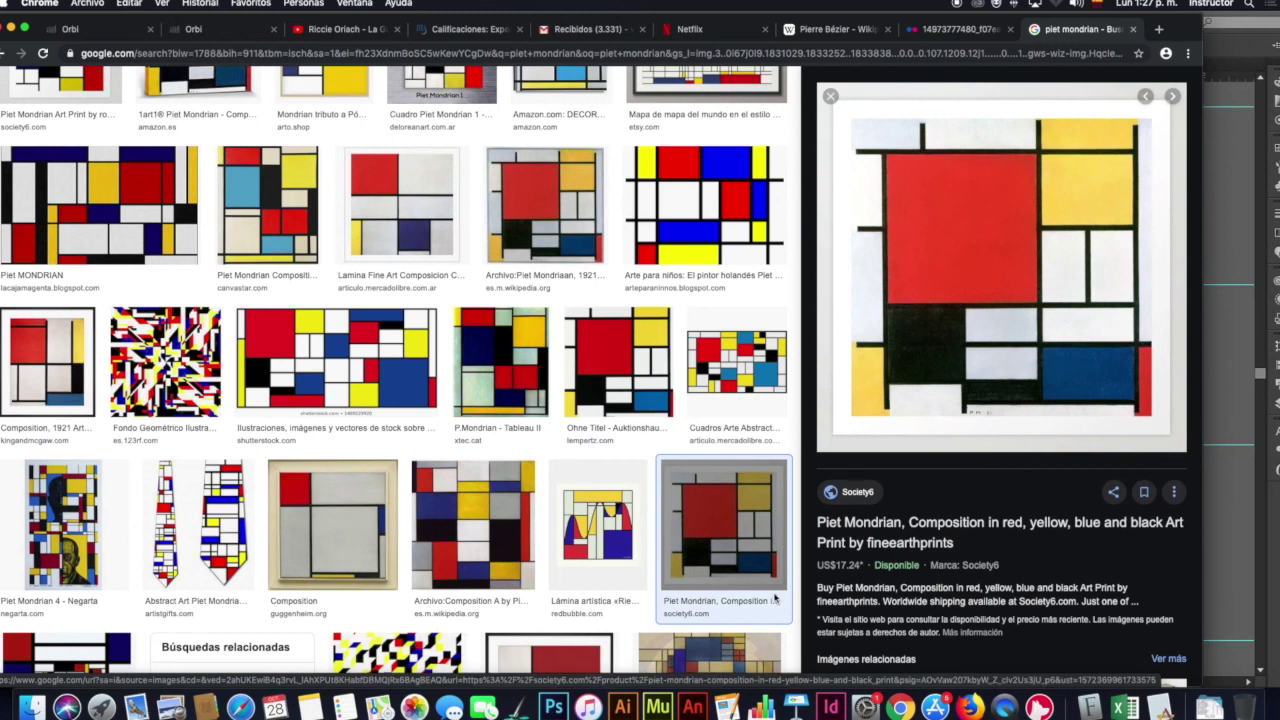
pyautogui.click(622, 707)
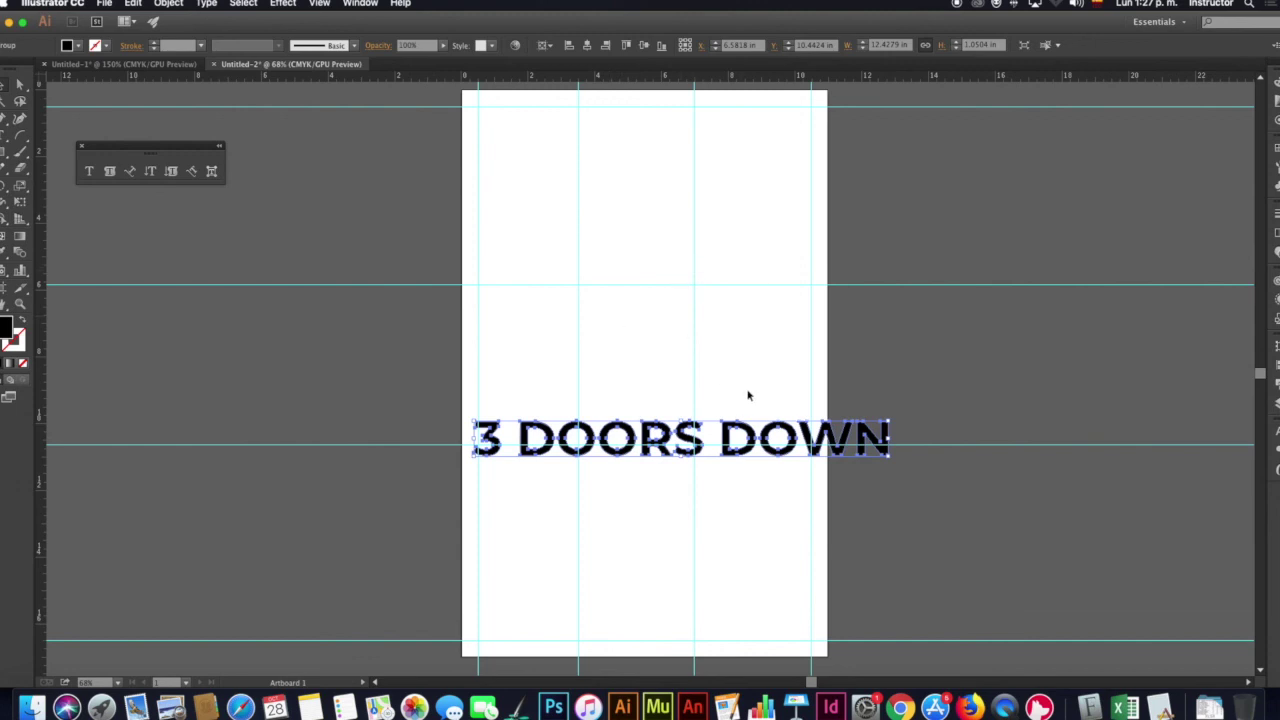
# Move the outlined title up and paste it in place onto a new Layer 2
pyautogui.moveTo(726, 436)
pyautogui.mouseDown()
pyautogui.moveTo(737, 266)
pyautogui.moveTo(752, 270)
pyautogui.mouseUp()
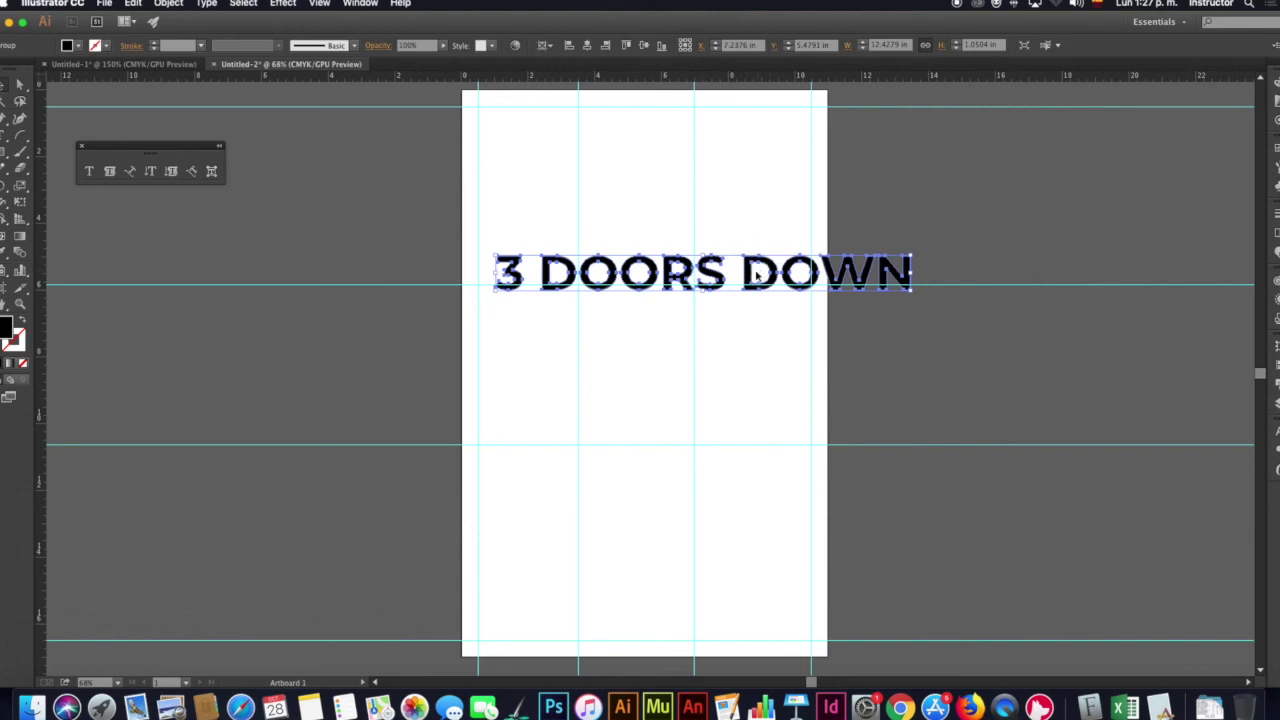
pyautogui.press('super+shift+o')
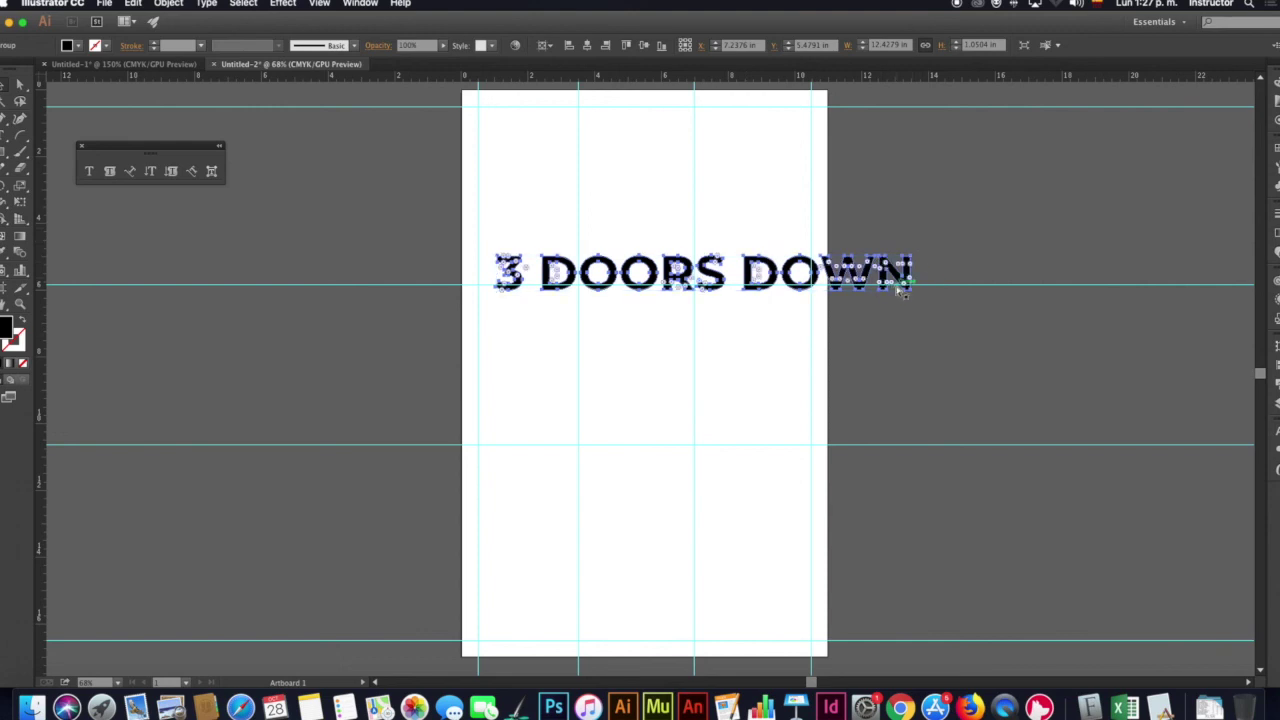
pyautogui.press('Delete')
pyautogui.click(1275, 402)
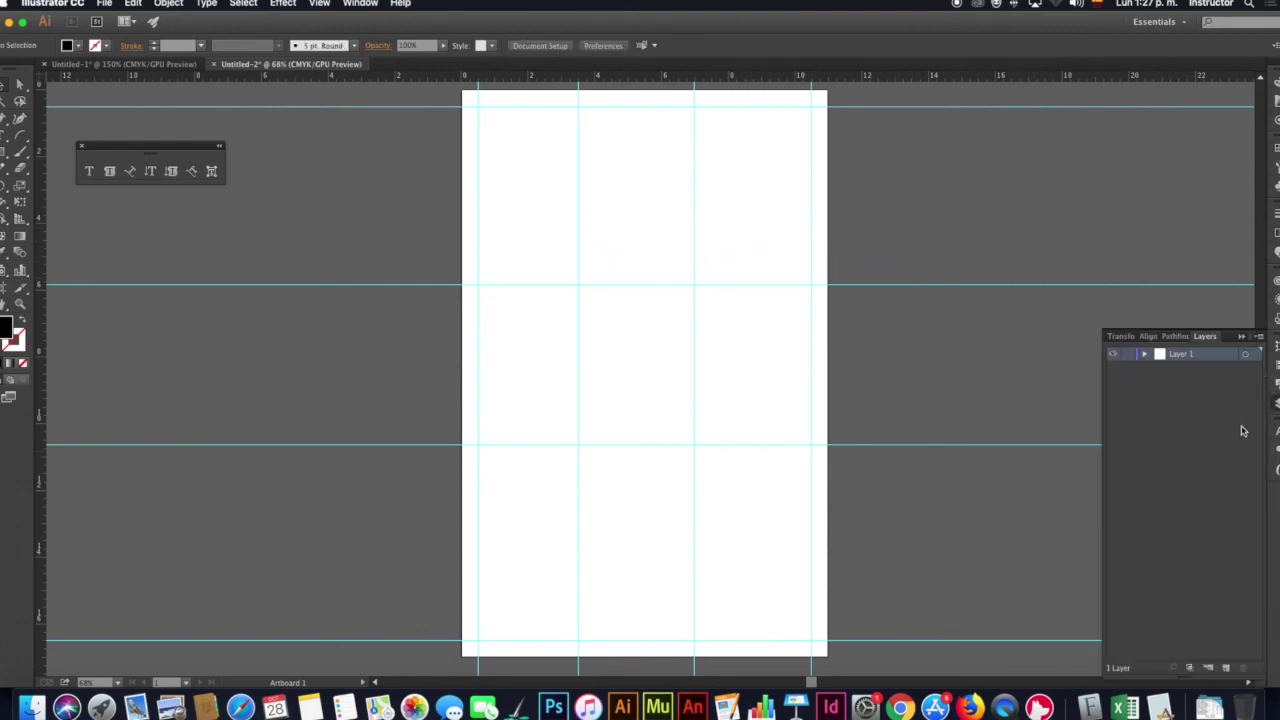
pyautogui.click(1226, 667)
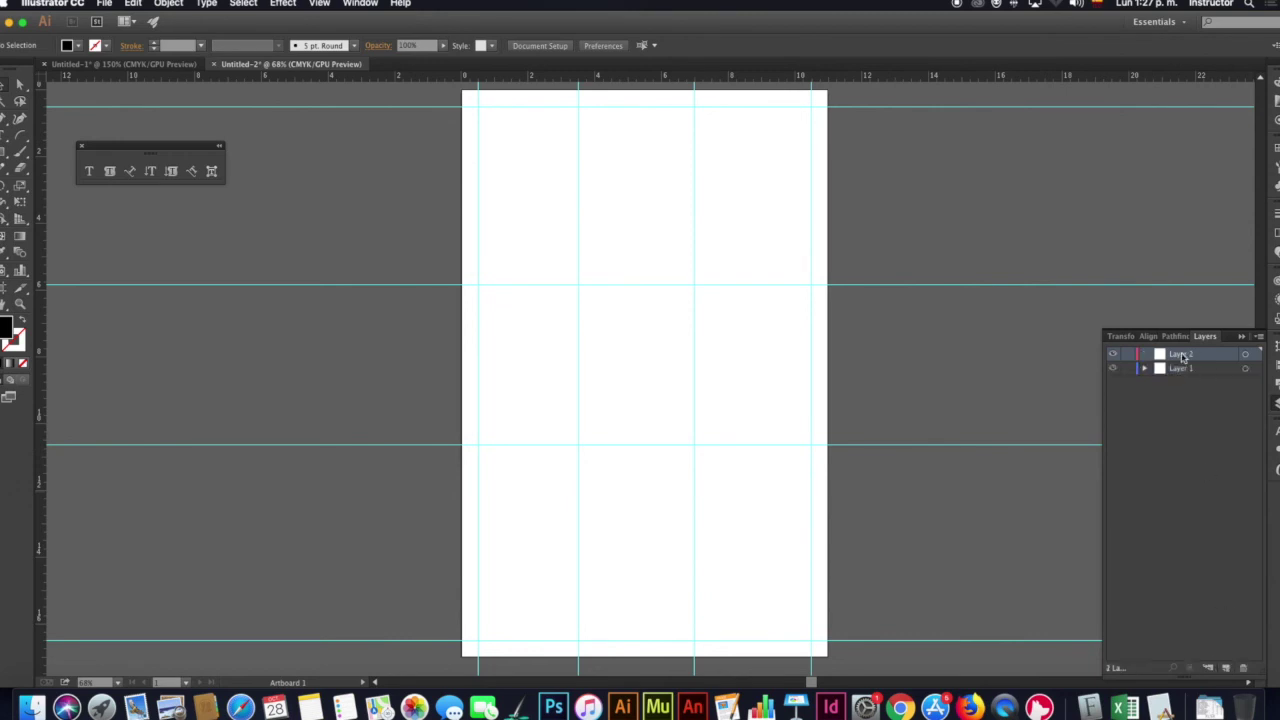
pyautogui.hotkey('ctrl', 'v')
# Lock Layer 1 and shift the title down-left onto the left guide
pyautogui.click(1128, 368)
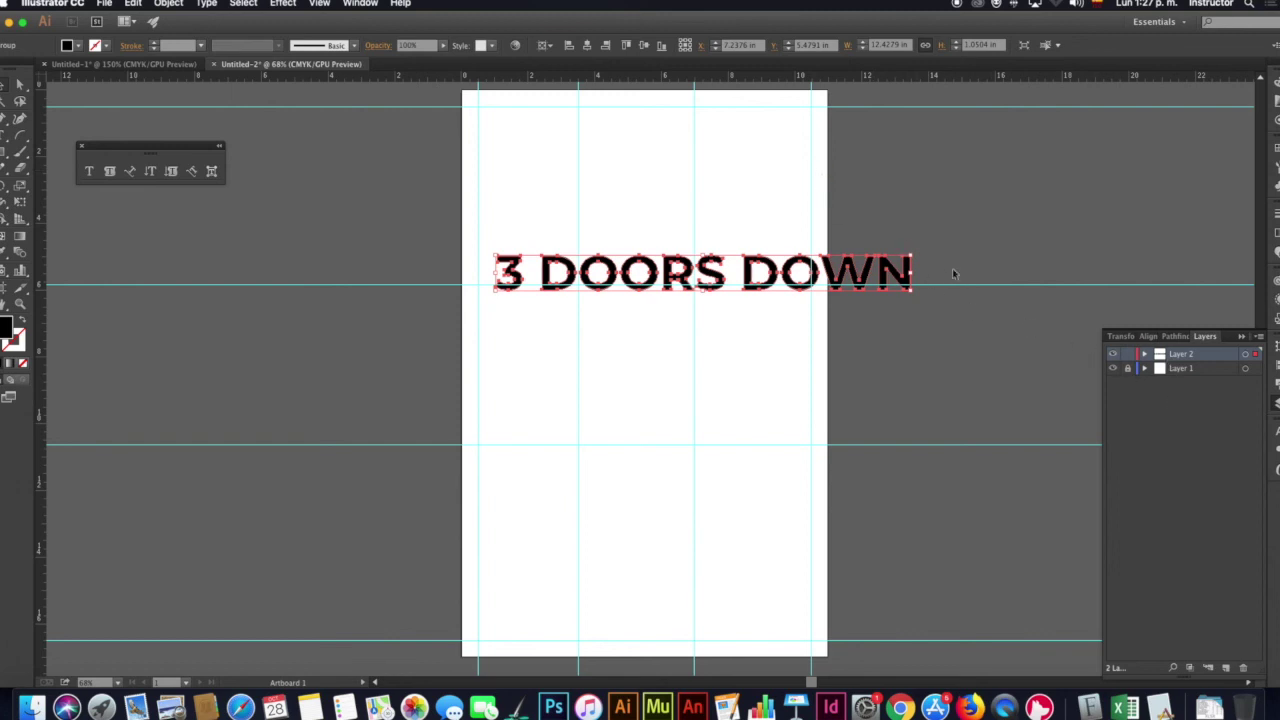
pyautogui.click(749, 230)
pyautogui.moveTo(749, 270); pyautogui.dragTo(732, 290)
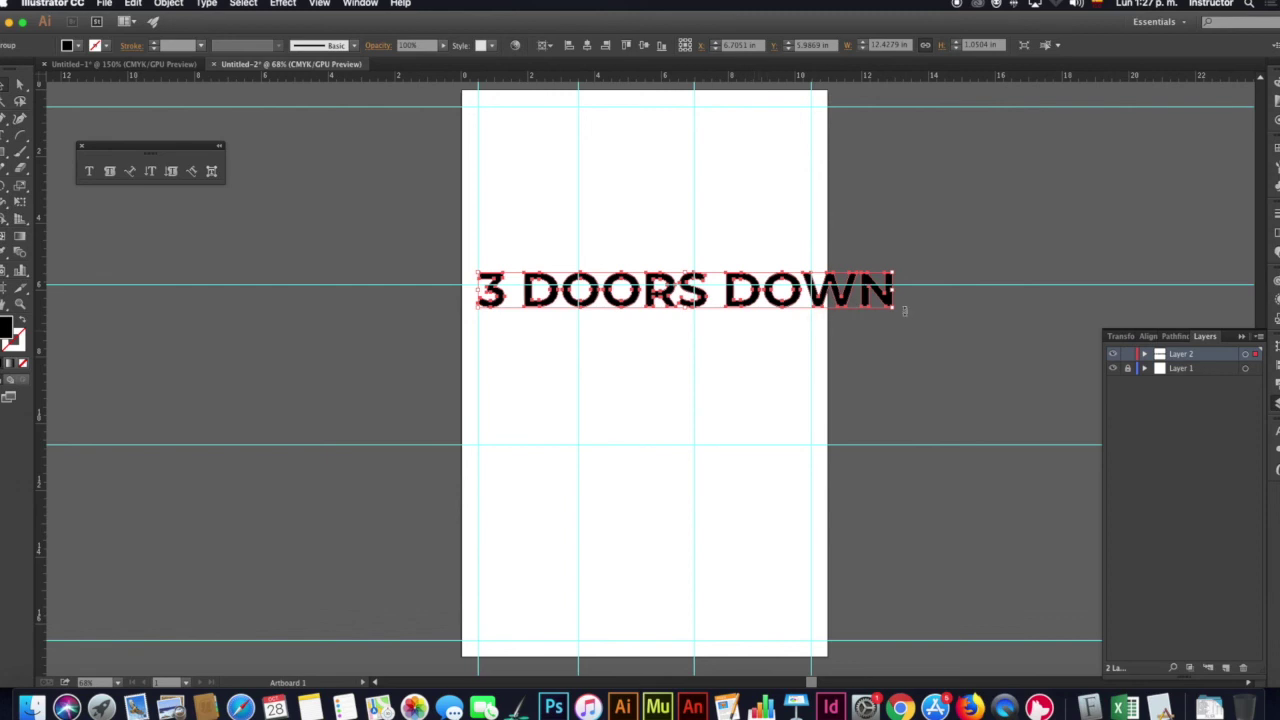
pyautogui.click(729, 223)
# Move DOWN onto a line beneath 3 DOORS and enlarge it to match that width
pyautogui.moveTo(722, 245); pyautogui.dragTo(876, 268)
pyautogui.moveTo(716, 222); pyautogui.dragTo(920, 346)
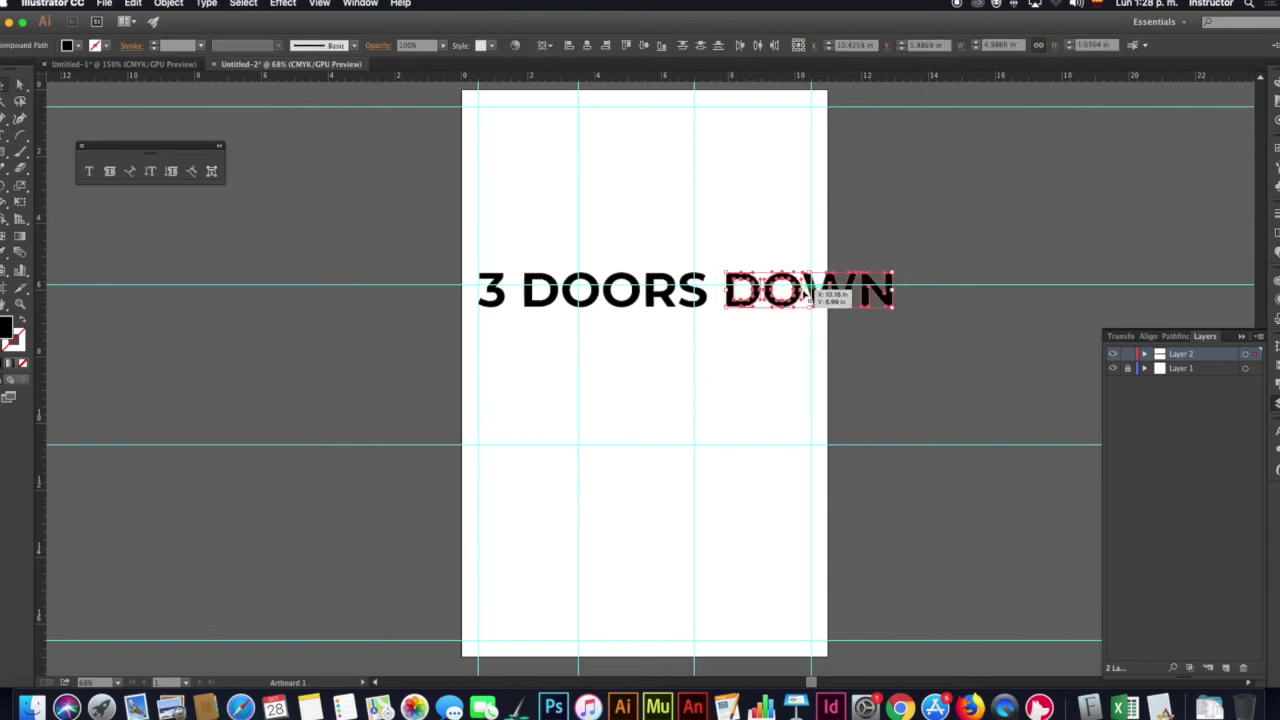
pyautogui.moveTo(821, 290)
pyautogui.mouseDown()
pyautogui.moveTo(691, 345)
pyautogui.moveTo(645, 333)
pyautogui.mouseUp()
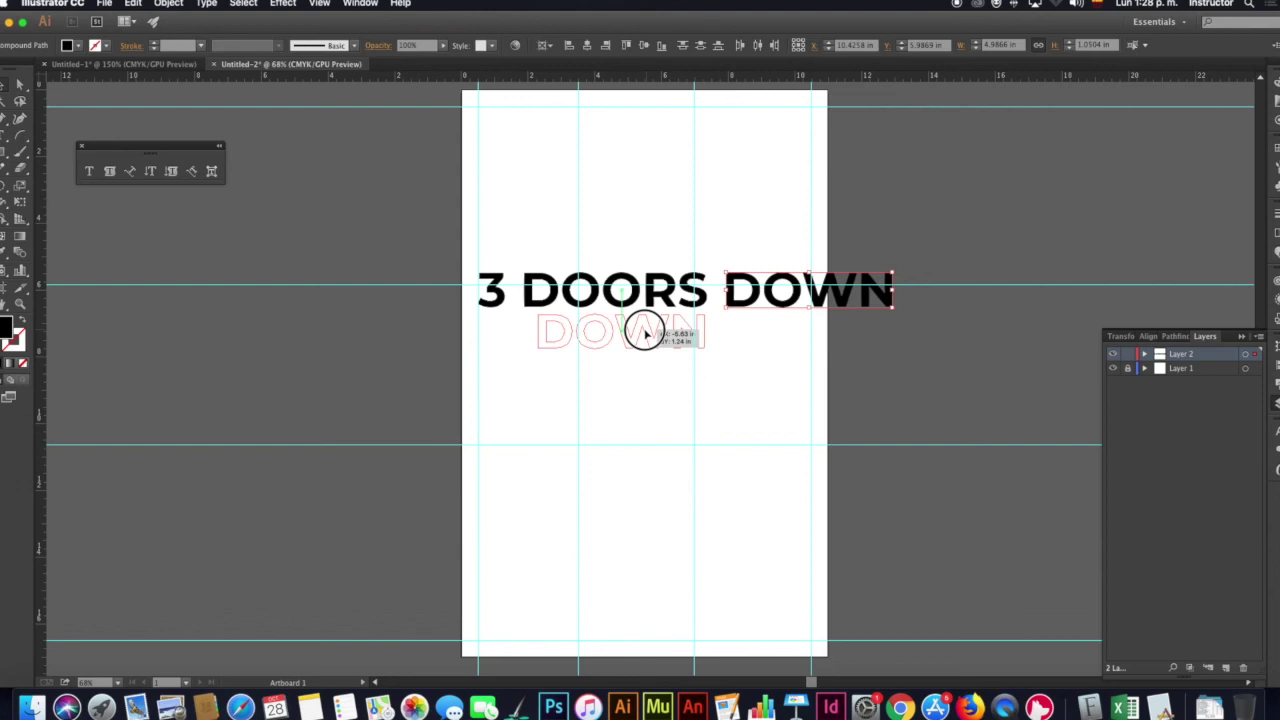
pyautogui.moveTo(645, 333); pyautogui.dragTo(645, 333)
pyautogui.moveTo(537, 352); pyautogui.dragTo(477, 362)
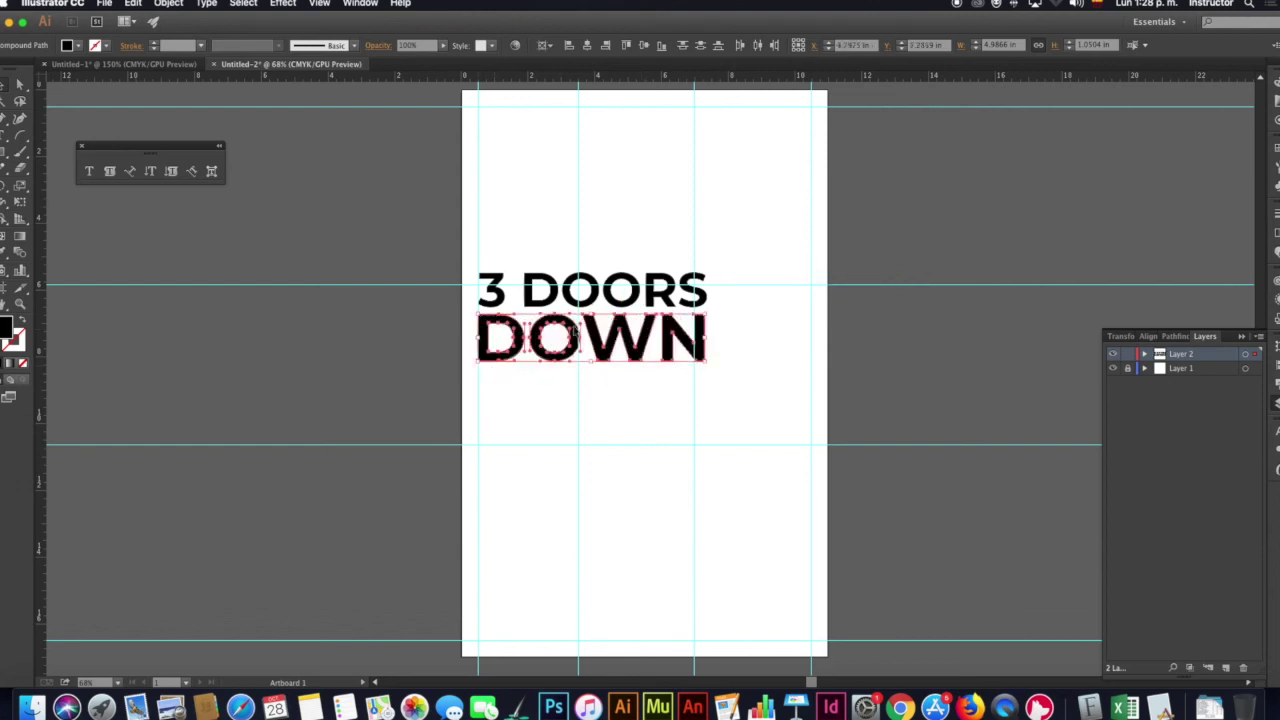
# Scale both title lines to span the artboard width and move them higher
pyautogui.click(642, 238)
pyautogui.moveTo(608, 308); pyautogui.dragTo(808, 411)
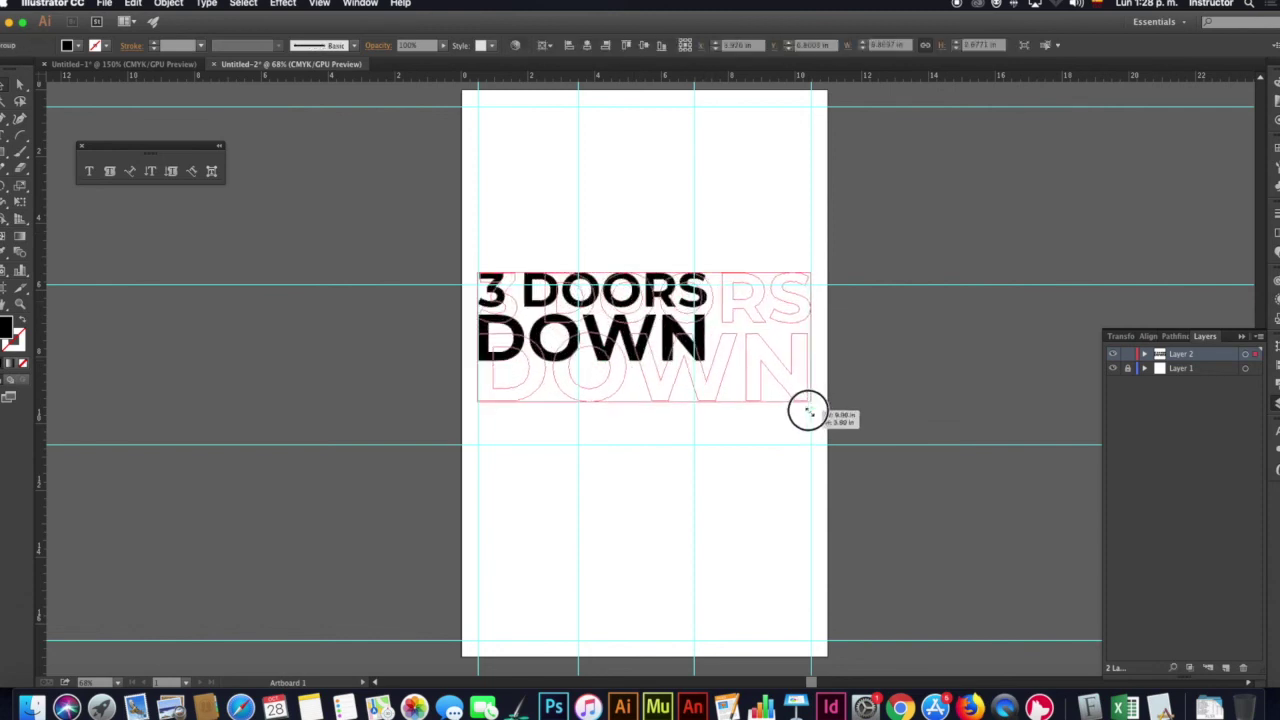
pyautogui.moveTo(808, 411); pyautogui.dragTo(808, 411)
pyautogui.moveTo(670, 310); pyautogui.dragTo(668, 260)
pyautogui.click(870, 226)
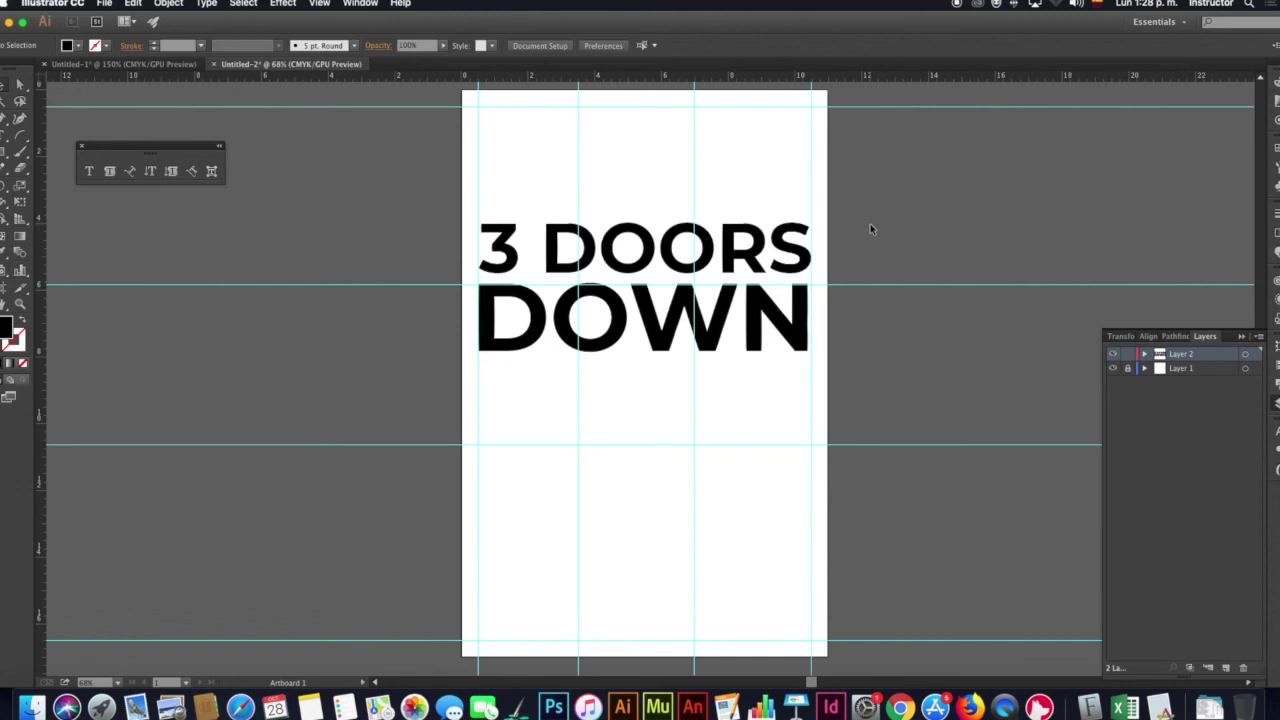
# Line DOWN up under DOORS and enlarge the 3 to span both text lines
pyautogui.click(597, 307)
pyautogui.moveTo(597, 307); pyautogui.dragTo(823, 393)
pyautogui.moveTo(480, 349); pyautogui.dragTo(532, 340)
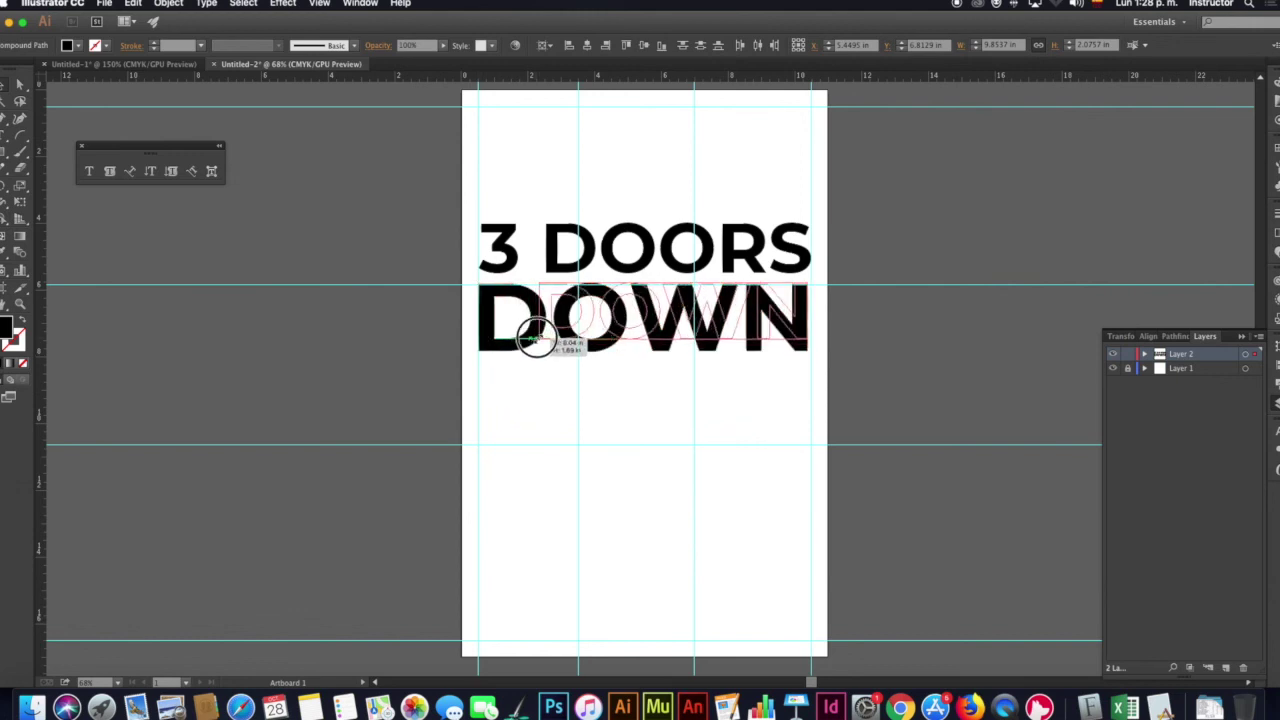
pyautogui.moveTo(532, 340); pyautogui.dragTo(540, 337)
pyautogui.moveTo(477, 198); pyautogui.dragTo(522, 294)
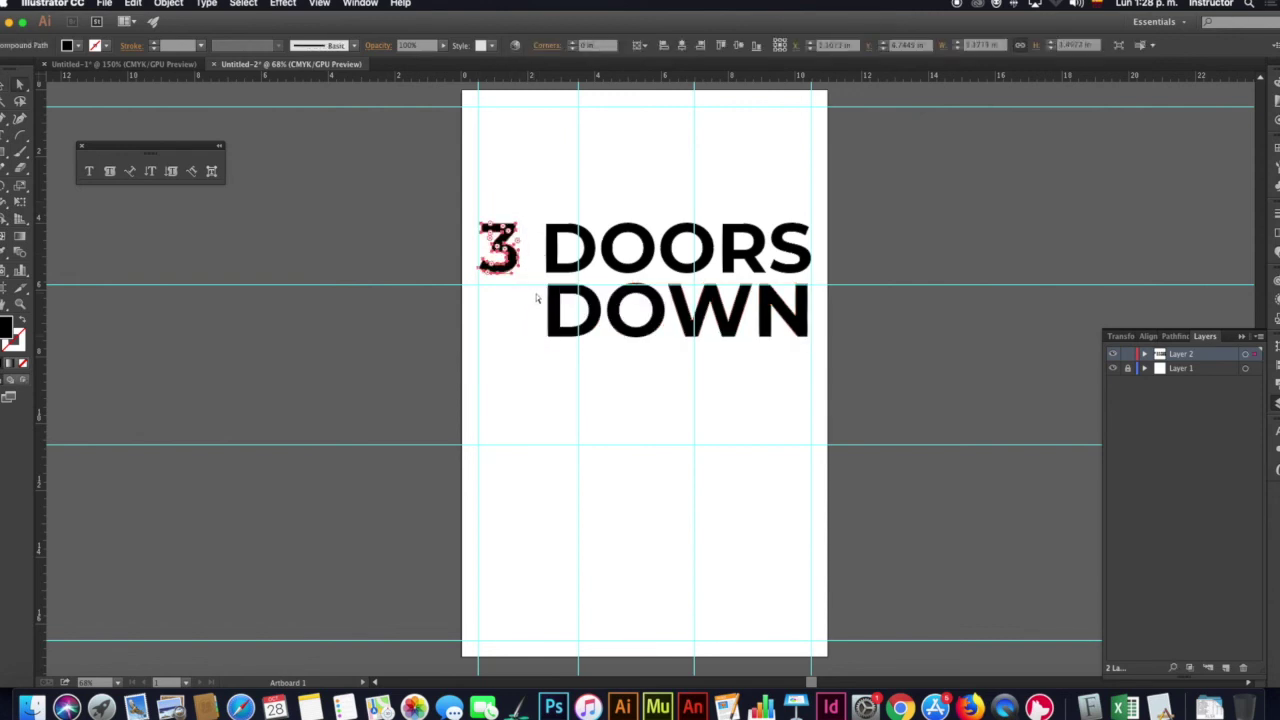
pyautogui.moveTo(522, 276)
pyautogui.mouseDown()
pyautogui.moveTo(533, 322)
pyautogui.moveTo(451, 337)
pyautogui.mouseUp()
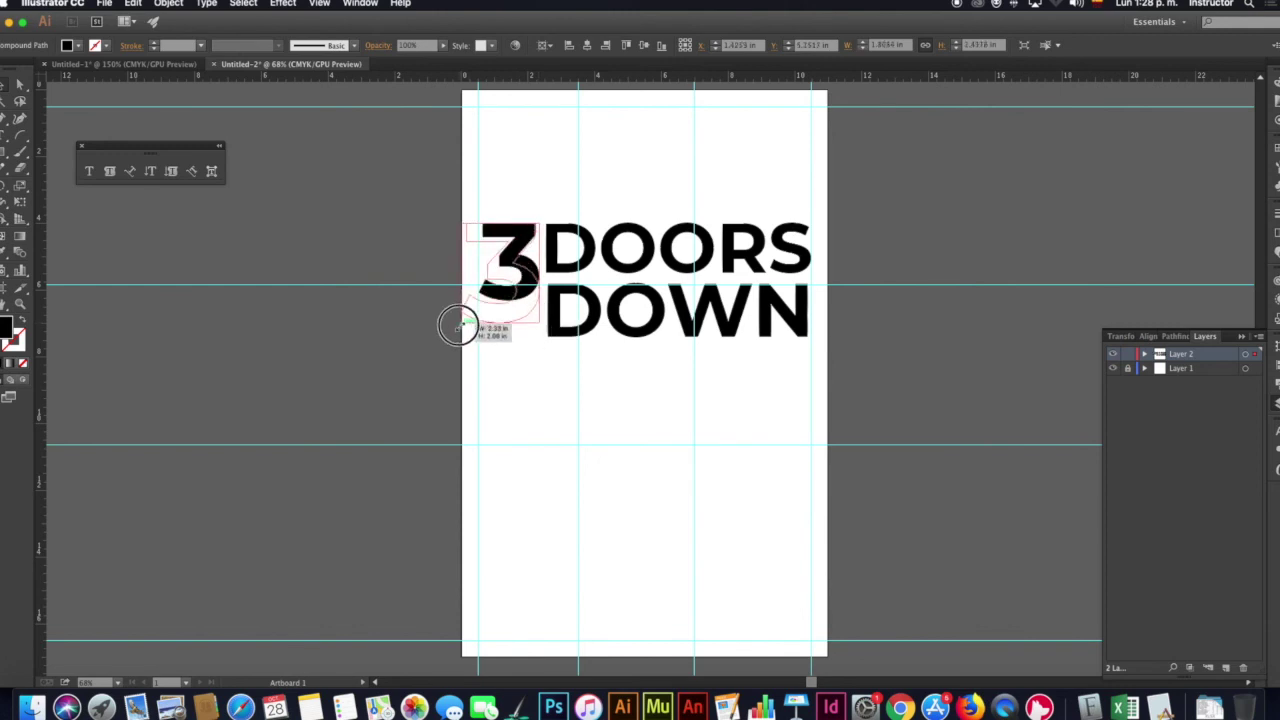
pyautogui.click(508, 201)
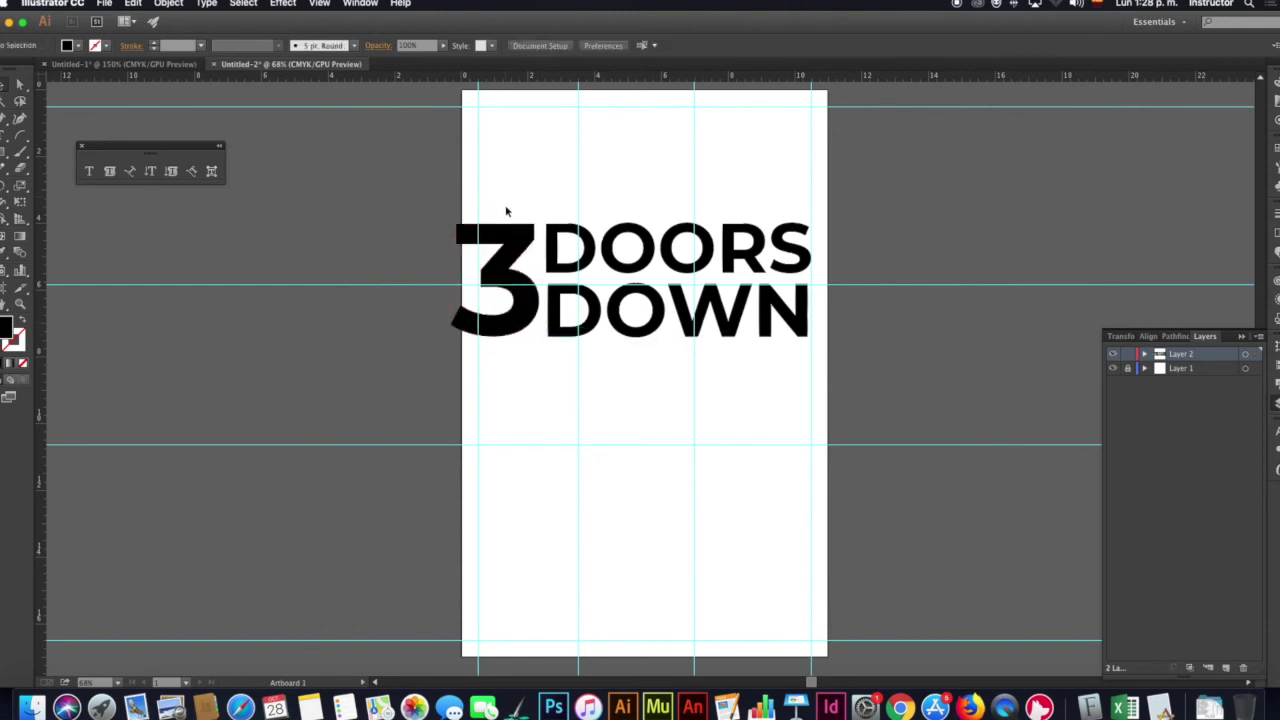
# Shift and resize the whole logo to fit inside the artboard guides
pyautogui.click(549, 244)
pyautogui.moveTo(451, 224); pyautogui.dragTo(462, 236)
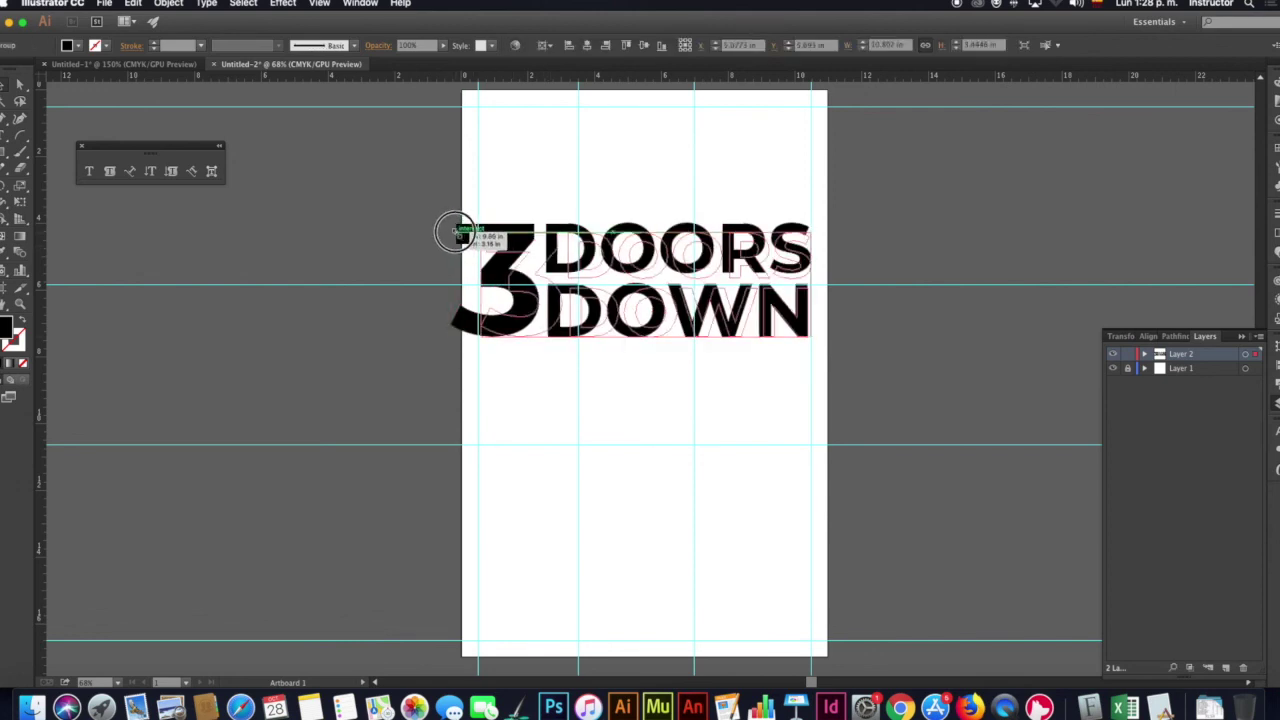
pyautogui.moveTo(462, 236); pyautogui.dragTo(467, 240)
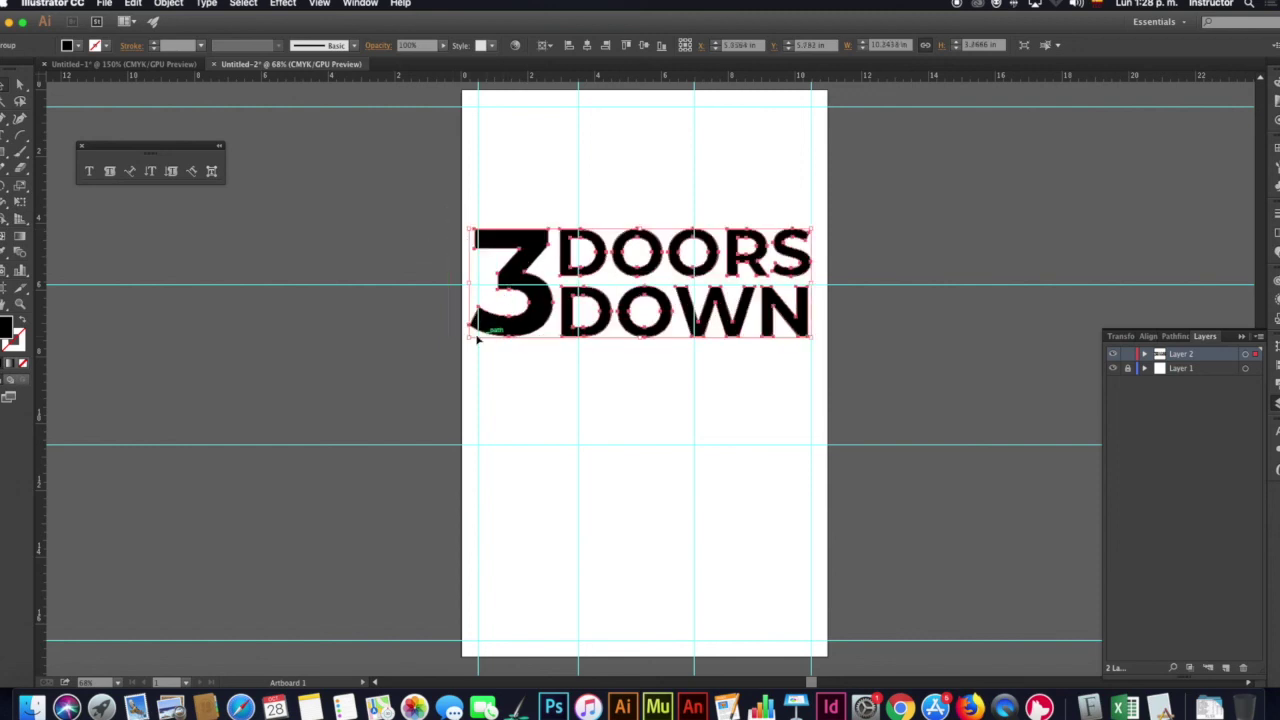
pyautogui.moveTo(469, 336); pyautogui.dragTo(476, 333)
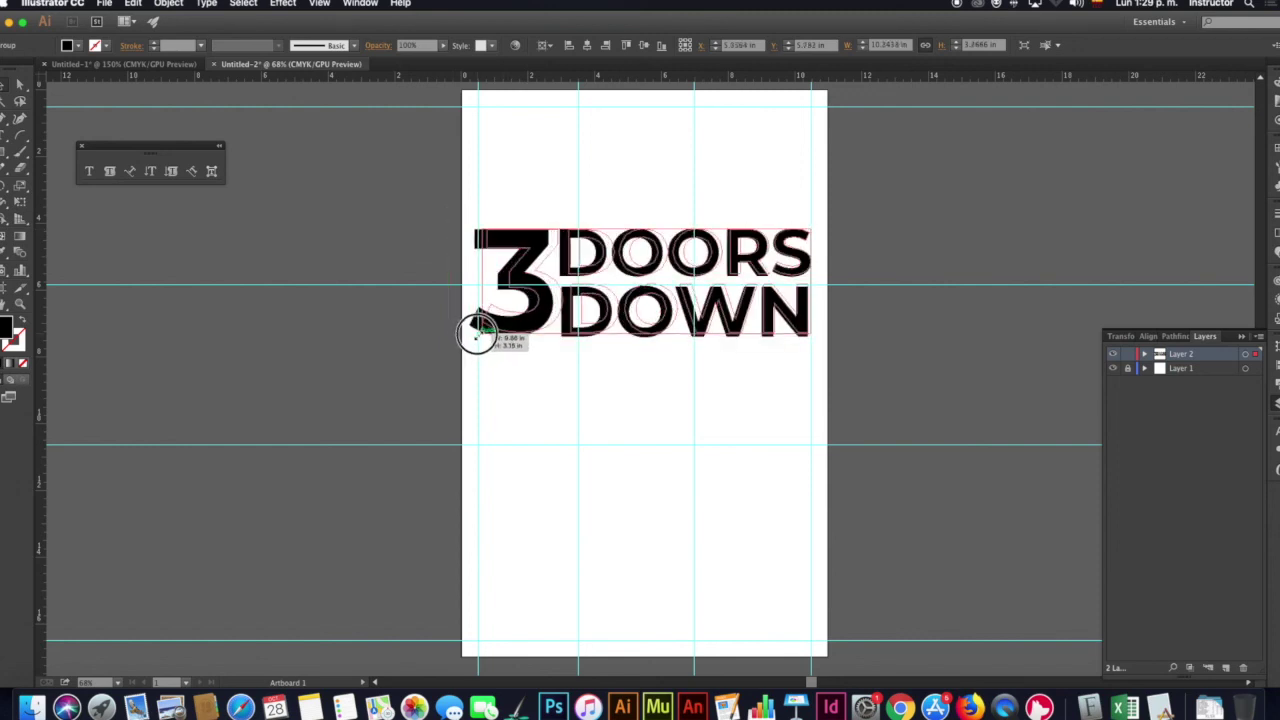
pyautogui.moveTo(476, 333); pyautogui.dragTo(476, 336)
pyautogui.click(517, 397)
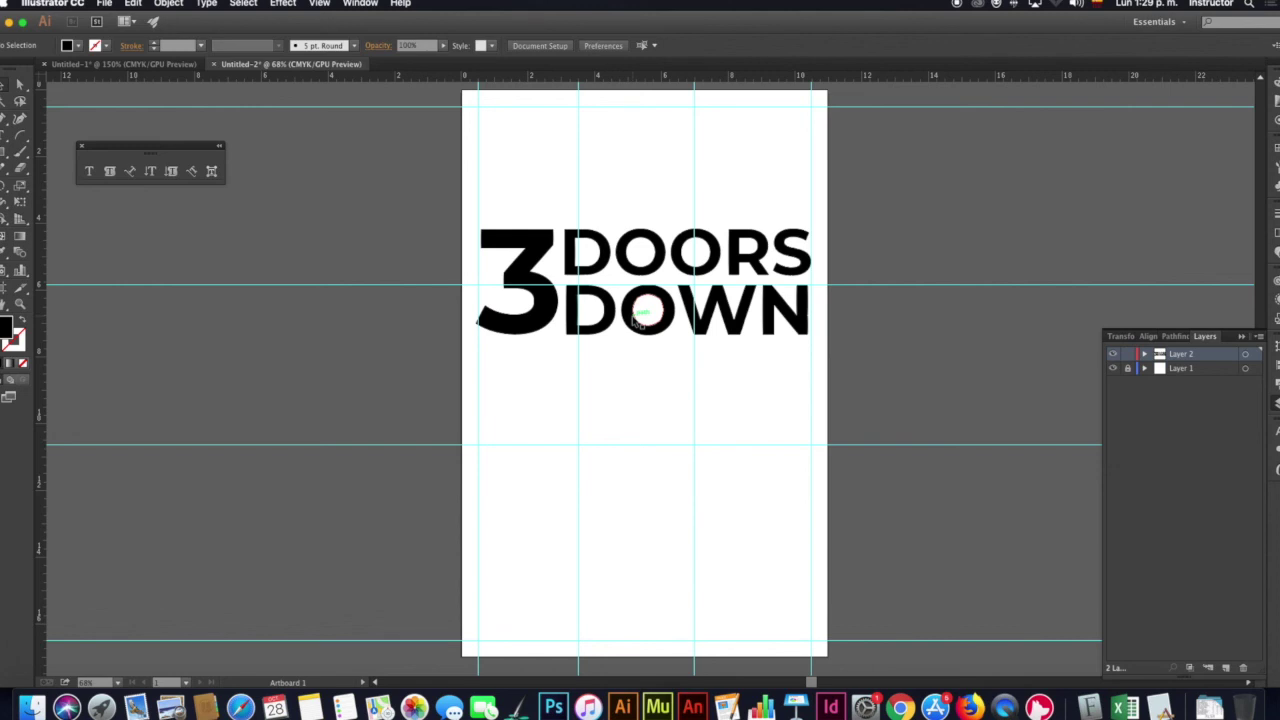
# Nudge the logo up slightly and add a horizontal guide along its top edge
pyautogui.click(636, 318)
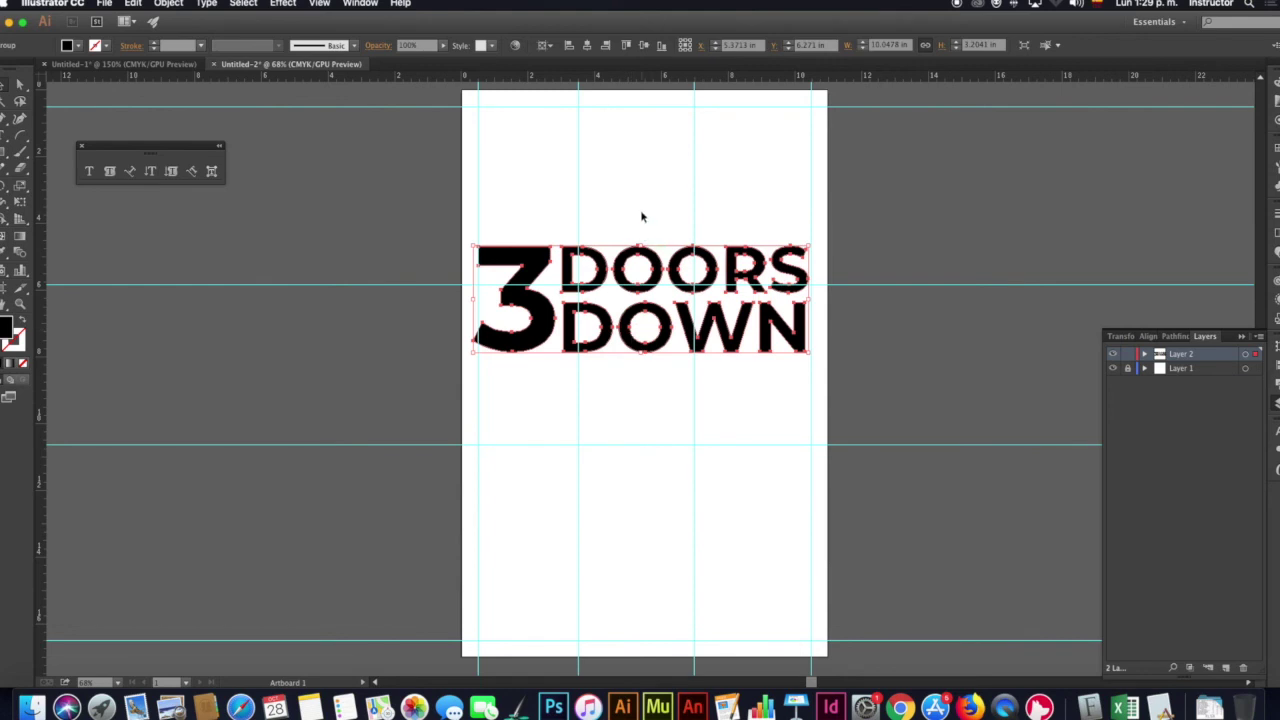
pyautogui.click(539, 261)
pyautogui.moveTo(539, 261); pyautogui.dragTo(538, 258)
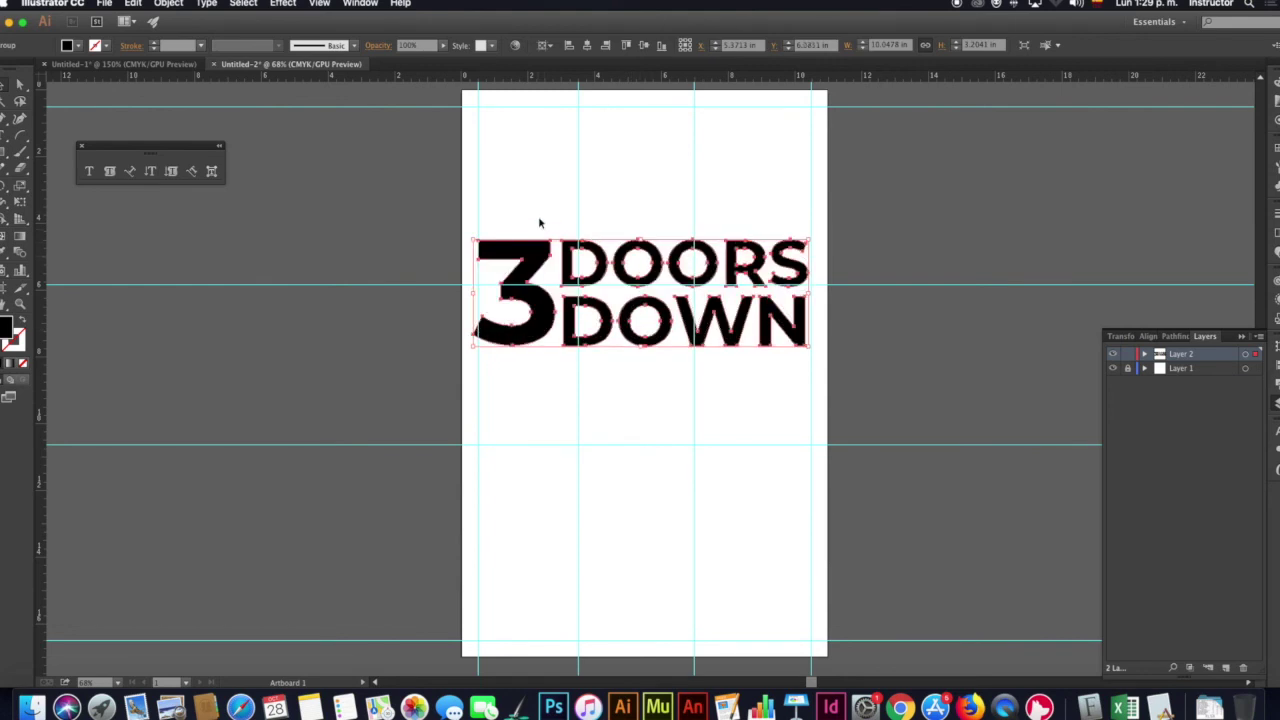
pyautogui.moveTo(558, 80); pyautogui.dragTo(563, 241)
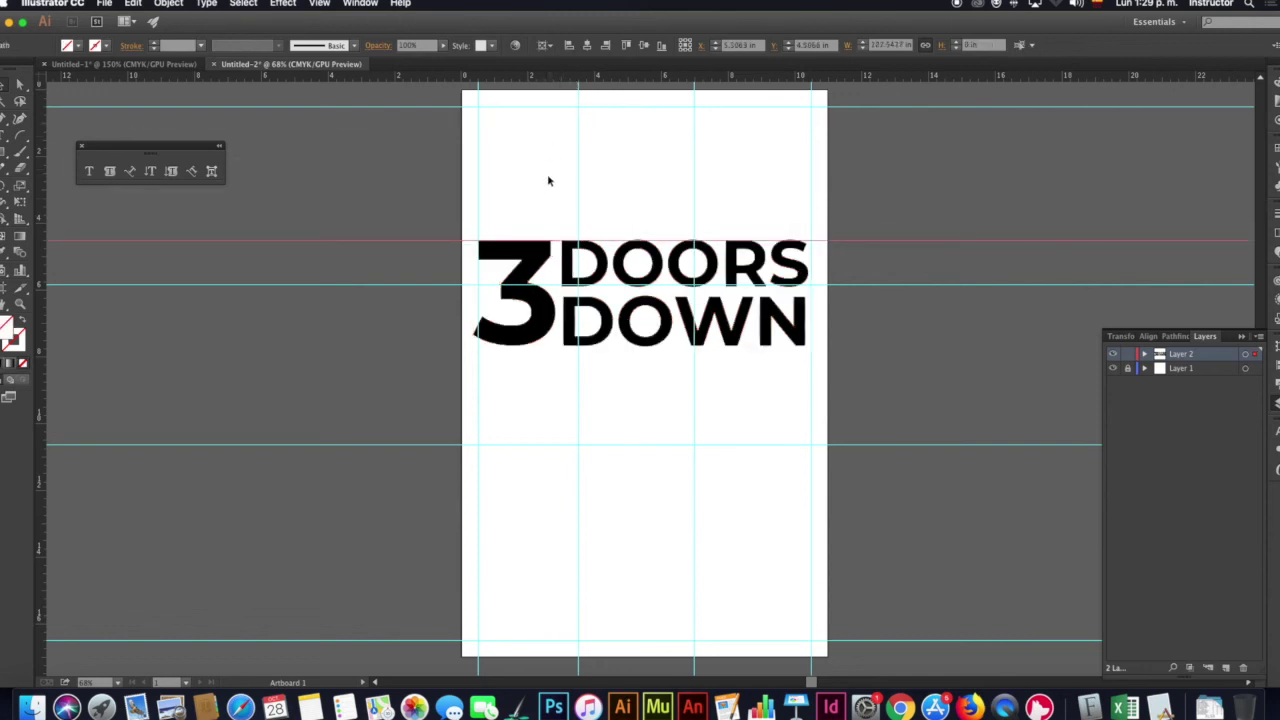
# Add a horizontal guide in the lower artboard and start a text line below the logo
pyautogui.moveTo(514, 85); pyautogui.dragTo(535, 490)
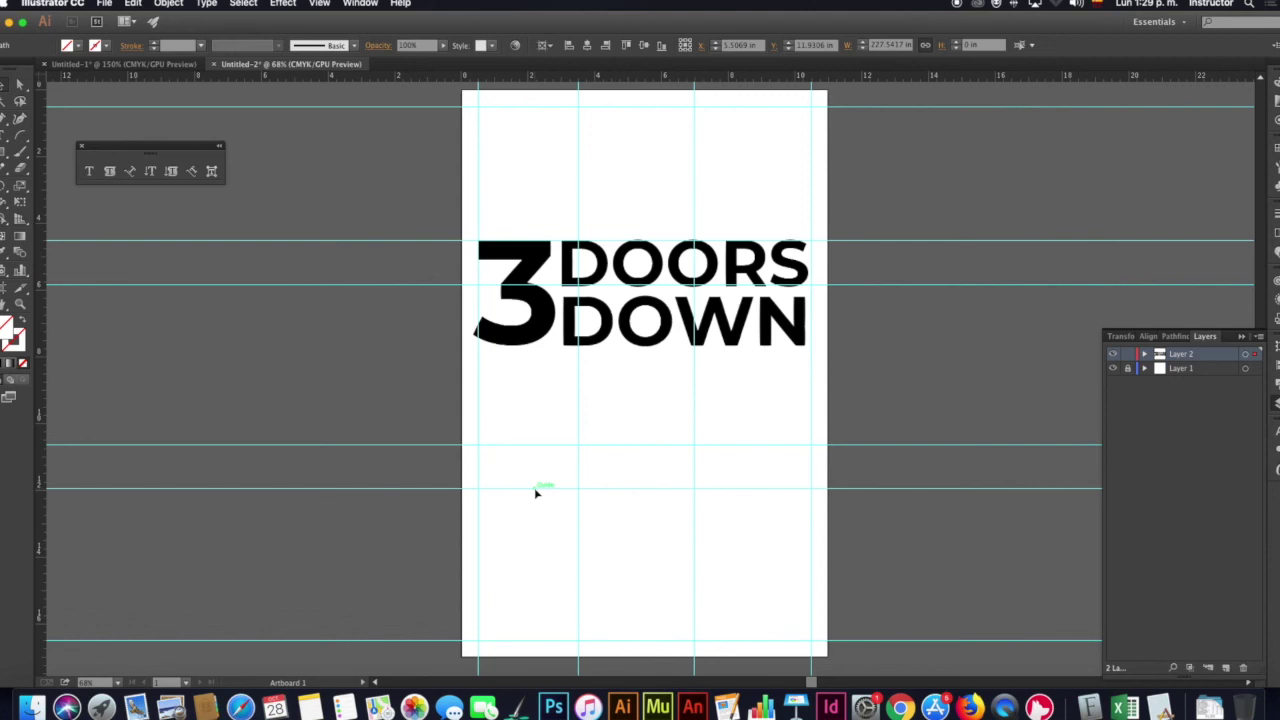
pyautogui.click(535, 490)
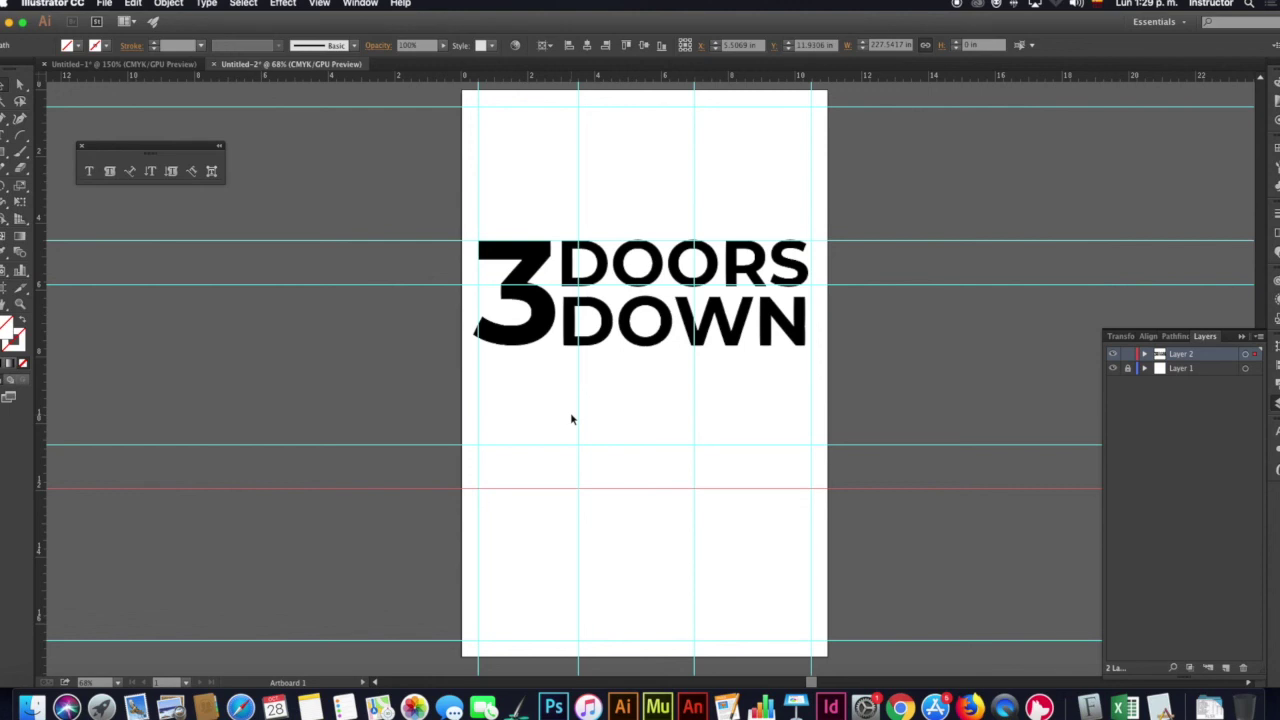
pyautogui.press('t')
pyautogui.click(512, 391)
pyautogui.write('Live concert 2018')
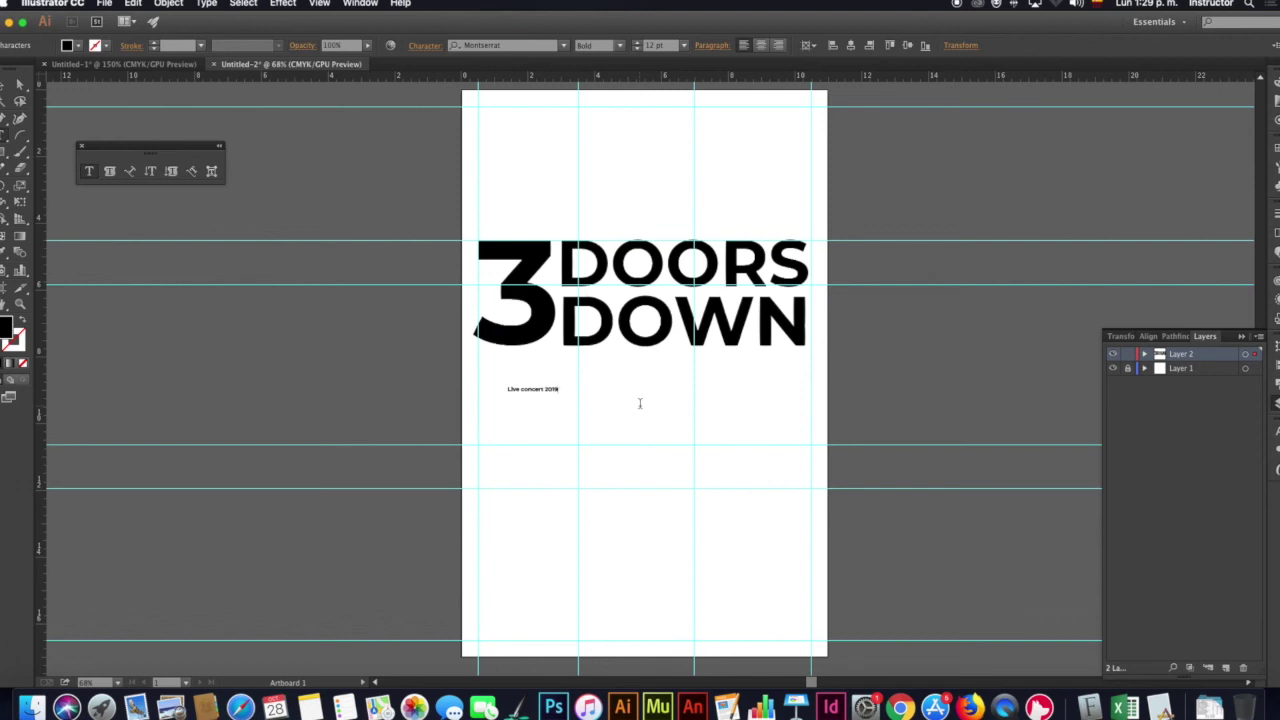
# Enlarge the Live concert 2019 text and place it just beneath the logo
pyautogui.click(20, 86)
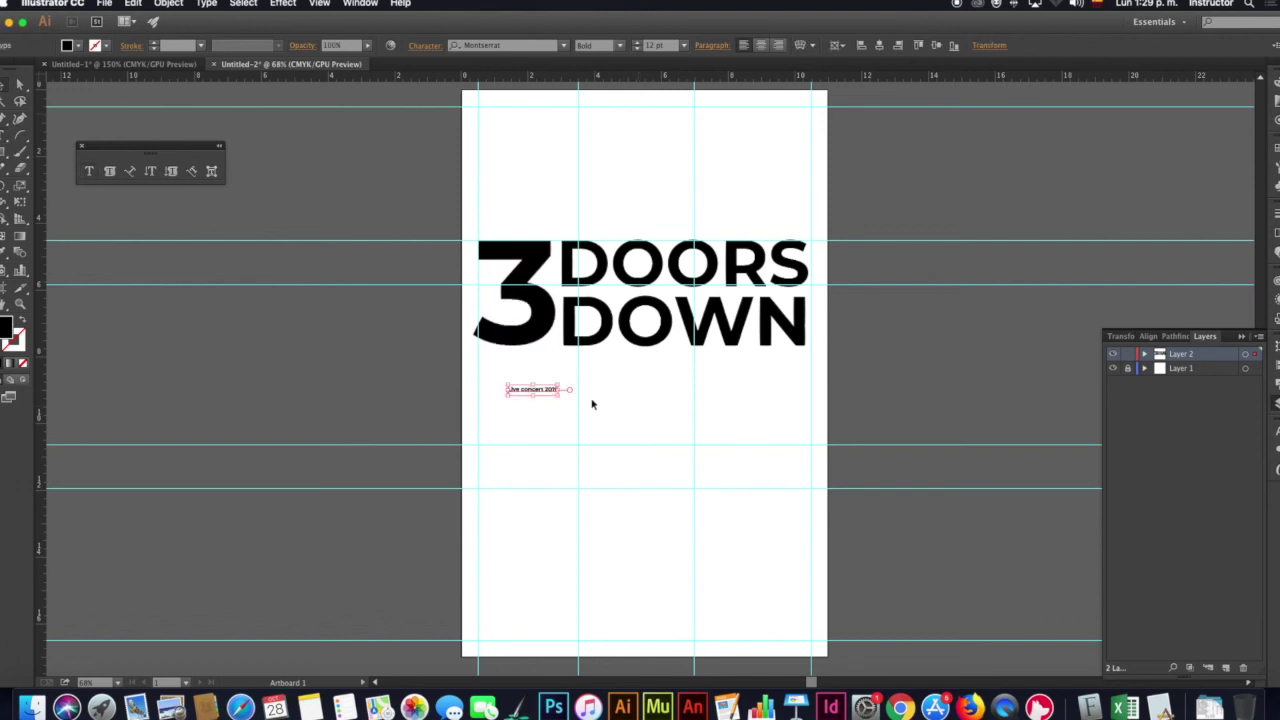
pyautogui.moveTo(558, 394); pyautogui.dragTo(746, 453)
pyautogui.moveTo(647, 395); pyautogui.dragTo(657, 369)
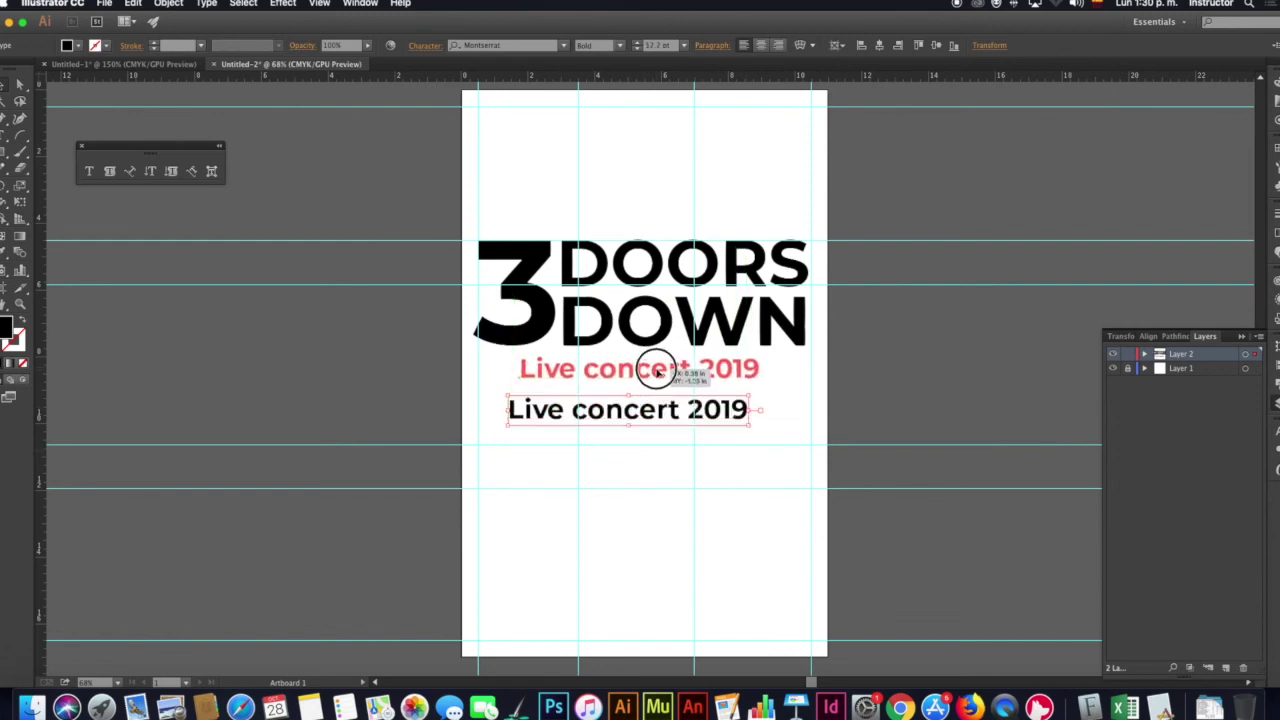
pyautogui.moveTo(657, 369); pyautogui.dragTo(657, 373)
pyautogui.click(645, 210)
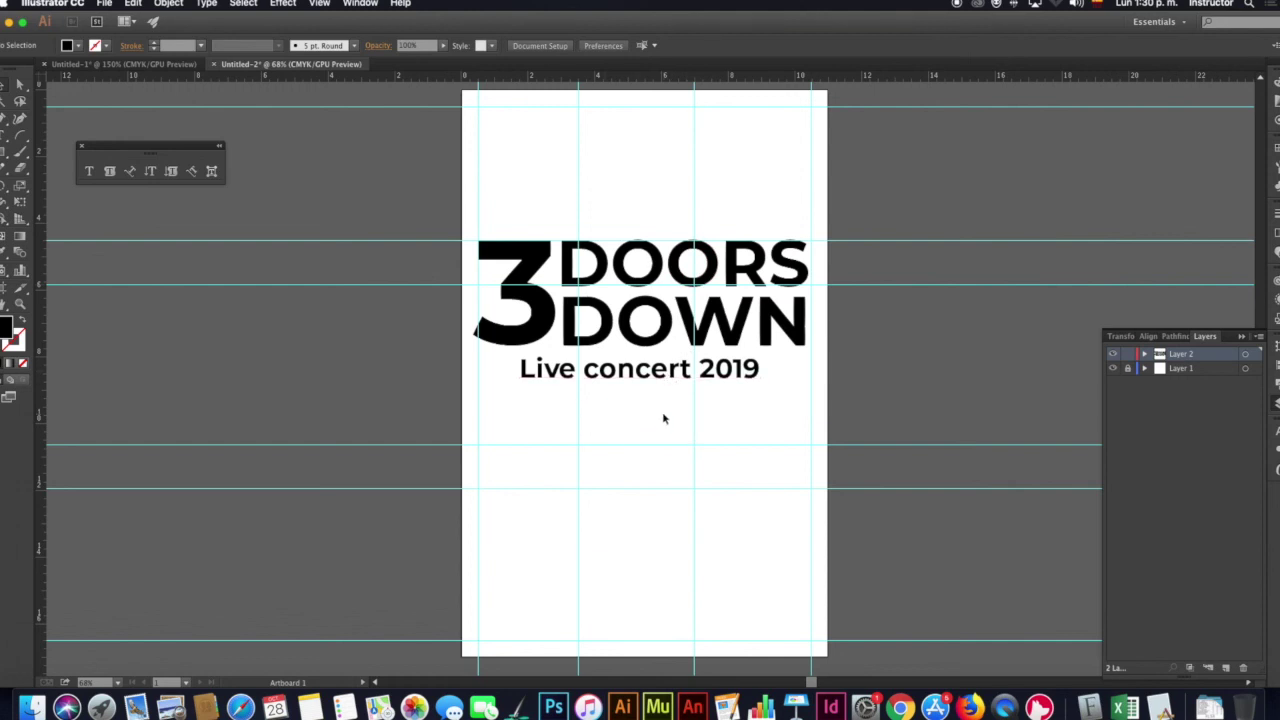
pyautogui.press('t')
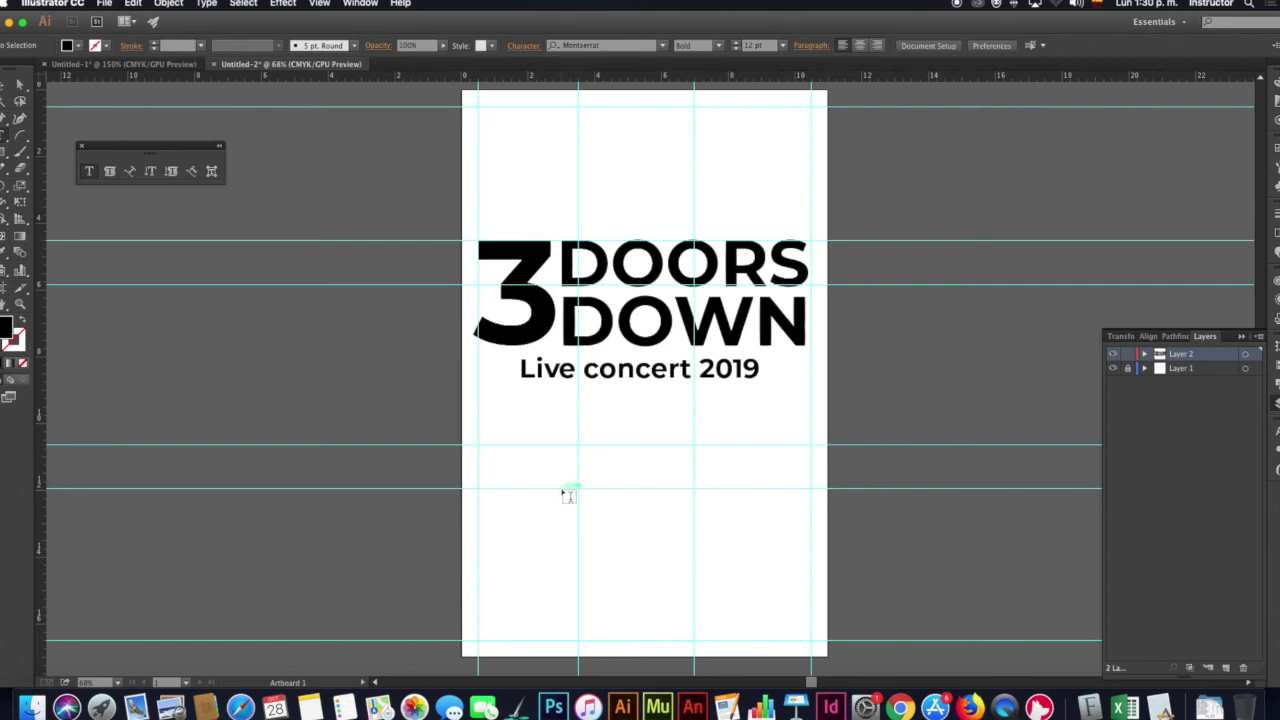
# Draw a text area in the lower artboard, then delete it along with the lower guide
pyautogui.moveTo(546, 448); pyautogui.dragTo(729, 589)
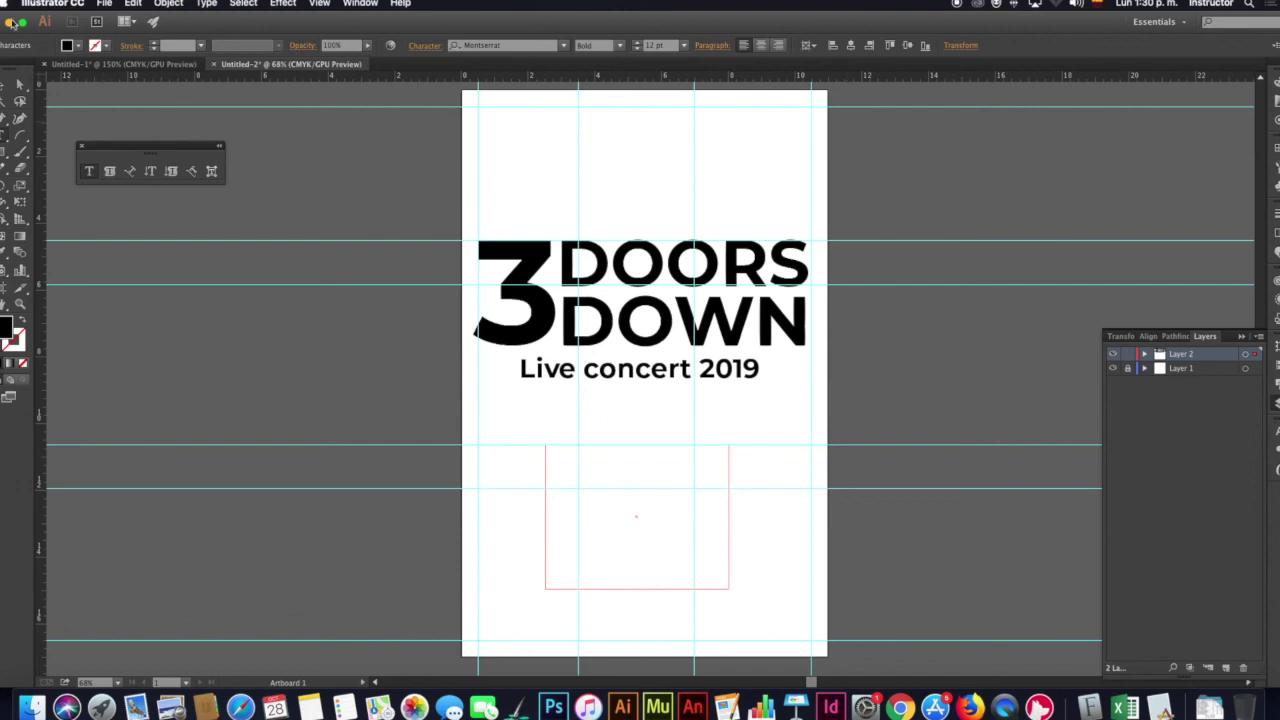
pyautogui.click(5, 85)
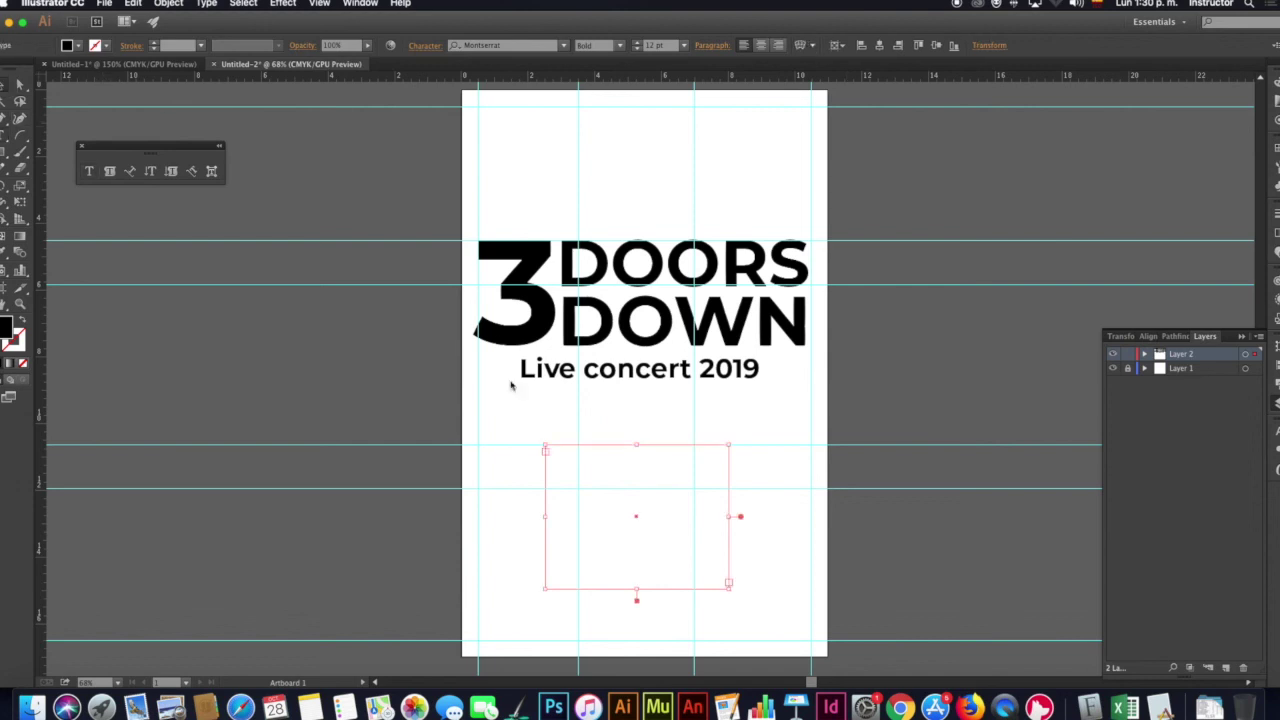
pyautogui.click(569, 457)
pyautogui.click(615, 494)
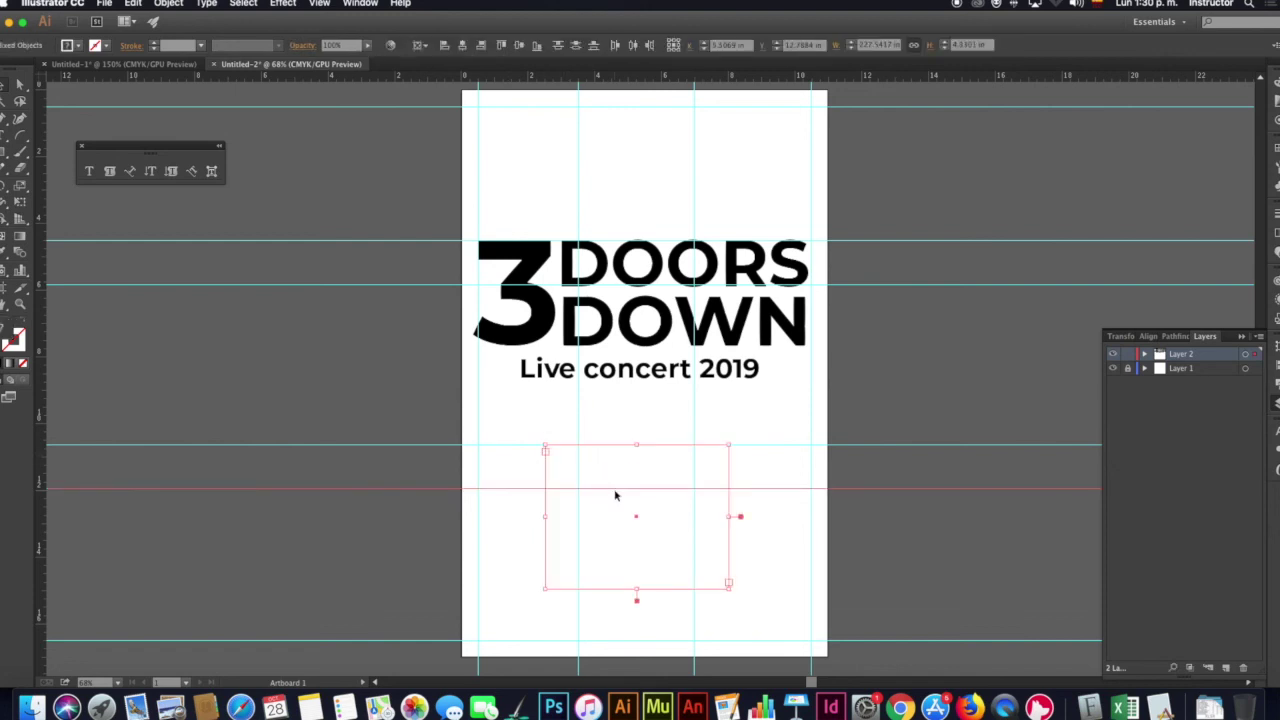
pyautogui.click(494, 487)
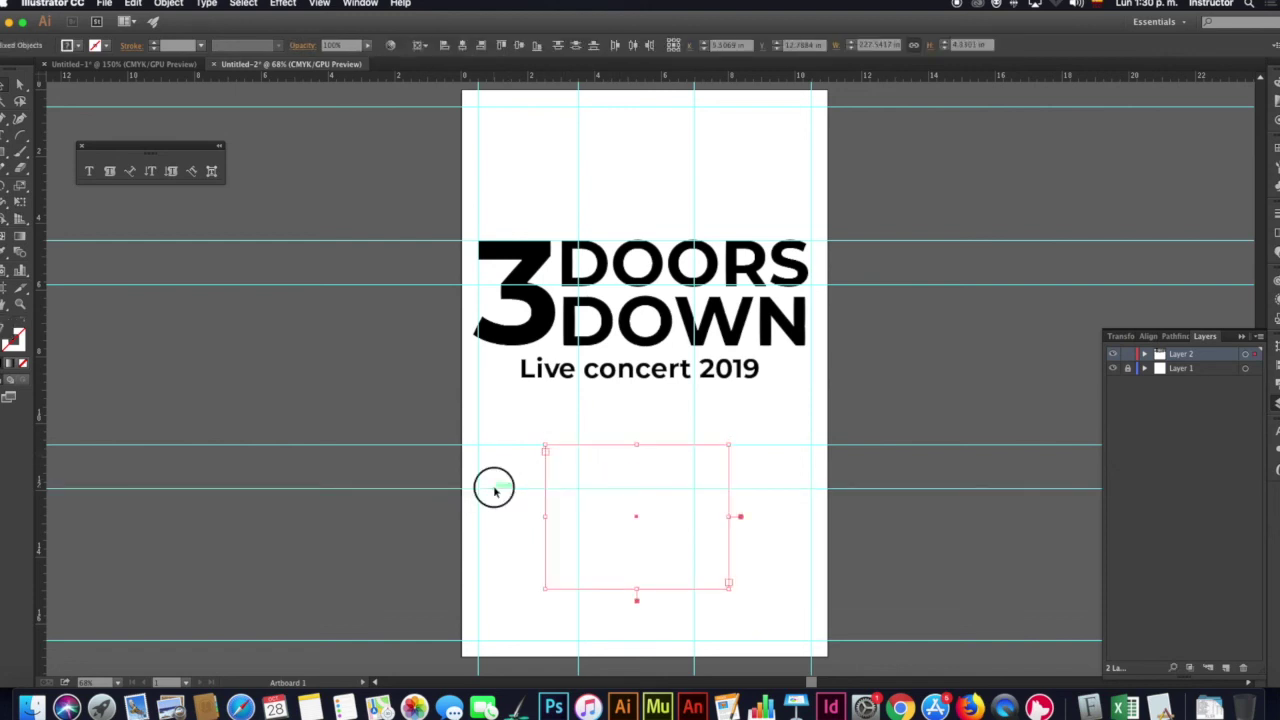
pyautogui.click(910, 488)
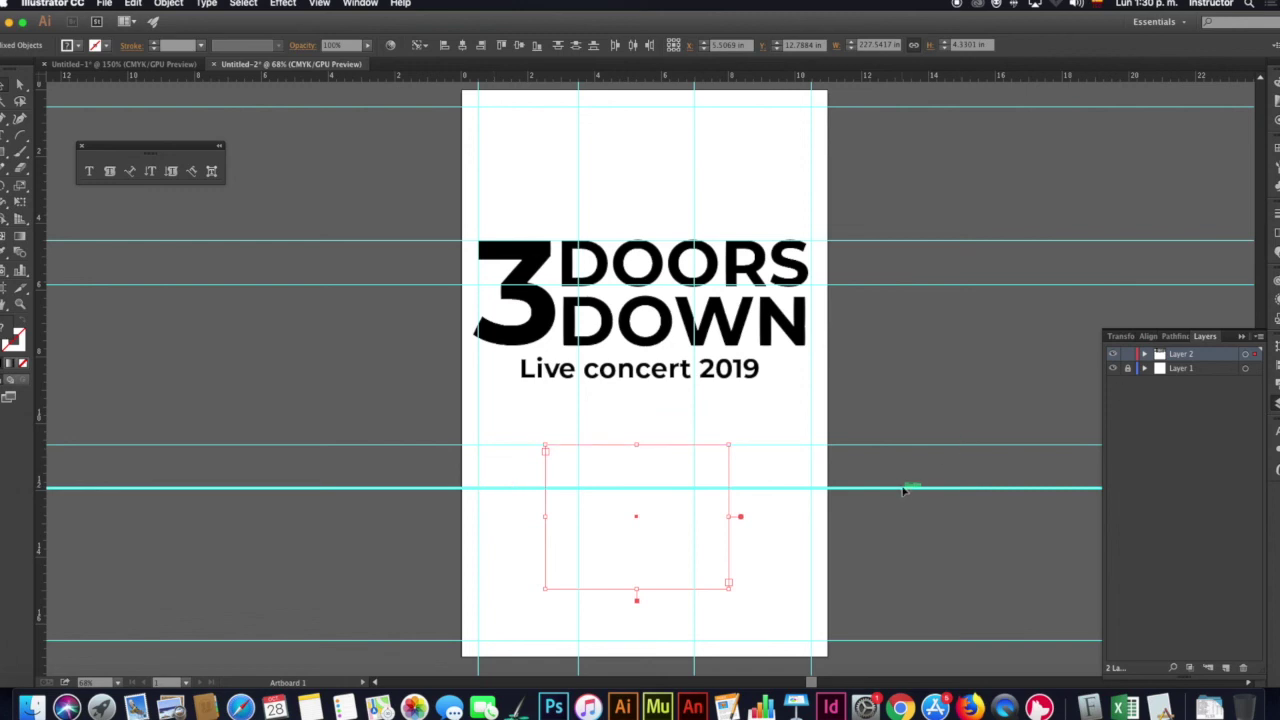
pyautogui.press('Delete')
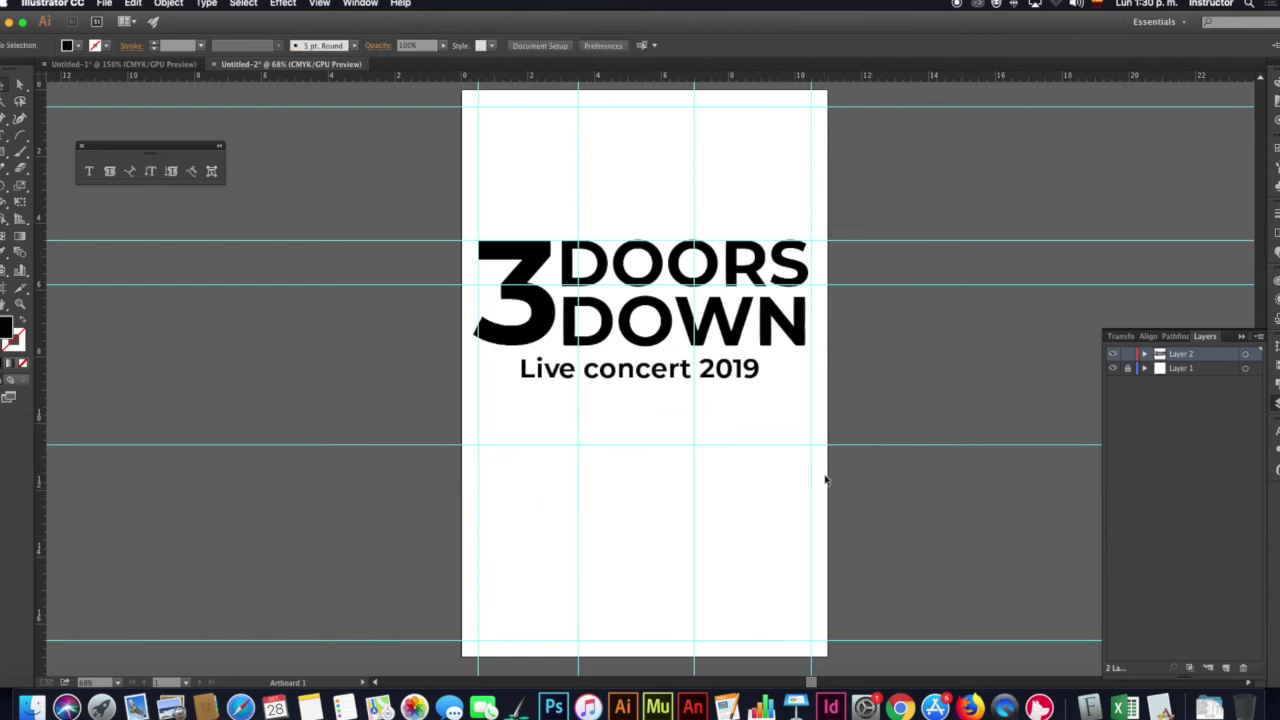
# Add a lower guide, lock Layer 1, and move Live concert 2019 down onto the guide
pyautogui.click(1168, 368)
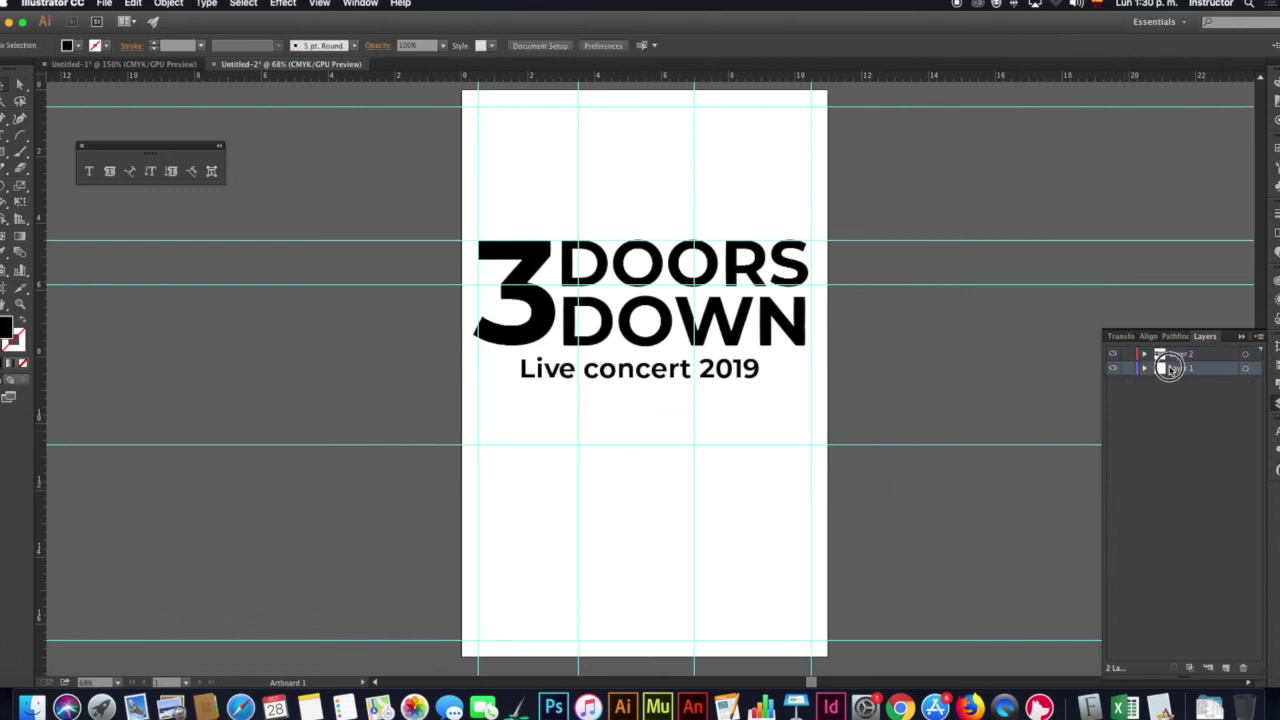
pyautogui.moveTo(590, 77); pyautogui.dragTo(619, 493)
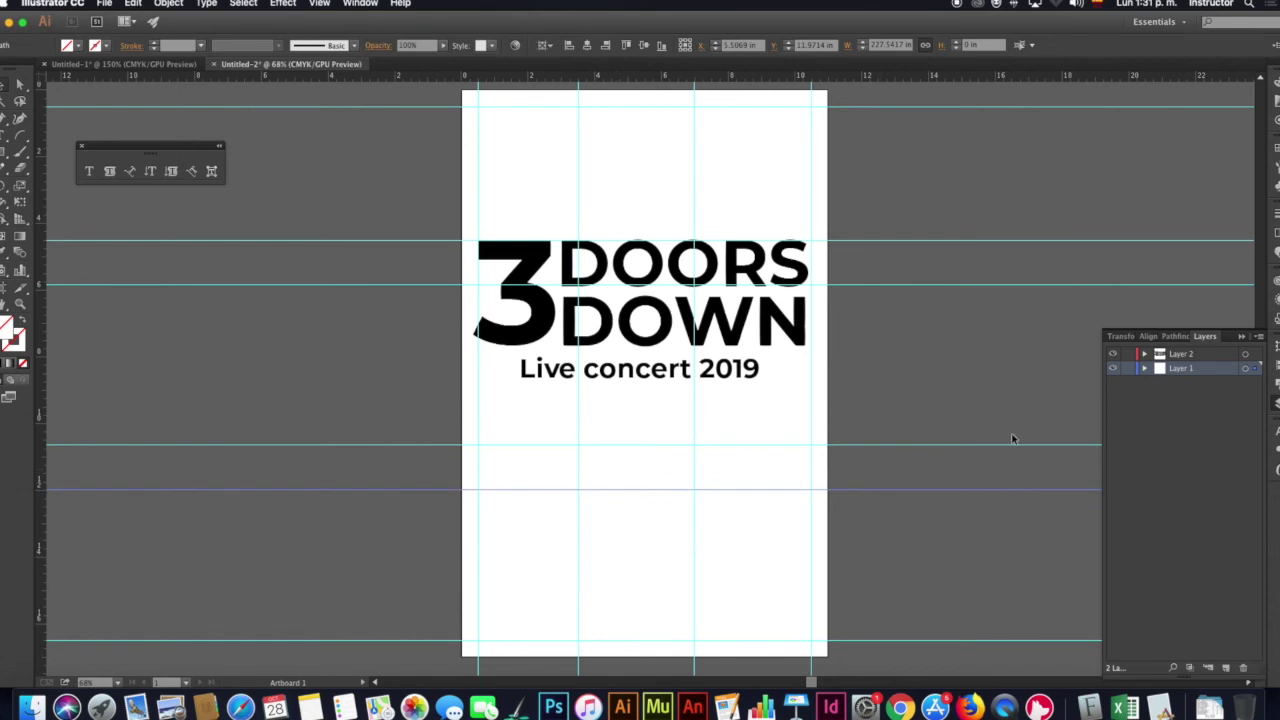
pyautogui.click(1128, 369)
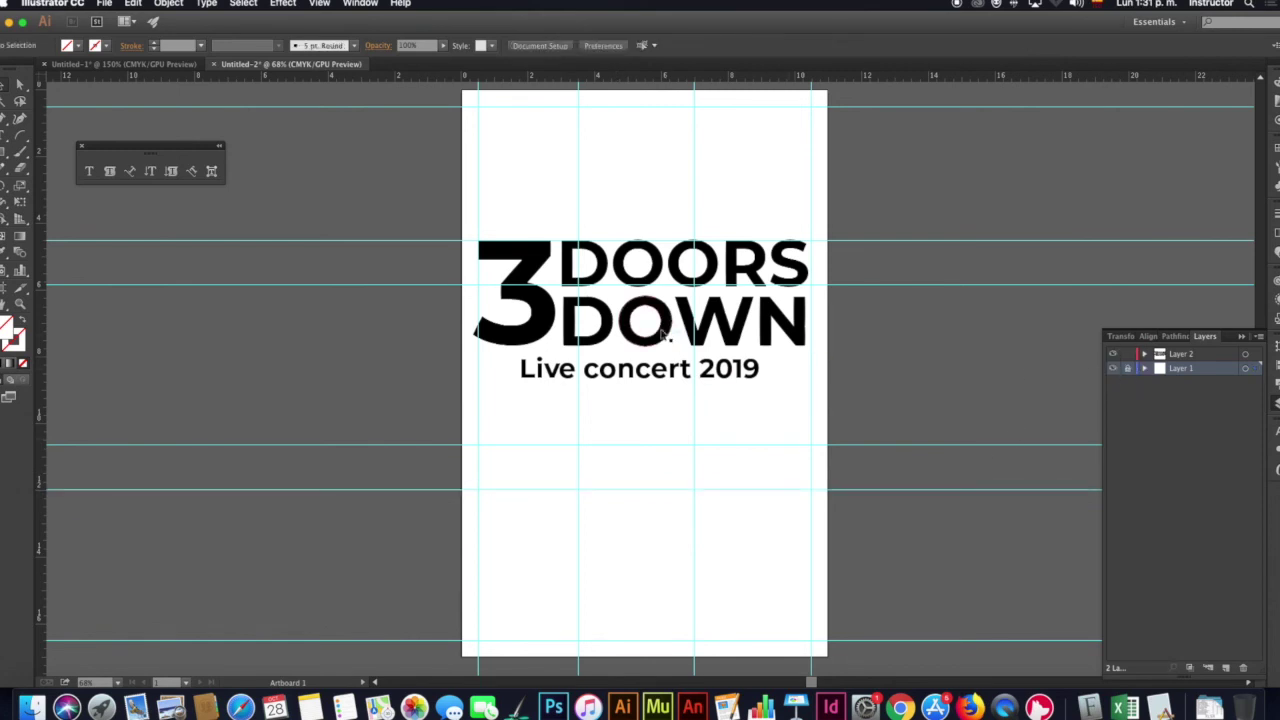
pyautogui.click(650, 372)
pyautogui.moveTo(642, 387); pyautogui.dragTo(653, 533)
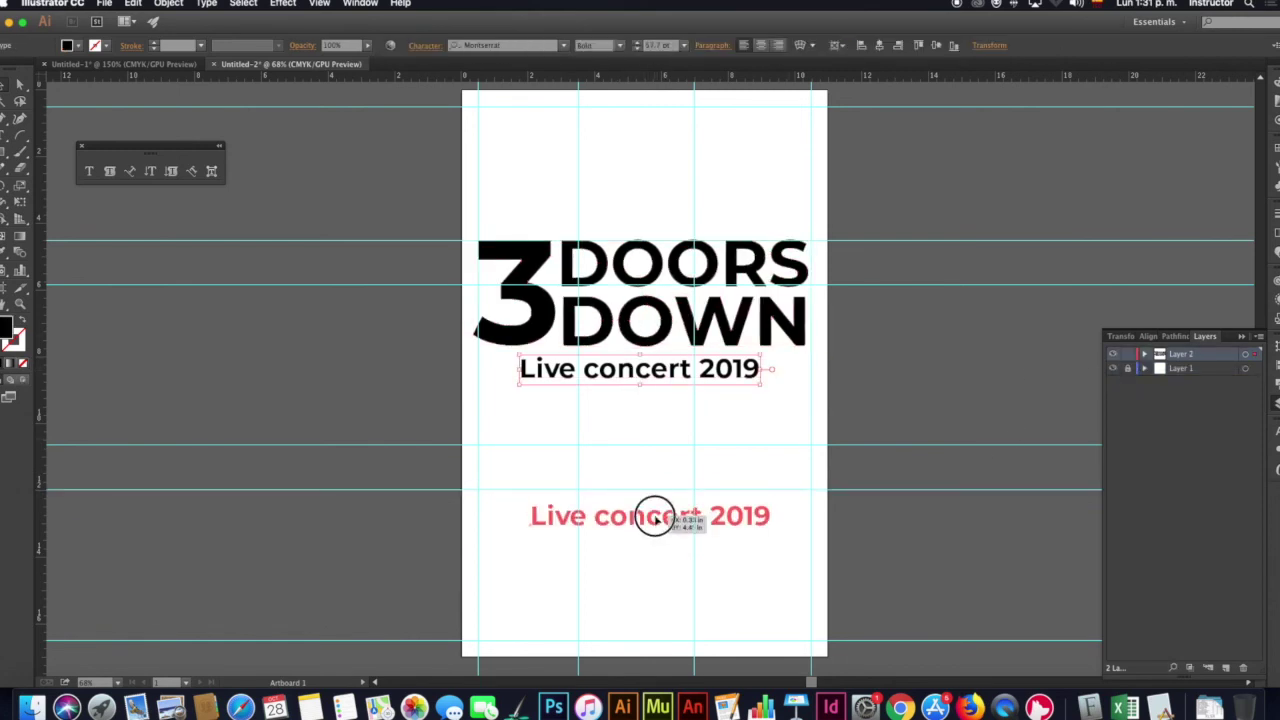
# Shrink the 3 DOORS DOWN logo slightly from its corner
pyautogui.click(655, 306)
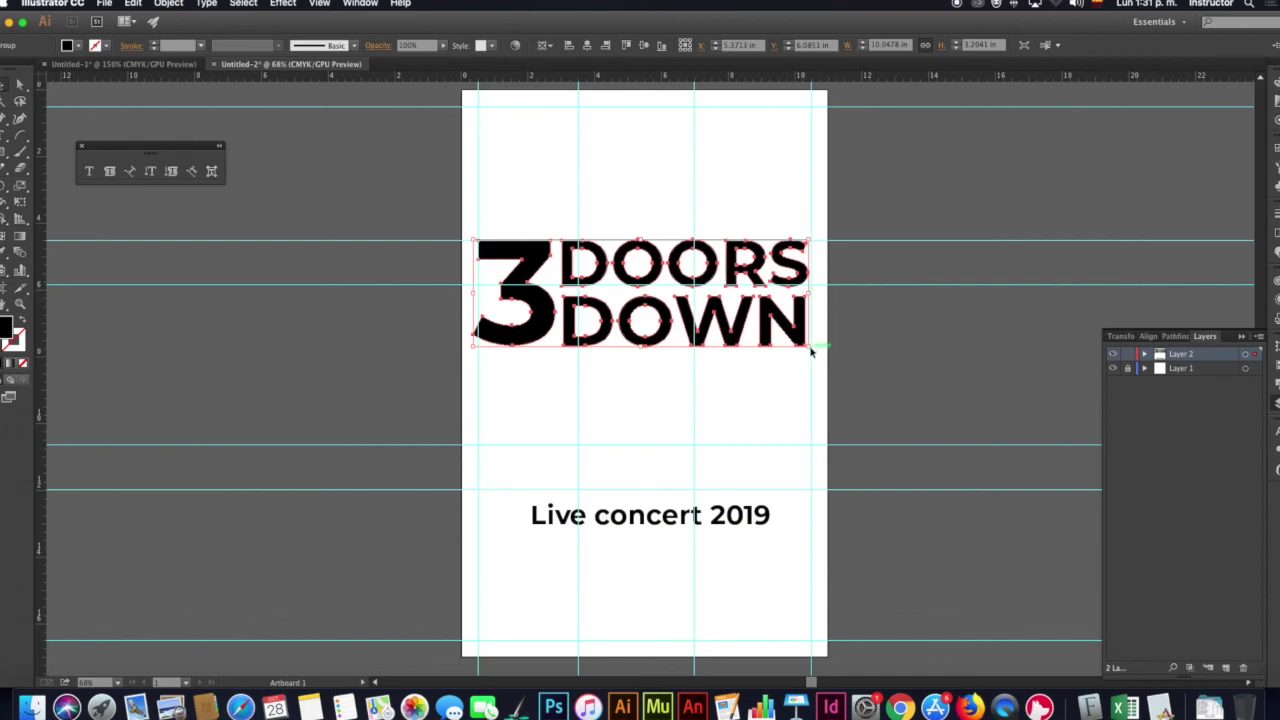
pyautogui.moveTo(814, 348); pyautogui.dragTo(797, 331)
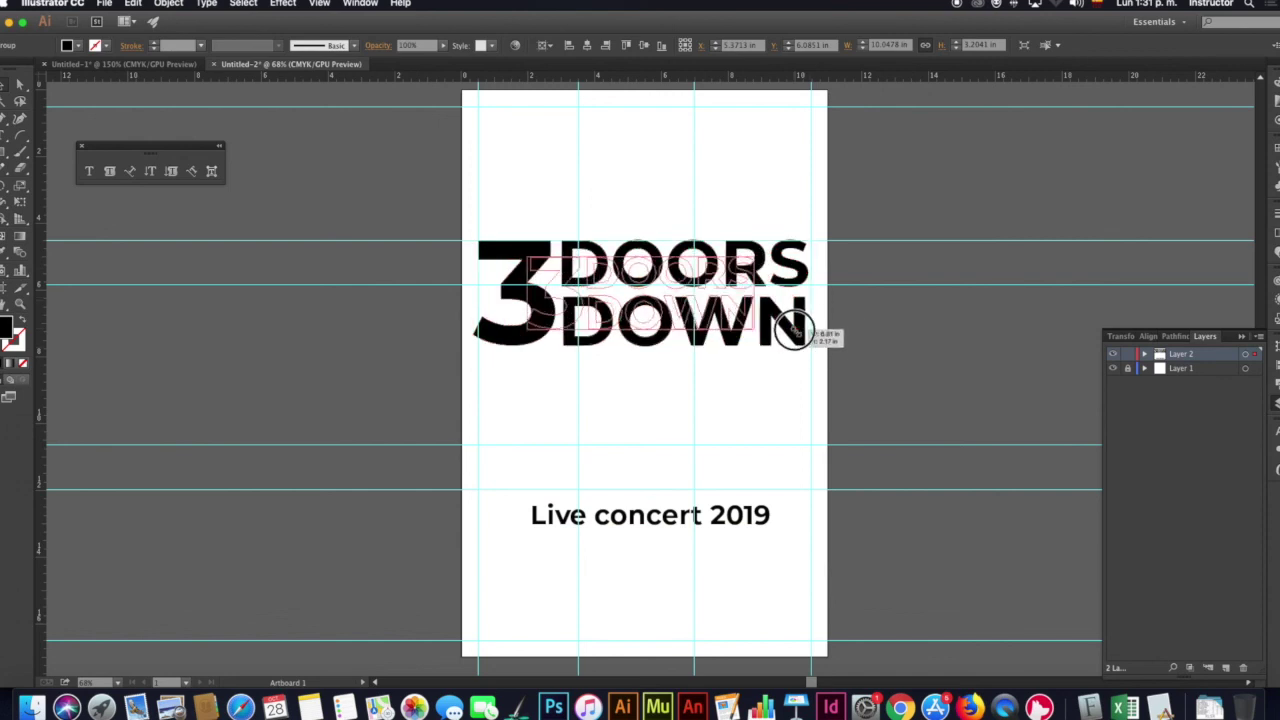
pyautogui.moveTo(797, 331); pyautogui.dragTo(803, 337)
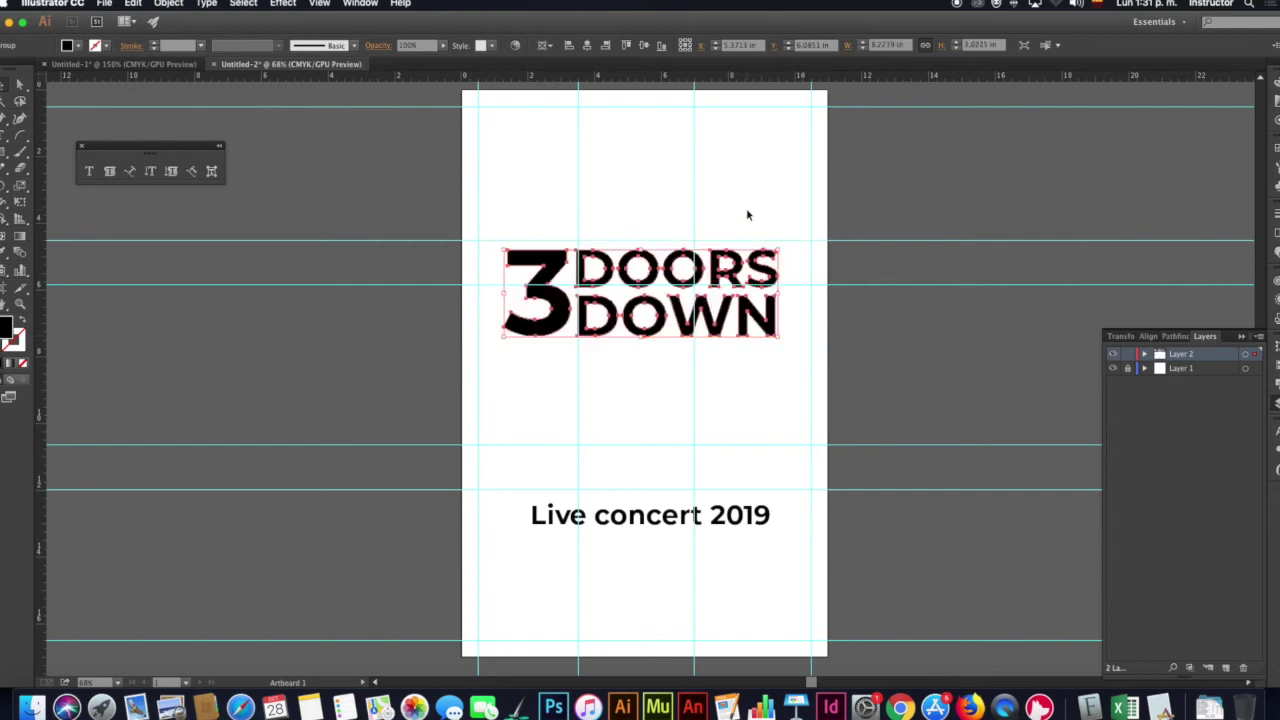
pyautogui.click(746, 208)
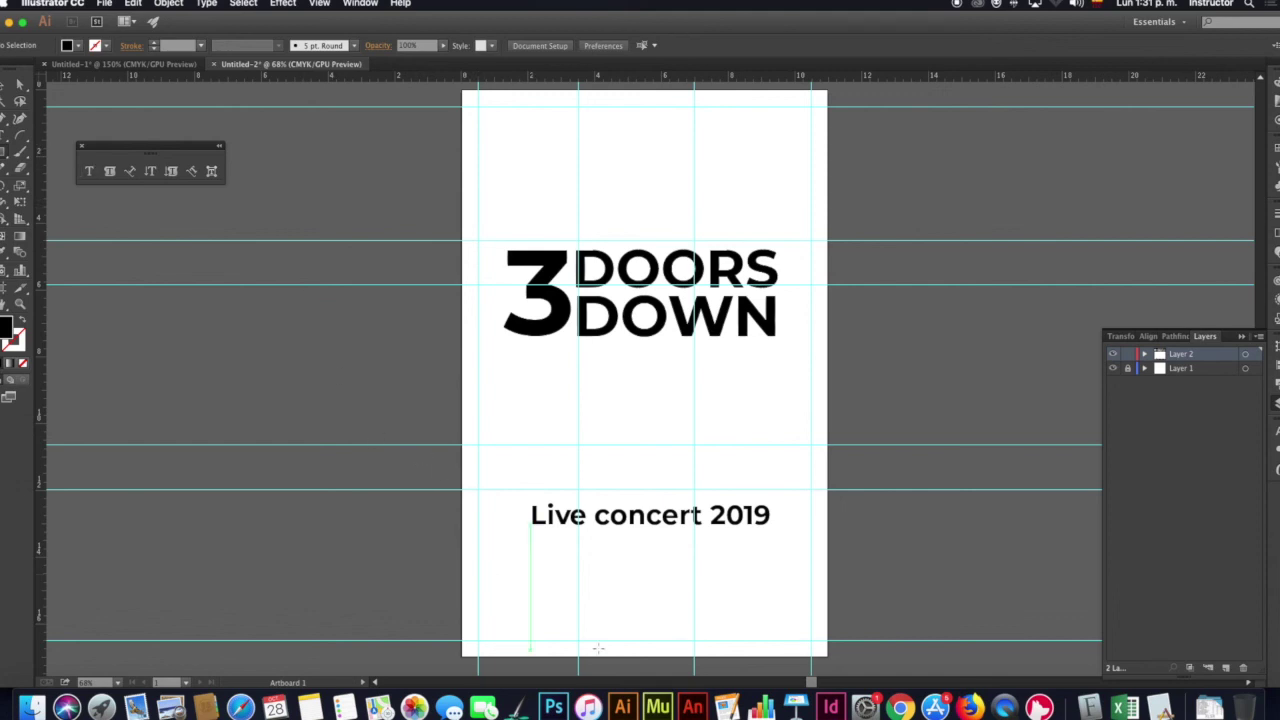
# Add vertical guides near the artboard's left and right edges
pyautogui.moveTo(44, 152); pyautogui.dragTo(497, 175)
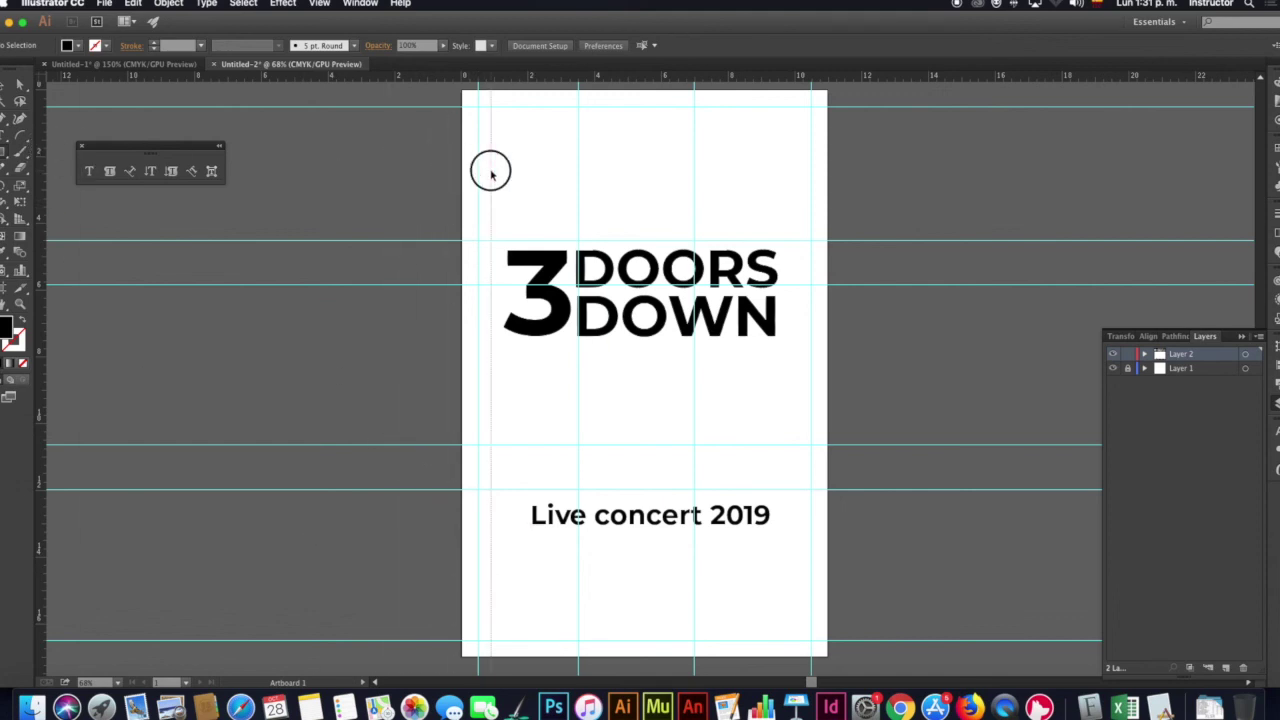
pyautogui.moveTo(497, 175); pyautogui.dragTo(497, 175)
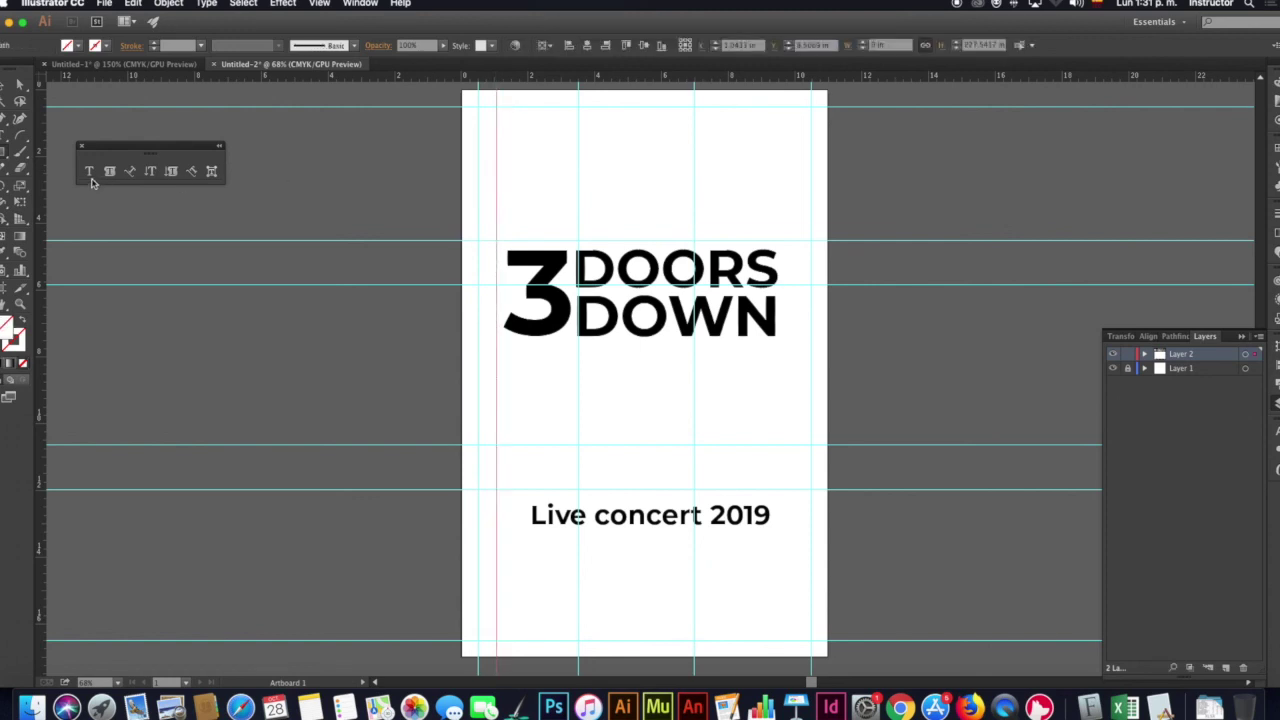
pyautogui.moveTo(44, 187); pyautogui.dragTo(806, 242)
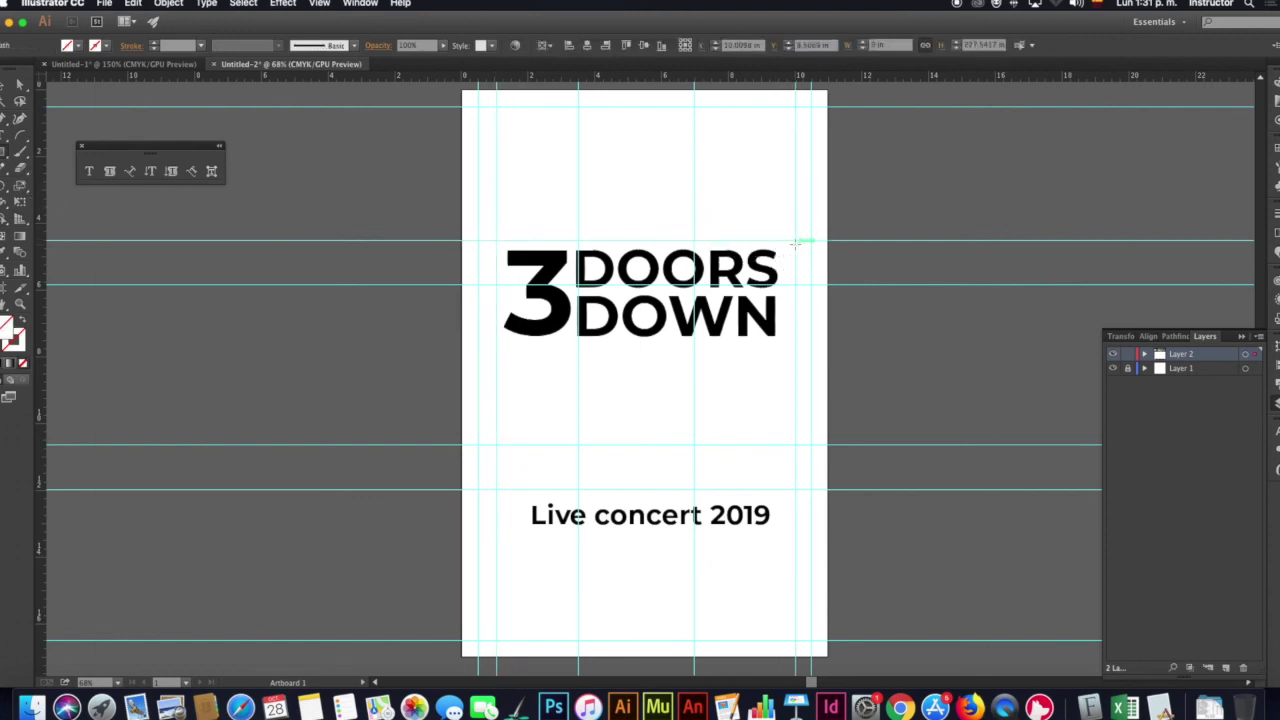
pyautogui.click(796, 210)
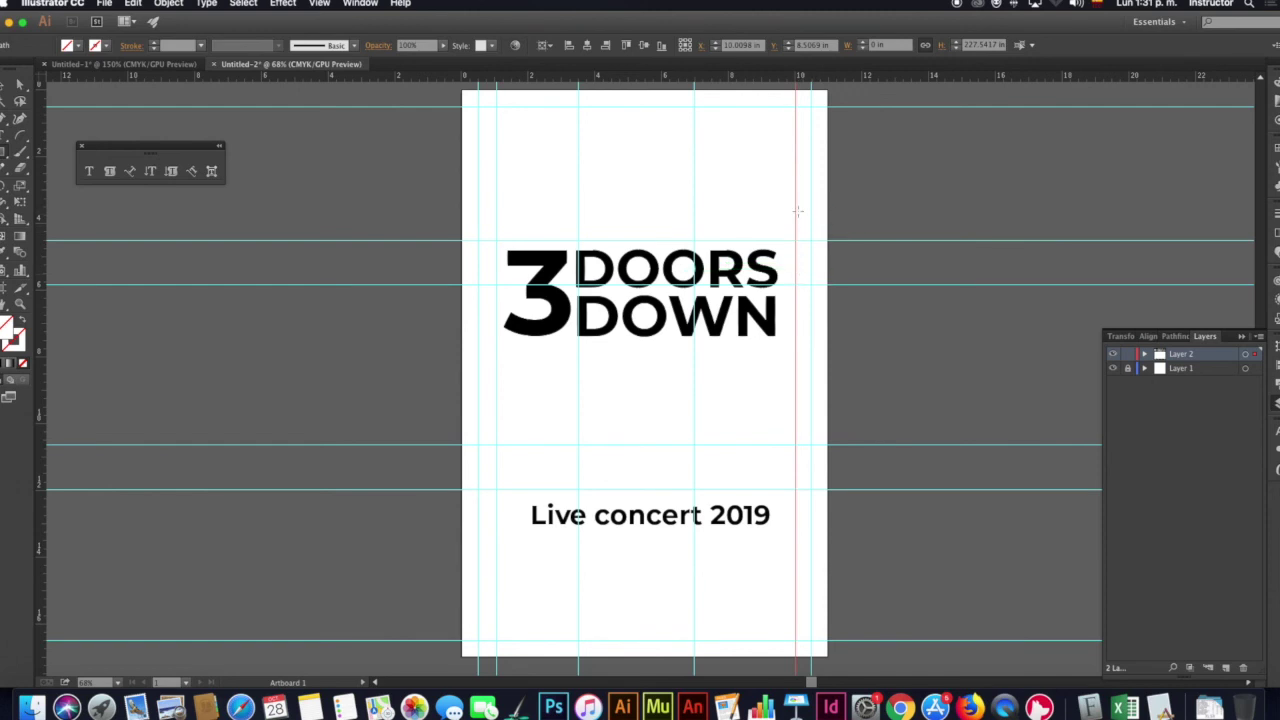
# Resize and lower the logo, then draw a black rectangle between the vertical guides
pyautogui.click(586, 272)
pyautogui.moveTo(781, 342); pyautogui.dragTo(766, 333)
pyautogui.moveTo(657, 303)
pyautogui.mouseDown()
pyautogui.moveTo(663, 349)
pyautogui.moveTo(657, 336)
pyautogui.mouseUp()
pyautogui.moveTo(497, 239); pyautogui.dragTo(795, 408)
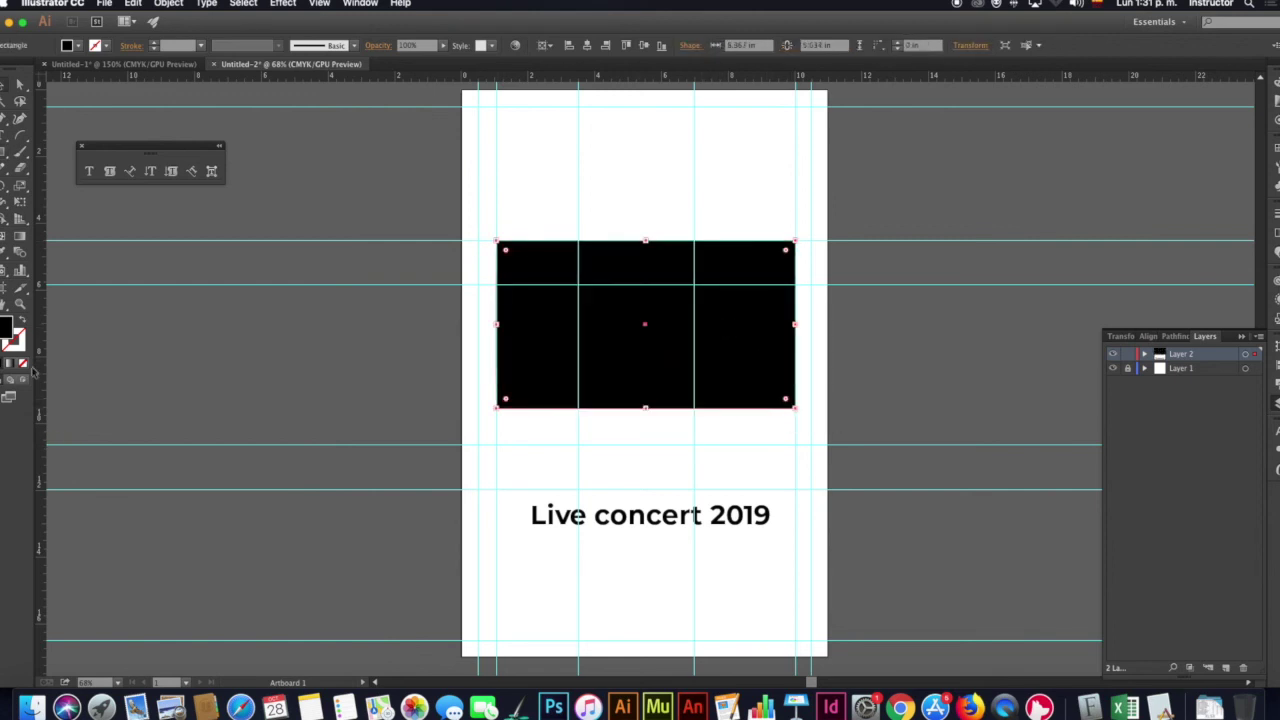
# Make the rectangle unfilled with a 29 pt black stroke framing the logo
pyautogui.click(21, 320)
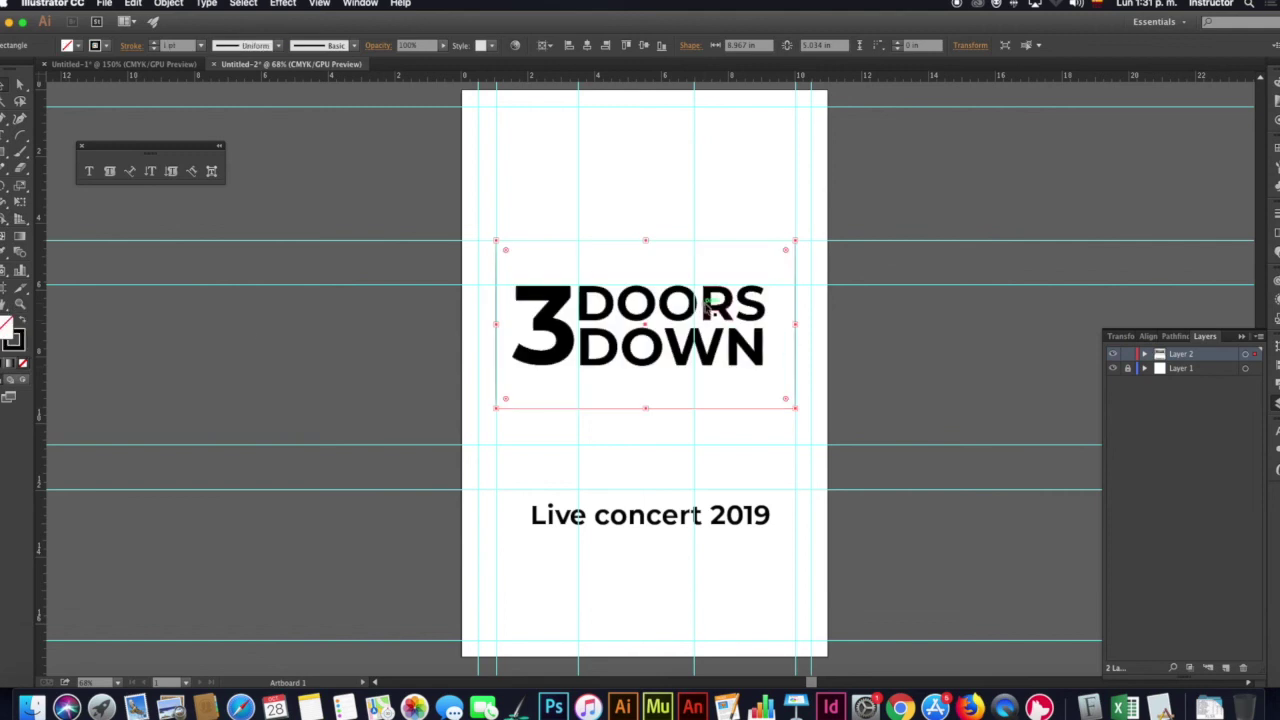
pyautogui.moveTo(744, 367); pyautogui.dragTo(748, 368)
pyautogui.keyDown('shift'); pyautogui.click(528, 409); pyautogui.keyUp('shift')
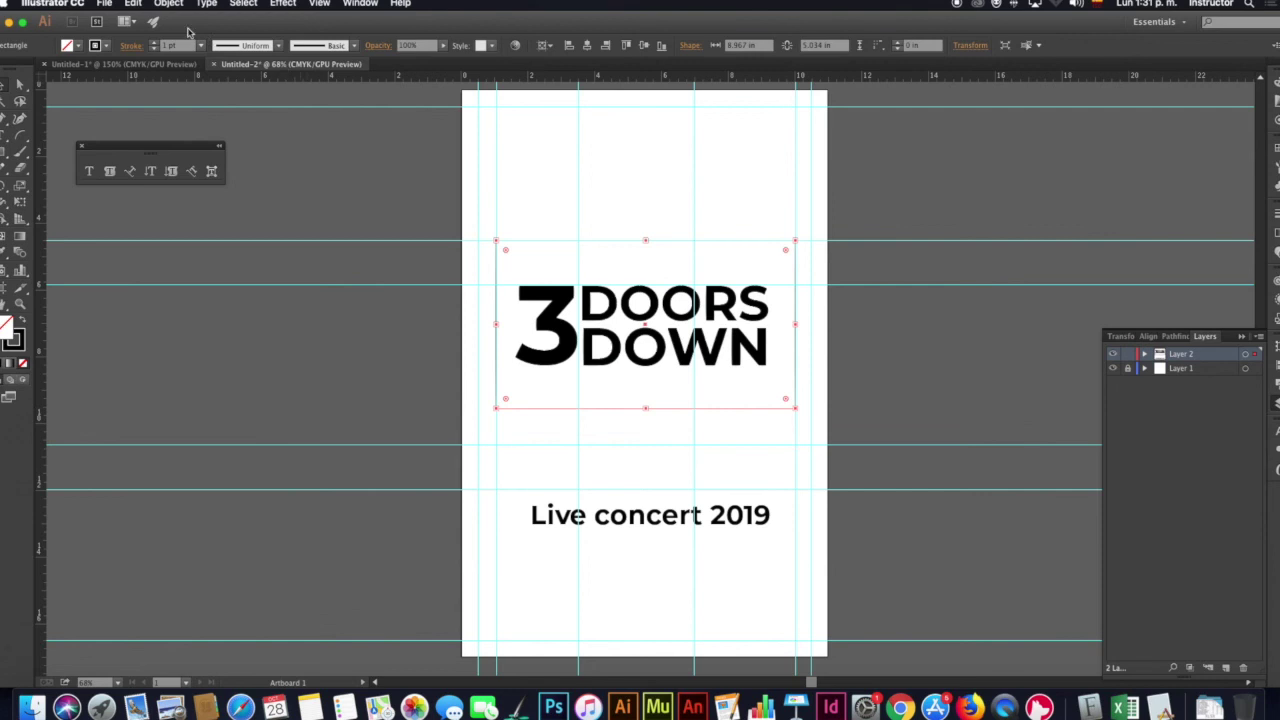
pyautogui.click(156, 45)
pyautogui.click(156, 45)
pyautogui.click(156, 45)
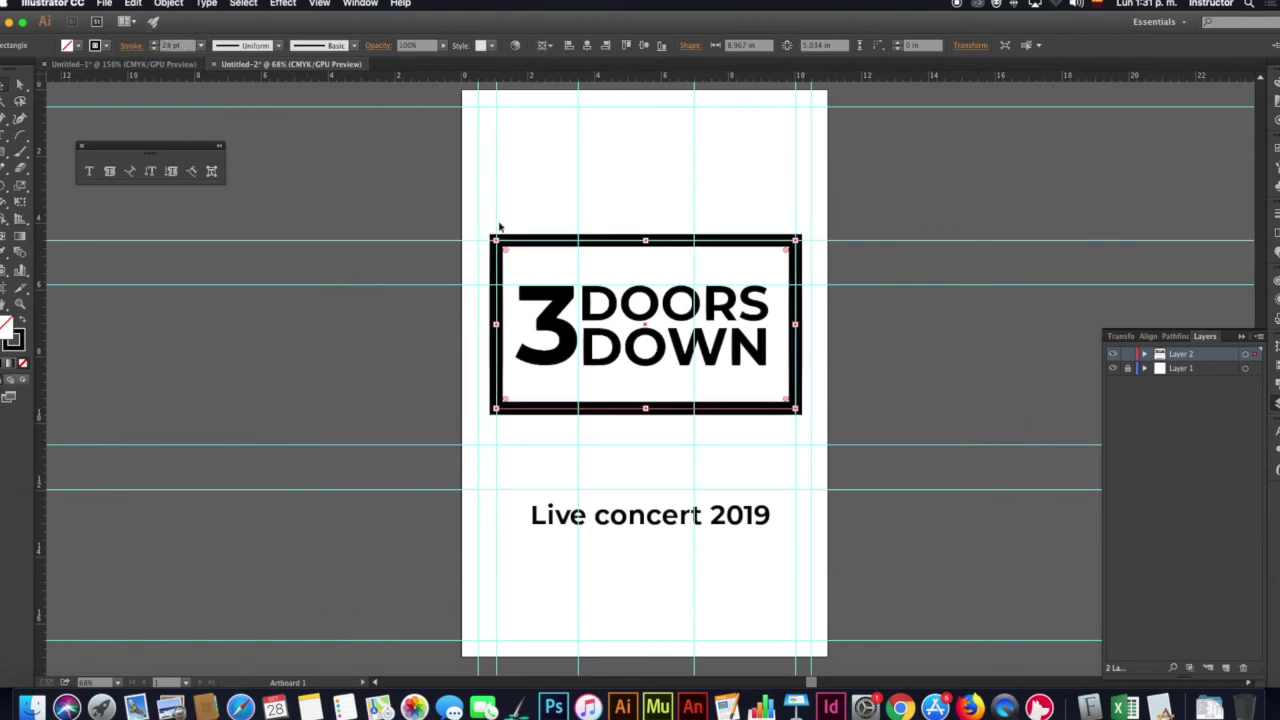
pyautogui.click(651, 238)
pyautogui.click(630, 250)
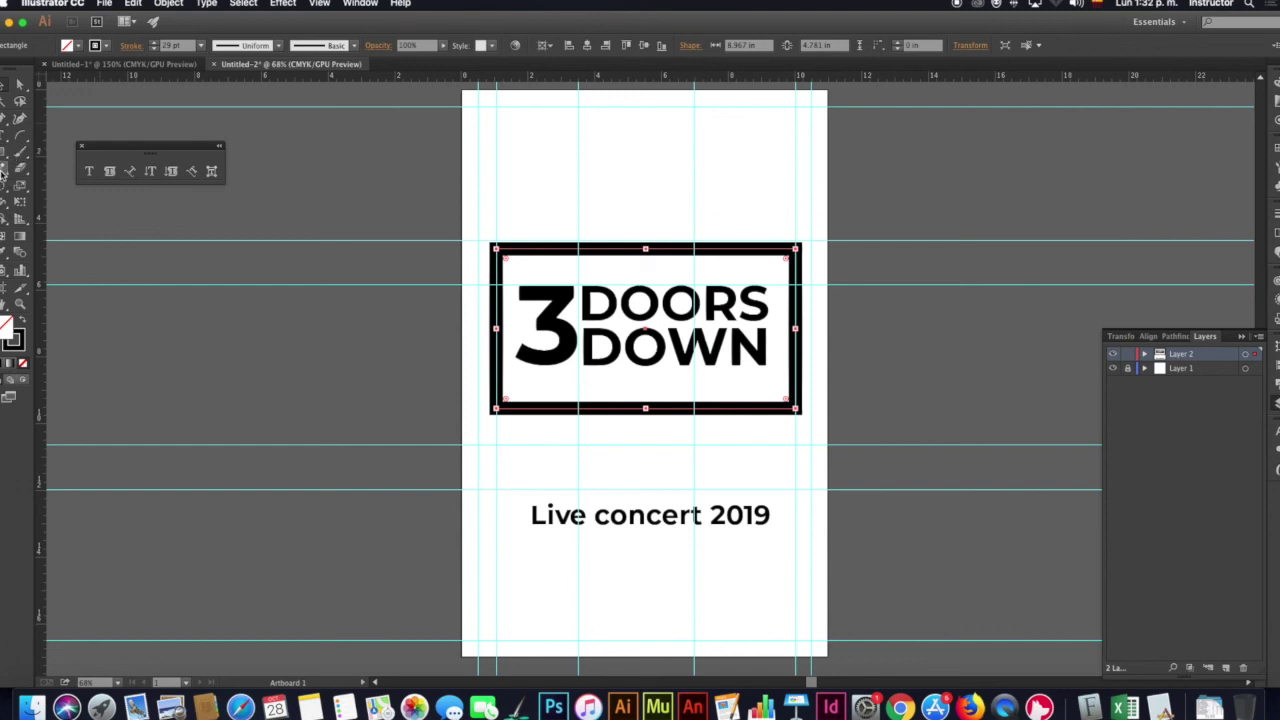
pyautogui.moveTo(4, 170); pyautogui.dragTo(55, 190)
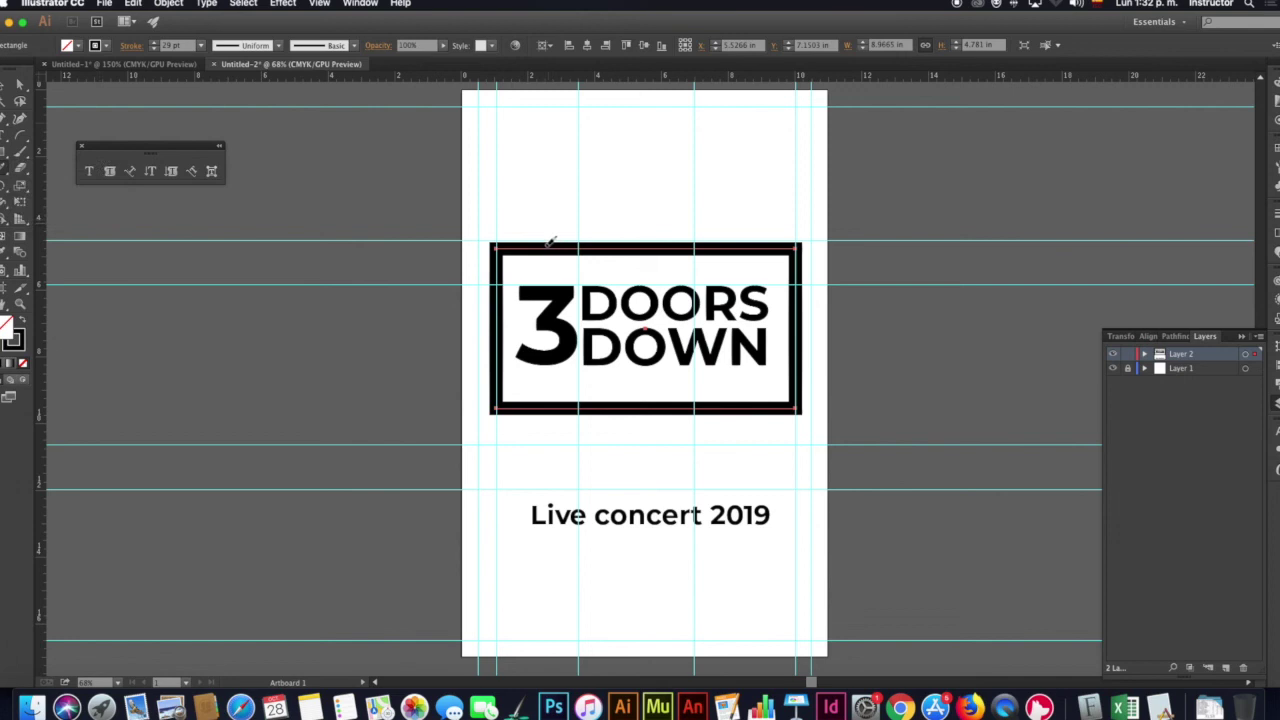
# Erase the middles of the rectangle's top and bottom strokes, leaving two corner brackets
pyautogui.moveTo(552, 243); pyautogui.dragTo(746, 244)
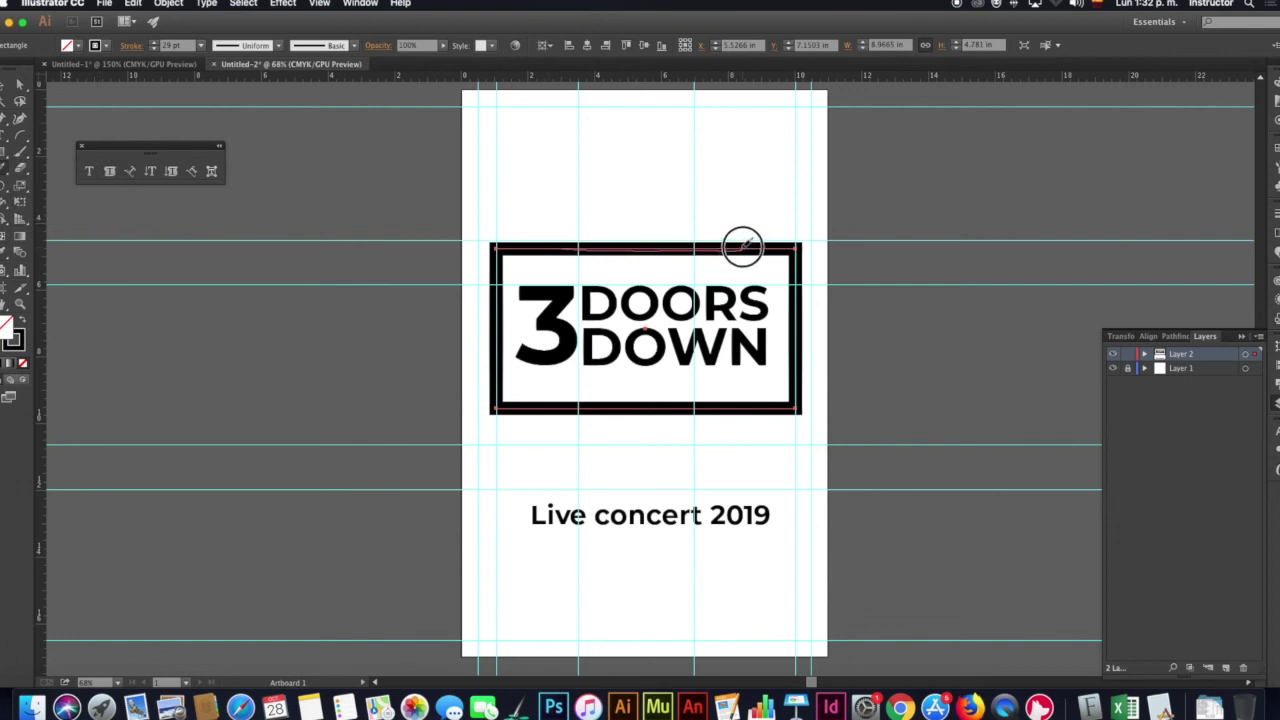
pyautogui.moveTo(556, 406); pyautogui.dragTo(748, 406)
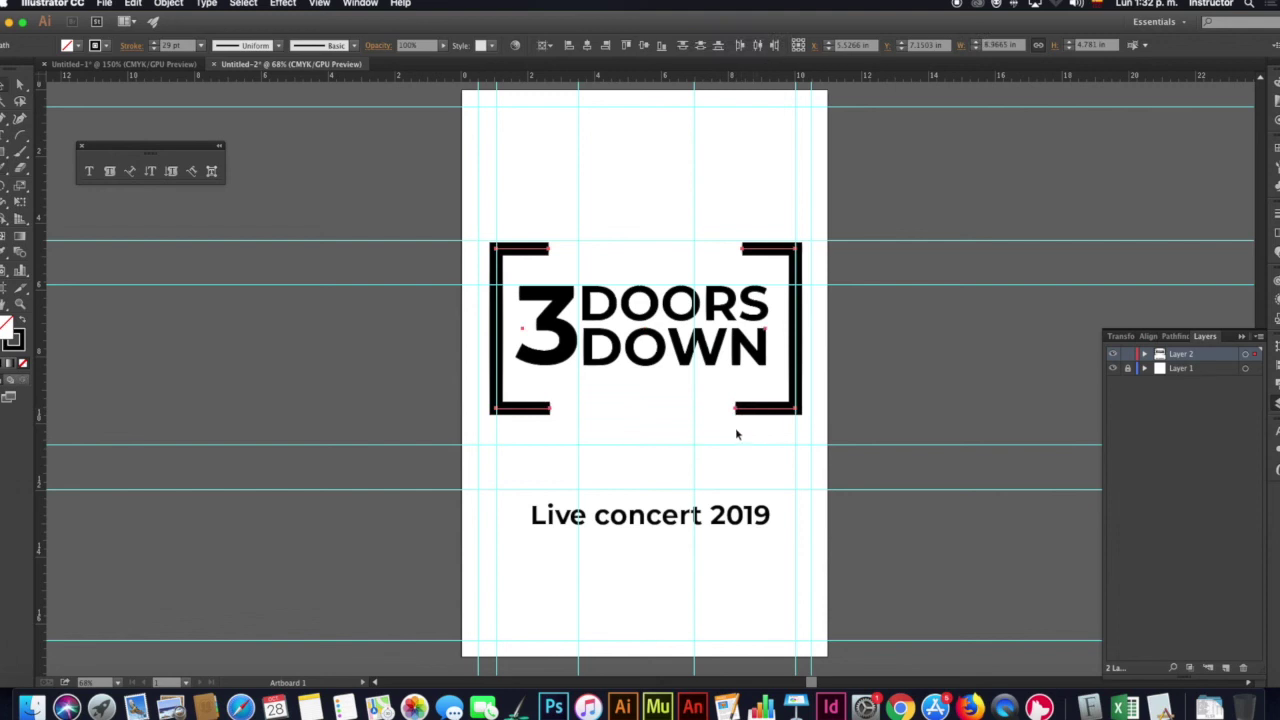
pyautogui.click(781, 422)
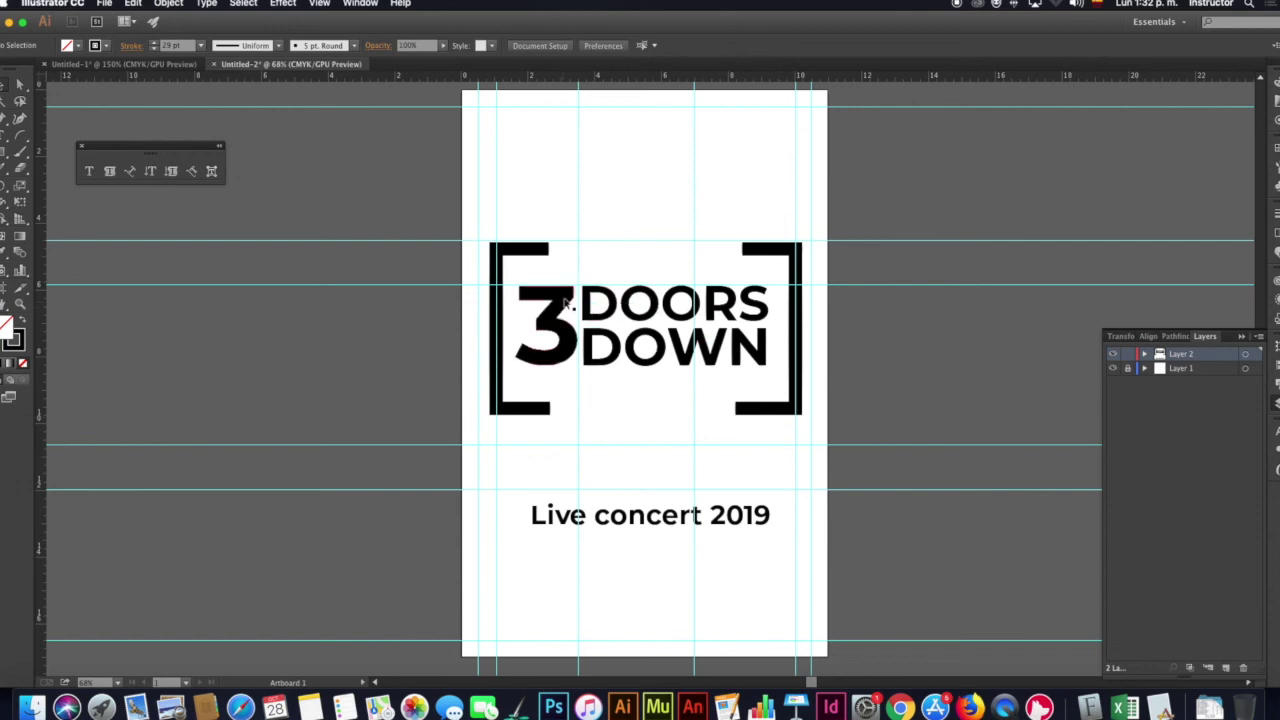
pyautogui.moveTo(516, 280); pyautogui.dragTo(571, 374)
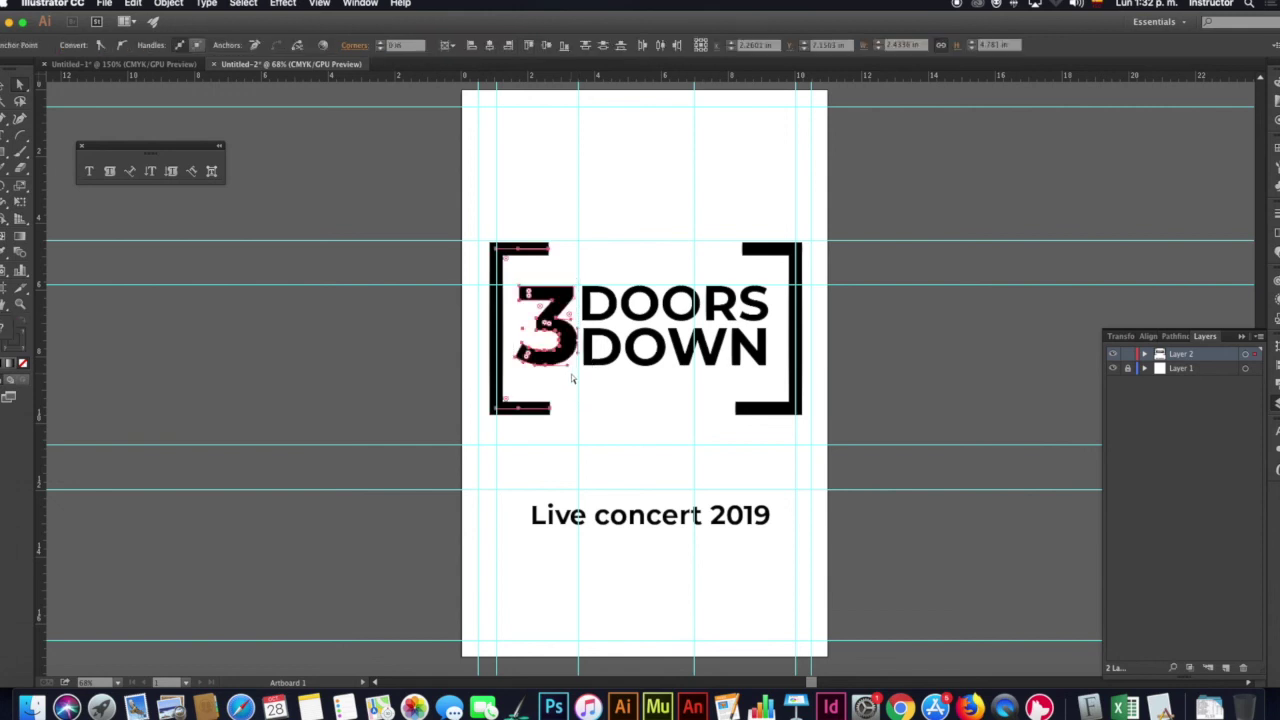
# Select the whole 3 DOORS DOWN logo and move it off the artboard to the right
pyautogui.click(571, 374)
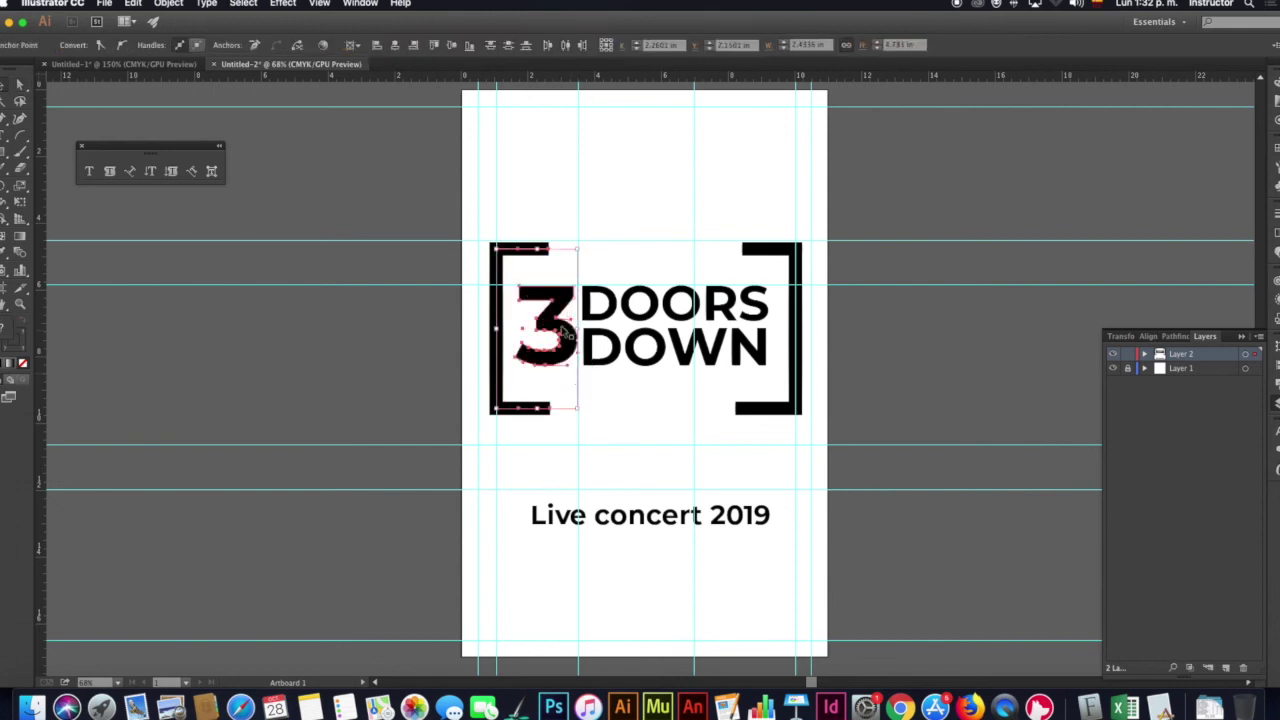
pyautogui.click(565, 278)
pyautogui.moveTo(571, 243); pyautogui.dragTo(580, 391)
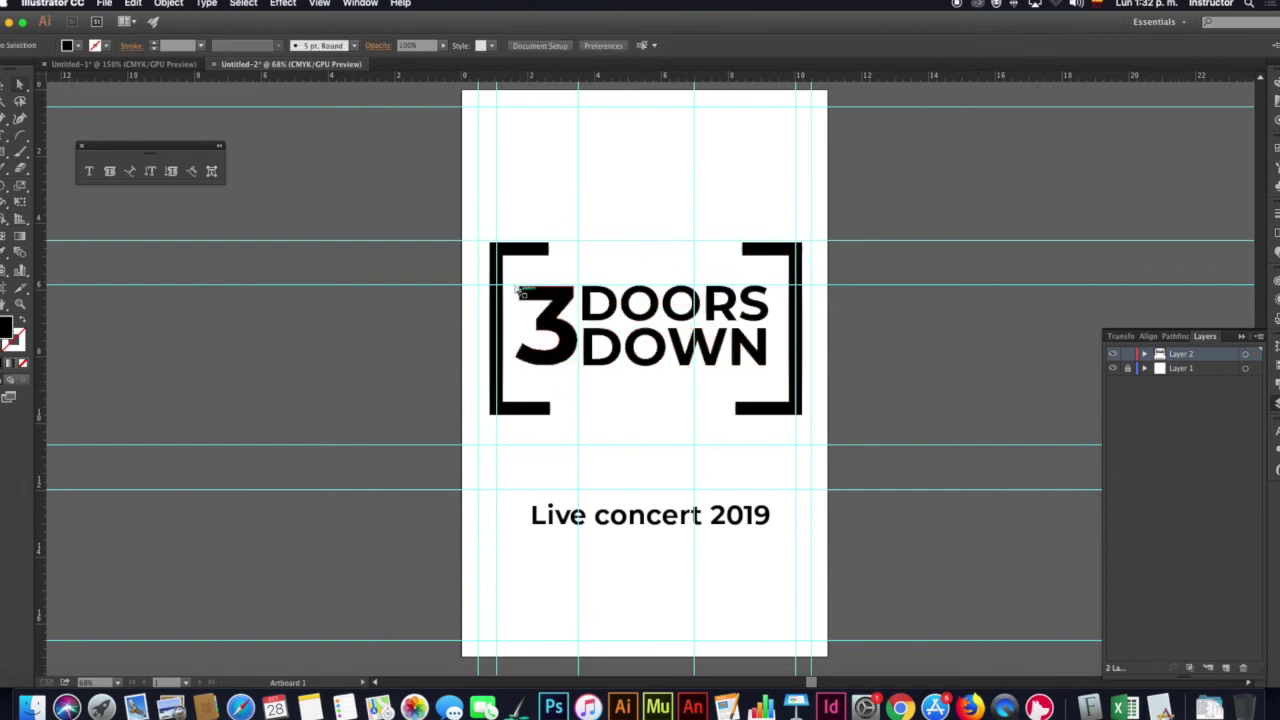
pyautogui.moveTo(516, 277); pyautogui.dragTo(578, 384)
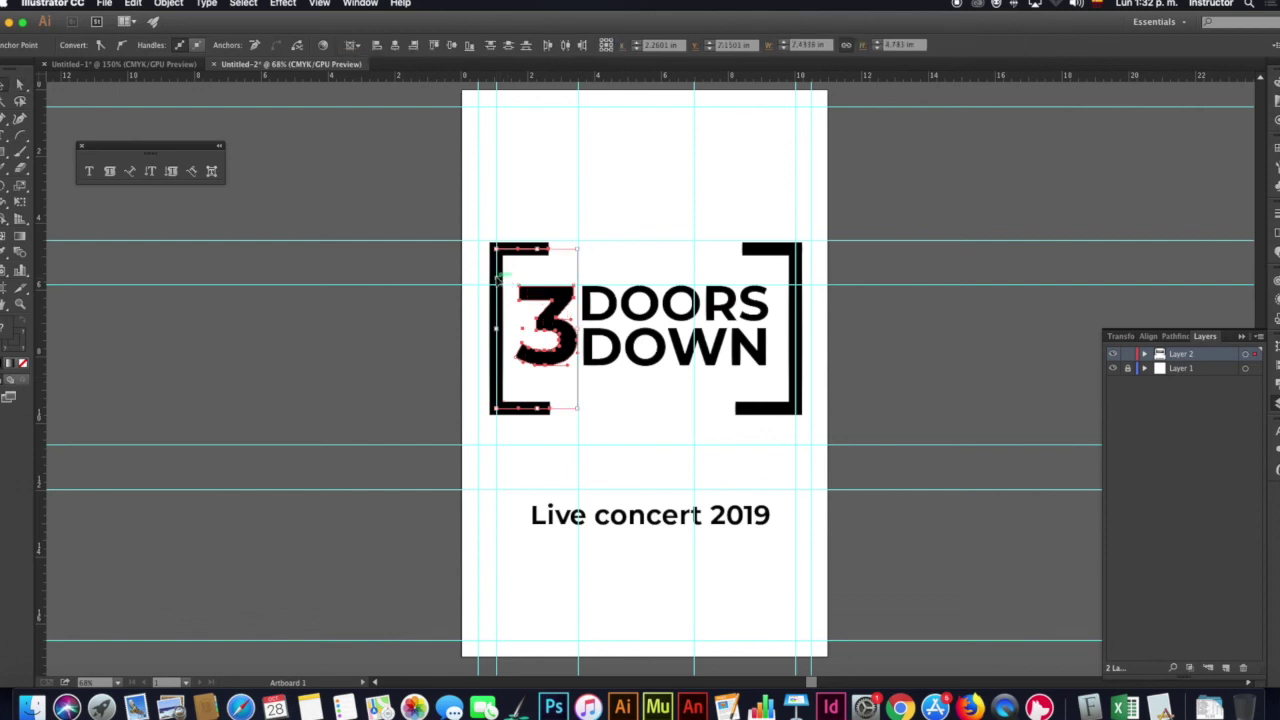
pyautogui.moveTo(580, 256)
pyautogui.mouseDown()
pyautogui.moveTo(583, 243)
pyautogui.moveTo(920, 337)
pyautogui.mouseUp()
pyautogui.moveTo(932, 293); pyautogui.dragTo(623, 309)
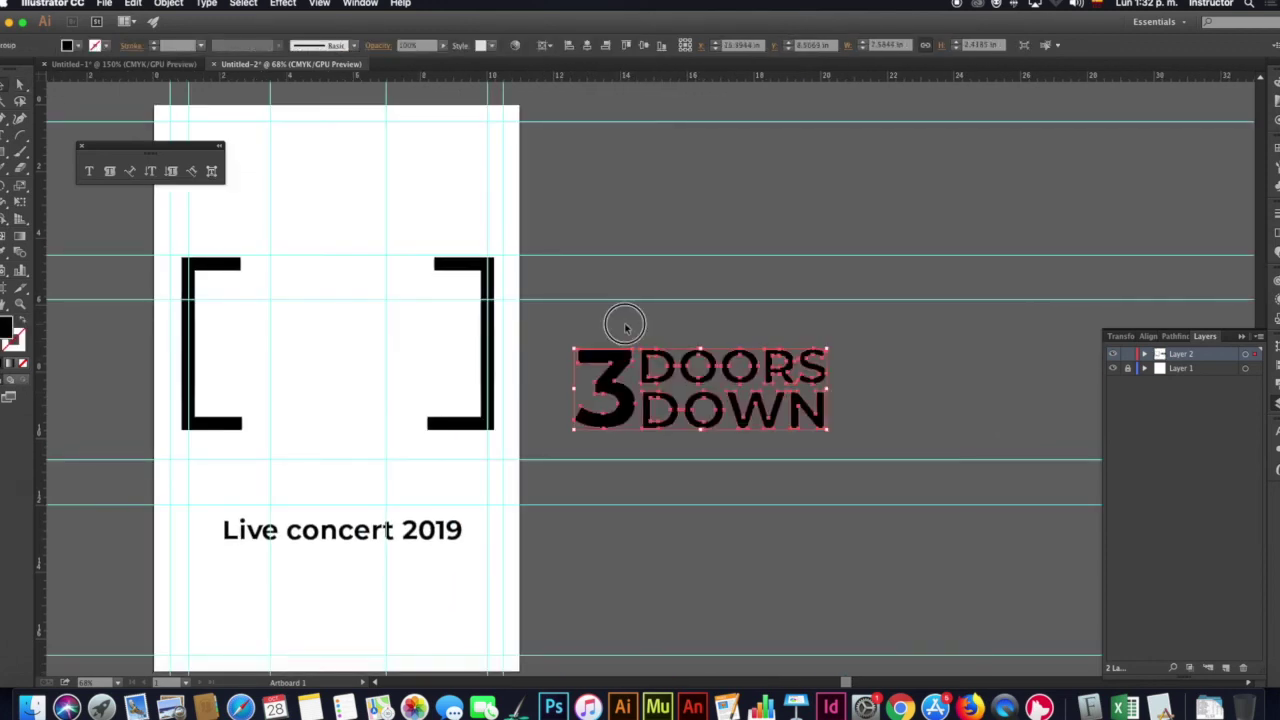
# Move the 3 above DOORS DOWN and group the three words
pyautogui.click(612, 328)
pyautogui.click(640, 445)
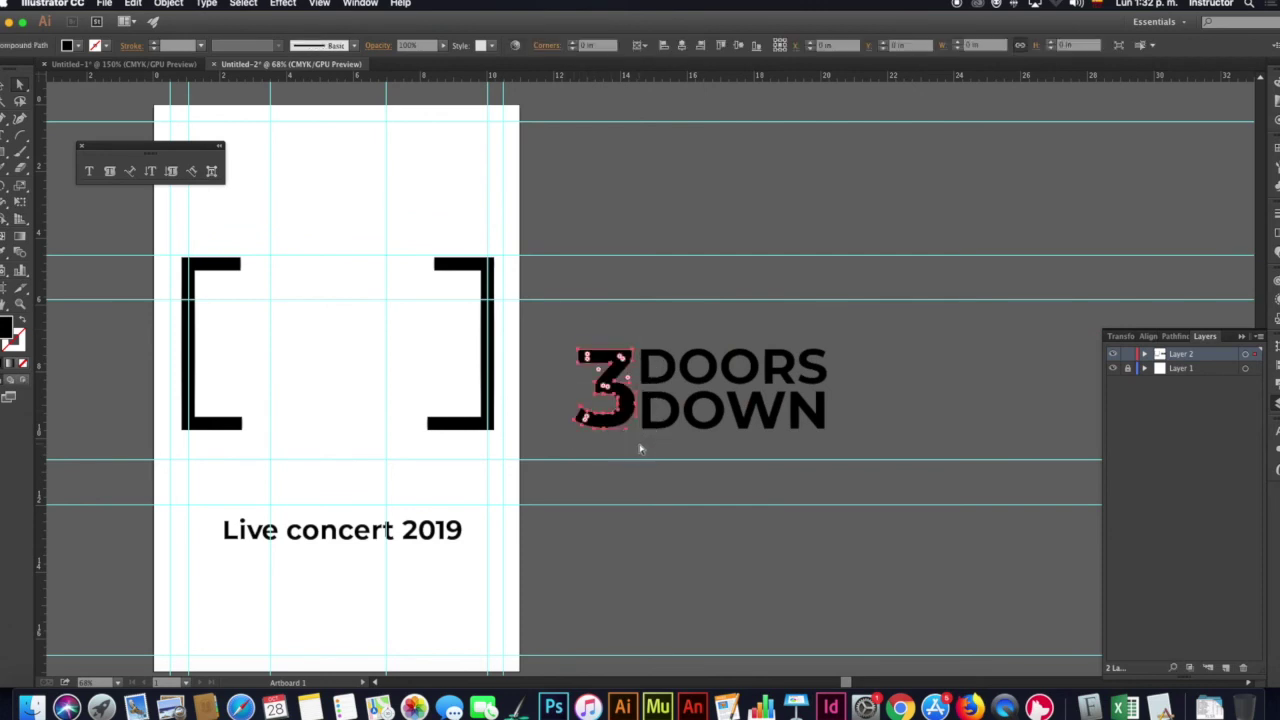
pyautogui.moveTo(618, 392)
pyautogui.mouseDown()
pyautogui.moveTo(678, 306)
pyautogui.moveTo(733, 295)
pyautogui.mouseUp()
pyautogui.click(795, 319)
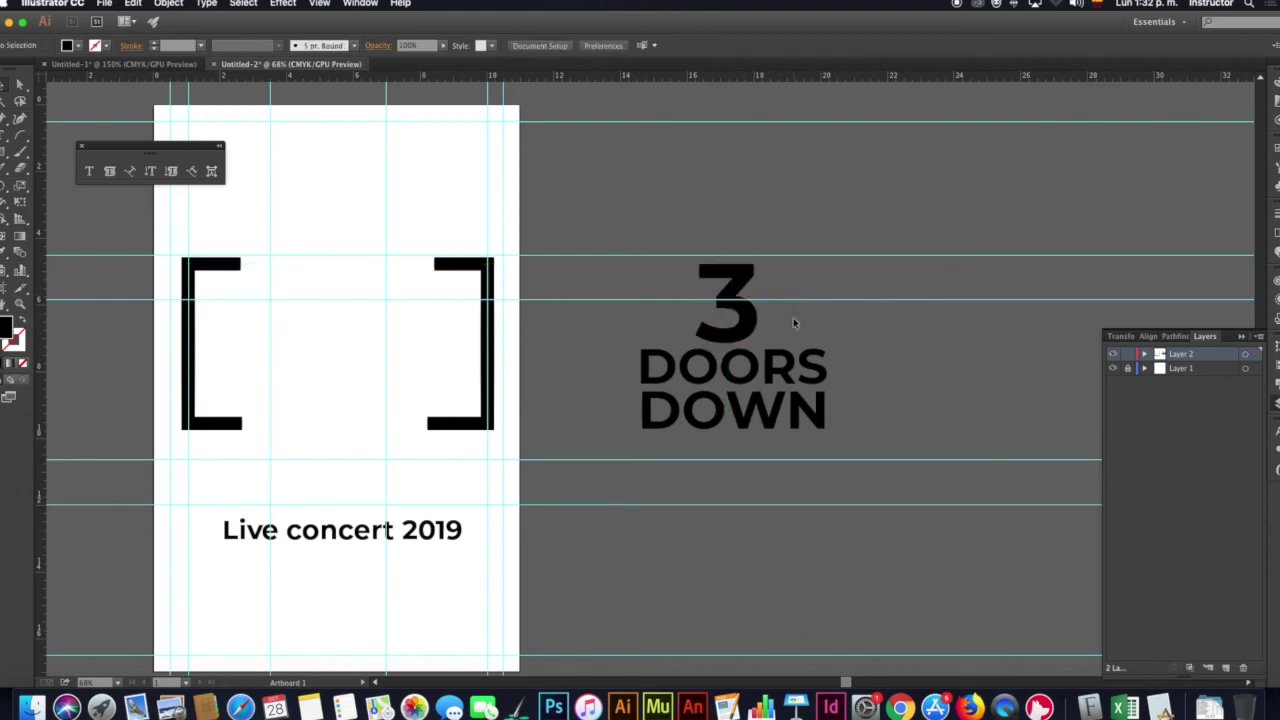
pyautogui.press('super+a')
# Place the stacked logo between the brackets and enlarge it to fit
pyautogui.moveTo(744, 336); pyautogui.dragTo(339, 322)
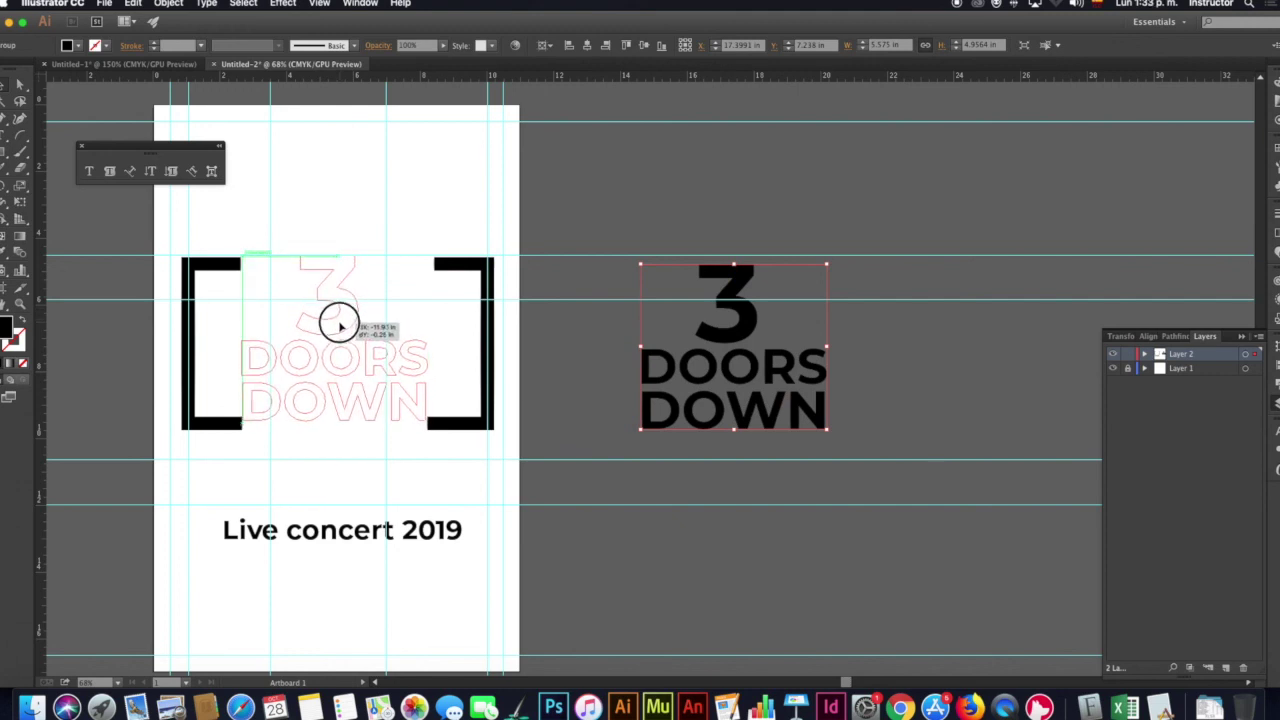
pyautogui.moveTo(339, 322); pyautogui.dragTo(340, 323)
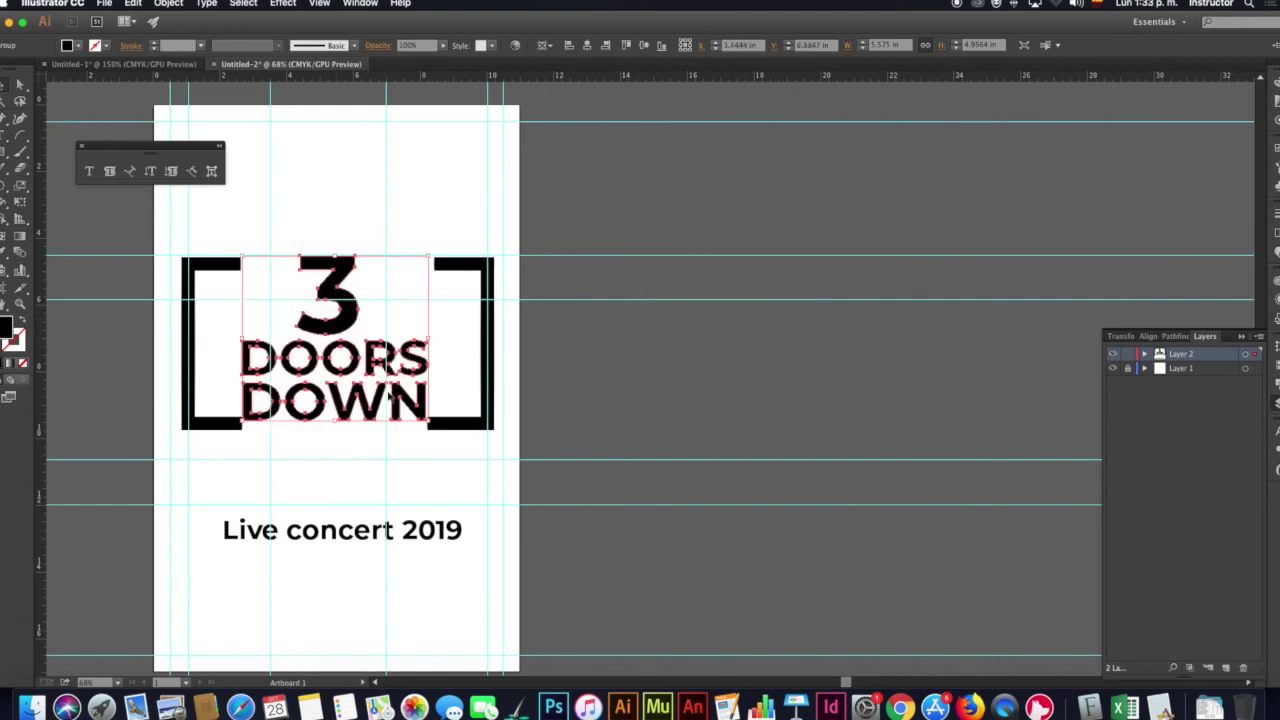
pyautogui.moveTo(429, 419); pyautogui.dragTo(451, 455)
pyautogui.moveTo(349, 317); pyautogui.dragTo(349, 325)
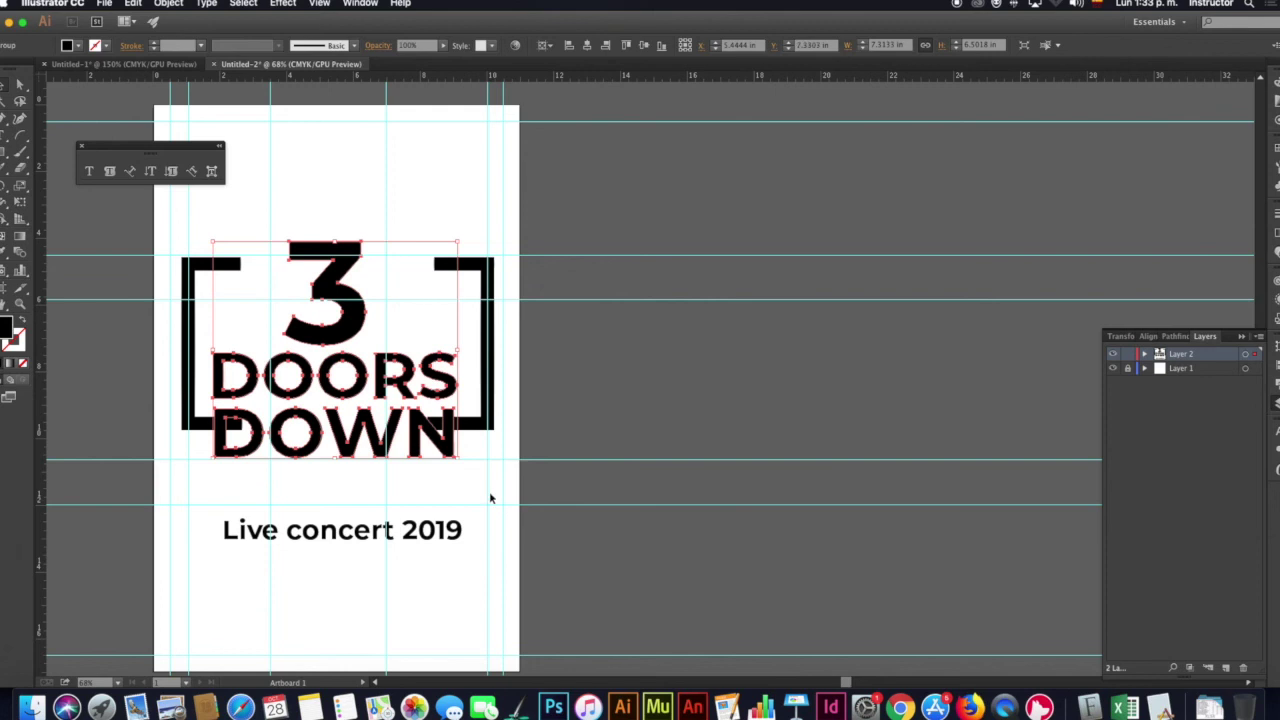
pyautogui.moveTo(461, 459); pyautogui.dragTo(448, 447)
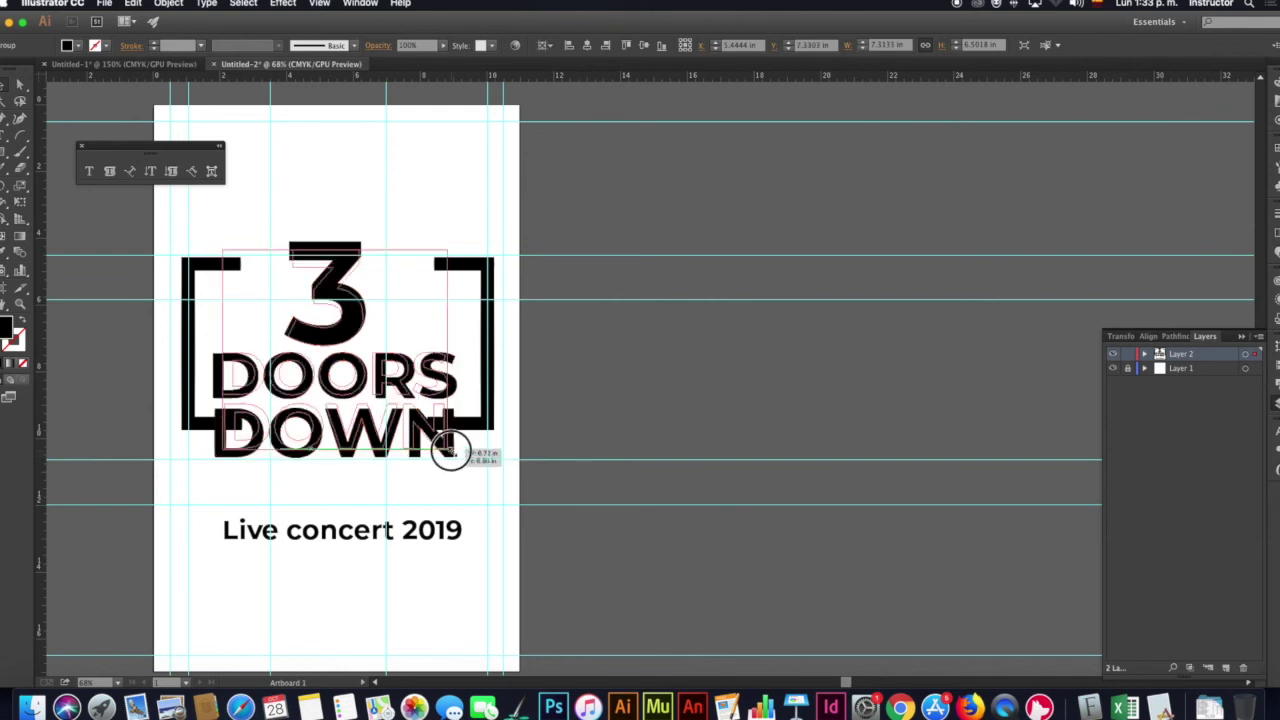
pyautogui.click(505, 382)
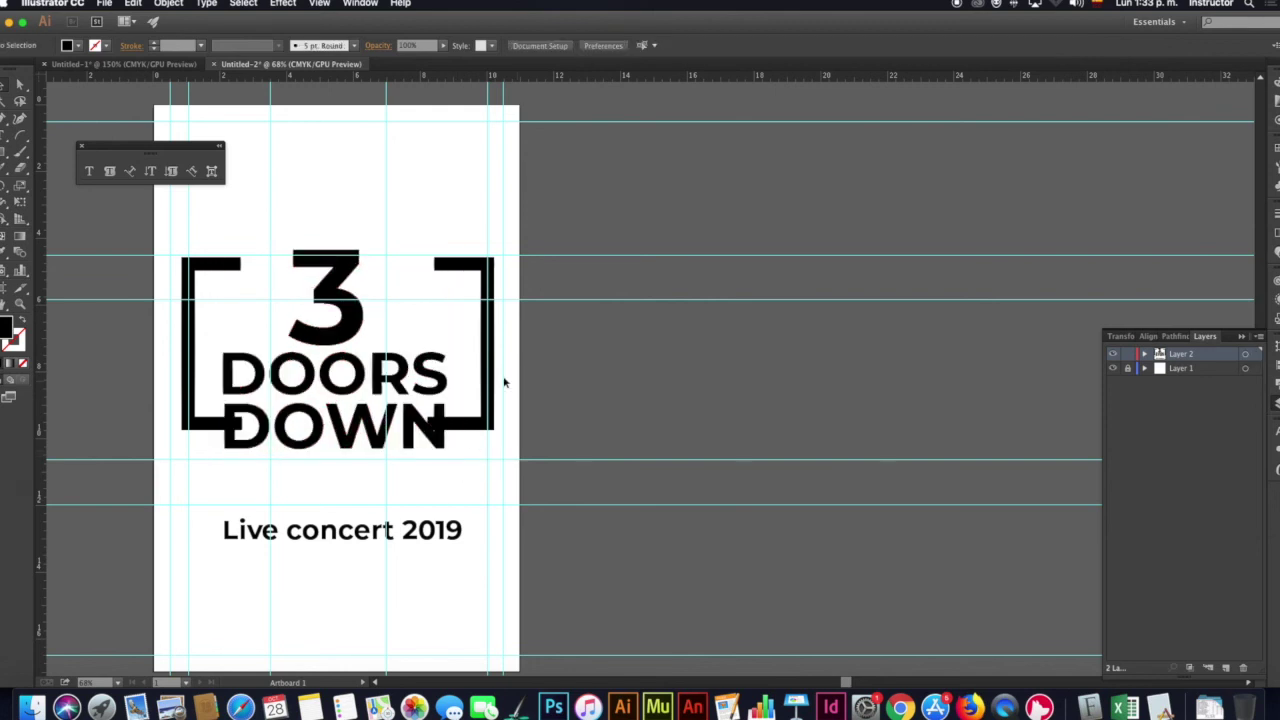
# Shift the right bracket slightly left and stretch it from just below the top down past DOWN
pyautogui.click(384, 368)
pyautogui.click(490, 295)
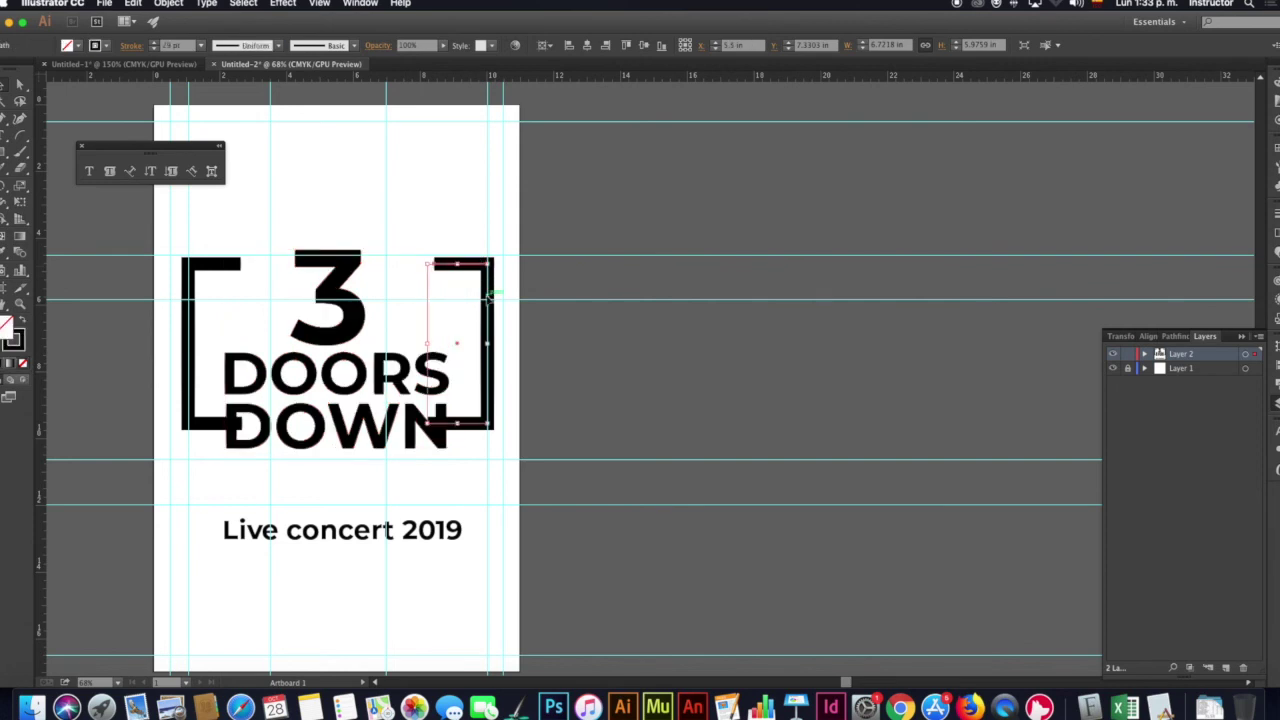
pyautogui.moveTo(489, 295); pyautogui.dragTo(446, 234)
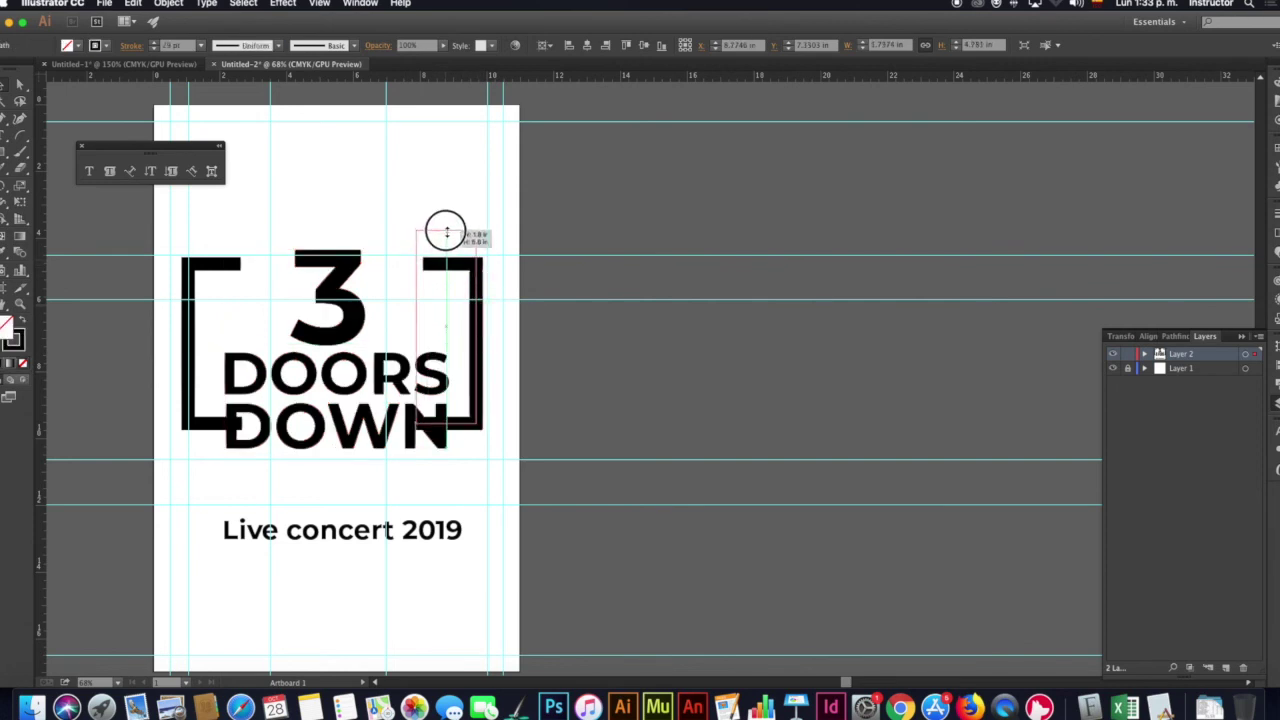
pyautogui.moveTo(446, 234); pyautogui.dragTo(446, 276)
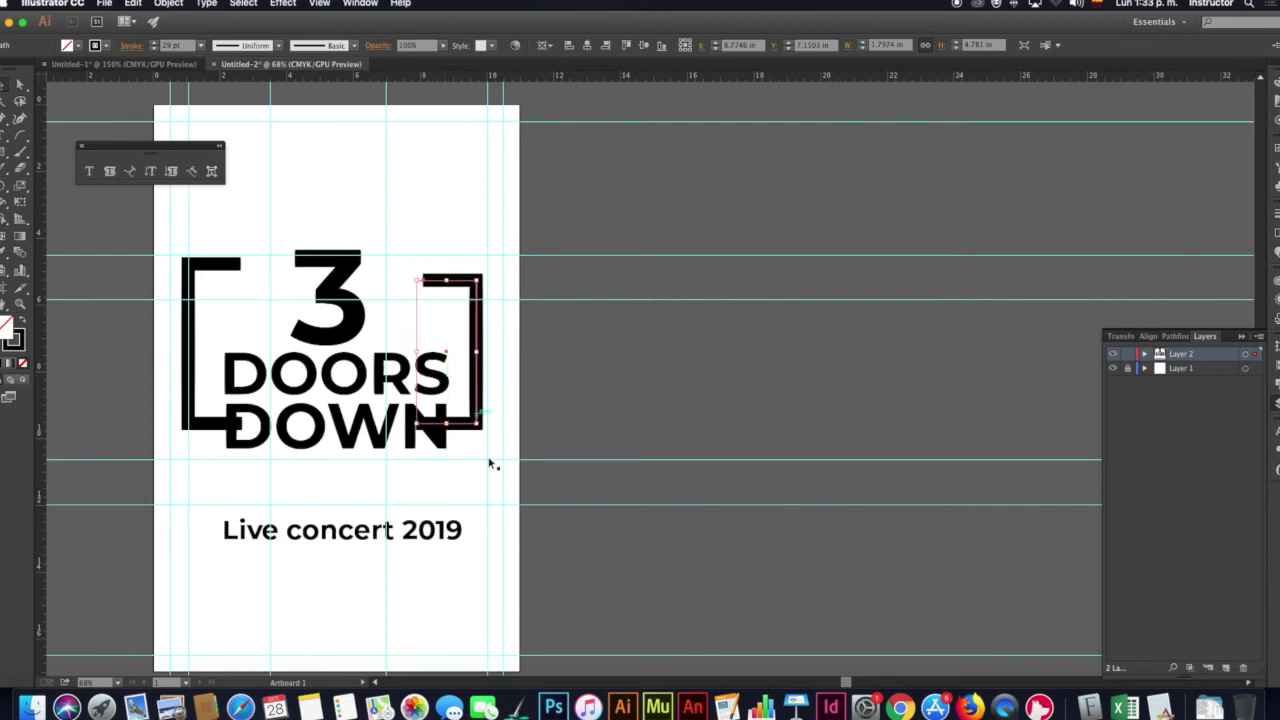
pyautogui.moveTo(446, 427); pyautogui.dragTo(447, 465)
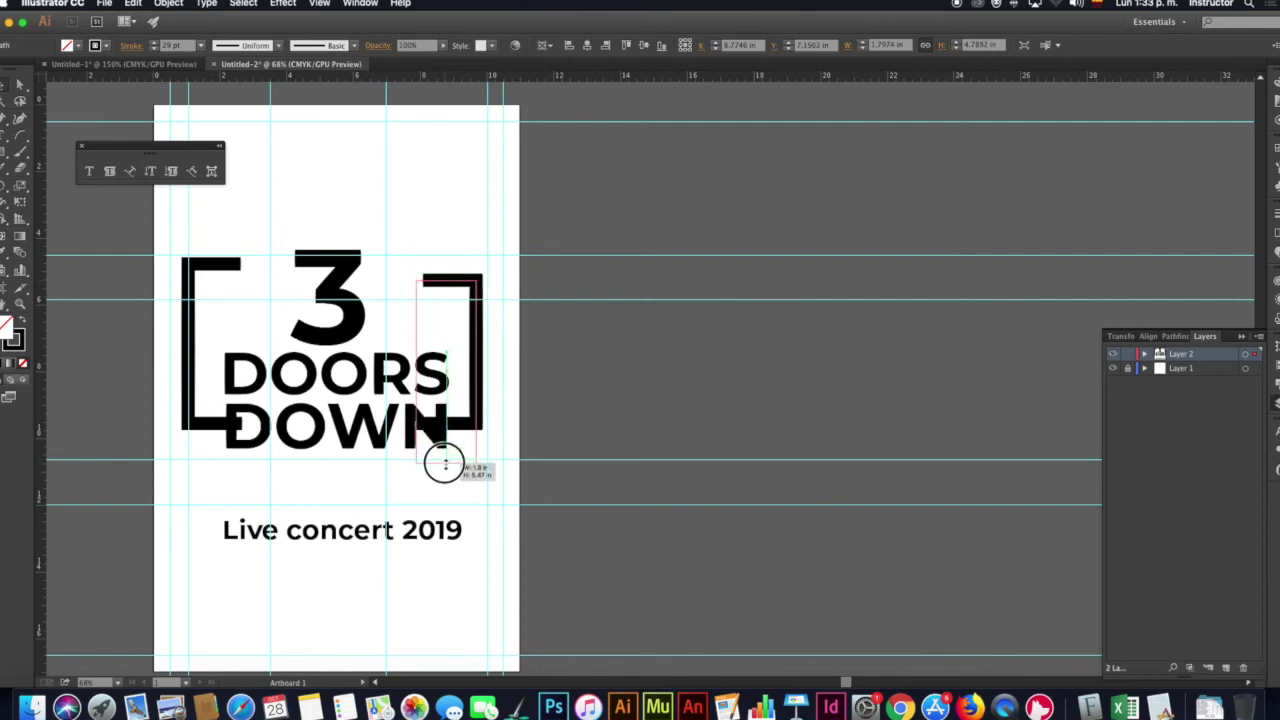
pyautogui.moveTo(447, 465); pyautogui.dragTo(447, 476)
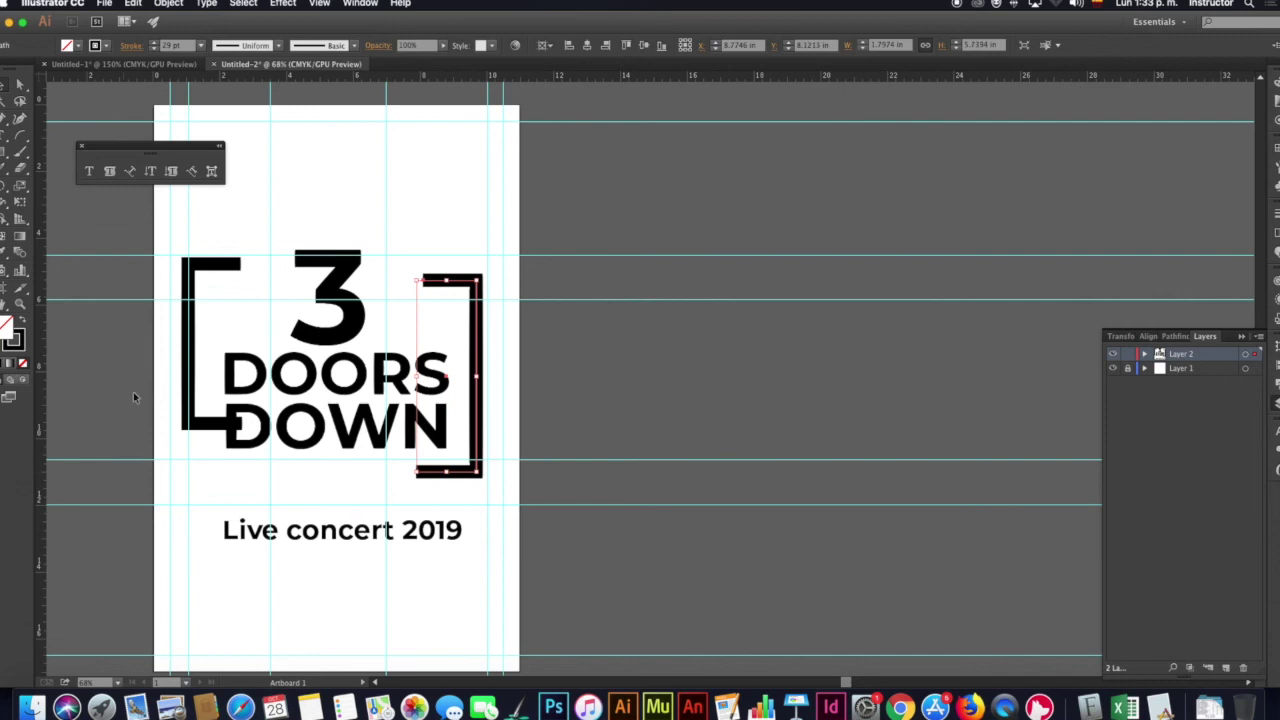
pyautogui.click(205, 405)
# Stretch the left bracket to match, lowering its top and extending it below DOWN
pyautogui.click(214, 424)
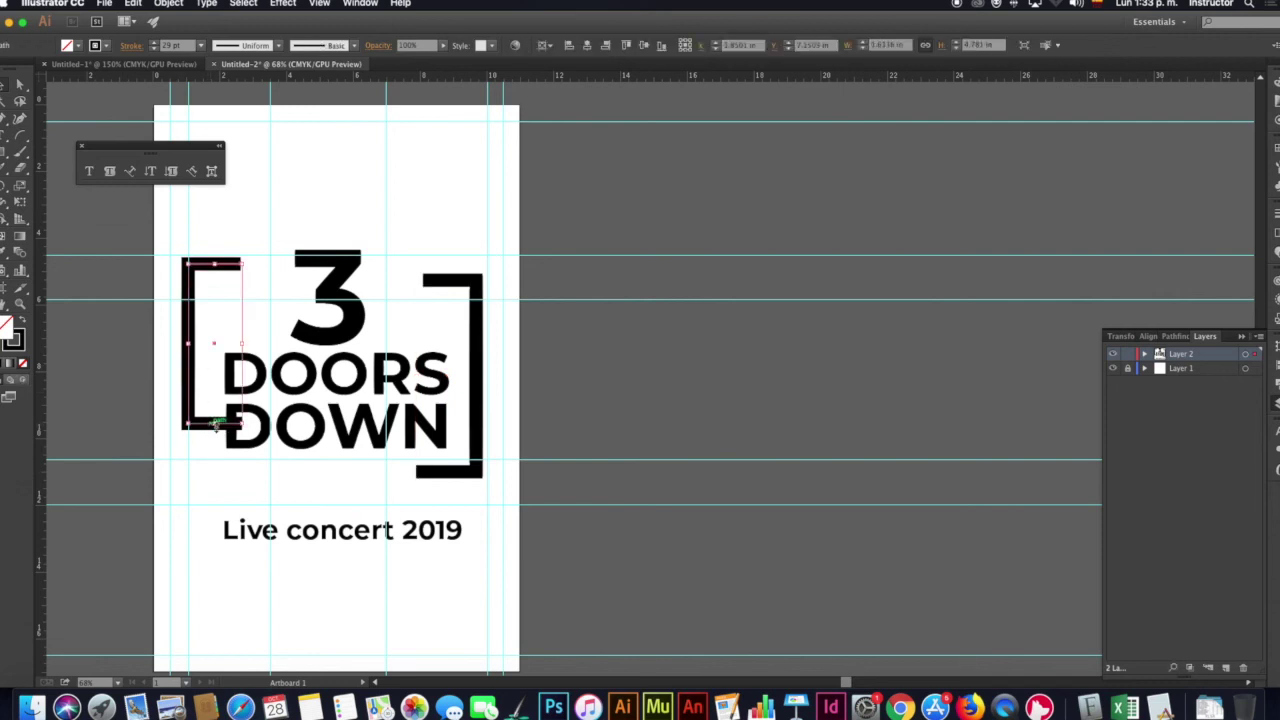
pyautogui.moveTo(216, 424); pyautogui.dragTo(215, 476)
pyautogui.moveTo(215, 263); pyautogui.dragTo(215, 278)
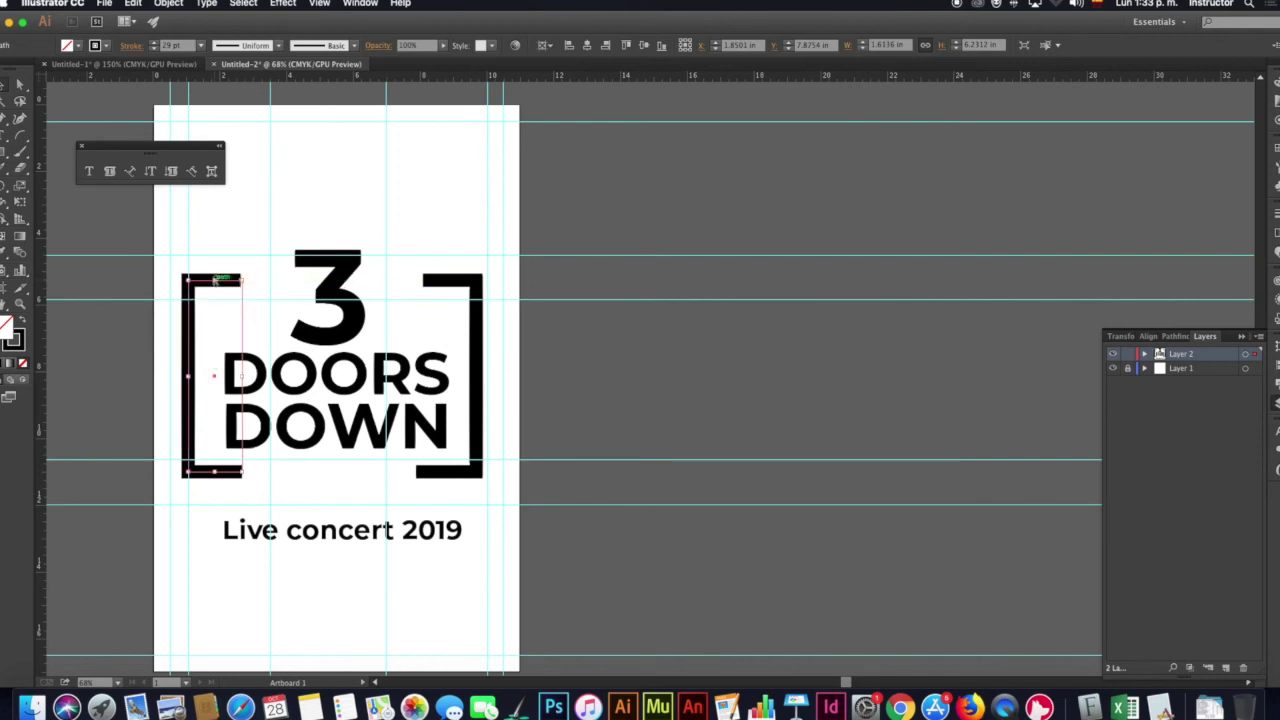
pyautogui.click(234, 291)
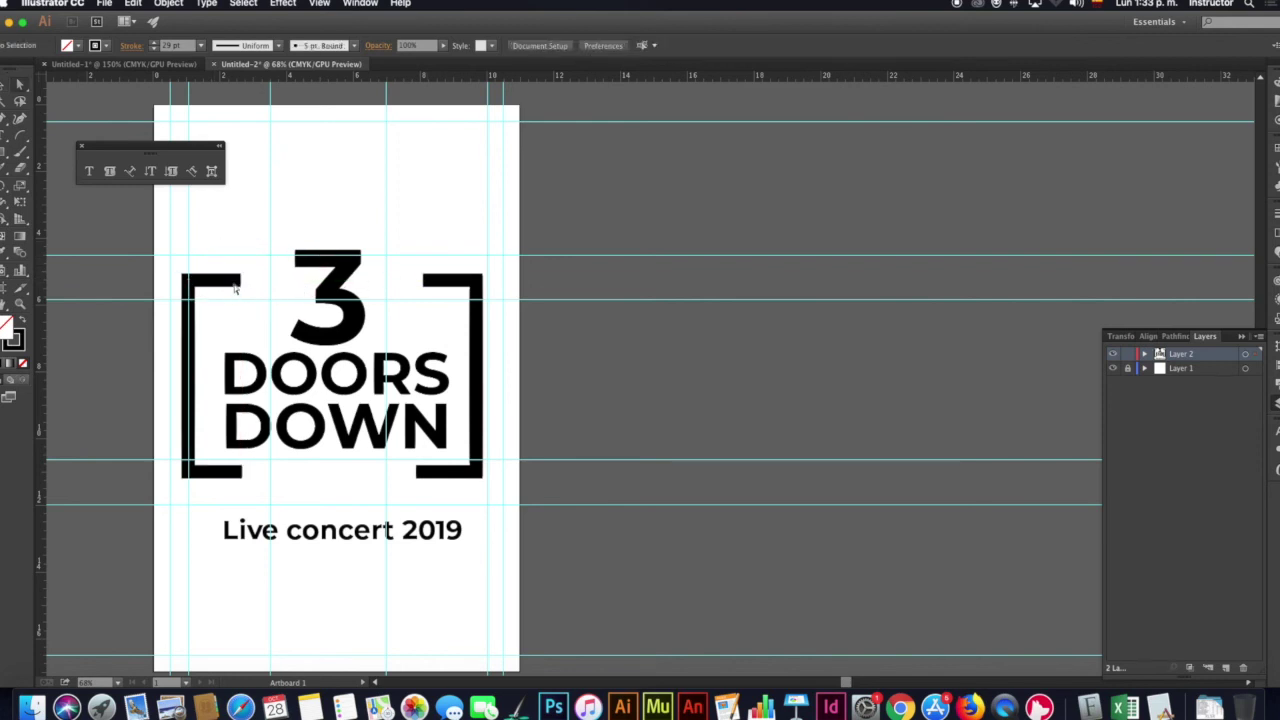
# Extend both brackets' top arms inward toward the big 3
pyautogui.moveTo(240, 278); pyautogui.dragTo(283, 284)
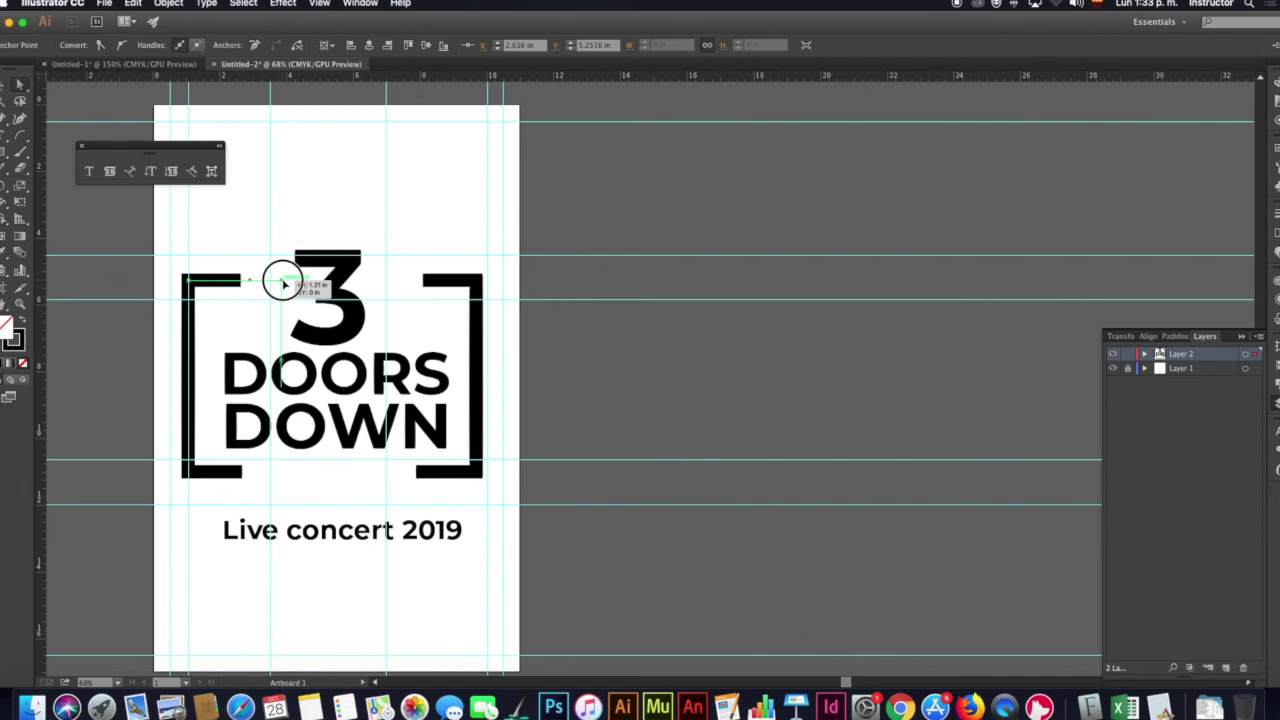
pyautogui.moveTo(283, 284); pyautogui.dragTo(283, 282)
pyautogui.click(424, 281)
pyautogui.moveTo(424, 281); pyautogui.dragTo(386, 284)
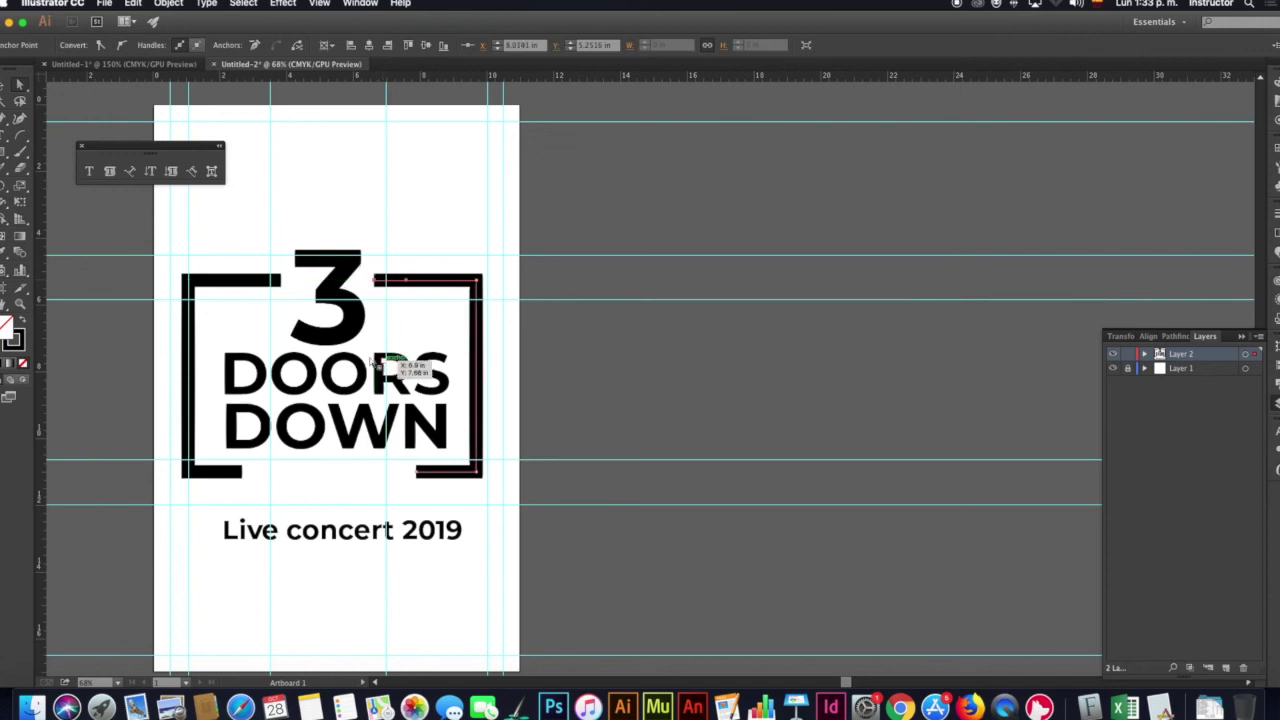
pyautogui.click(413, 230)
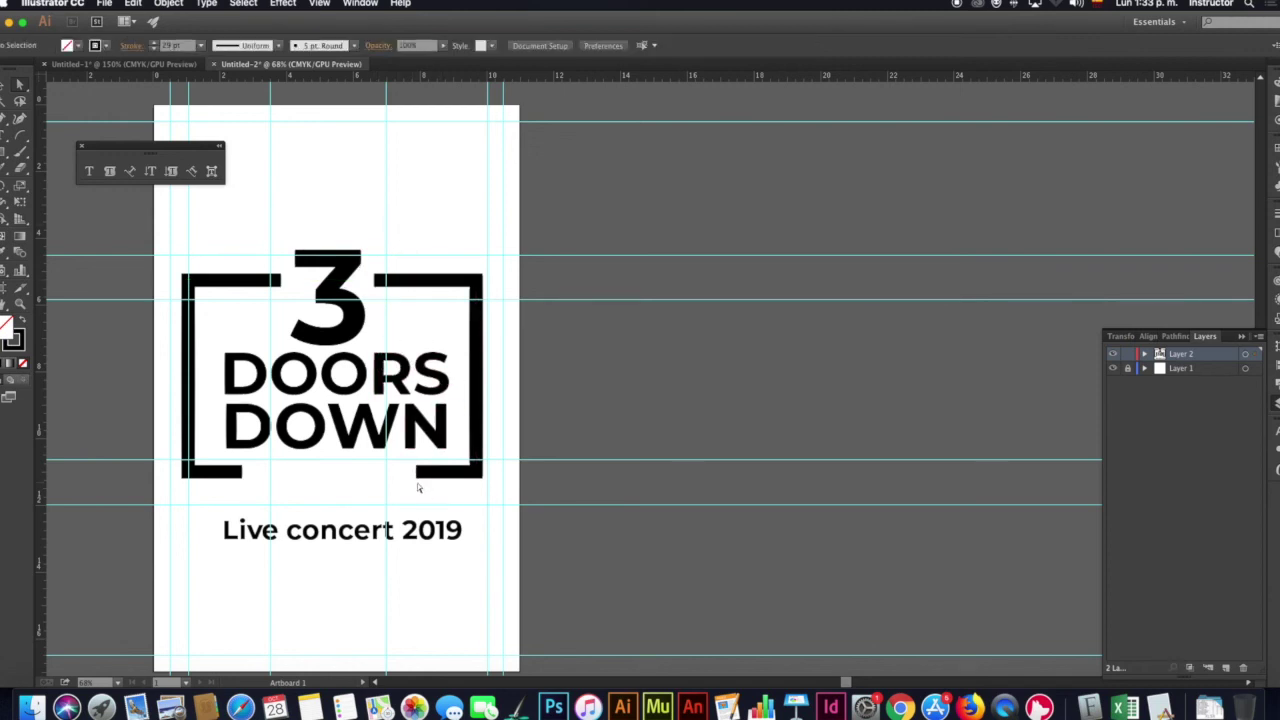
# Expand both bracket strokes into solid filled shapes with Object > Expand
pyautogui.press('v')
pyautogui.click(477, 331)
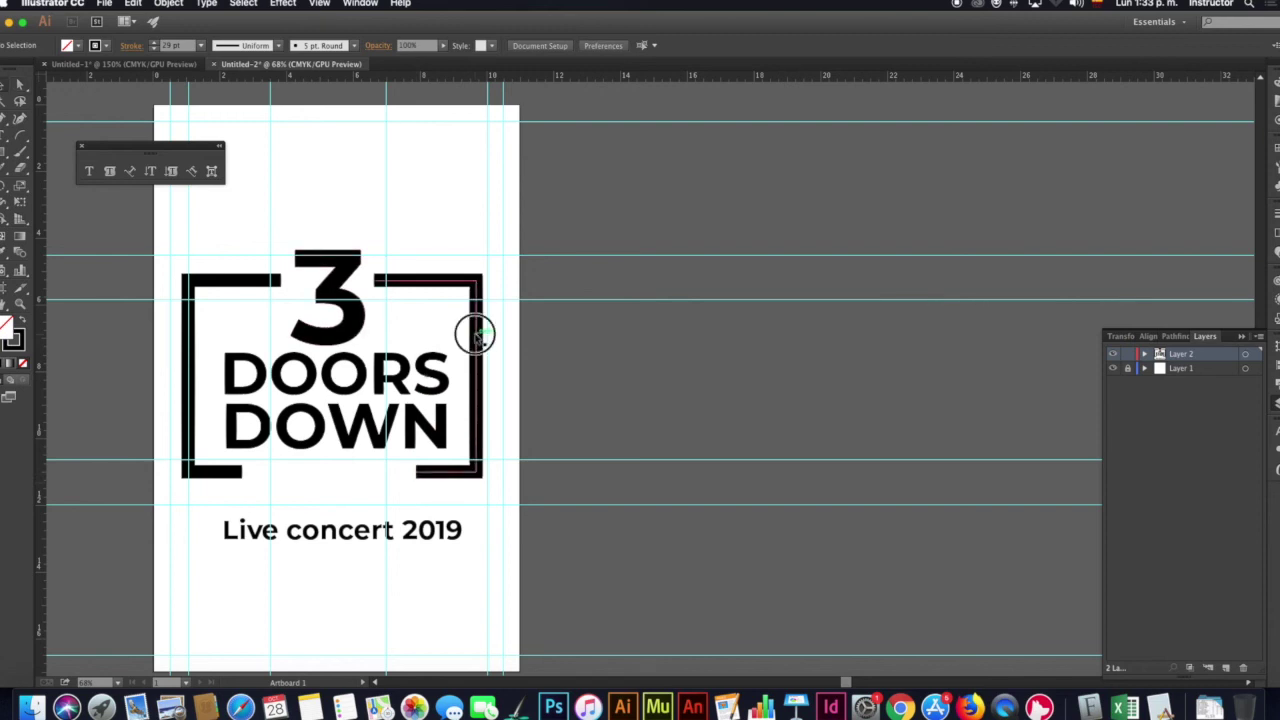
pyautogui.keyDown('shift'); pyautogui.click(189, 316); pyautogui.keyUp('shift')
pyautogui.click(168, 3)
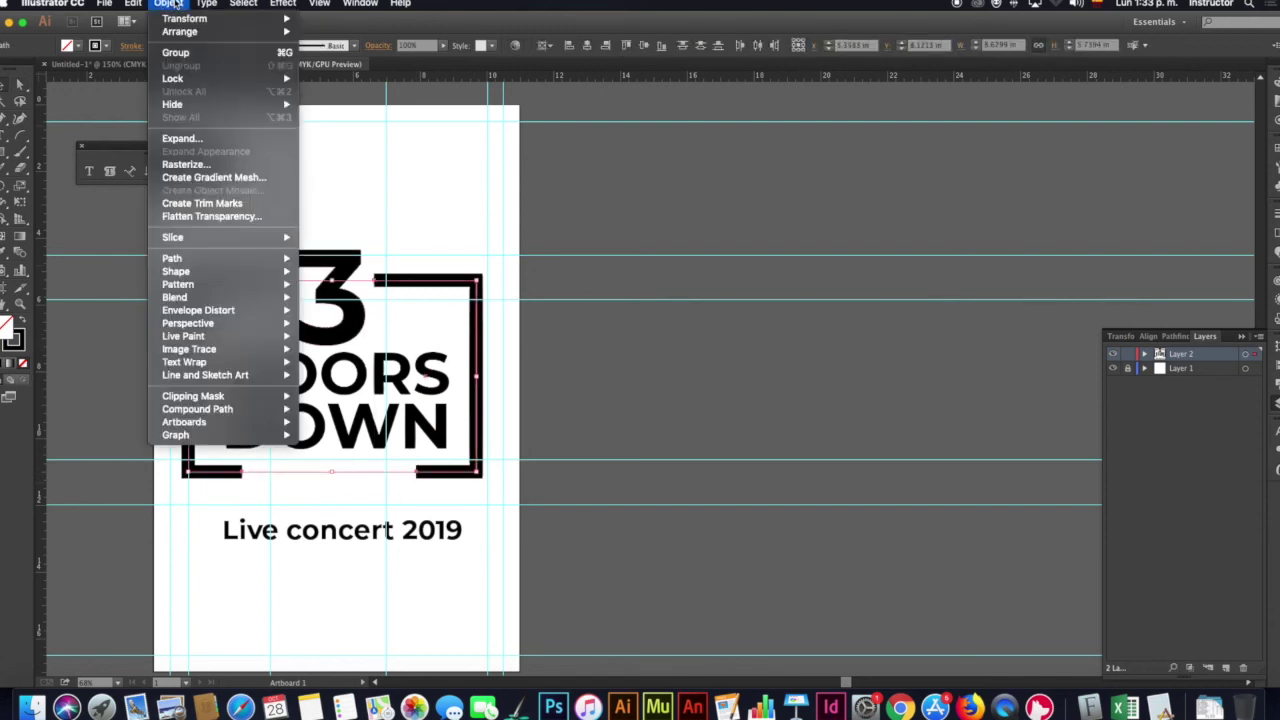
pyautogui.click(187, 139)
pyautogui.click(103, 269)
pyautogui.click(333, 170)
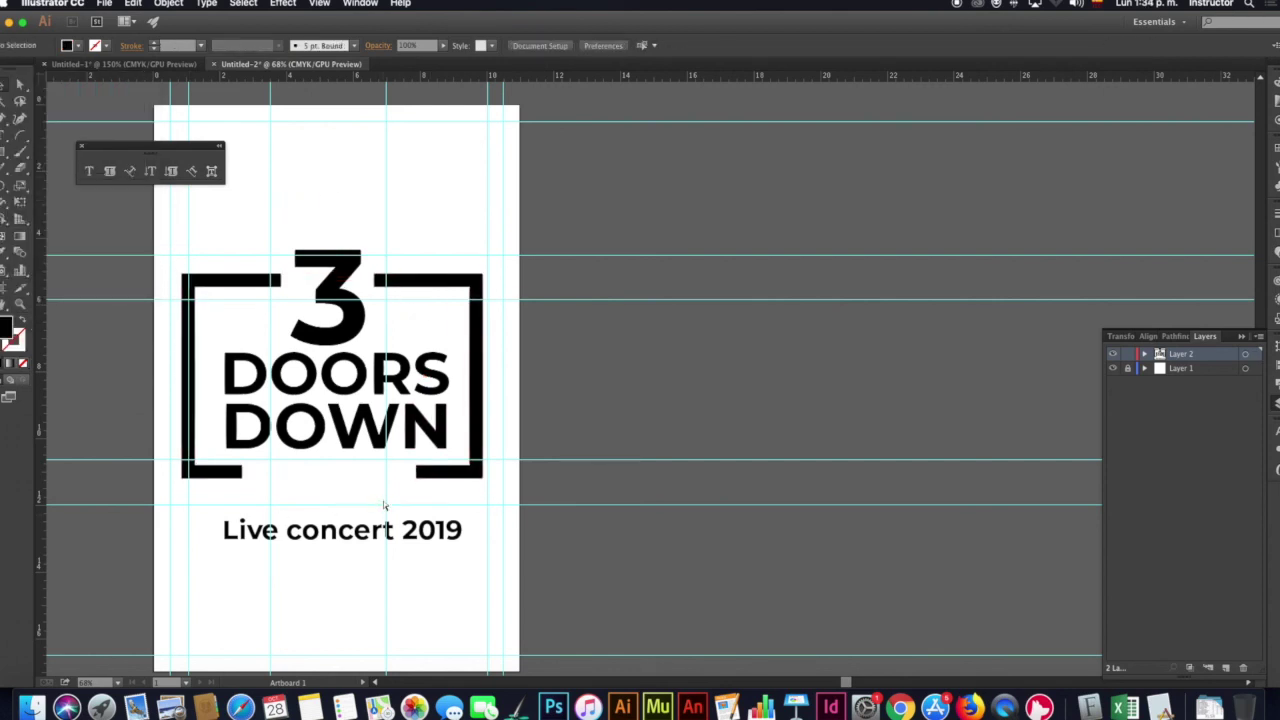
# Reset the view to fit the artboard at actual size and select the Live concert 2019 text
pyautogui.hotkey('ctrl', '+')
pyautogui.hotkey('ctrl', '0')
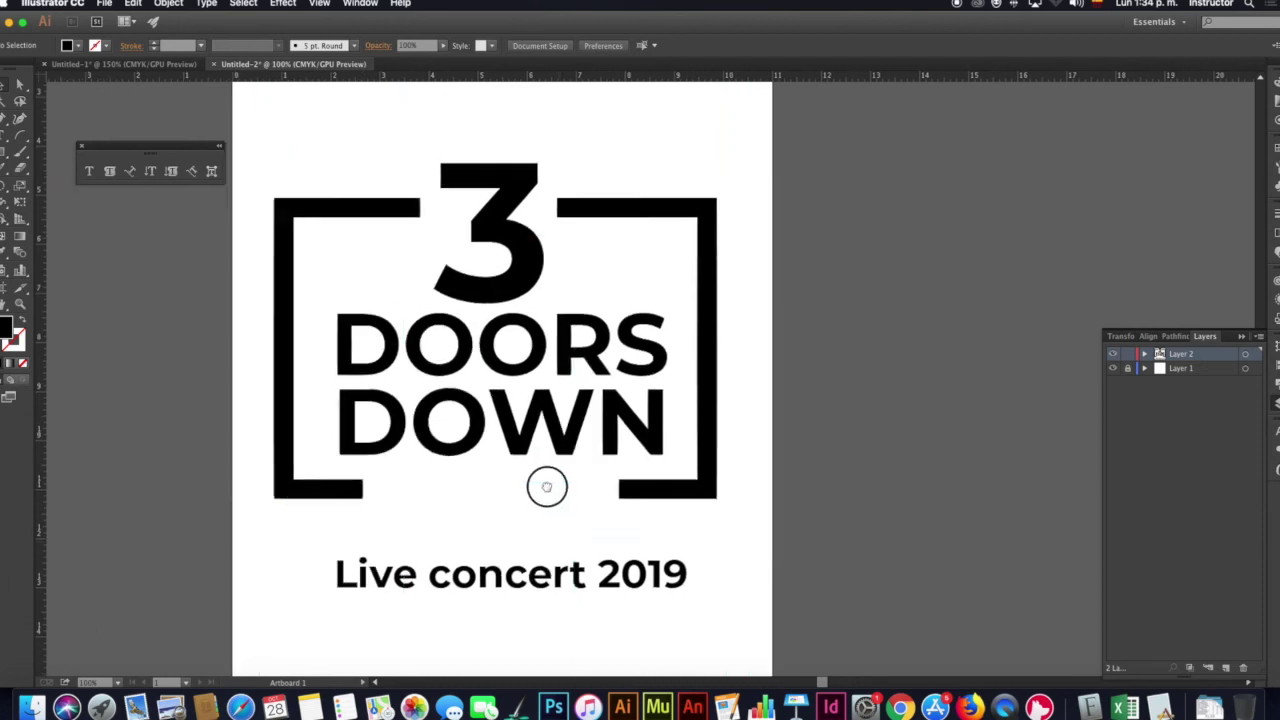
pyautogui.hotkey('ctrl', '+')
pyautogui.click(645, 520)
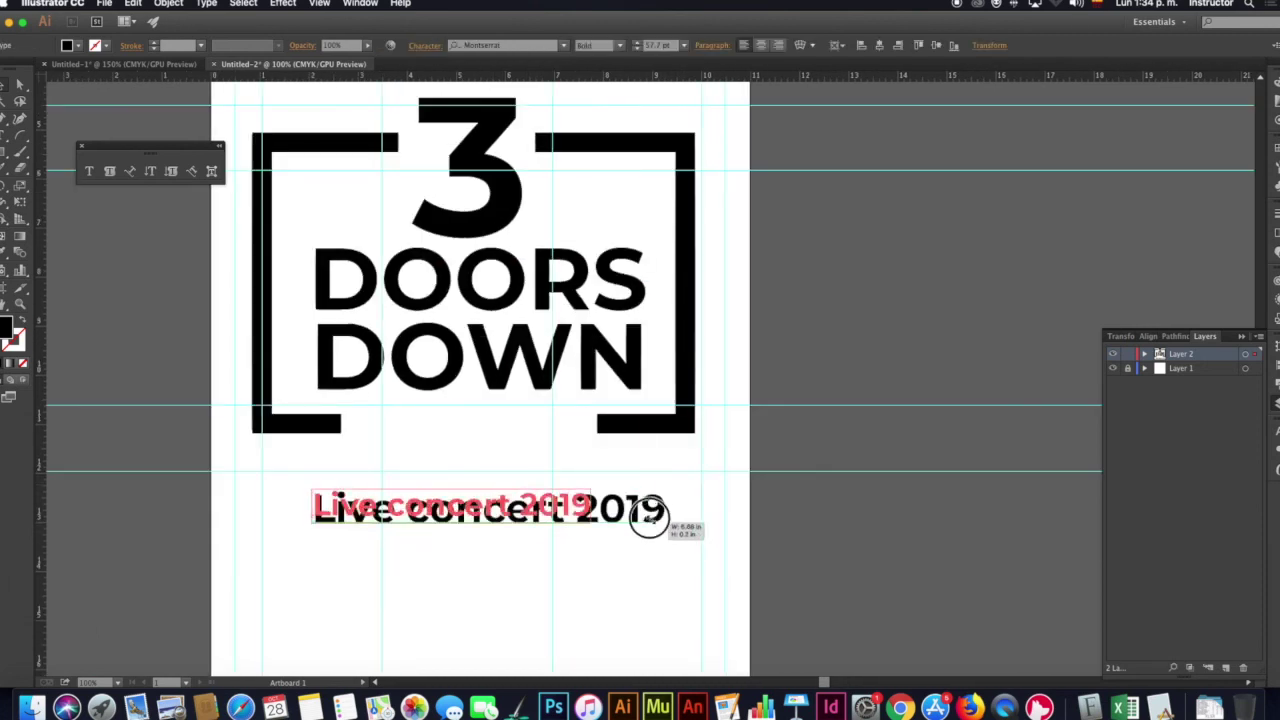
# Resize Live concert 2019 and move it into the gap in the frame's bottom edge
pyautogui.moveTo(662, 537); pyautogui.dragTo(648, 510)
pyautogui.moveTo(423, 500); pyautogui.dragTo(461, 425)
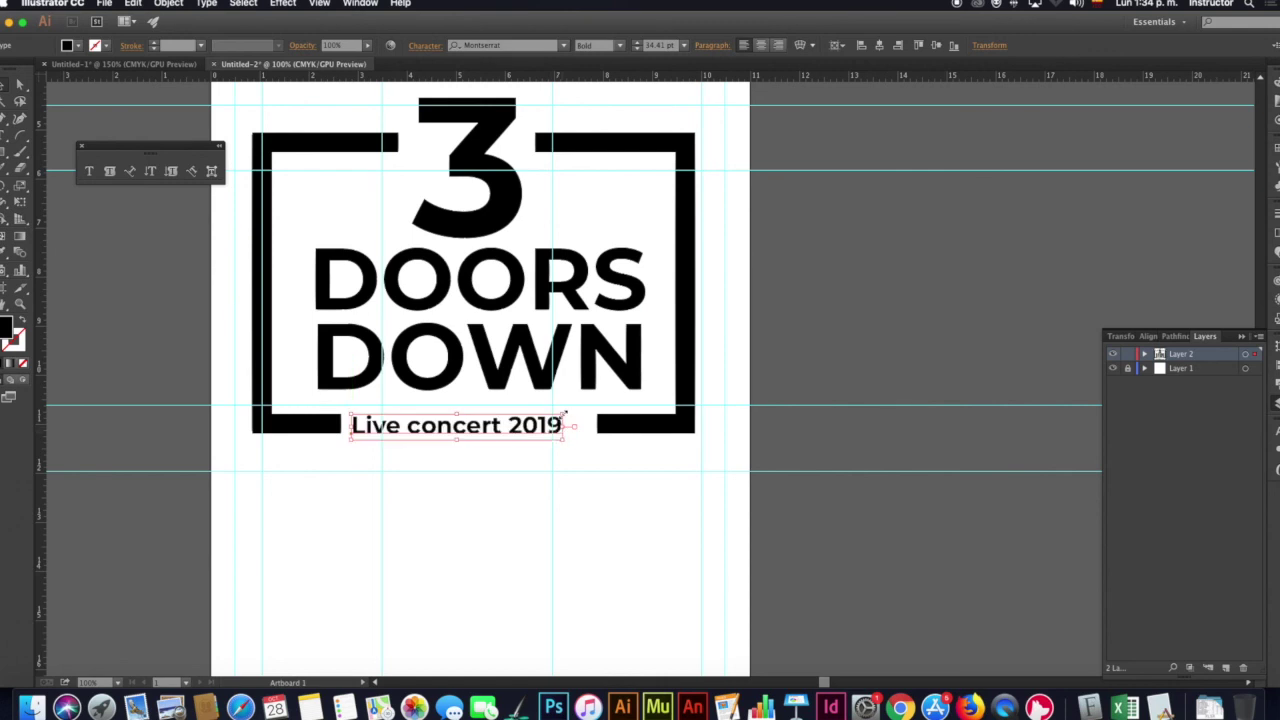
pyautogui.moveTo(565, 413); pyautogui.dragTo(581, 410)
pyautogui.click(590, 515)
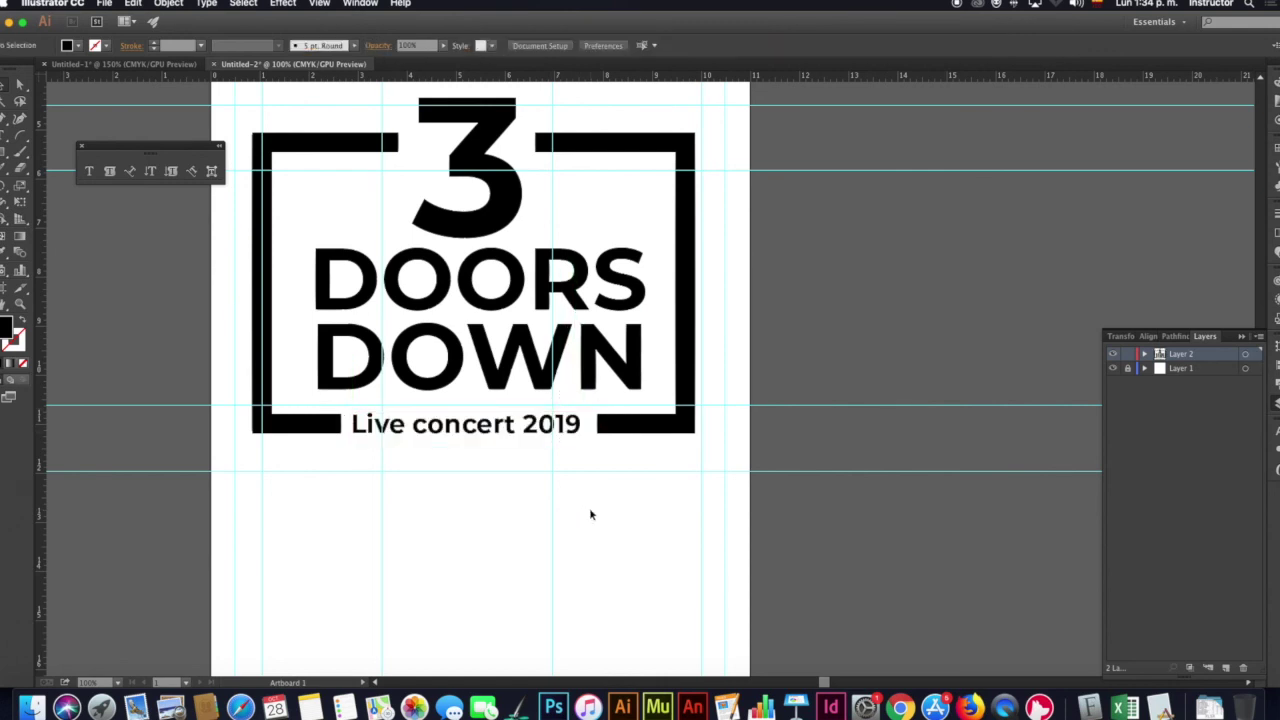
pyautogui.click(578, 428)
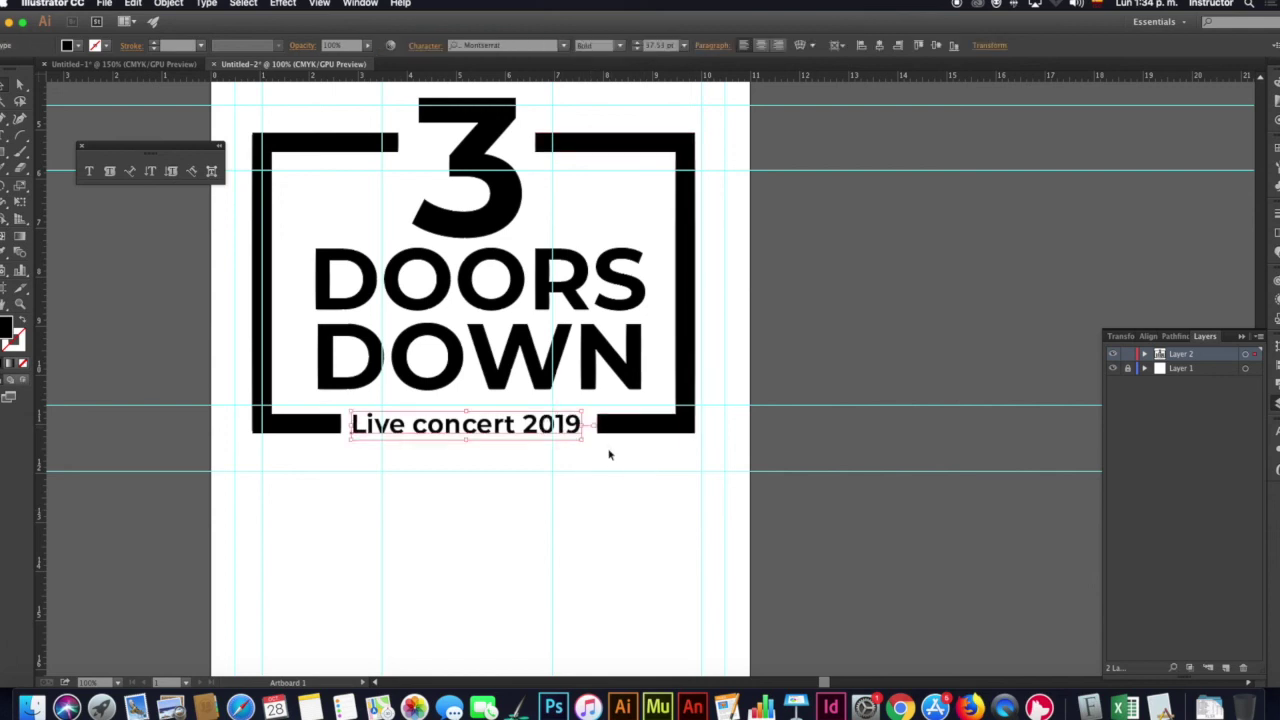
# Shorten the right bracket's bottom bar and nudge the text right
pyautogui.press('a')
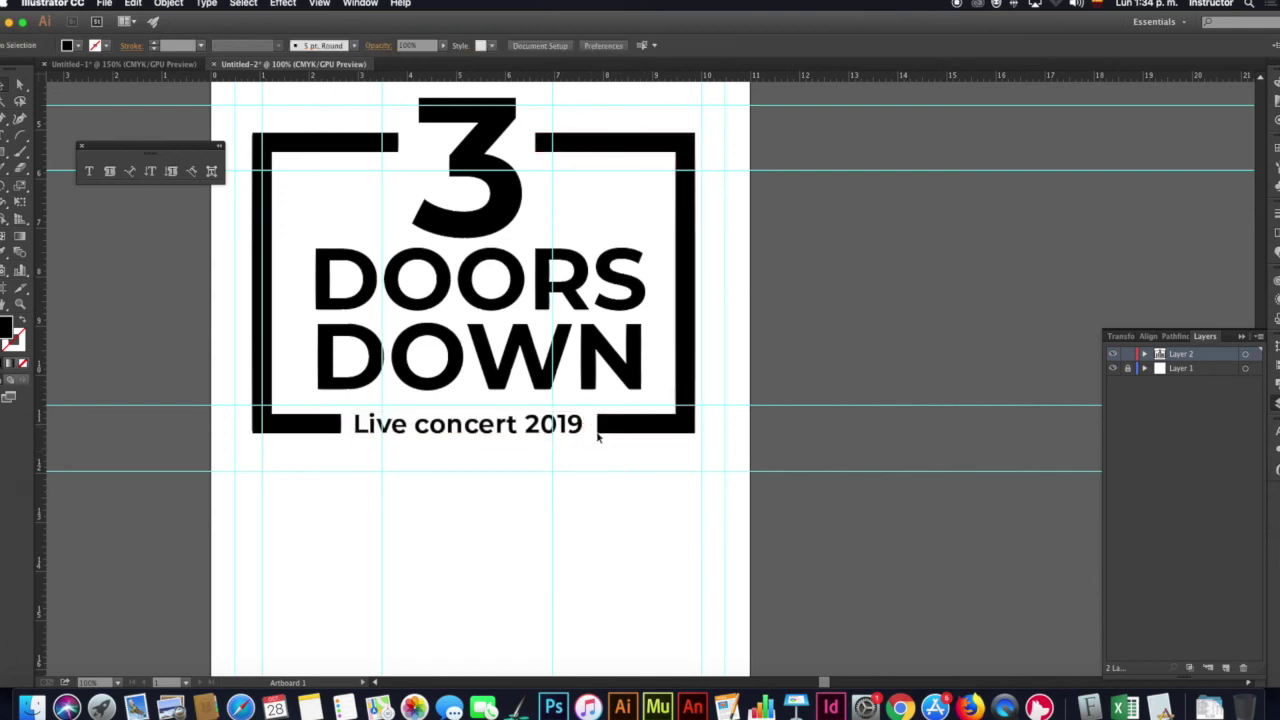
pyautogui.click(600, 423)
pyautogui.moveTo(600, 423); pyautogui.dragTo(641, 436)
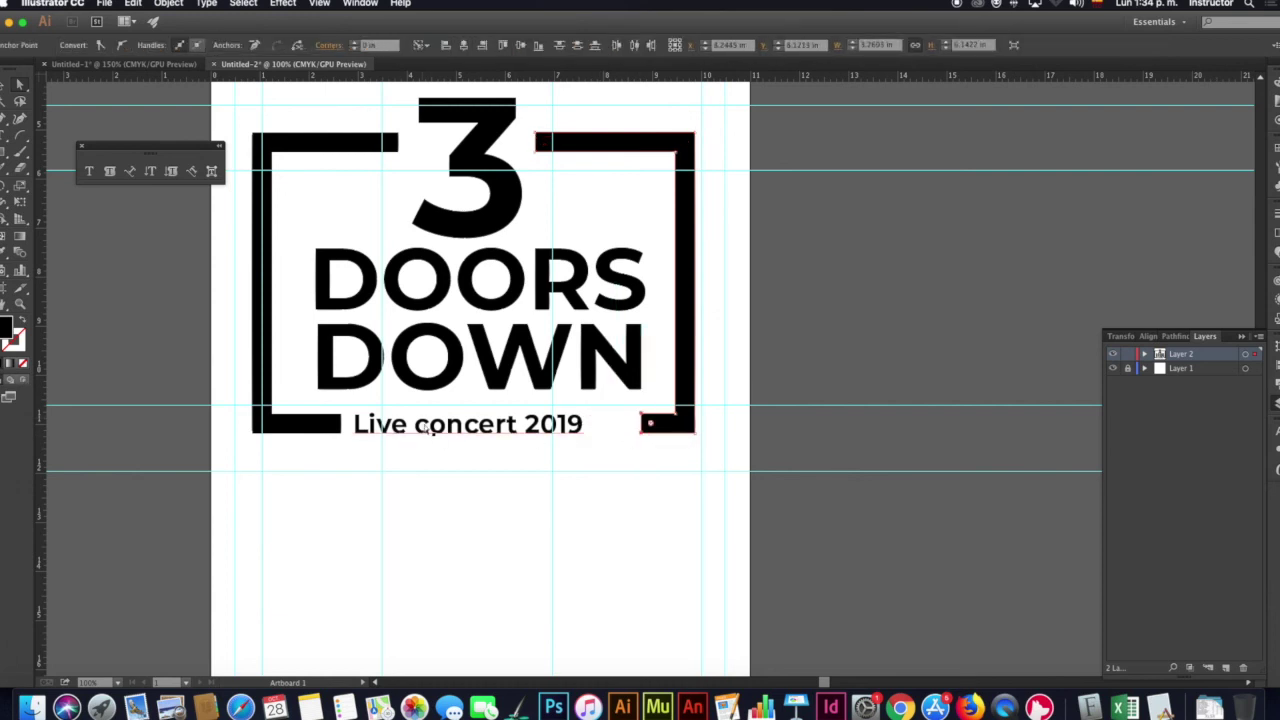
pyautogui.click(431, 428)
pyautogui.press('Right')
pyautogui.press('Right')
pyautogui.press('Right')
pyautogui.press('Right')
pyautogui.press('Right')
pyautogui.press('Right')
pyautogui.press('Right')
pyautogui.press('Right')
pyautogui.press('Right')
pyautogui.press('Right')
pyautogui.press('Right')
pyautogui.press('Right')
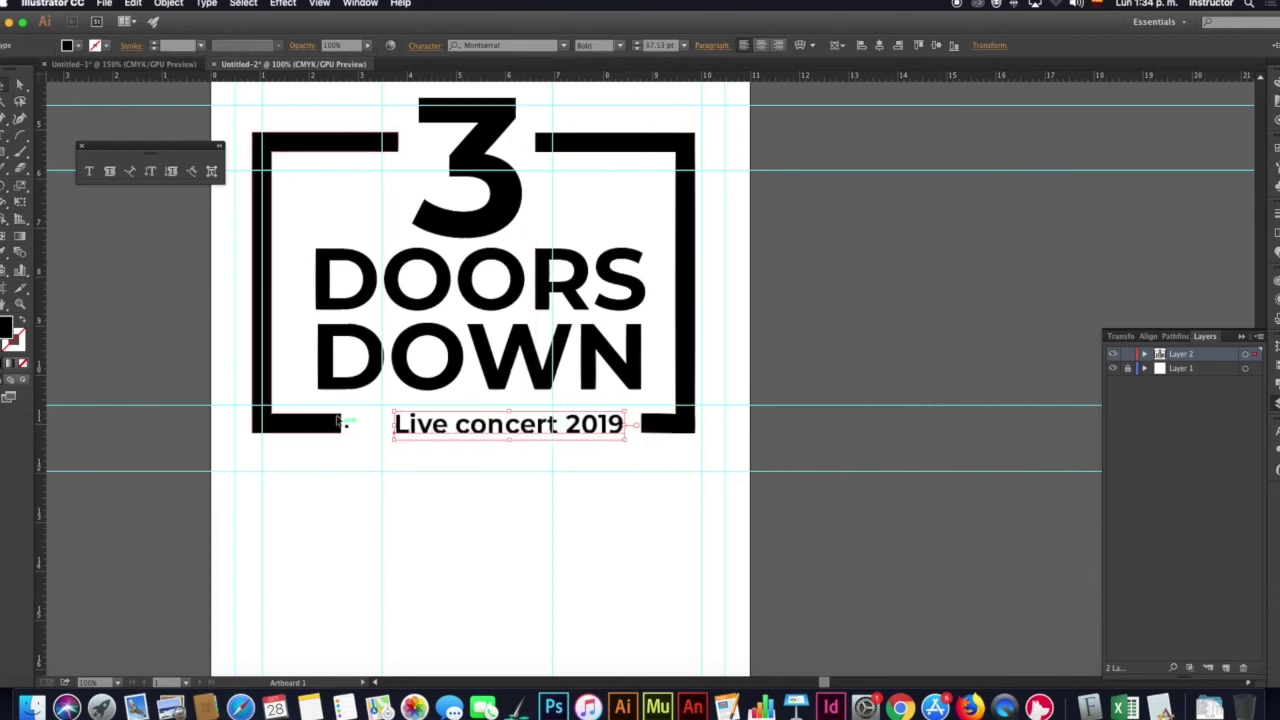
pyautogui.click(366, 430)
# Extend the left bracket's bottom bar to meet the text
pyautogui.moveTo(341, 430); pyautogui.dragTo(385, 438)
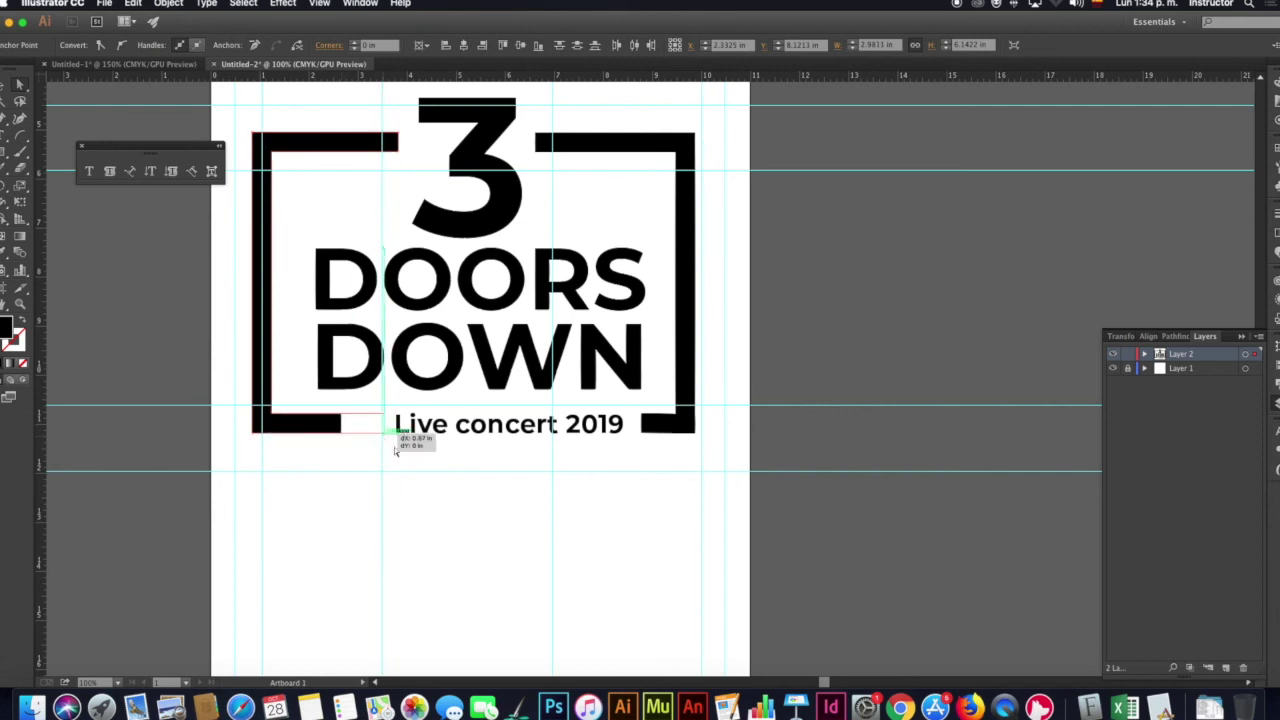
pyautogui.moveTo(385, 438); pyautogui.dragTo(383, 434)
pyautogui.click(479, 462)
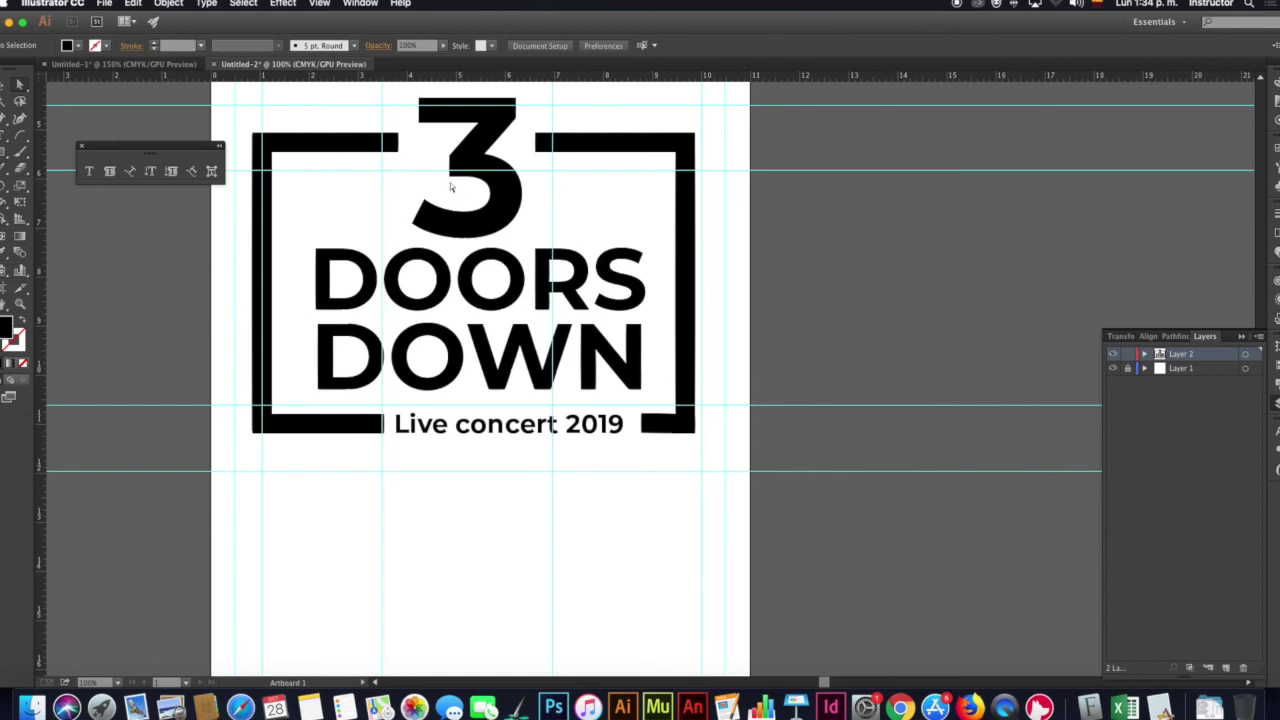
# Nudge Live concert 2019 left and extend the right bottom bar toward it
pyautogui.hscroll(-2, 590, 400)
pyautogui.scroll(1, 590, 400)
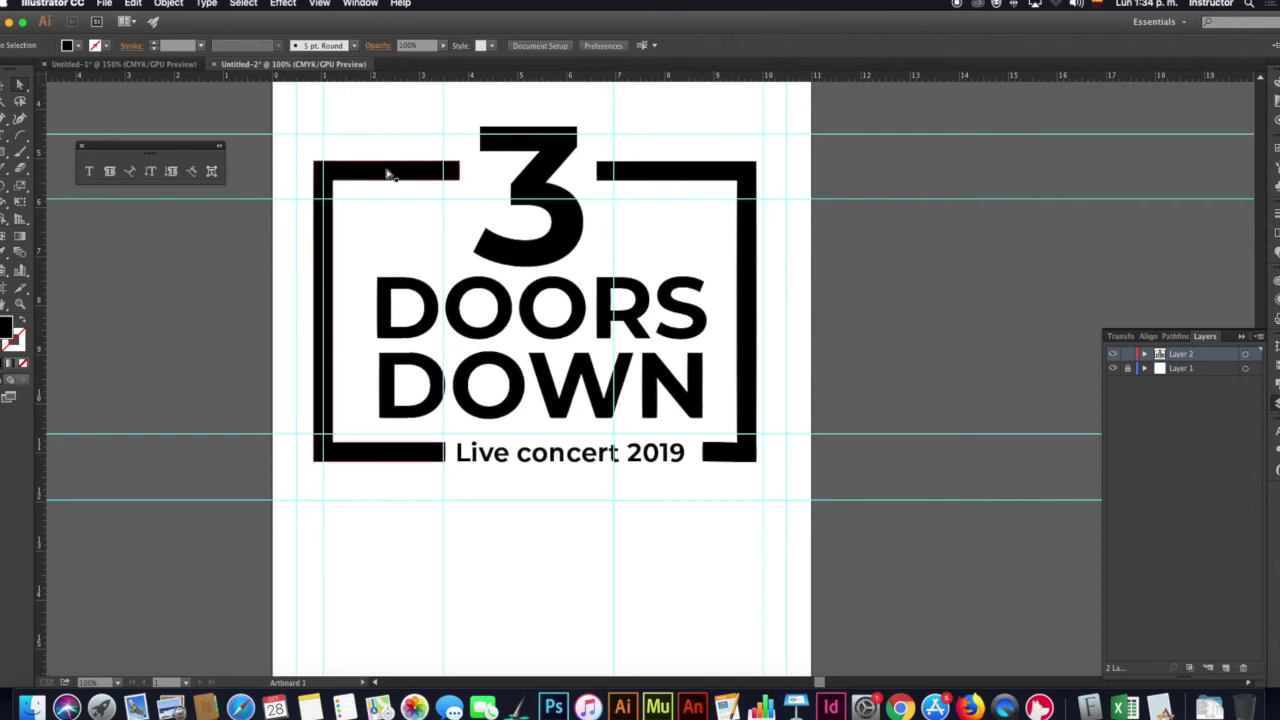
pyautogui.click(430, 172)
pyautogui.hotkey('shift', 'Left')
pyautogui.hotkey('shift', 'Left')
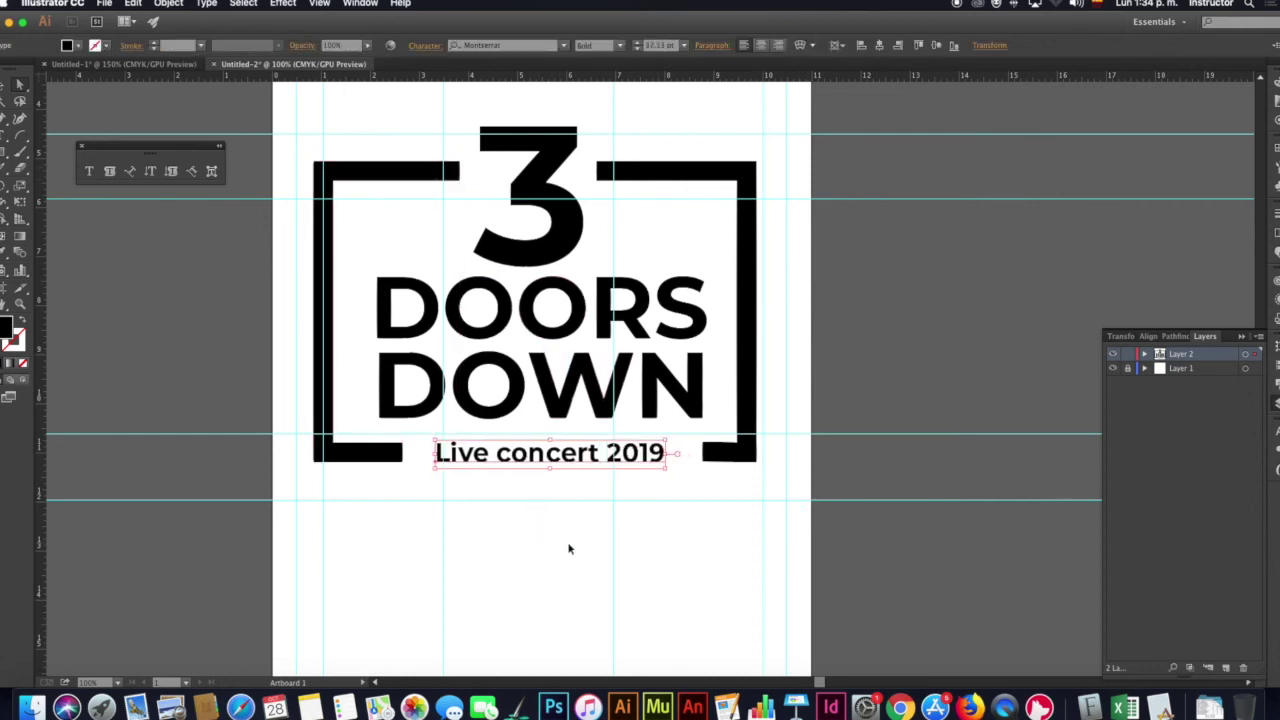
pyautogui.hotkey('shift', 'Left')
pyautogui.hotkey('shift', 'Left')
pyautogui.hotkey('shift', 'Left')
pyautogui.hotkey('shift', 'Left')
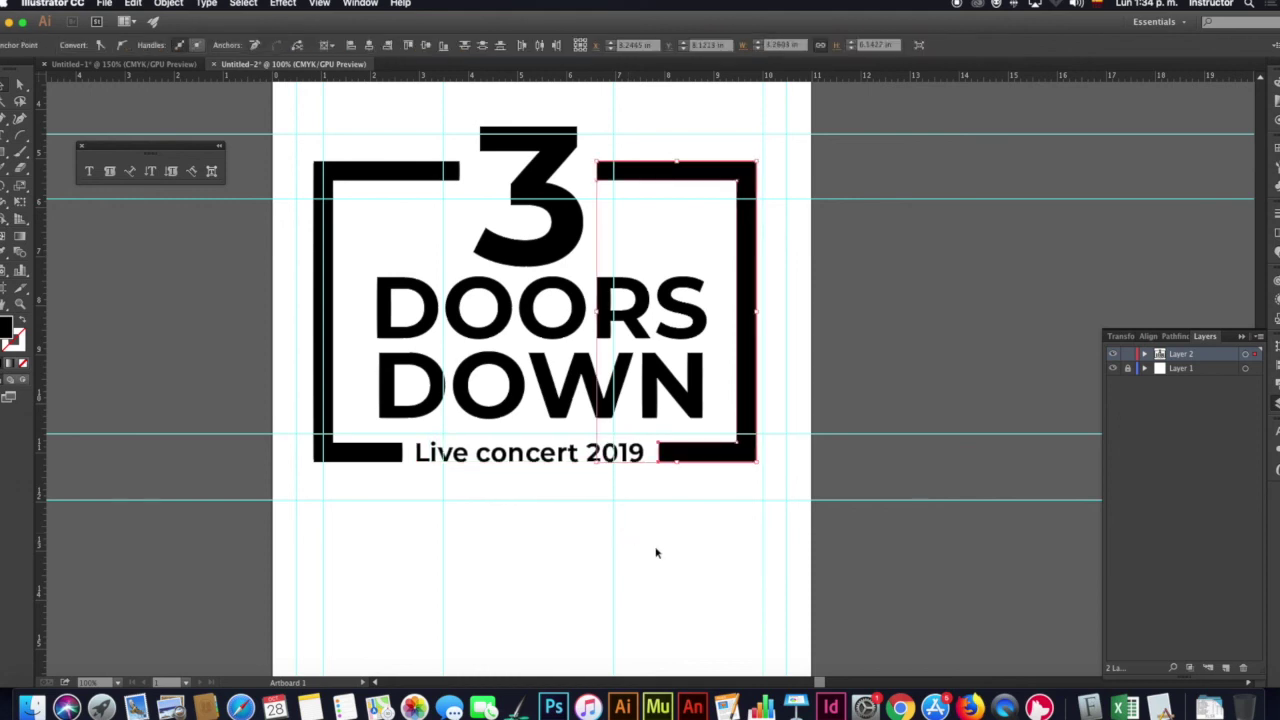
pyautogui.click(682, 556)
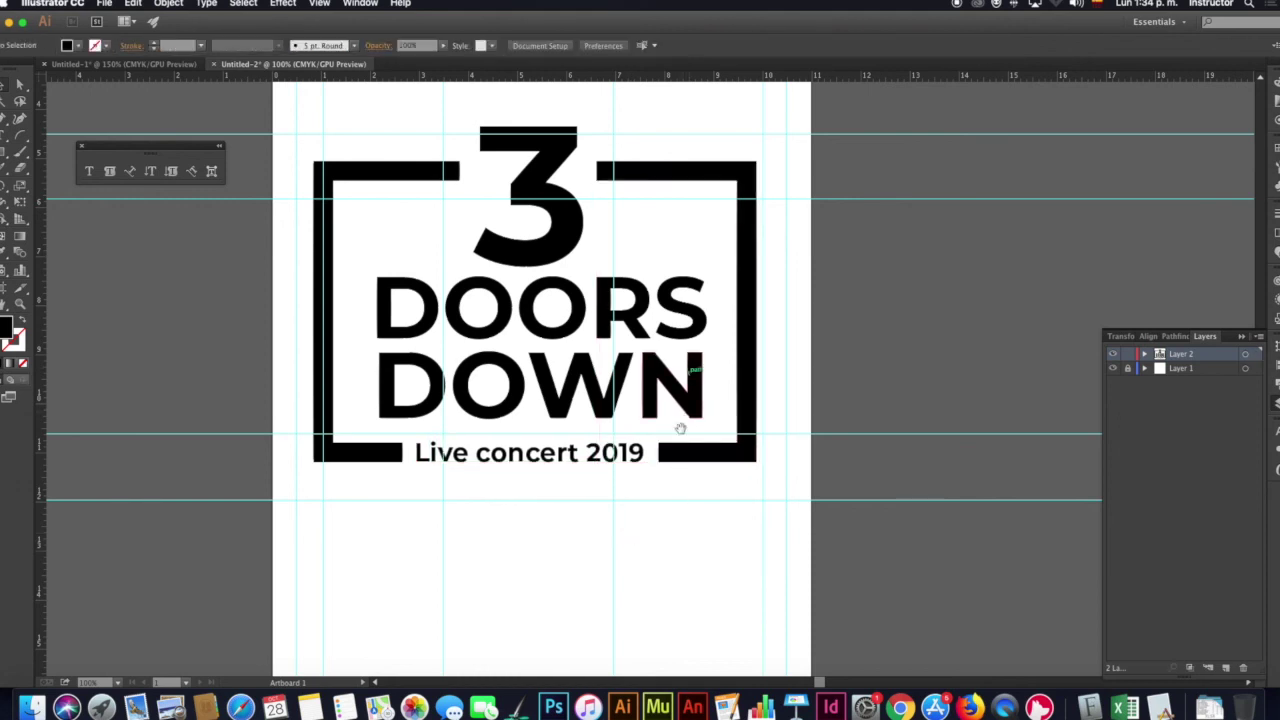
# Show the guides again and scroll up to the top of the artboard
pyautogui.scroll(-3, 686, 380)
pyautogui.hscroll(2, 632, 367)
pyautogui.hotkey('ctrl', ';')
pyautogui.scroll(3, 632, 367)
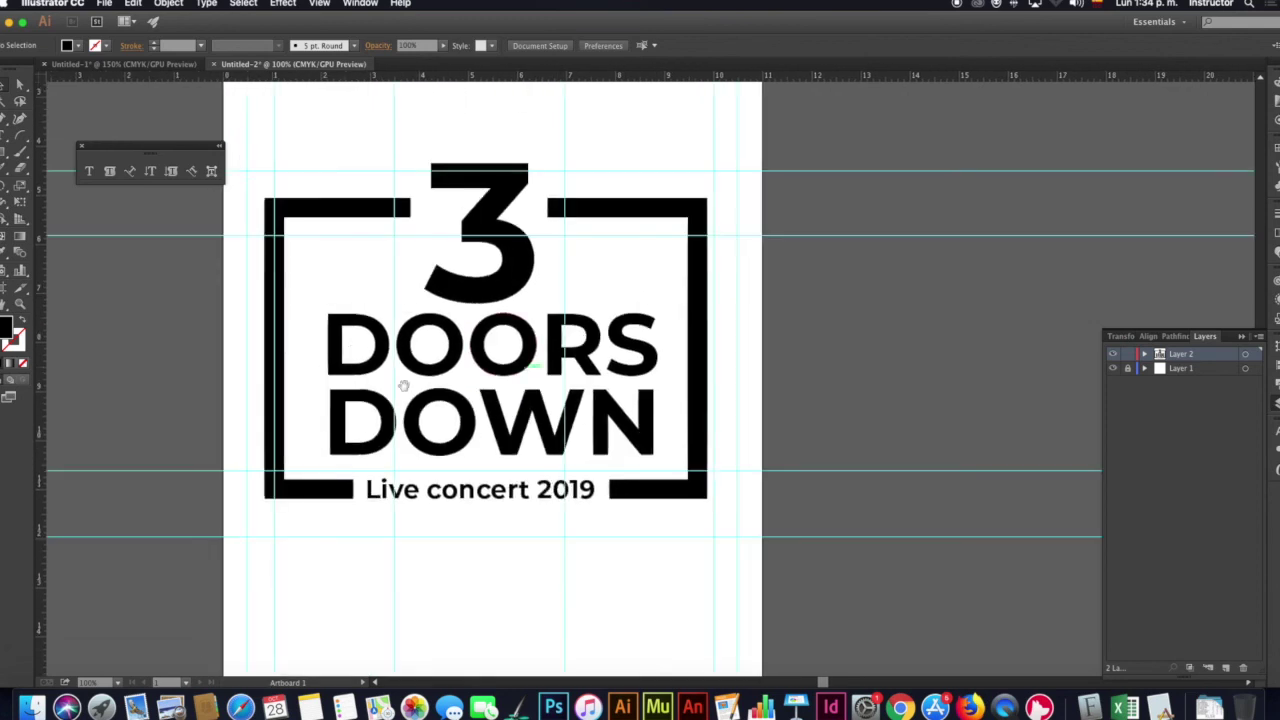
pyautogui.scroll(2, 461, 228)
pyautogui.scroll(2, 457, 343)
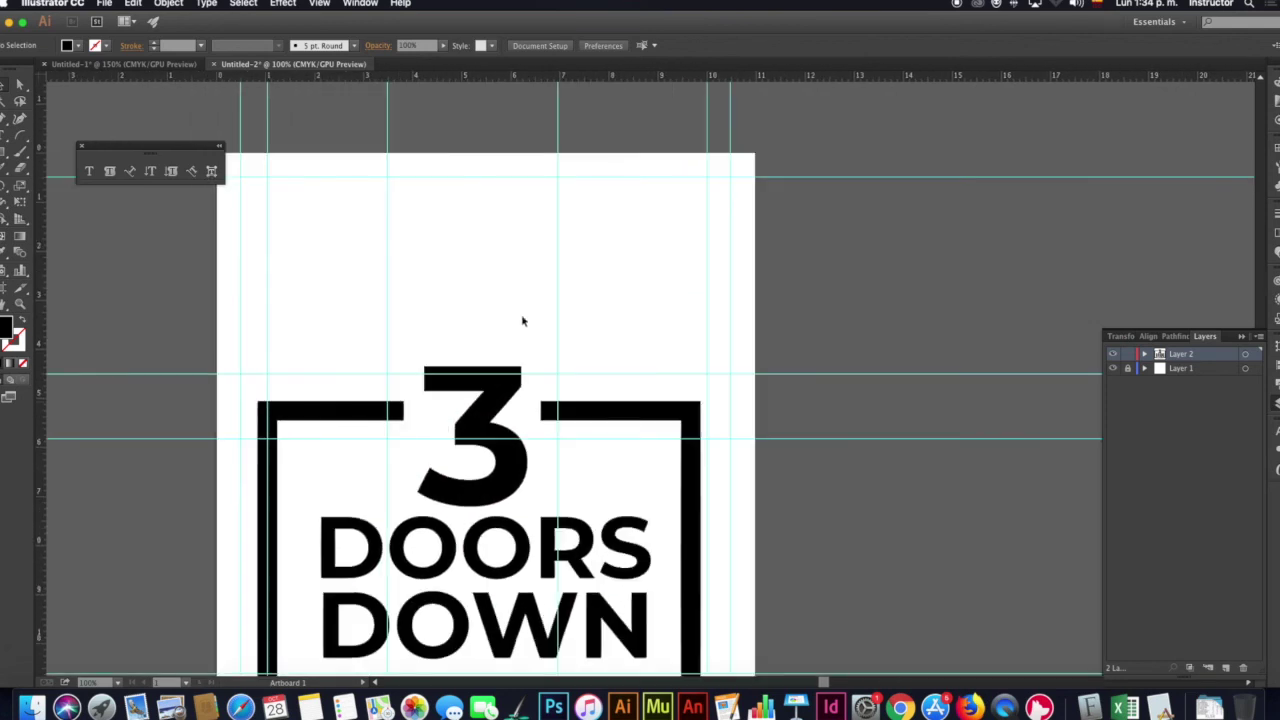
pyautogui.scroll(-5, 521, 343)
pyautogui.scroll(3, 521, 343)
pyautogui.scroll(2, 508, 186)
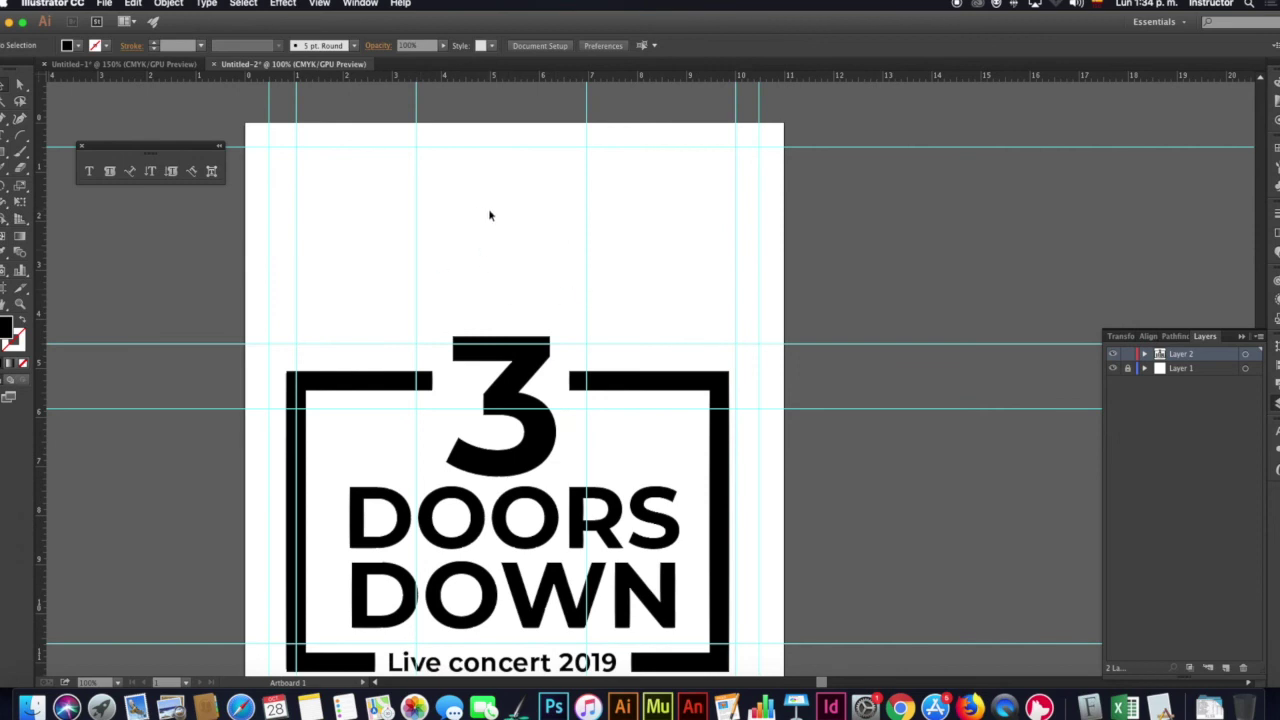
pyautogui.press('t')
pyautogui.write('Amaury Sánchez Presenta:')
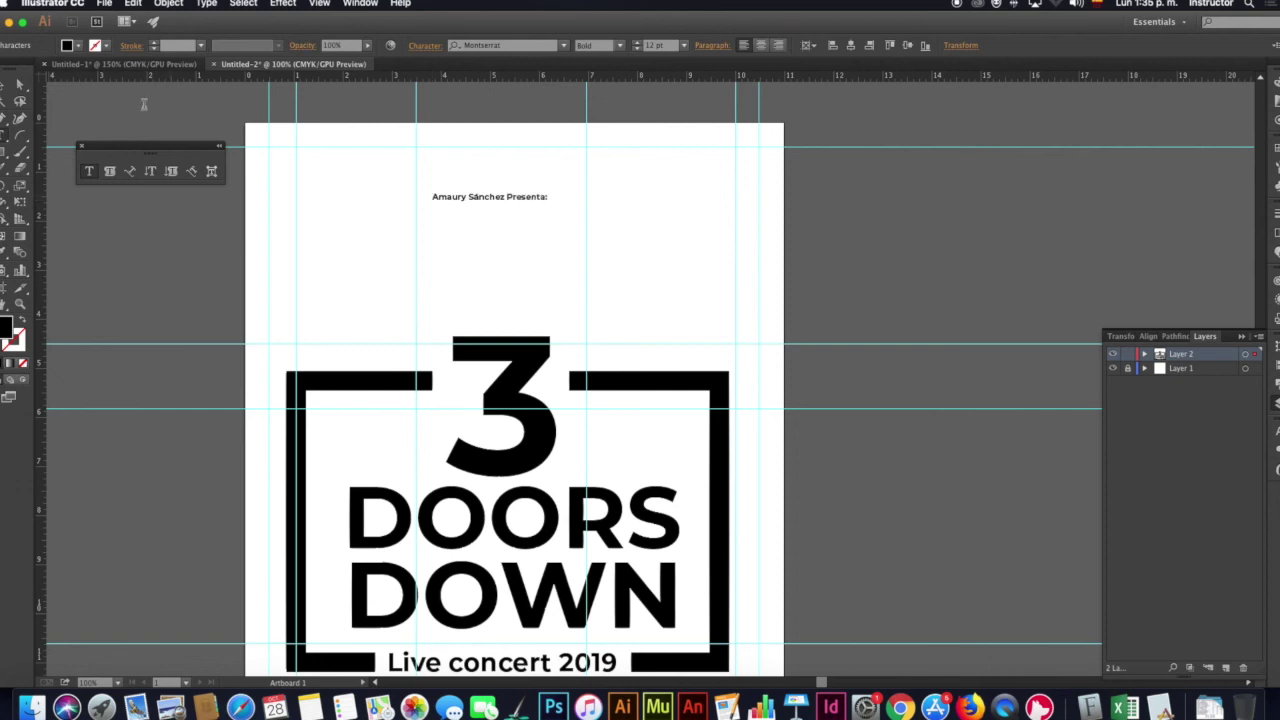
# Enlarge the presenter credit line and move it lower
pyautogui.click(19, 84)
pyautogui.moveTo(549, 203); pyautogui.dragTo(622, 270)
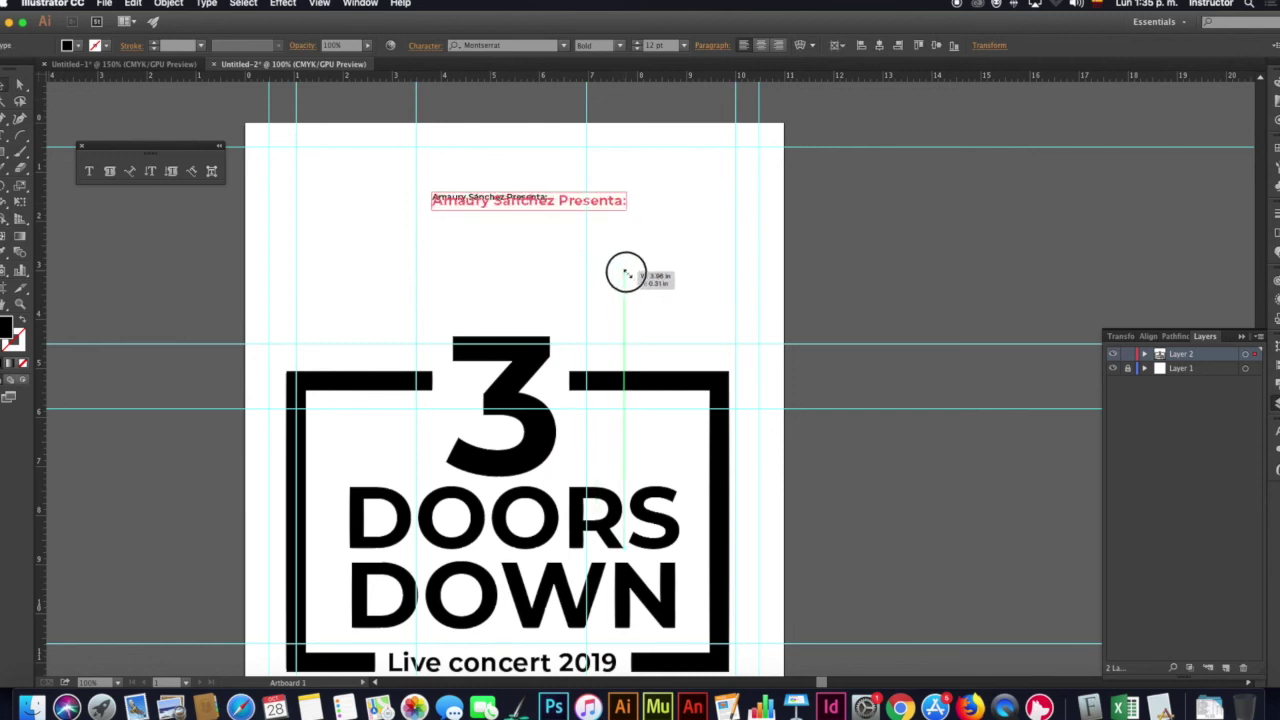
pyautogui.moveTo(622, 270); pyautogui.dragTo(620, 268)
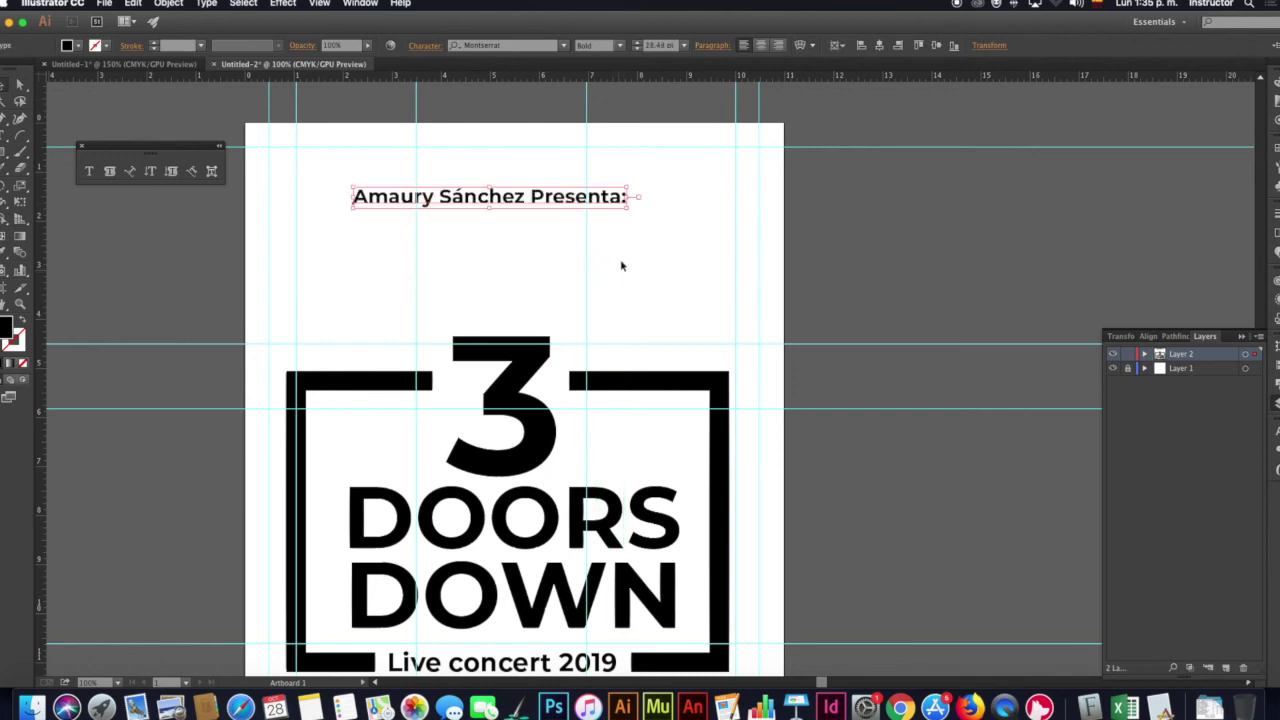
pyautogui.moveTo(505, 199)
pyautogui.mouseDown()
pyautogui.moveTo(538, 262)
pyautogui.moveTo(543, 248)
pyautogui.moveTo(537, 262)
pyautogui.mouseUp()
pyautogui.click(640, 229)
# Duplicate the presenter line and place the copy below the logo
pyautogui.scroll(-3, 660, 190)
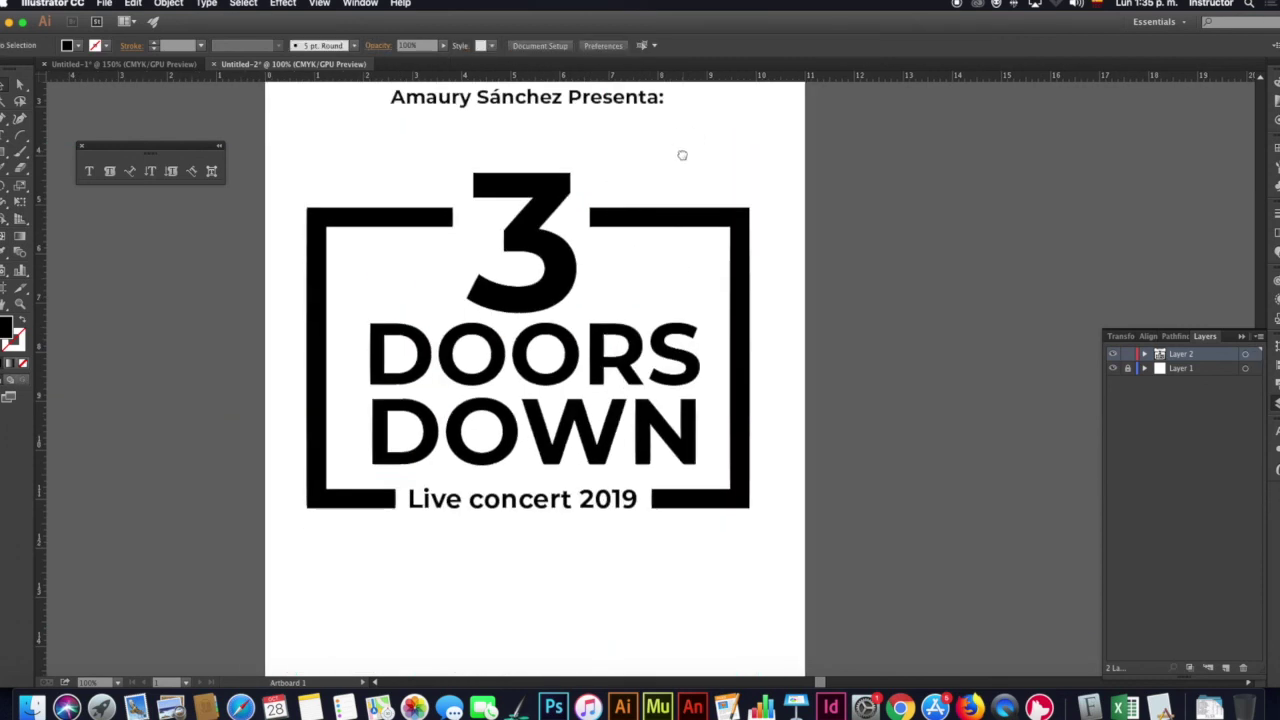
pyautogui.scroll(-2, 660, 330)
pyautogui.scroll(2, 662, 320)
pyautogui.press('super+semicolon')
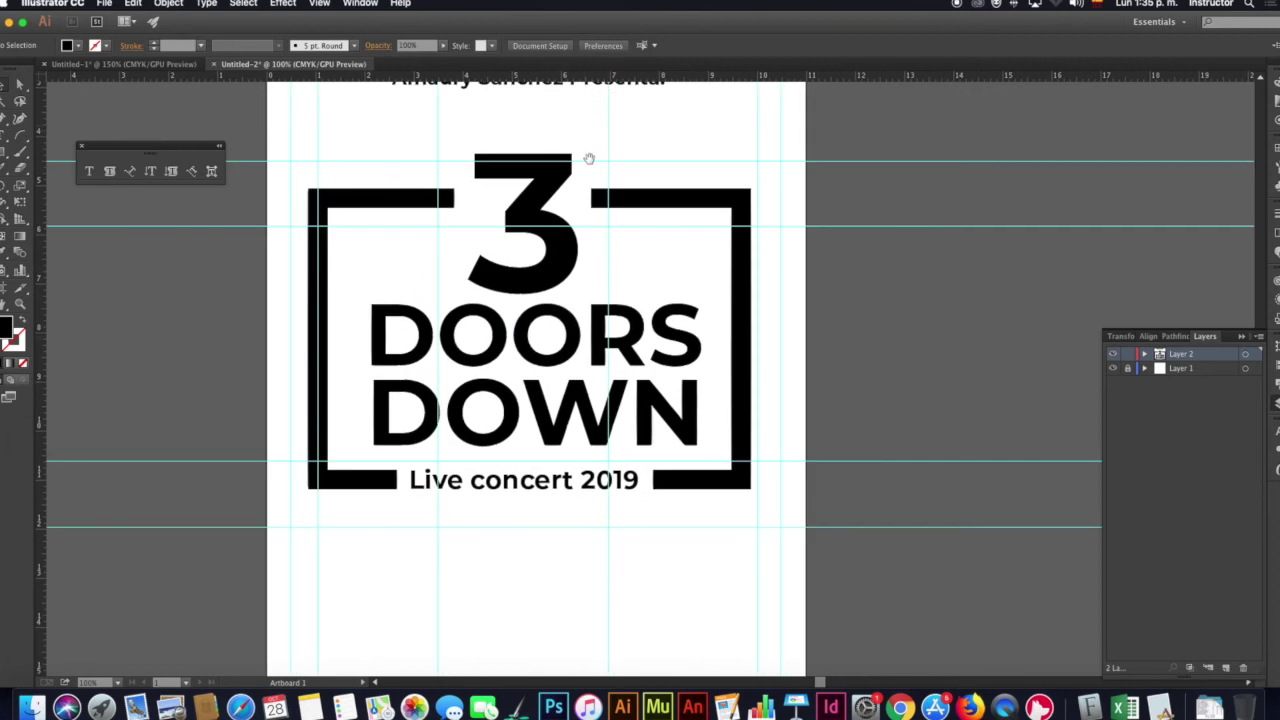
pyautogui.scroll(2, 563, 123)
pyautogui.moveTo(563, 123); pyautogui.dragTo(604, 610)
pyautogui.scroll(-5, 631, 551)
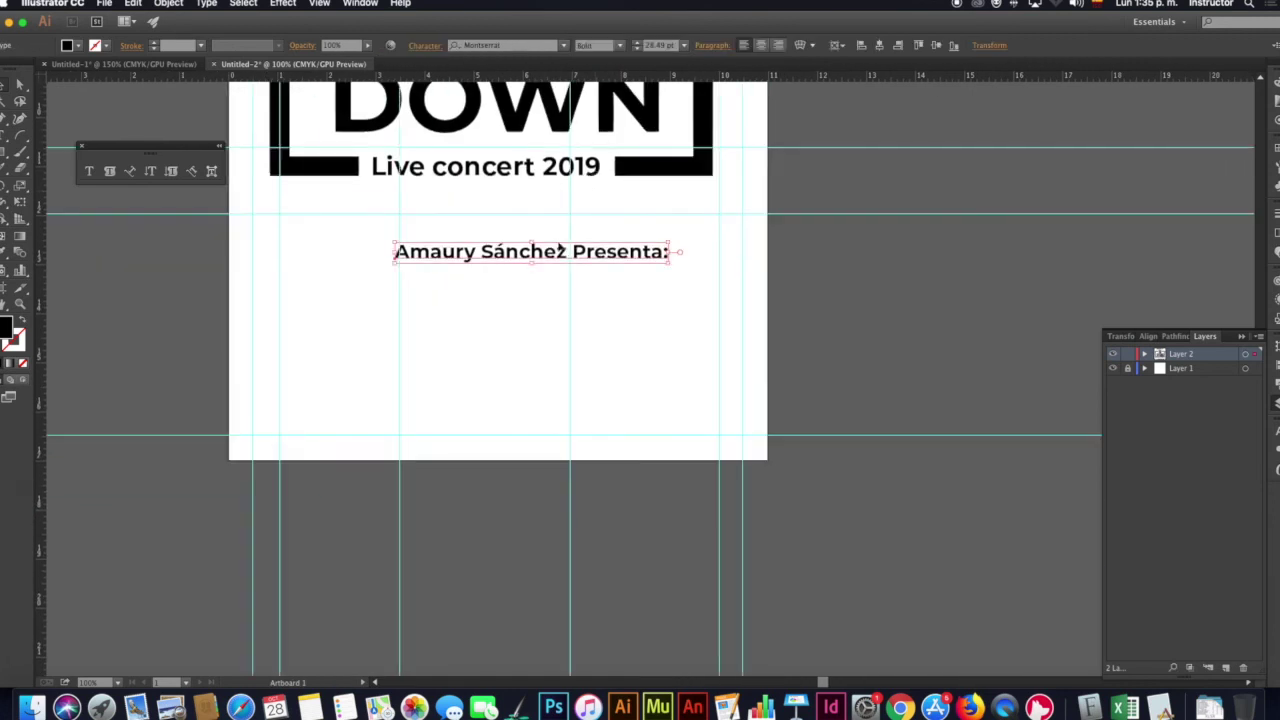
pyautogui.moveTo(543, 251); pyautogui.dragTo(493, 286)
# Replace the copied heading's text with 2
pyautogui.doubleClick(493, 286)
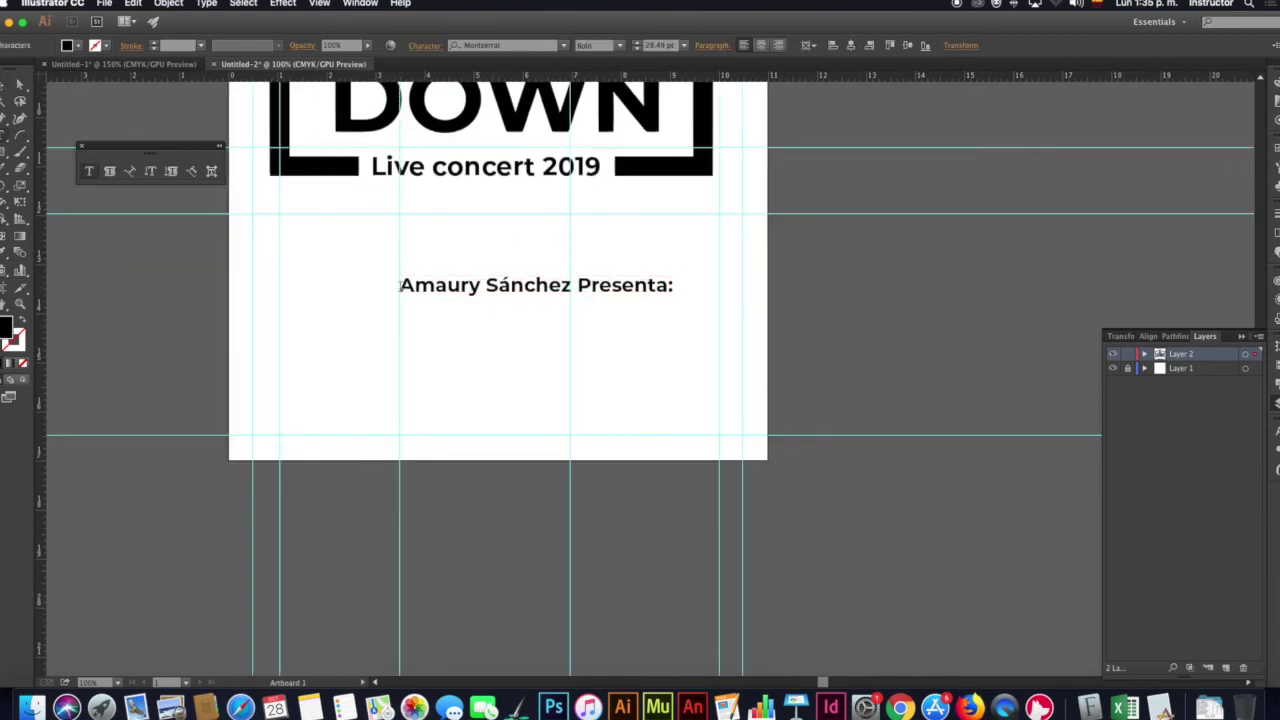
pyautogui.moveTo(400, 286); pyautogui.dragTo(749, 289)
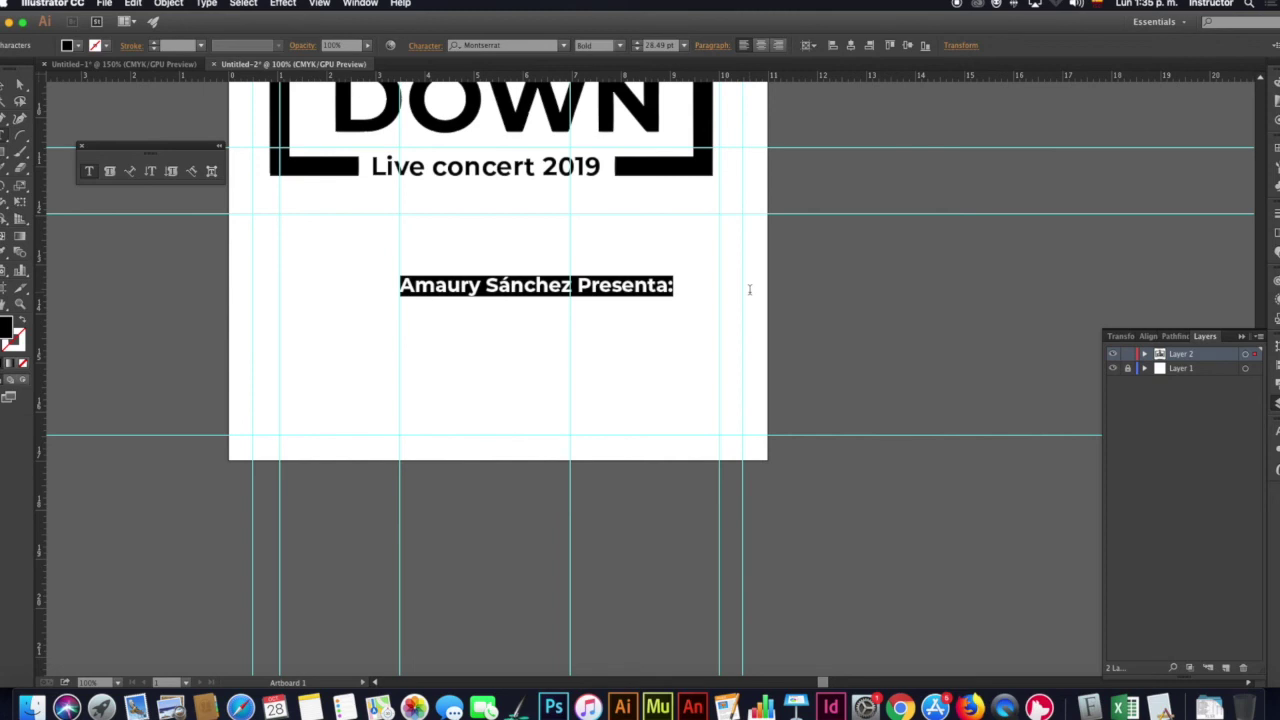
pyautogui.write('22')
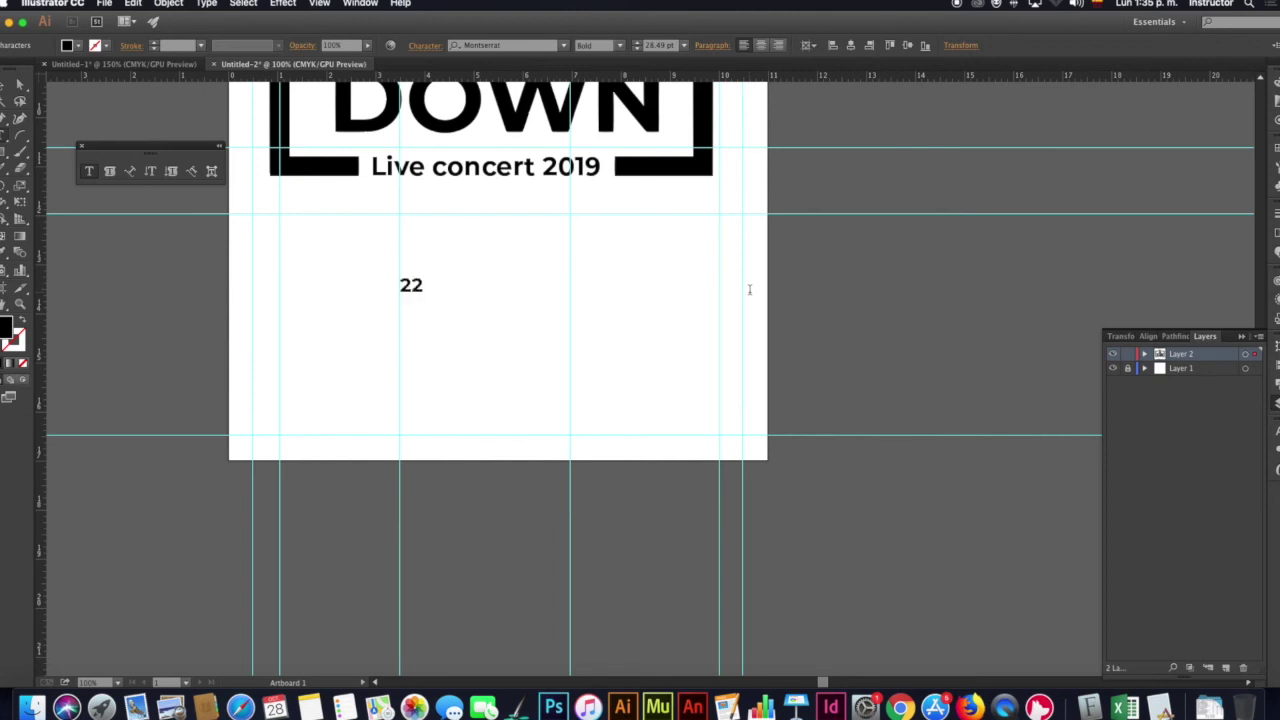
pyautogui.press('BackSpace')
# Type '22 de Noviembre del 2019', '7:00 pm', 'Auditorio 1' and 'ITLA' as four lines
pyautogui.write('22')
pyautogui.press('BackSpace')
pyautogui.write('de Noviembre del')
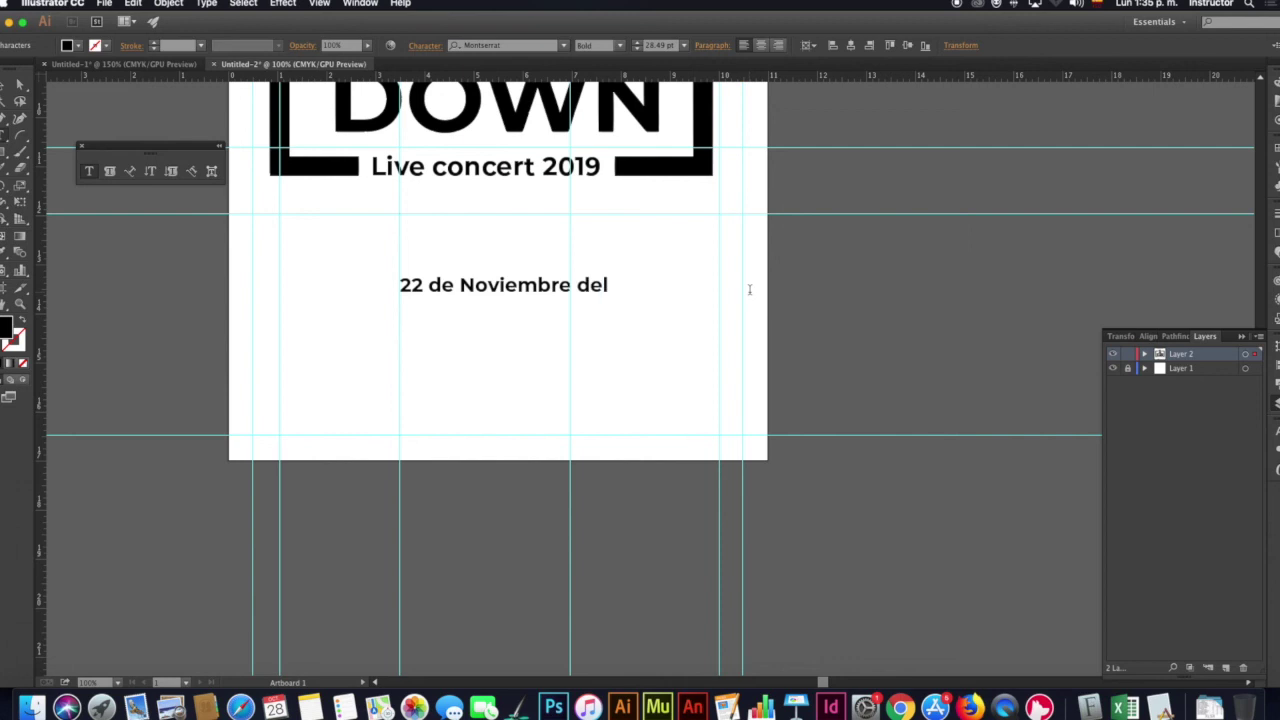
pyautogui.write('019')
pyautogui.write('dio')
pyautogui.press('BackSpace')
pyautogui.press('BackSpace')
pyautogui.press('BackSpace')
pyautogui.press('BackSpace')
pyautogui.write('Auditorio 1,')
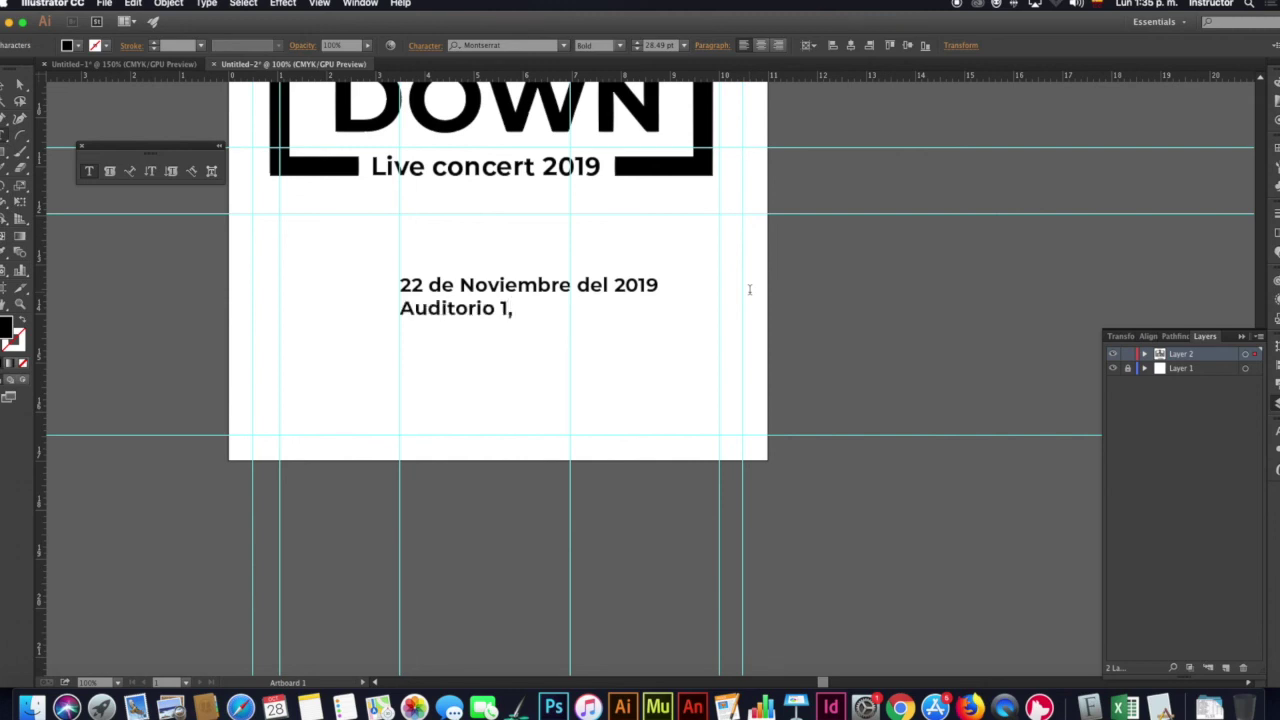
pyautogui.write('TLA')
pyautogui.press('Return')
pyautogui.write('7:')
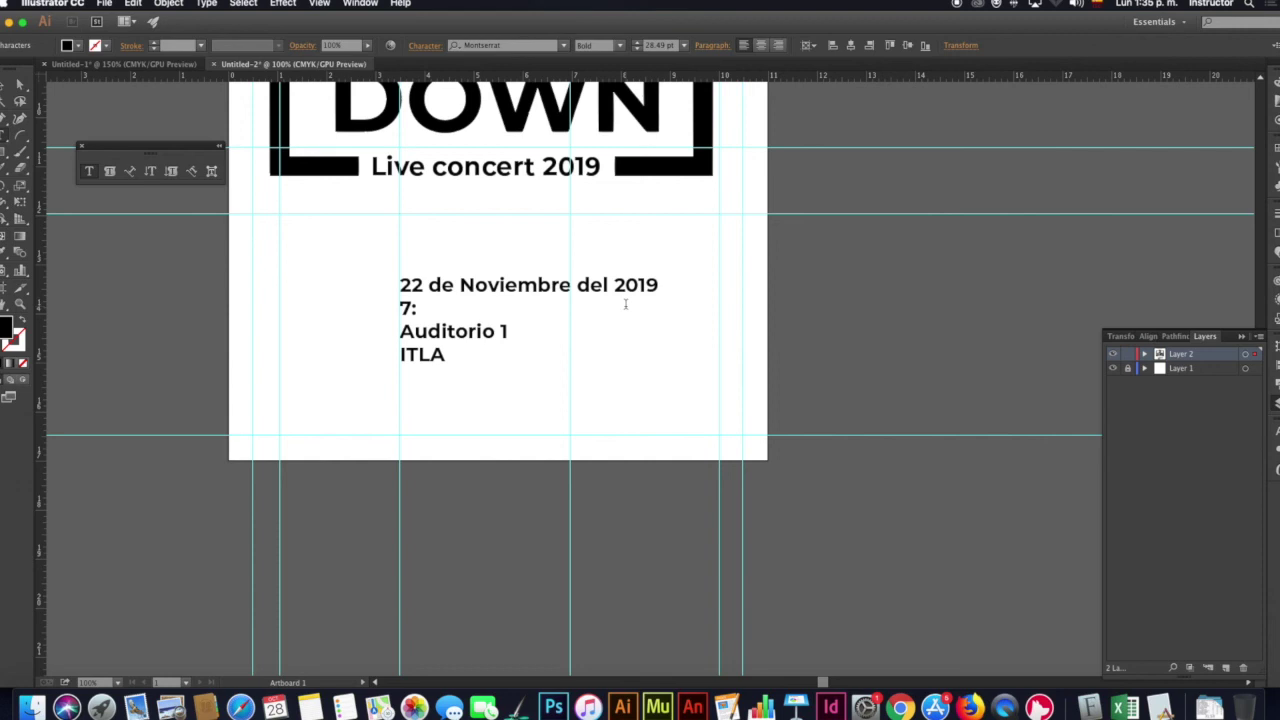
pyautogui.write('00 pm')
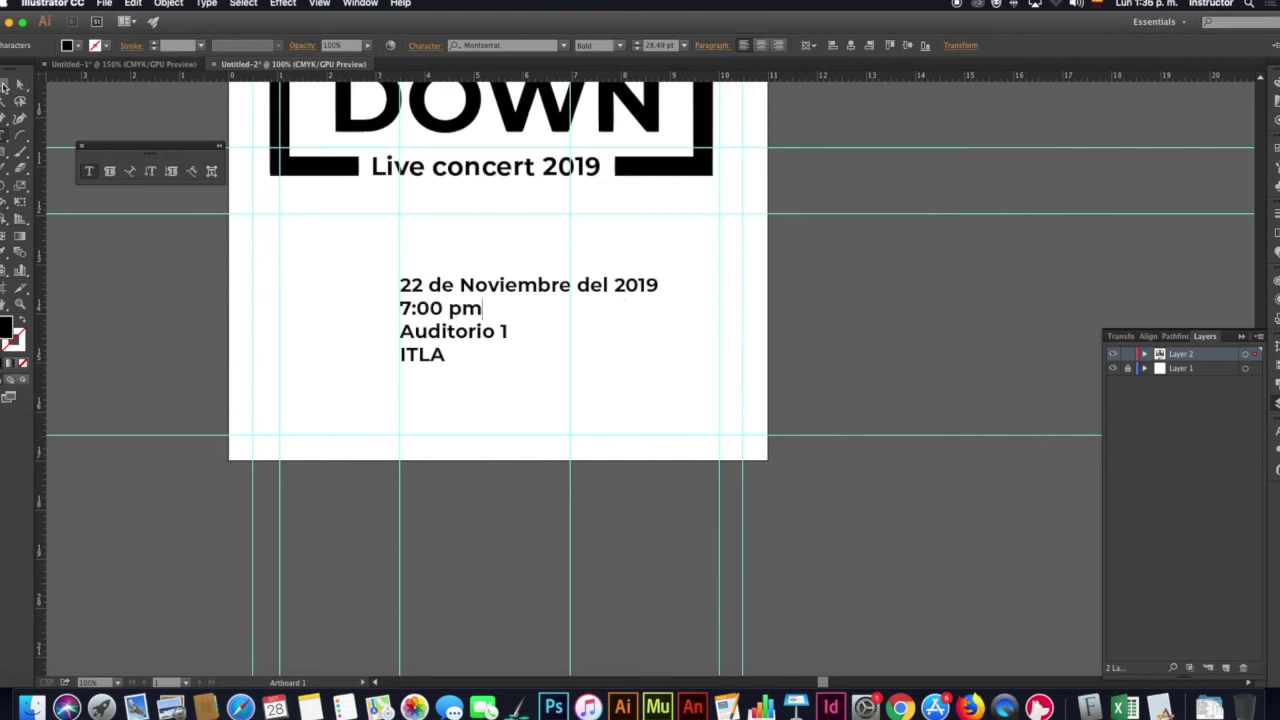
pyautogui.click(12, 84)
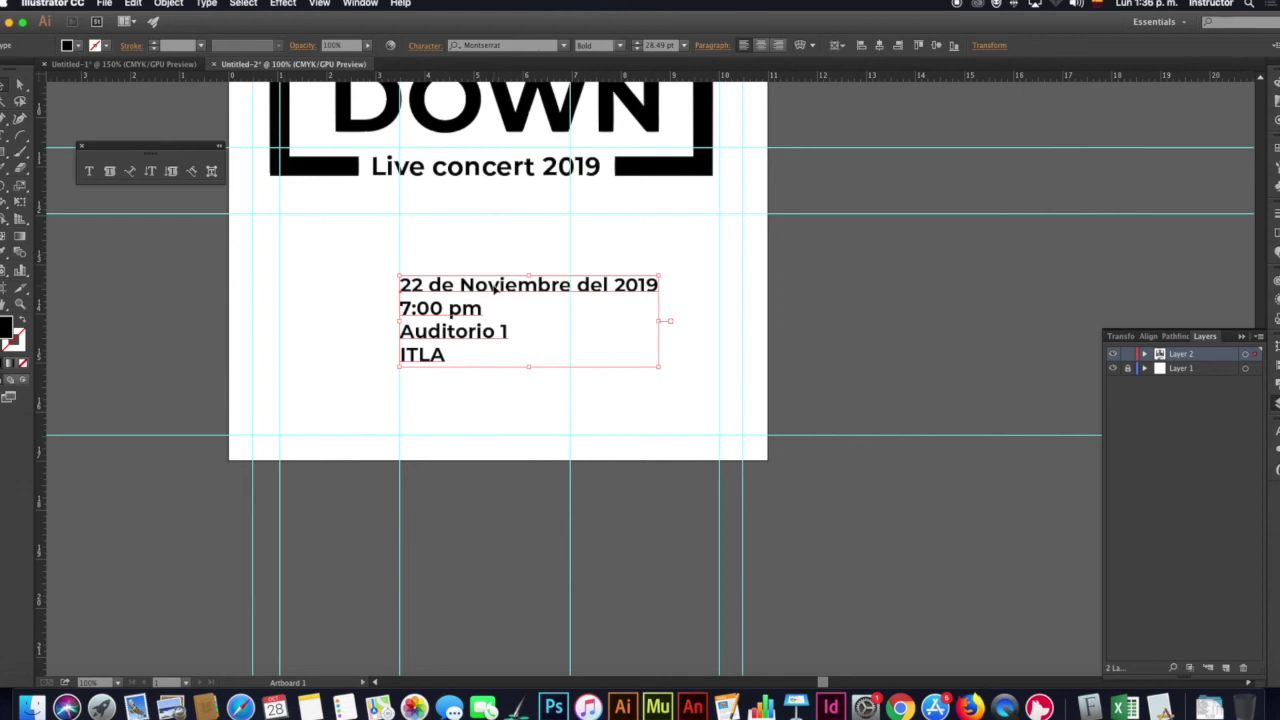
# Convert the date and venue block to outlines
pyautogui.click(206, 3)
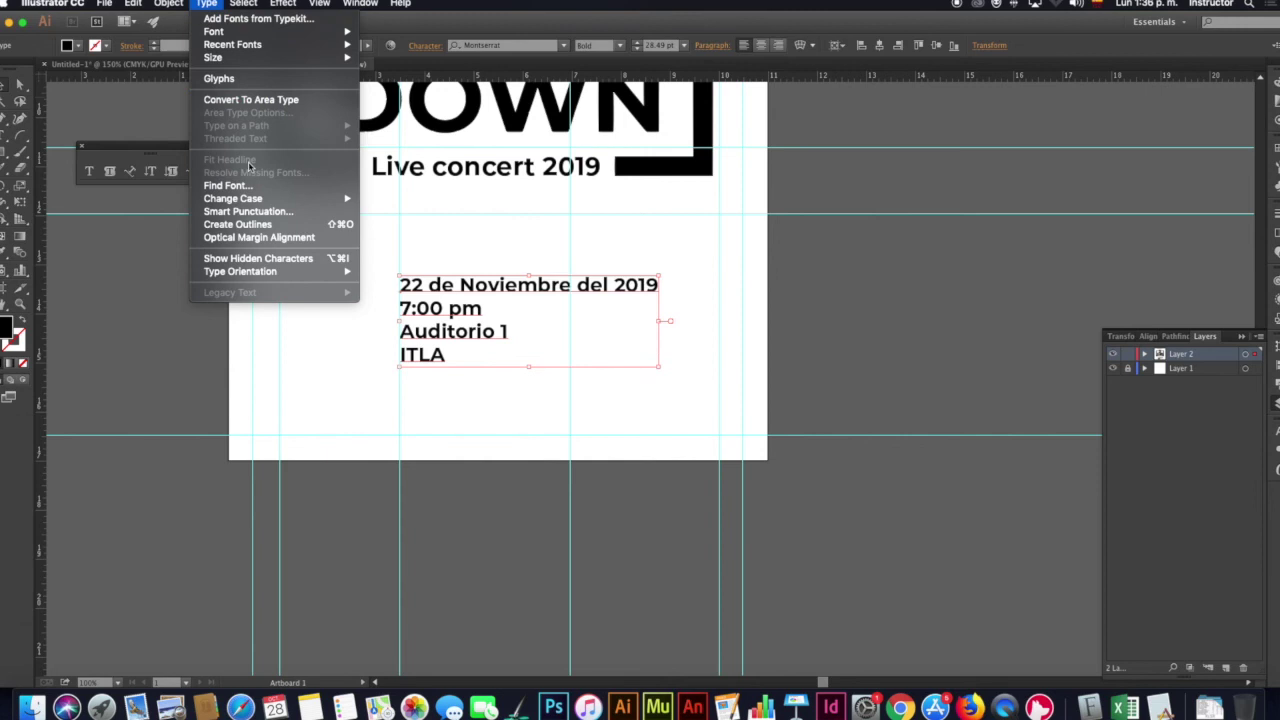
pyautogui.click(240, 225)
pyautogui.click(542, 230)
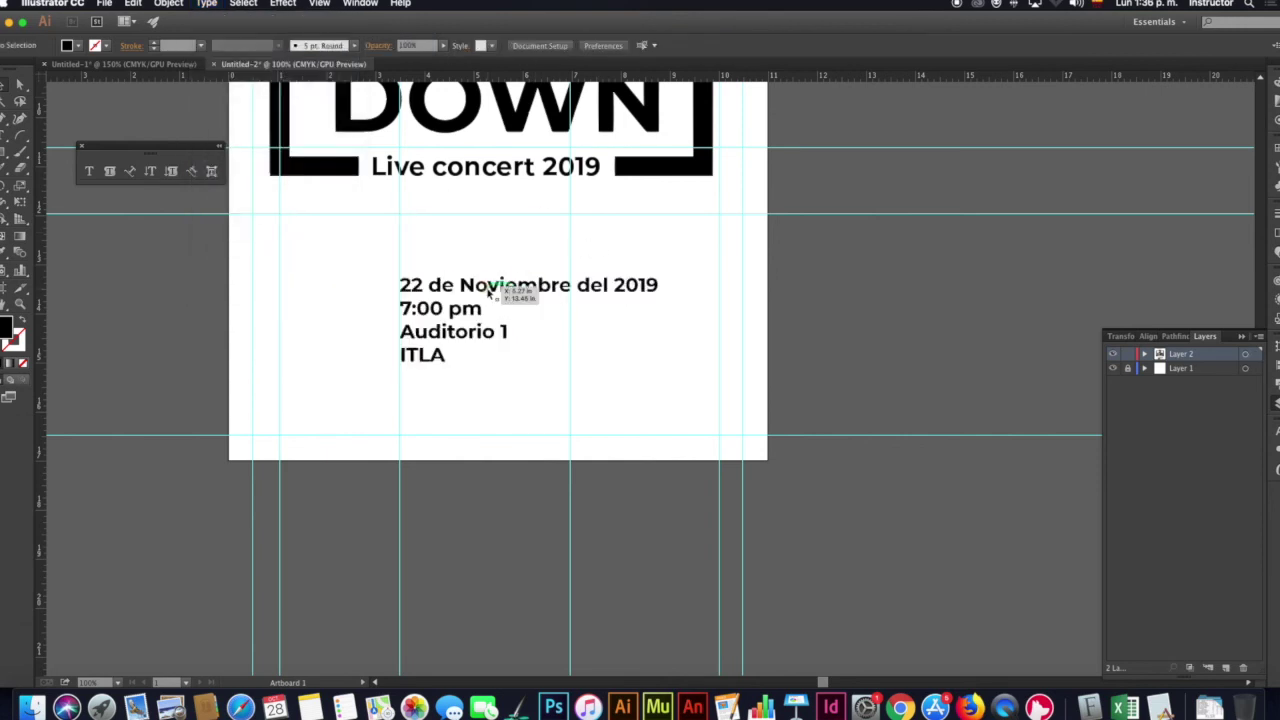
pyautogui.scroll(5, 557, 217)
pyautogui.scroll(5, 530, 310)
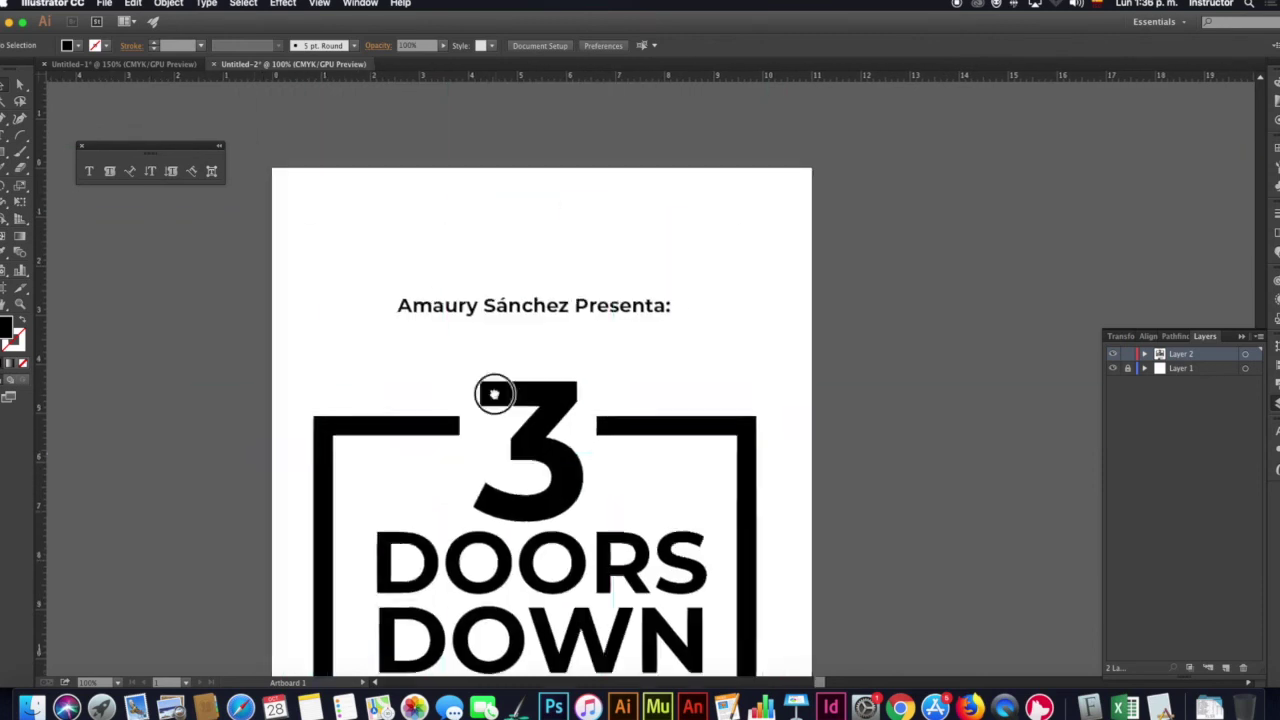
# Select all artwork on the alternative poster and convert the remaining text to outlines
pyautogui.click(530, 310)
pyautogui.click(207, 4)
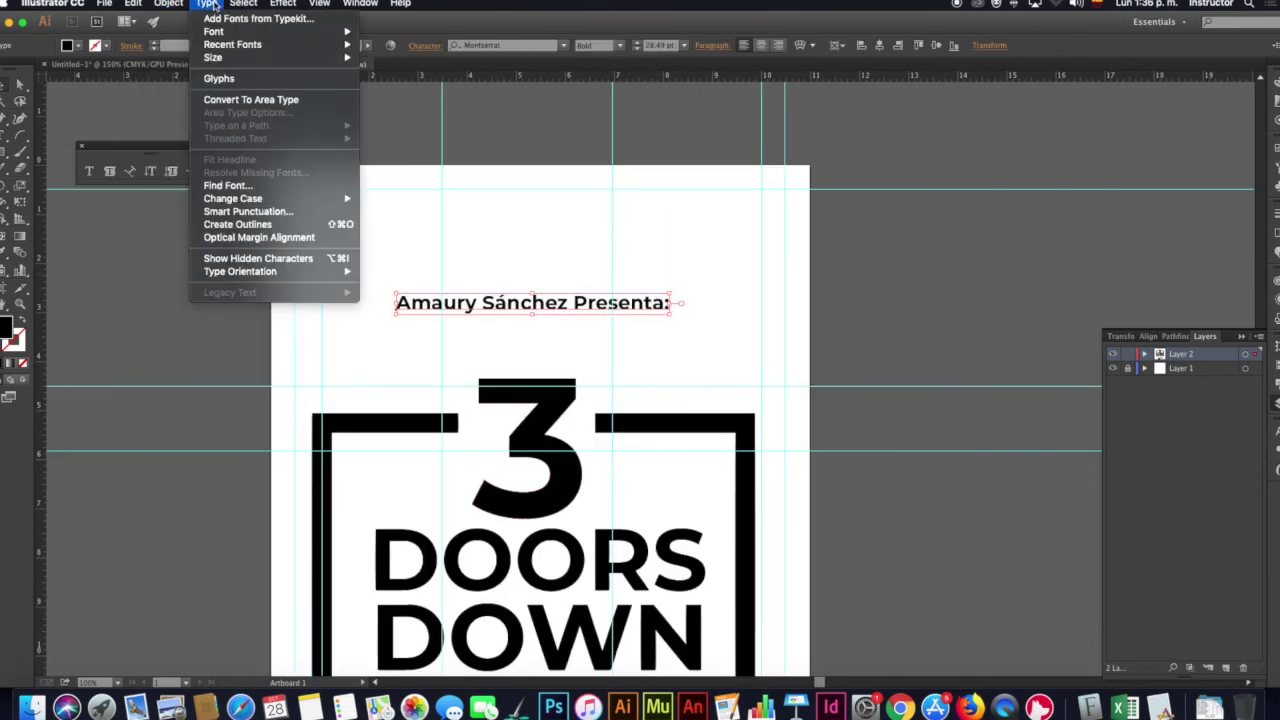
pyautogui.click(571, 234)
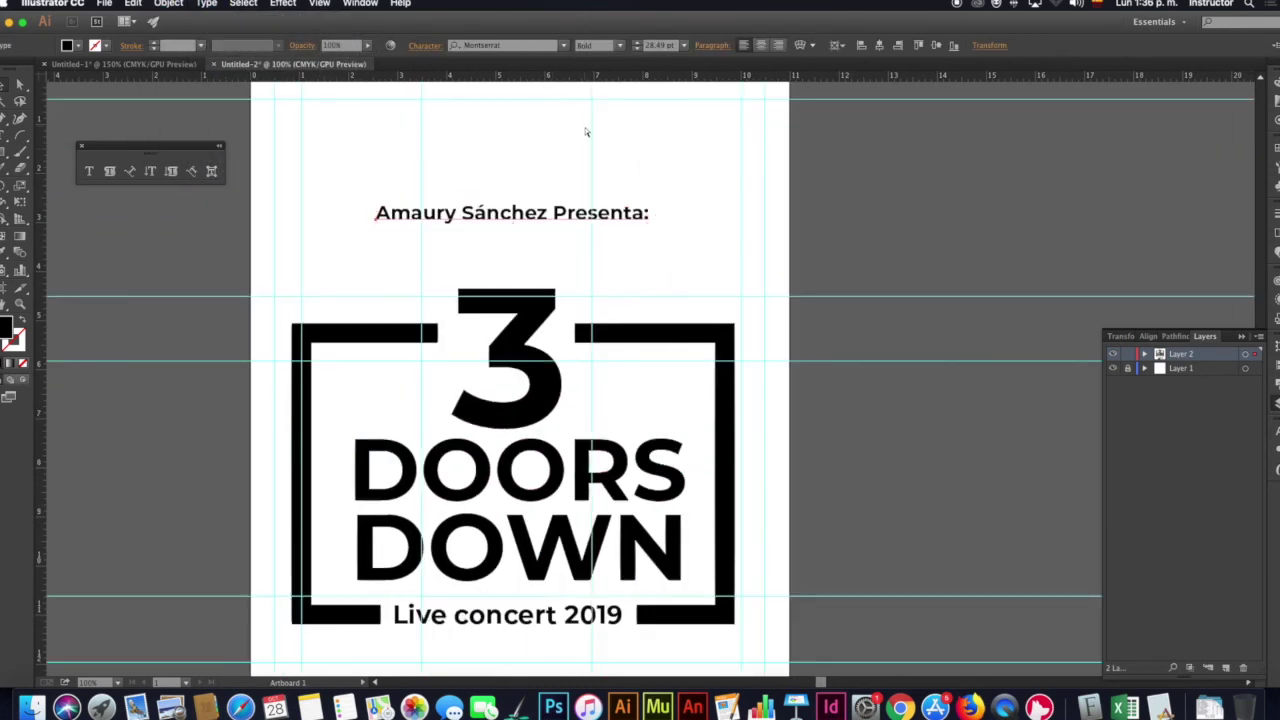
pyautogui.press('super+a')
pyautogui.click(168, 4)
pyautogui.moveTo(235, 138)
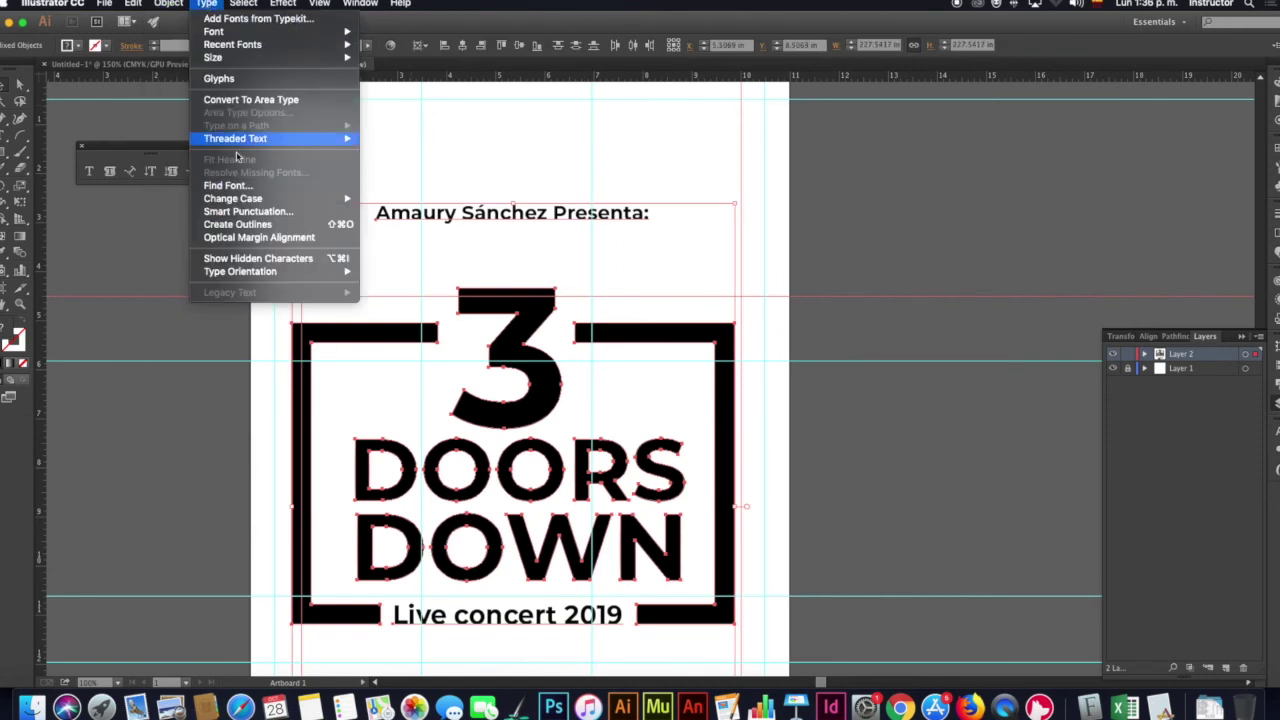
pyautogui.click(240, 224)
pyautogui.click(772, 190)
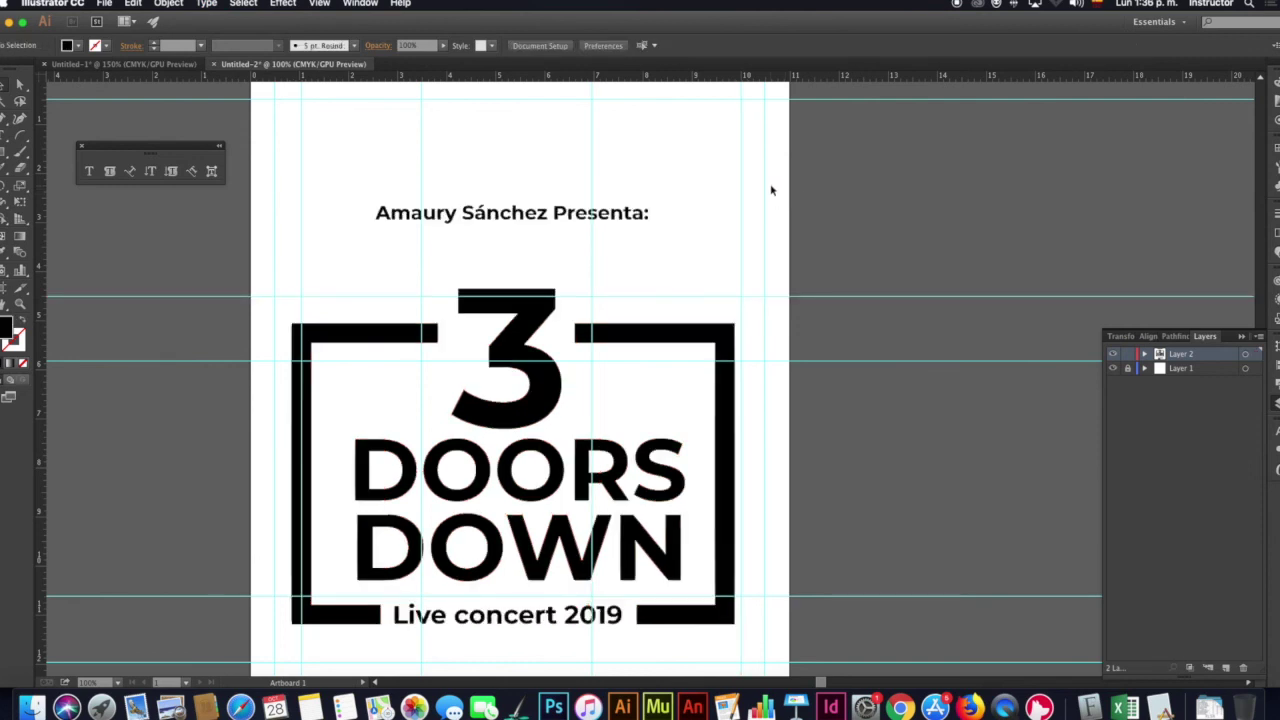
pyautogui.scroll(-2, 646, 223)
pyautogui.scroll(-4, 620, 300)
pyautogui.scroll(-3, 609, 327)
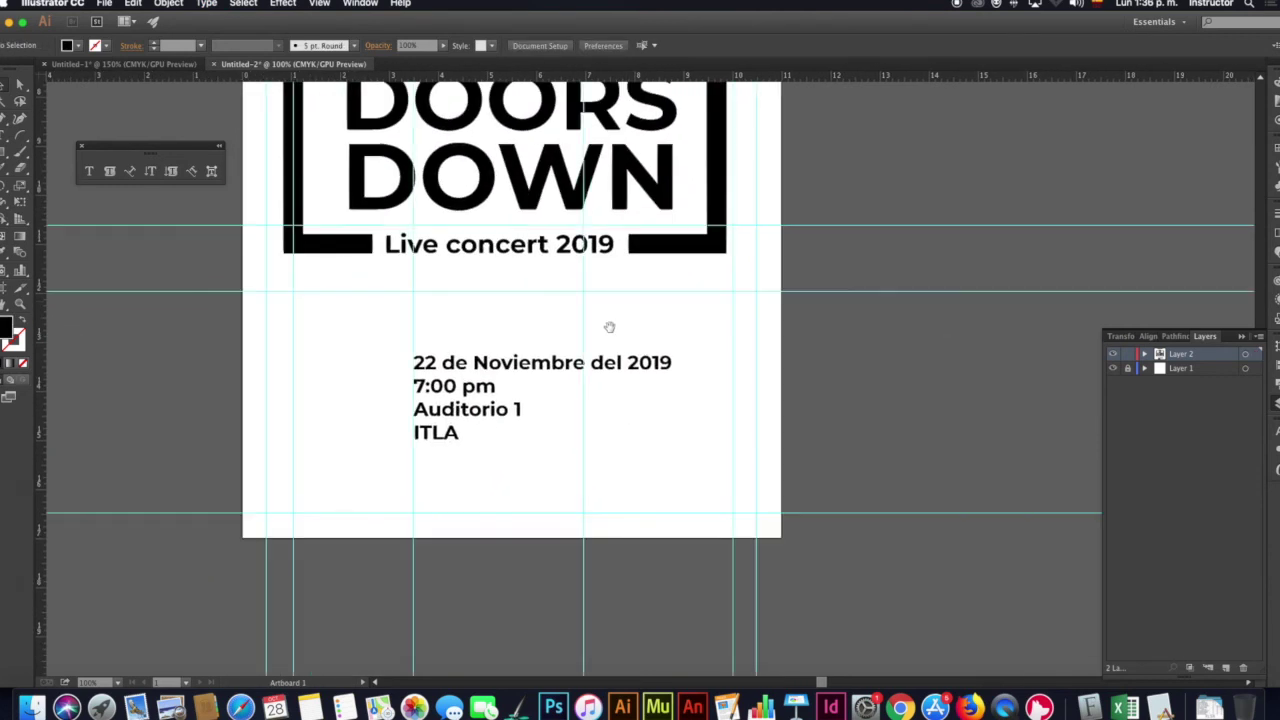
# Ungroup the outlined date and venue block
pyautogui.doubleClick(492, 366)
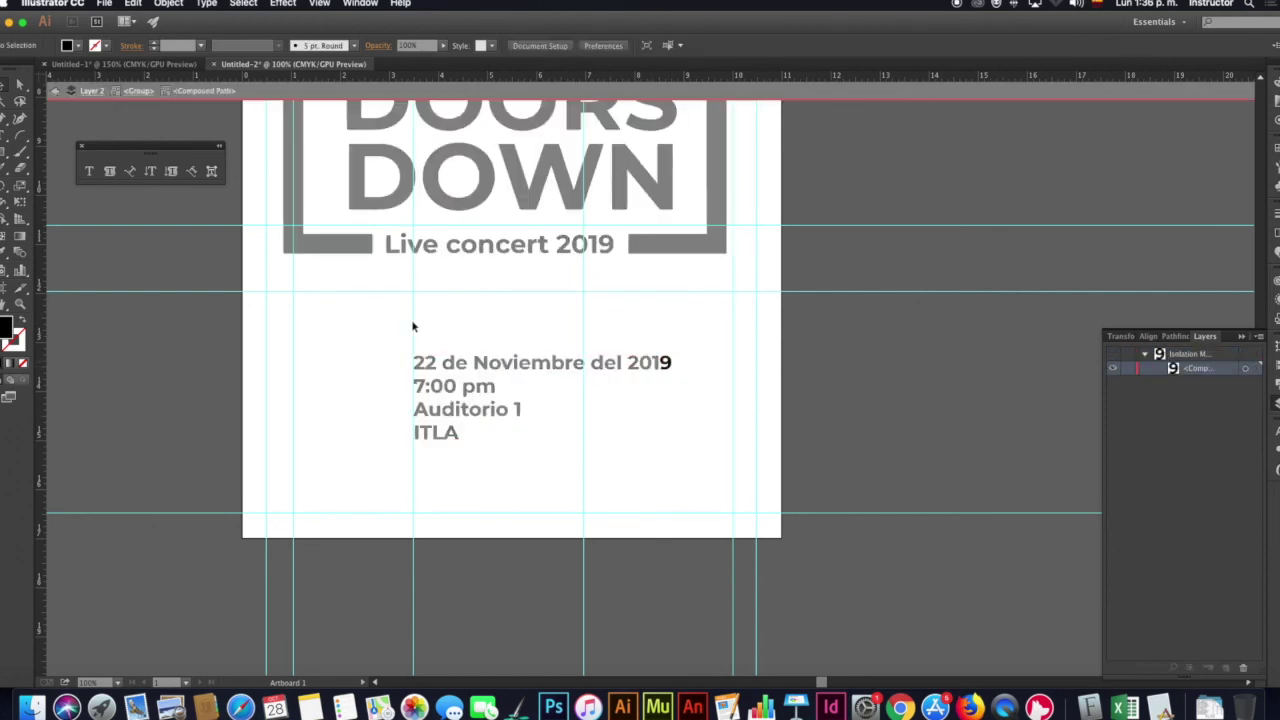
pyautogui.press('Escape')
pyautogui.click(421, 358)
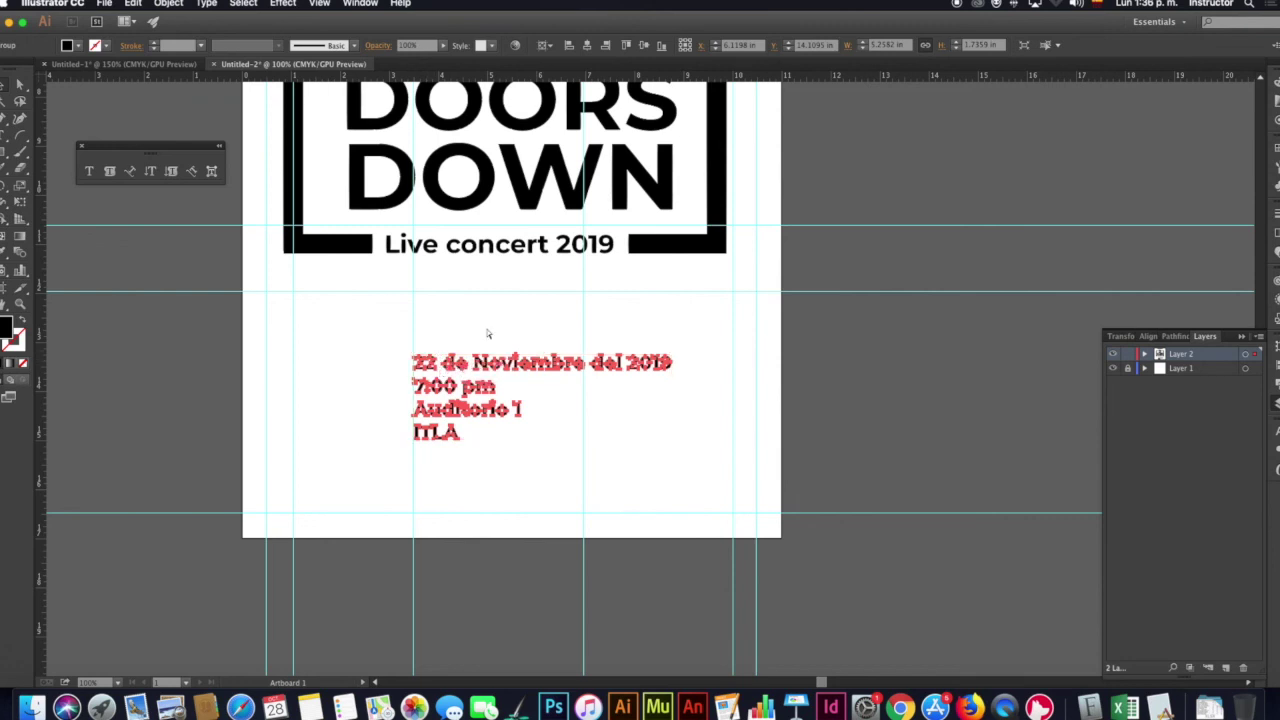
pyautogui.press('super+shift+g')
pyautogui.click(477, 327)
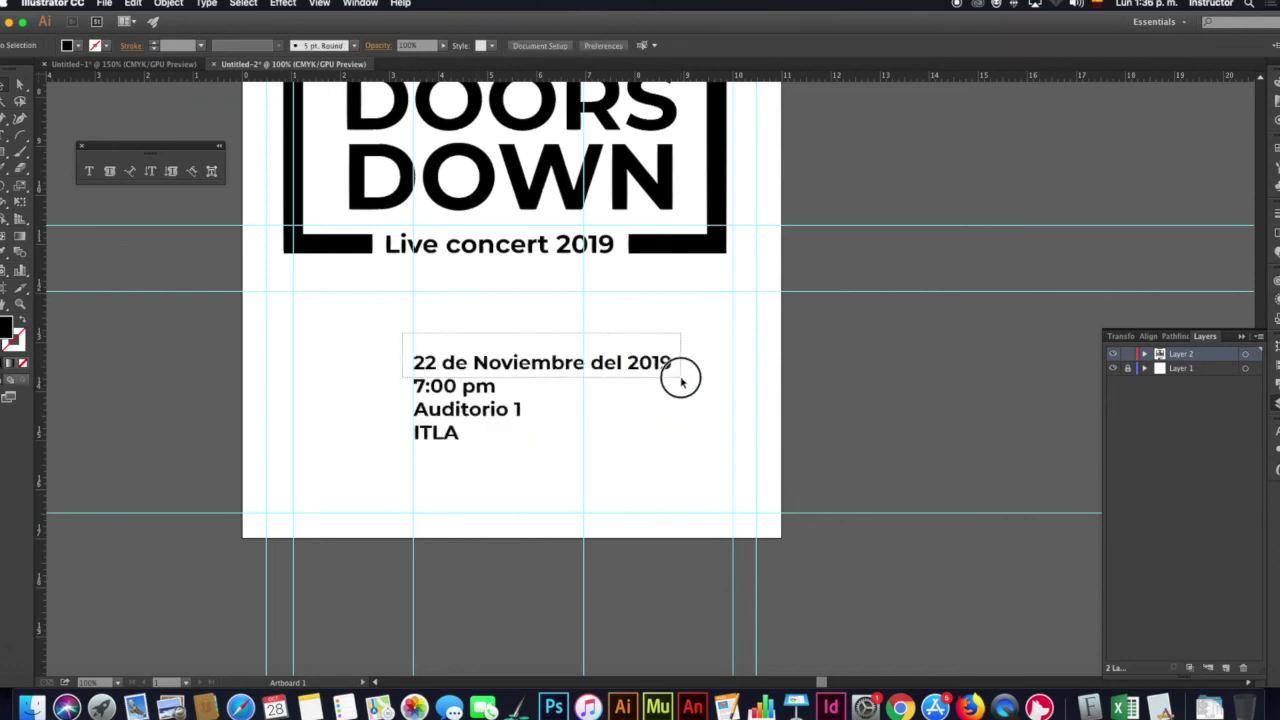
# Move the date line right of the time and venue, deleting 'de' after 22
pyautogui.hotkey('shift', 'e')
pyautogui.click(597, 362)
pyautogui.moveTo(655, 364); pyautogui.dragTo(830, 388)
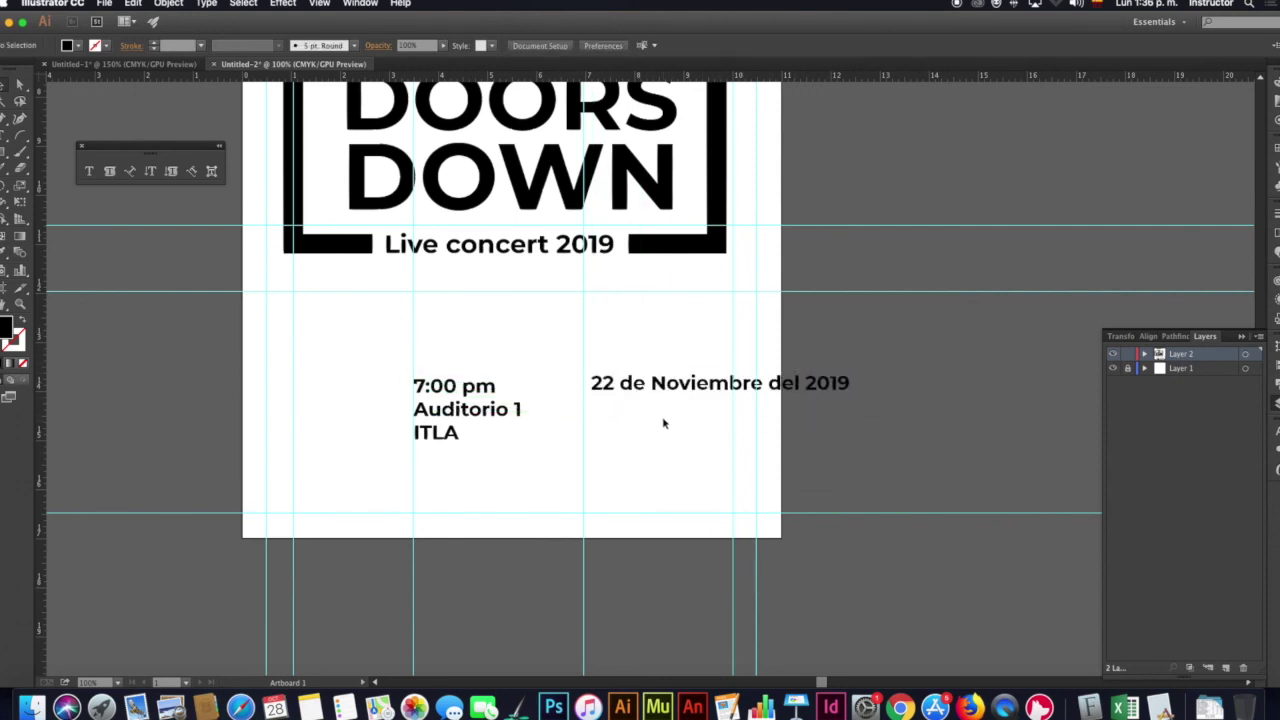
pyautogui.keyDown('alt'); pyautogui.click(638, 385); pyautogui.keyUp('alt')
pyautogui.keyDown('alt'); pyautogui.click(628, 388); pyautogui.keyUp('alt')
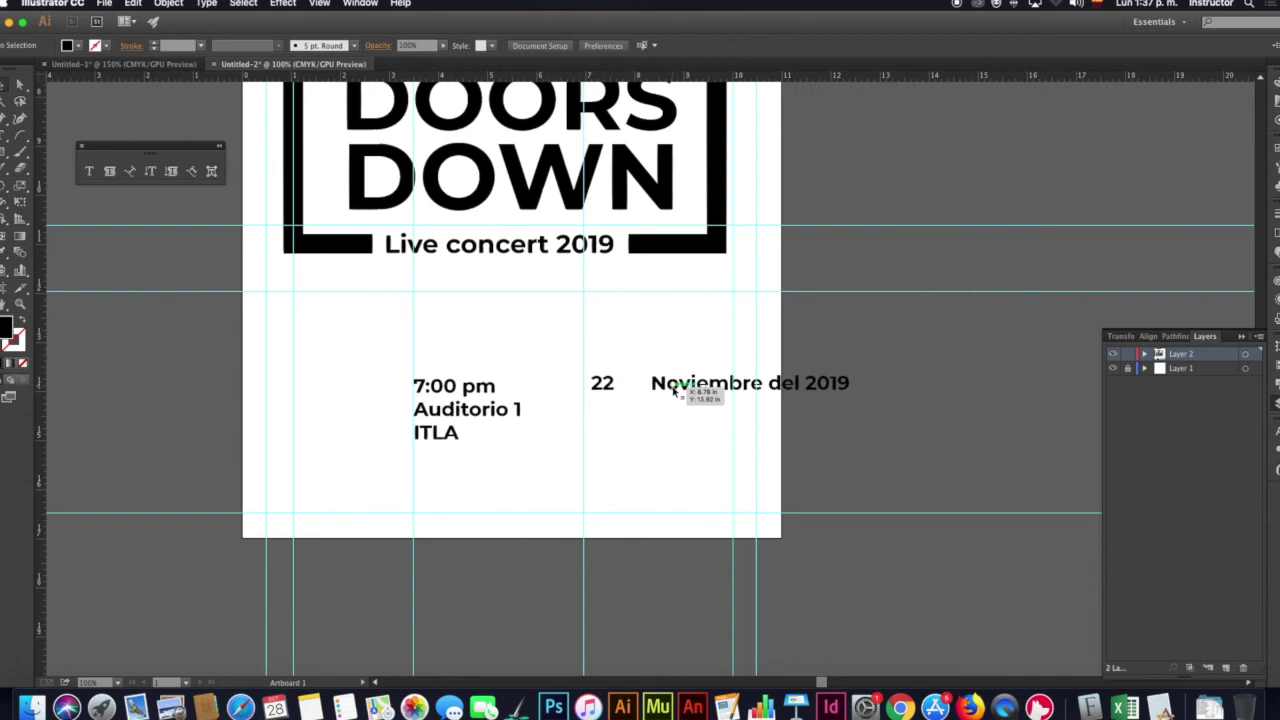
# Delete 'del' and stack 2019 below Noviembre, aligning the two
pyautogui.click(790, 386)
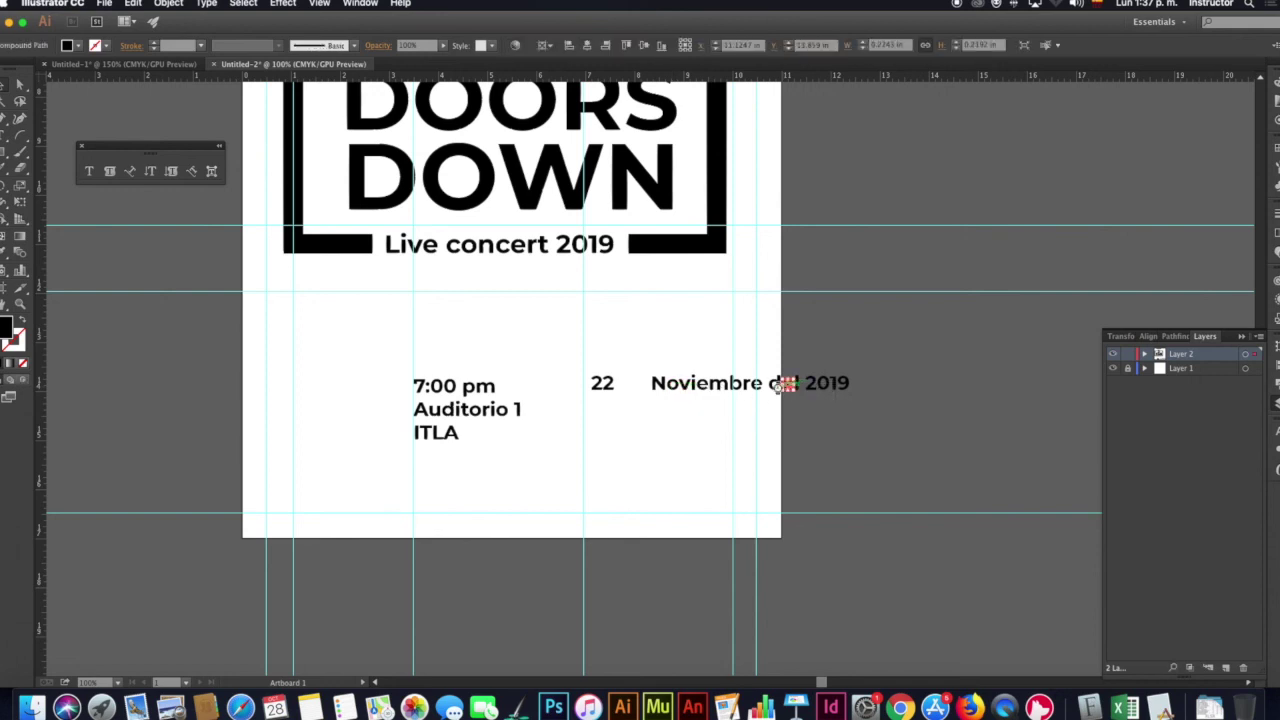
pyautogui.press('Delete')
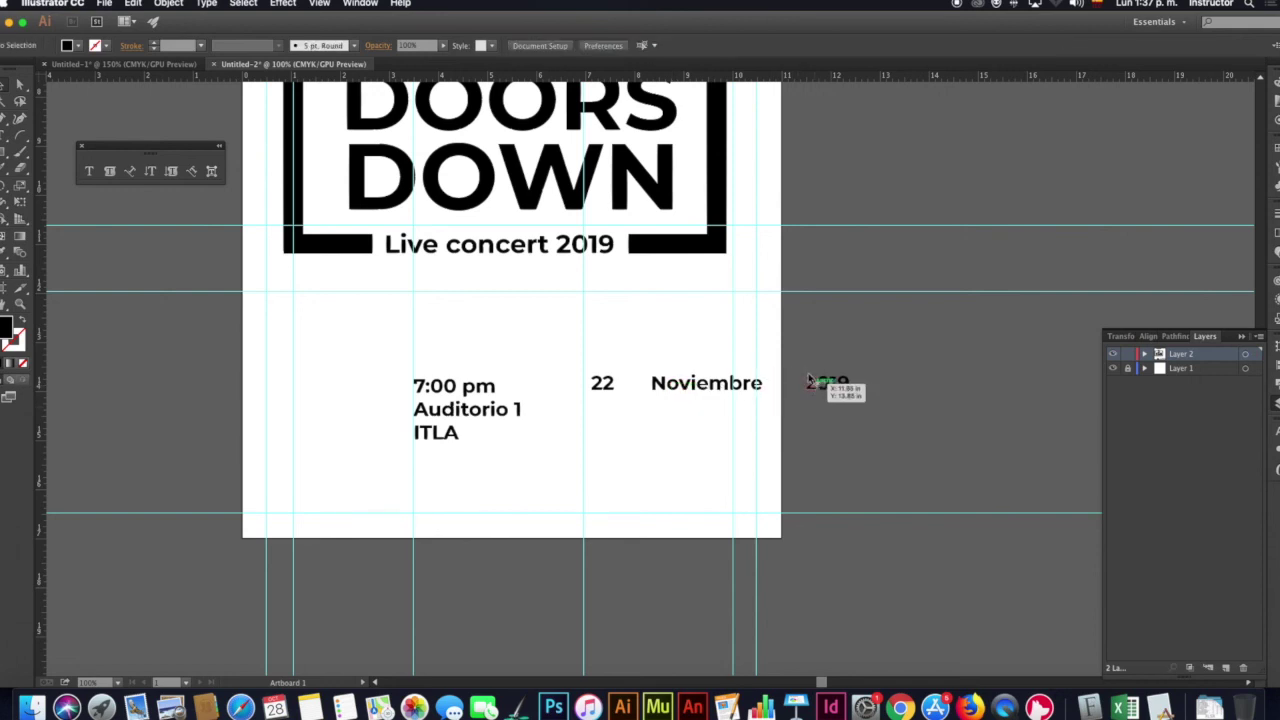
pyautogui.moveTo(836, 388); pyautogui.dragTo(750, 406)
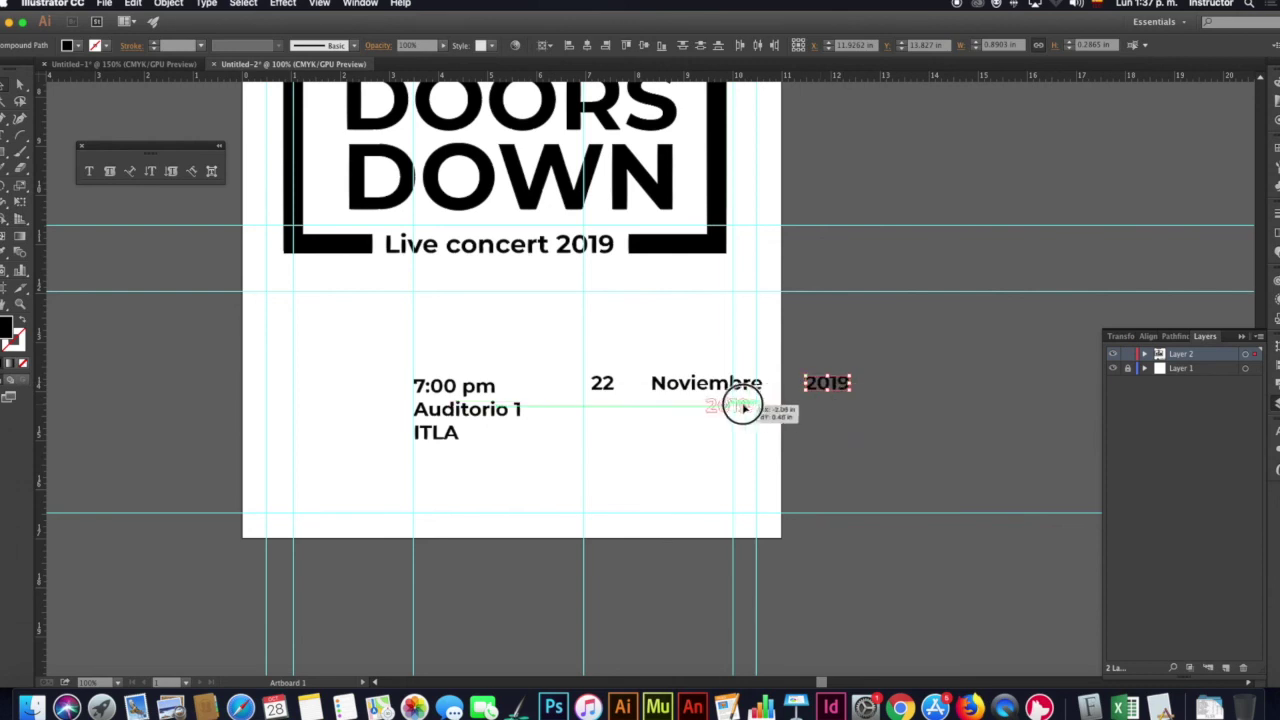
pyautogui.moveTo(750, 406); pyautogui.dragTo(634, 429)
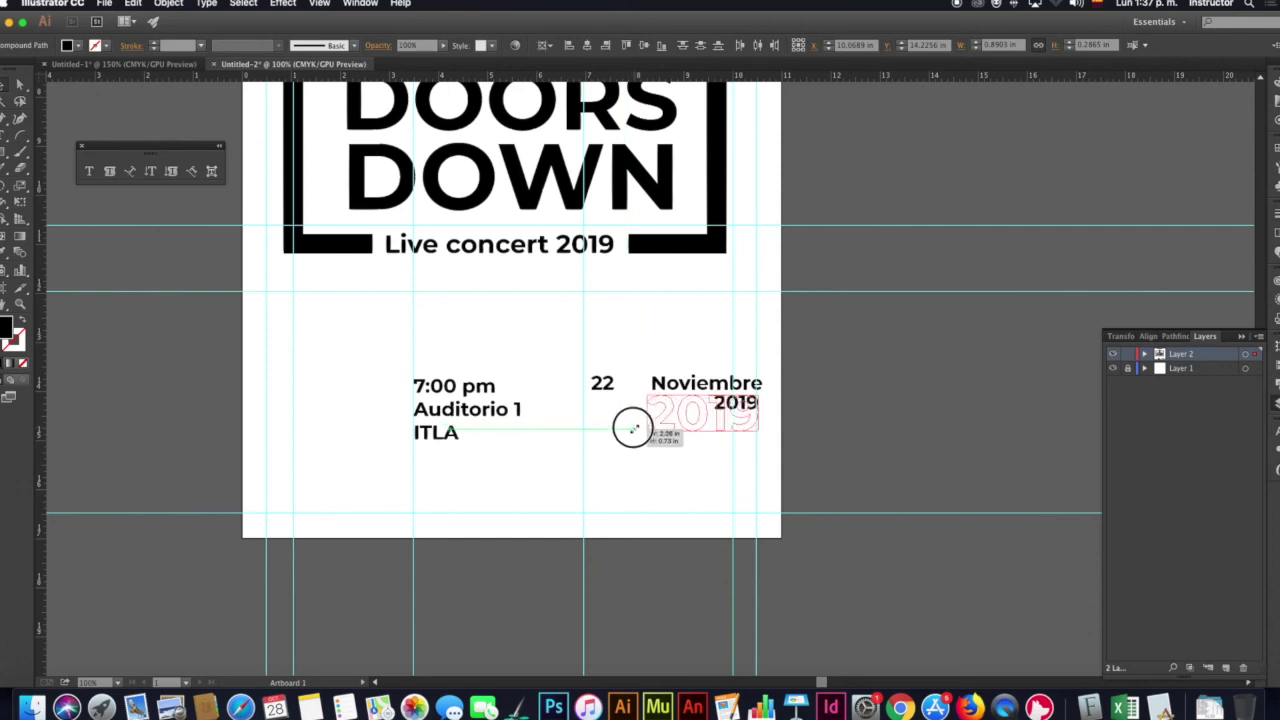
pyautogui.moveTo(634, 429); pyautogui.dragTo(635, 429)
pyautogui.click(667, 383)
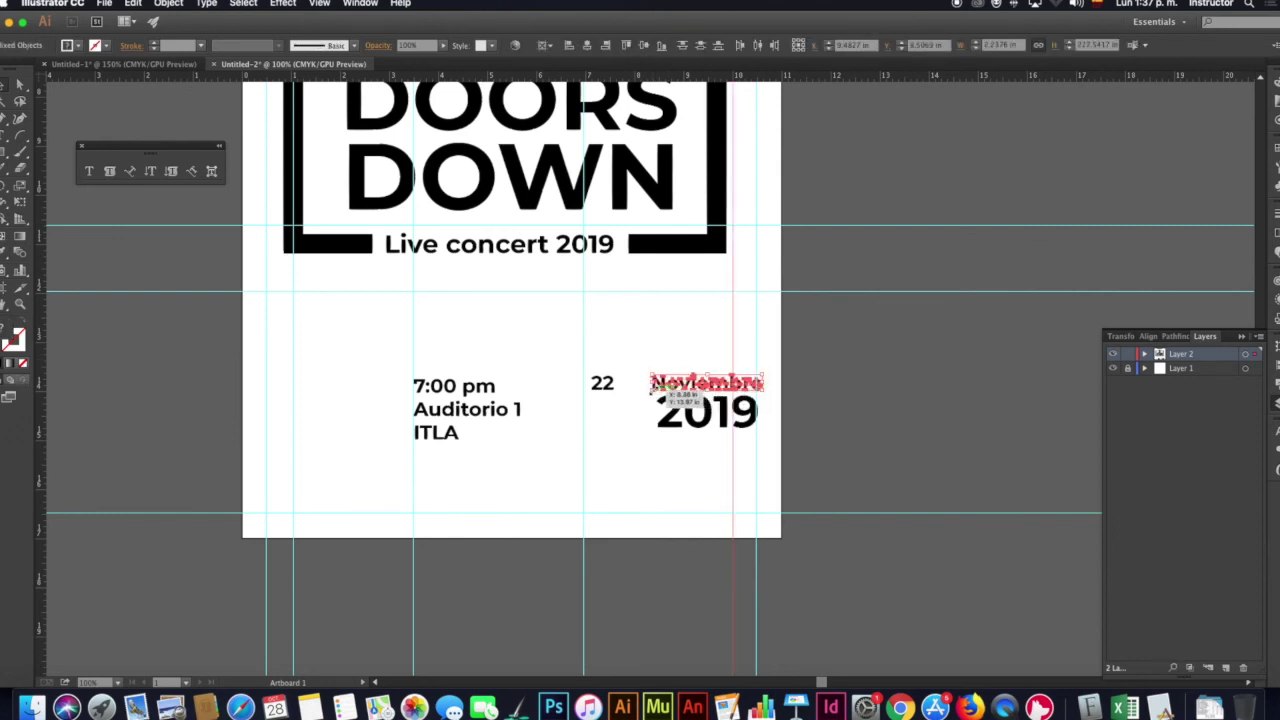
pyautogui.moveTo(678, 396); pyautogui.dragTo(682, 396)
pyautogui.press('Down')
pyautogui.press('Down')
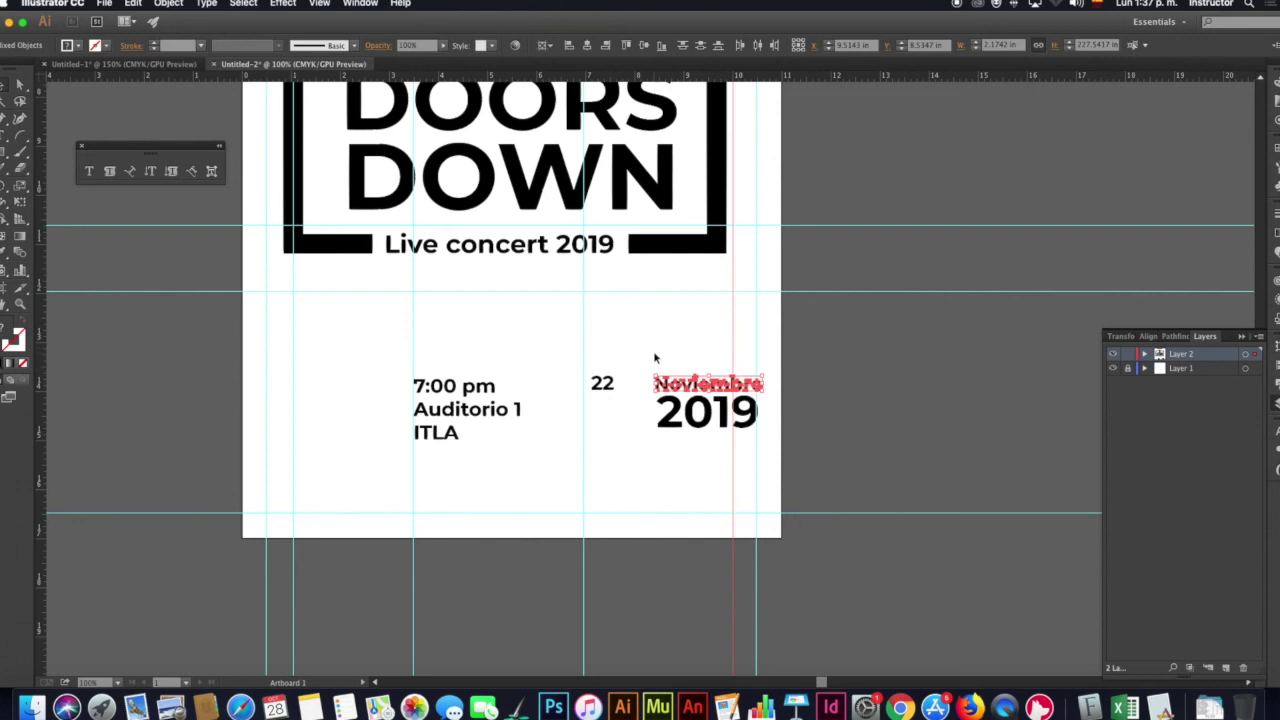
# Stack 22 above Noviembre, enlarge the date block beside the venue text, and erase the pm
pyautogui.click(602, 383)
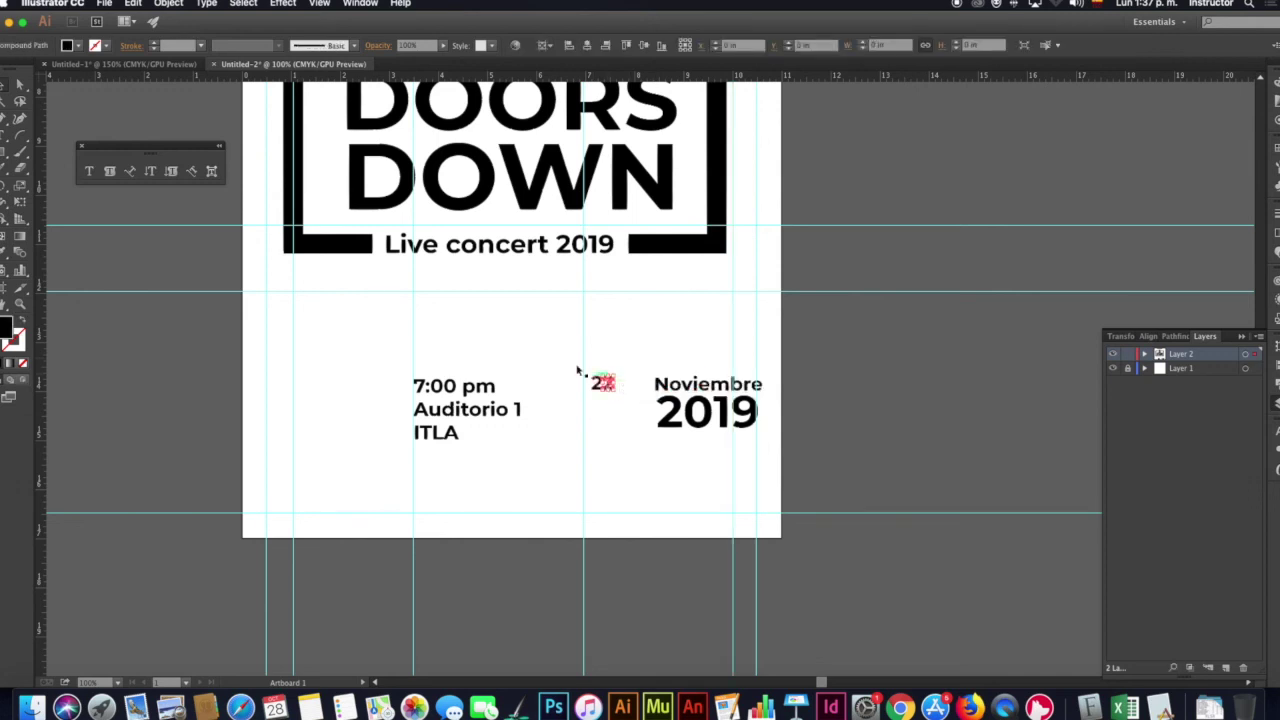
pyautogui.moveTo(601, 384)
pyautogui.mouseDown()
pyautogui.moveTo(713, 337)
pyautogui.moveTo(814, 466)
pyautogui.mouseUp()
pyautogui.click(847, 344)
pyautogui.moveTo(672, 366); pyautogui.dragTo(601, 322)
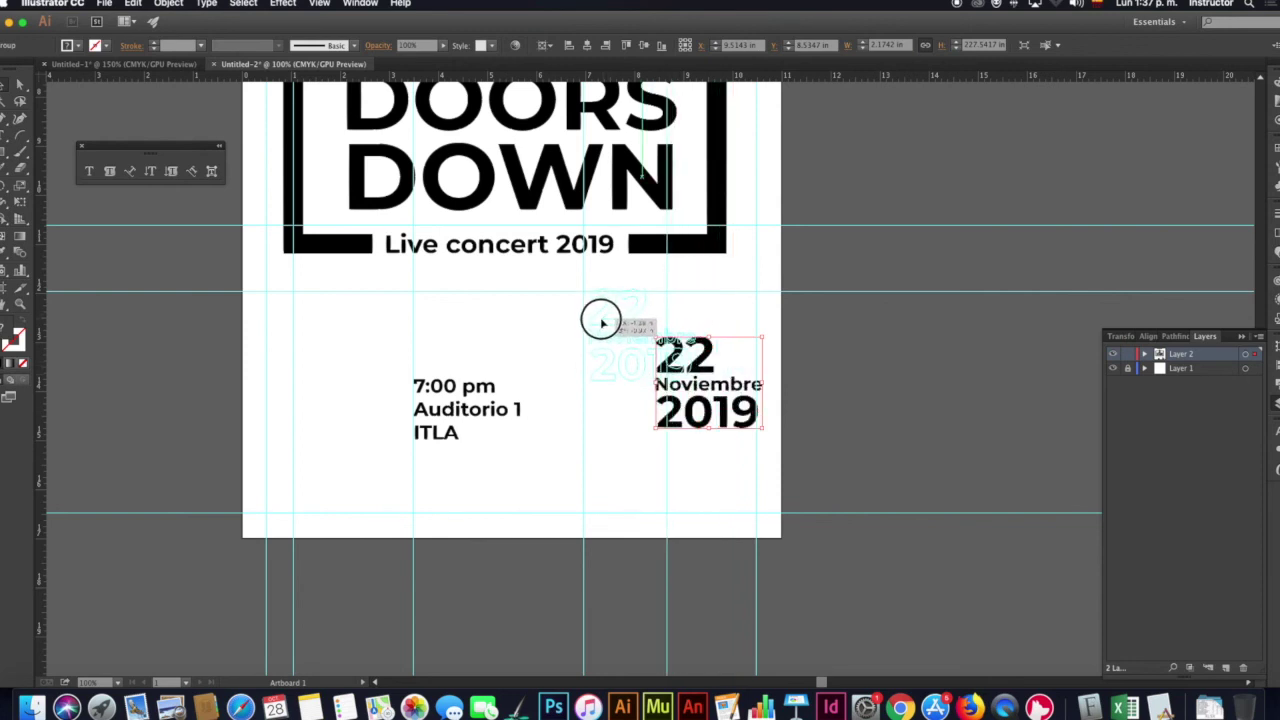
pyautogui.moveTo(601, 322); pyautogui.dragTo(600, 319)
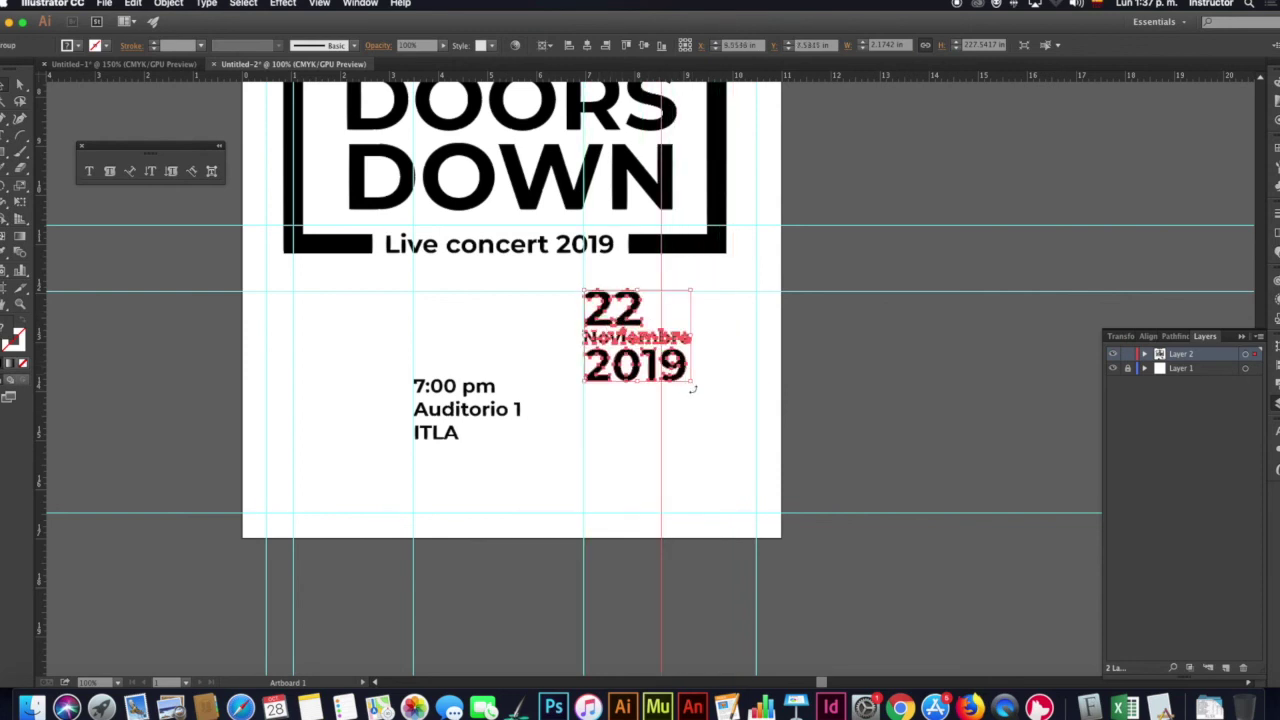
pyautogui.moveTo(693, 381); pyautogui.dragTo(761, 438)
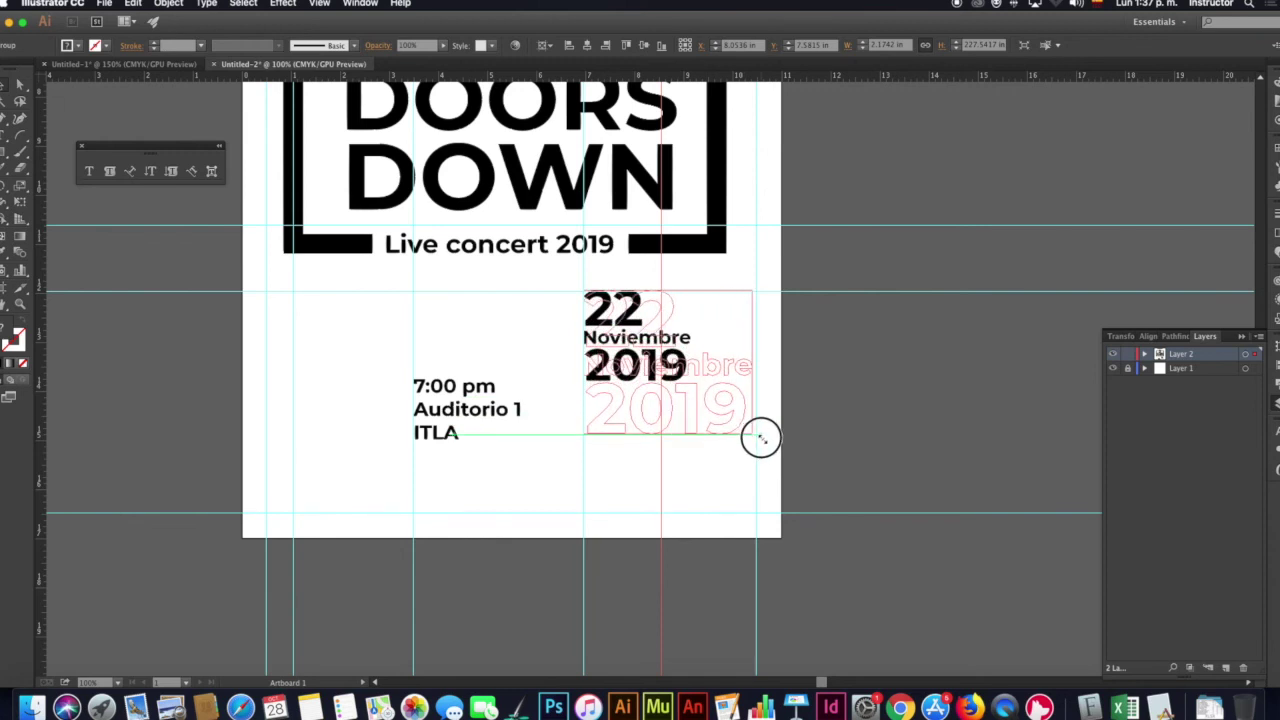
pyautogui.moveTo(761, 438); pyautogui.dragTo(760, 436)
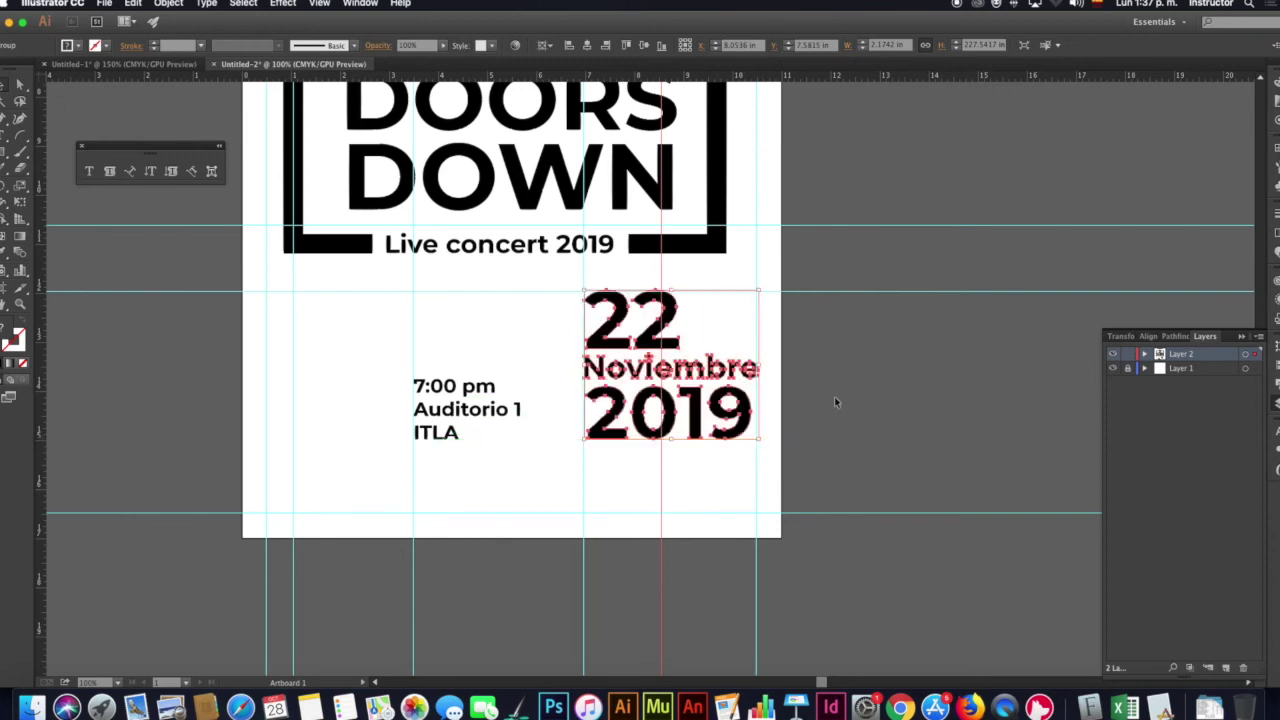
pyautogui.click(836, 402)
pyautogui.hotkey('shift', 'e')
pyautogui.moveTo(484, 386); pyautogui.dragTo(512, 400)
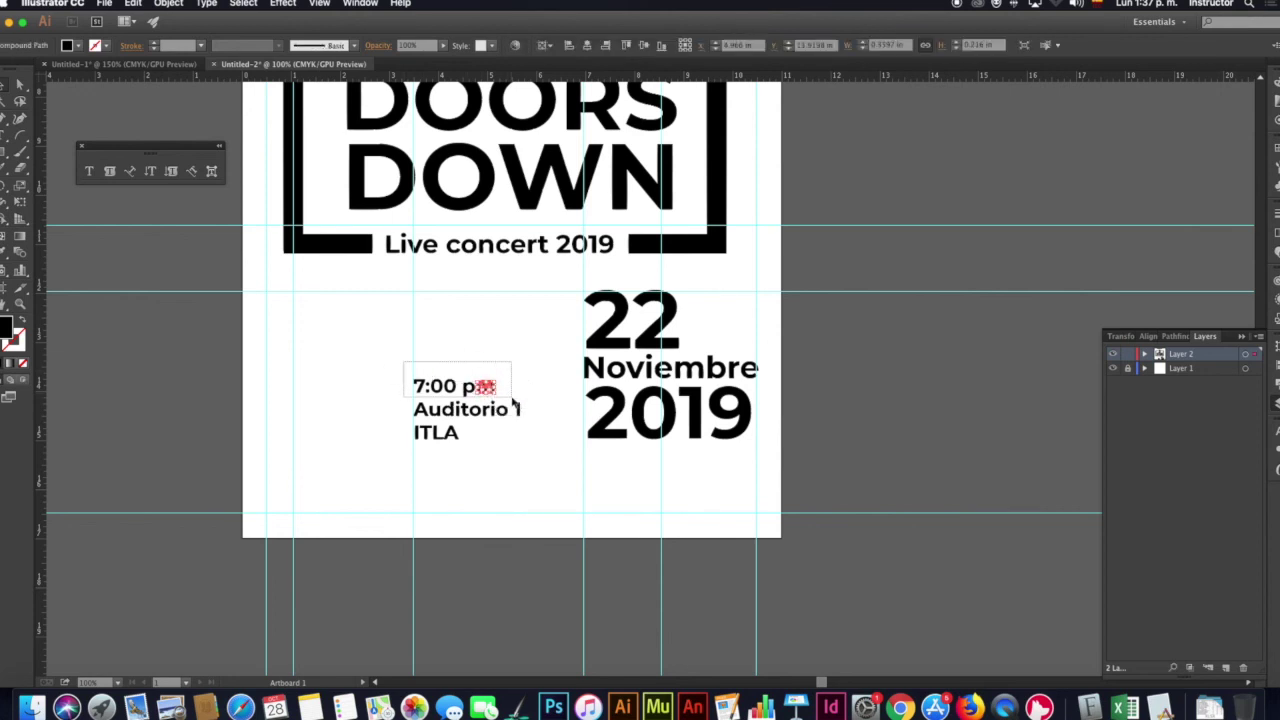
# Move the venue text below 2019, shifted right under the date
pyautogui.moveTo(457, 372); pyautogui.dragTo(560, 372)
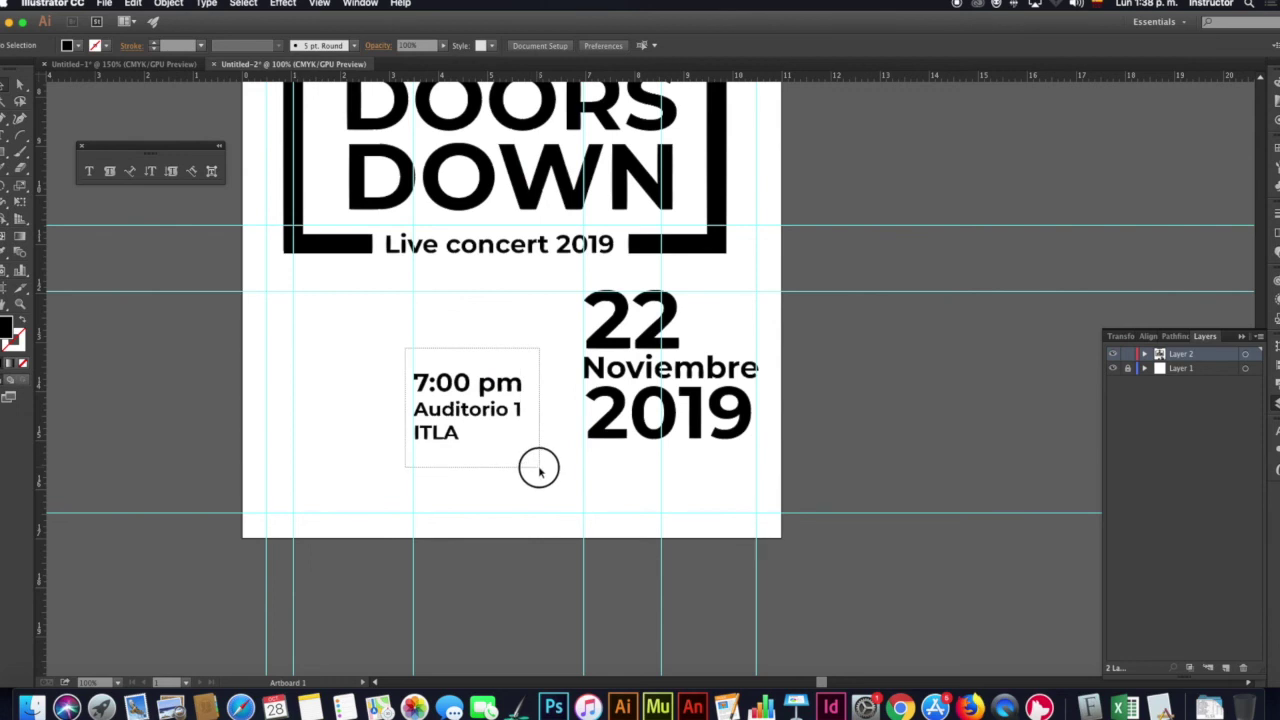
pyautogui.hotkey('ctrl', 'a')
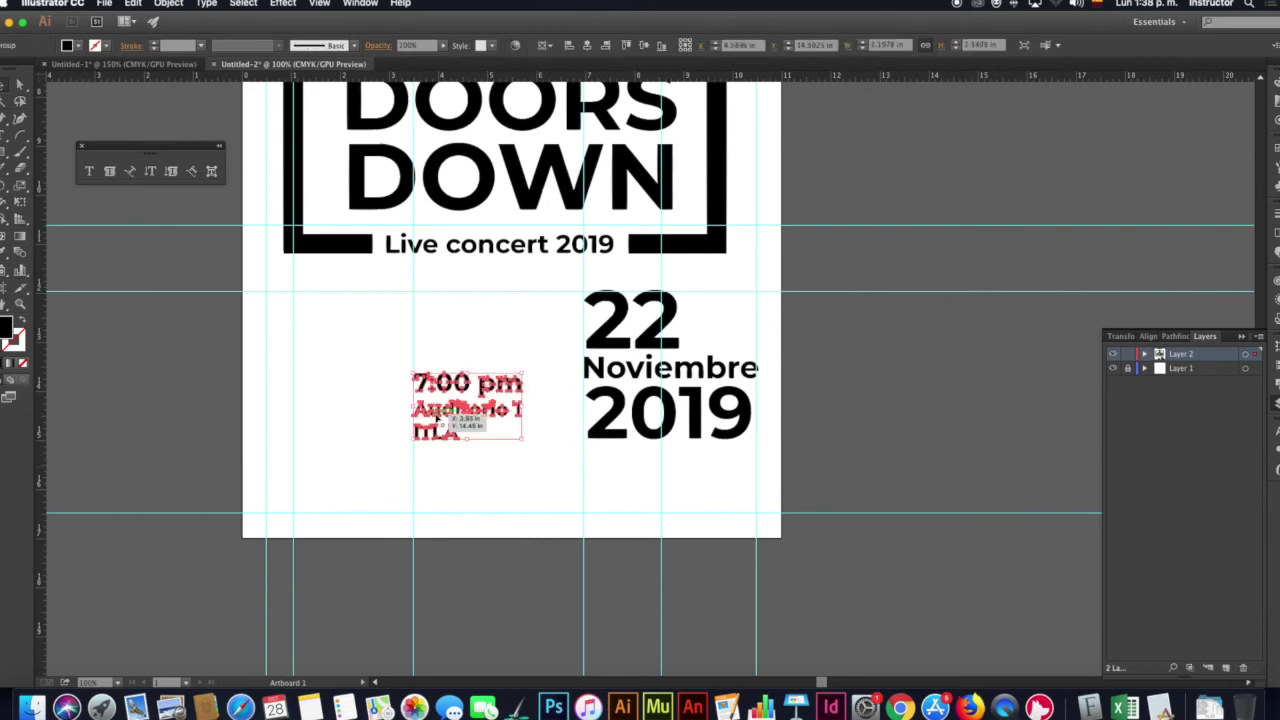
pyautogui.moveTo(441, 386); pyautogui.dragTo(622, 462)
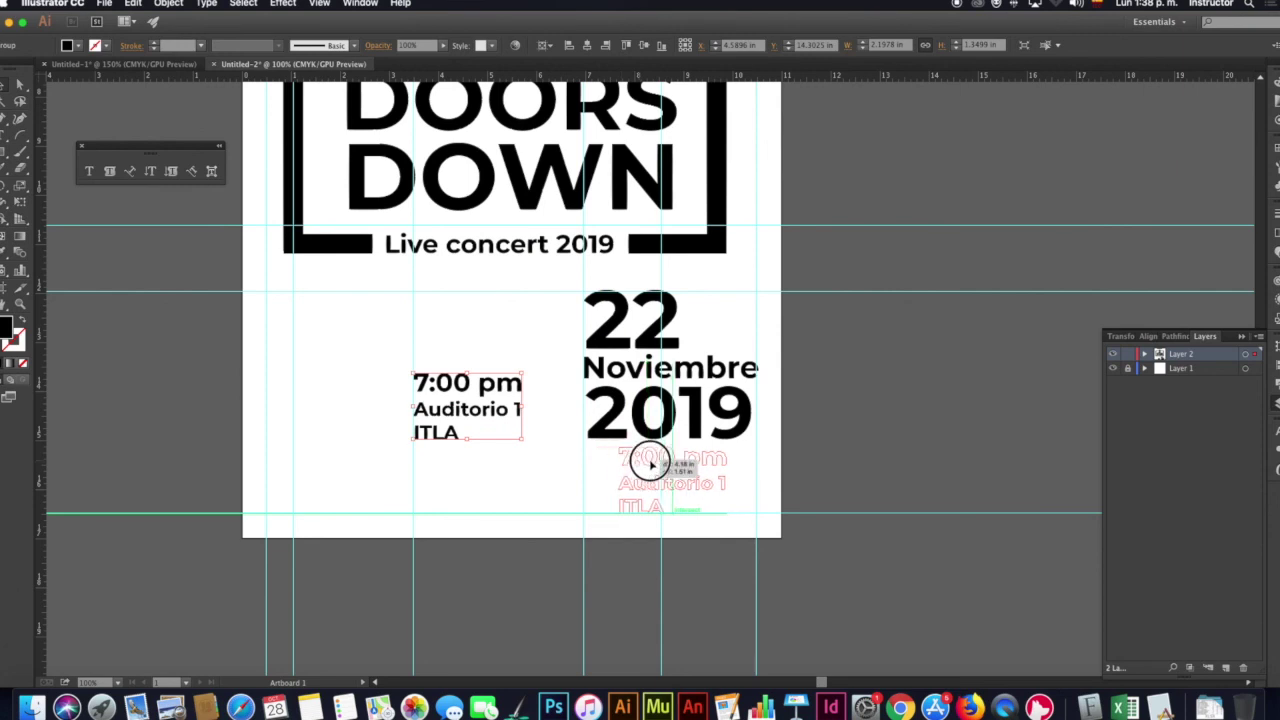
pyautogui.moveTo(622, 463); pyautogui.dragTo(676, 463)
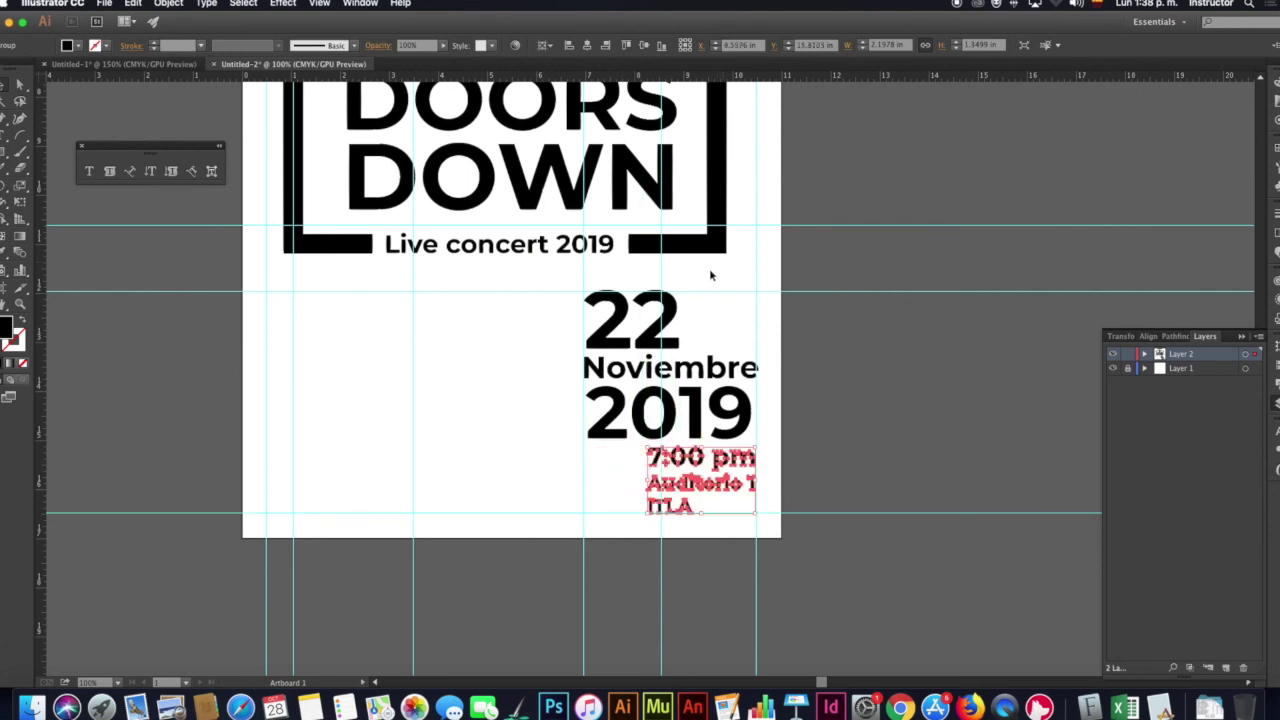
pyautogui.click(636, 504)
# Inside the venue group, right-align the ITLA line under Auditorio 1
pyautogui.doubleClick(690, 510)
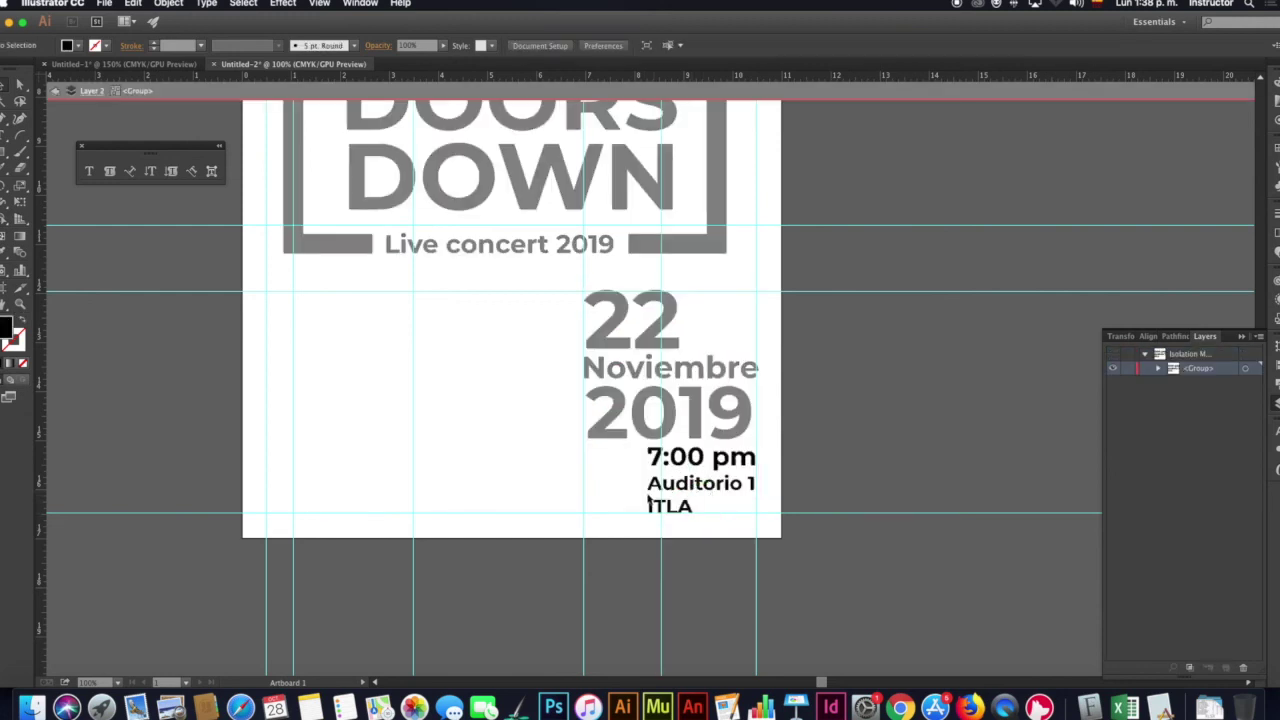
pyautogui.moveTo(700, 514)
pyautogui.mouseDown()
pyautogui.moveTo(690, 509)
pyautogui.moveTo(750, 508)
pyautogui.mouseUp()
pyautogui.click(768, 483)
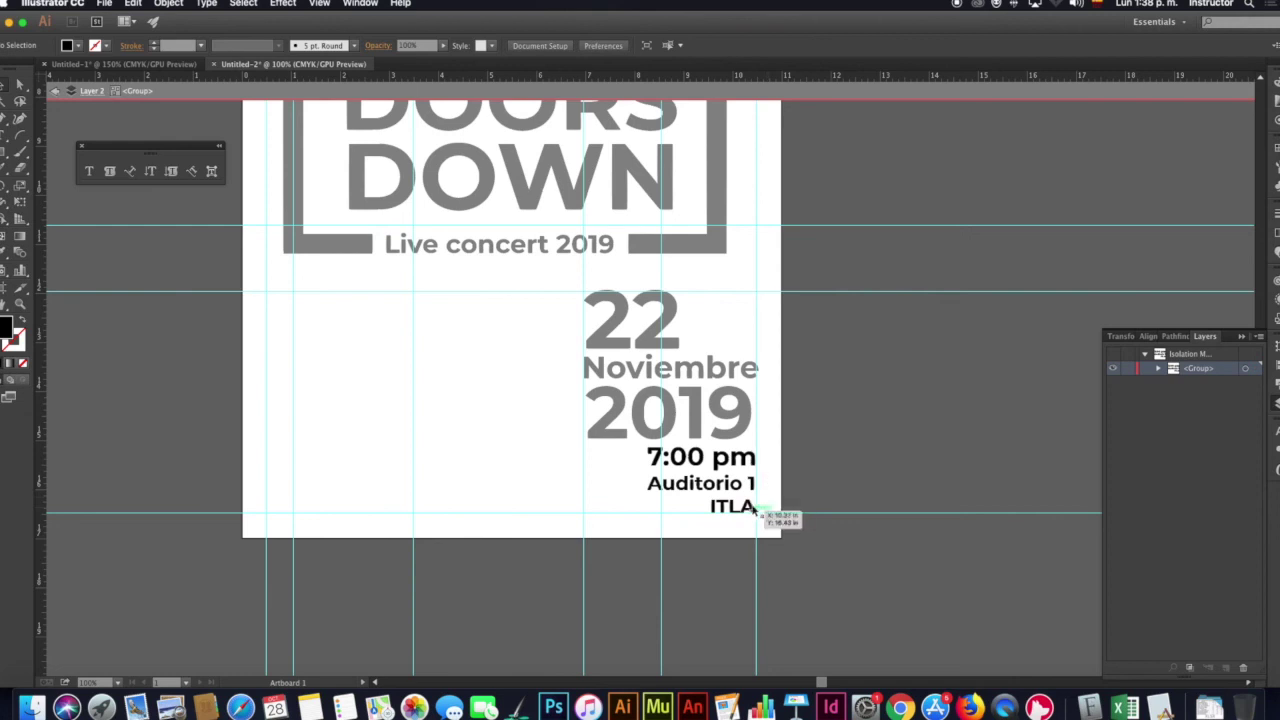
pyautogui.doubleClick(790, 433)
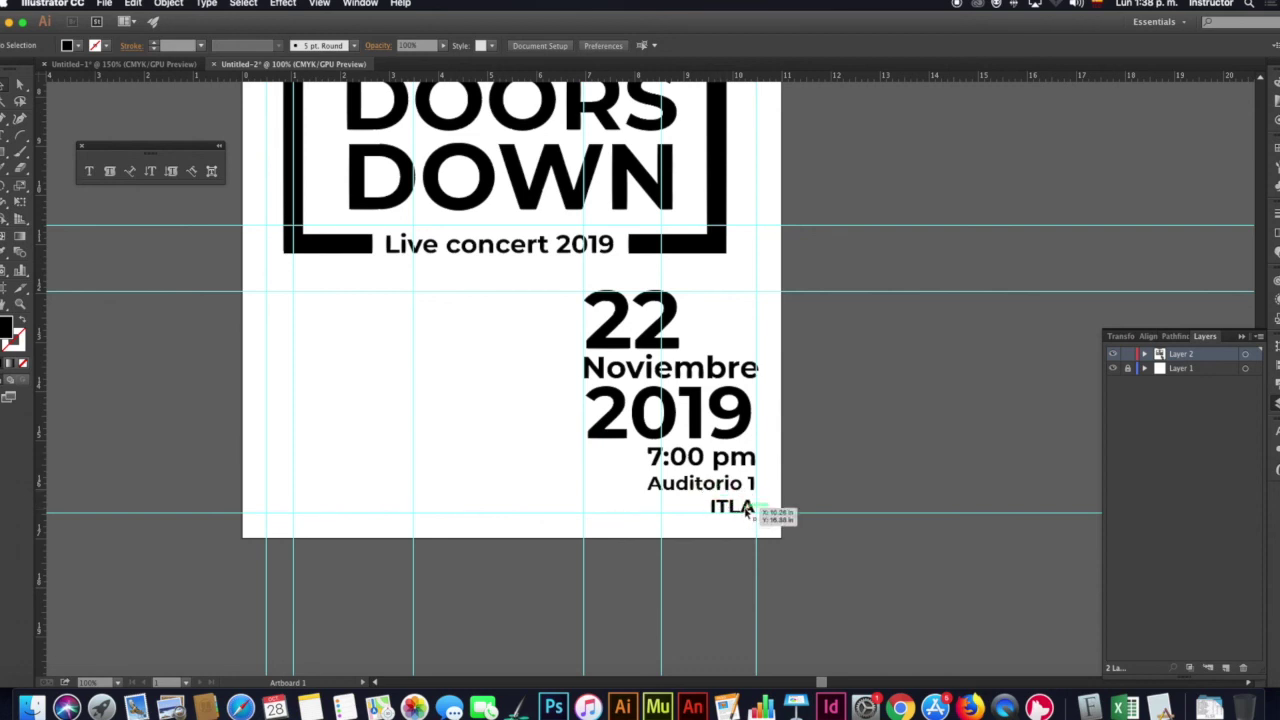
# Shift the date and venue block left, then try moving the date group right and undo it
pyautogui.scroll(2, 840, 400)
pyautogui.hscroll(-3, 840, 400)
pyautogui.hscroll(-2, 851, 460)
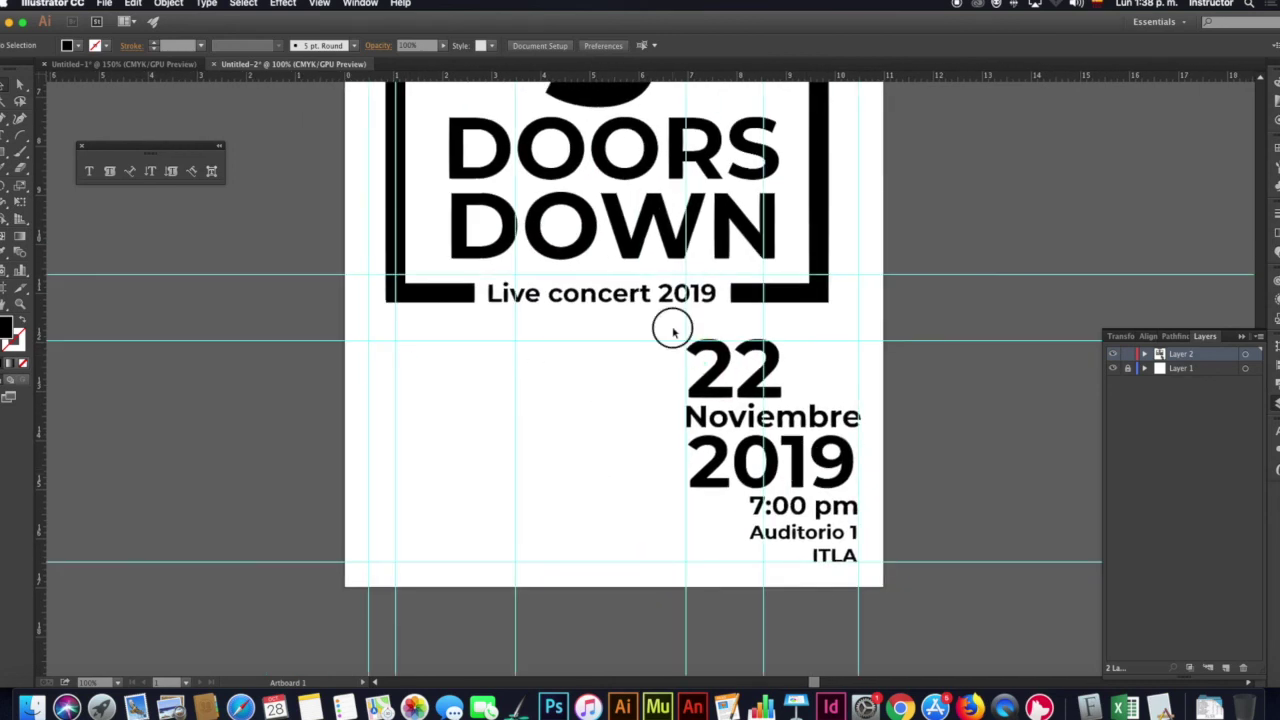
pyautogui.moveTo(814, 457); pyautogui.dragTo(514, 464)
pyautogui.click(1146, 258)
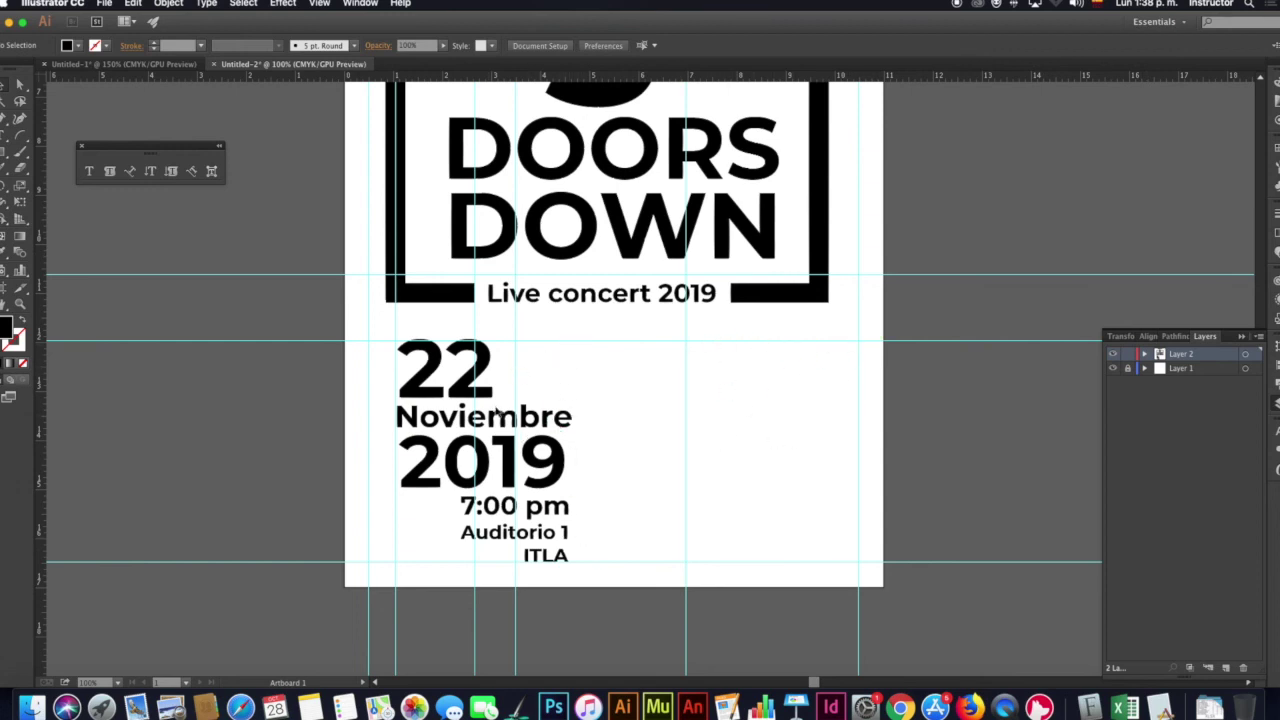
pyautogui.moveTo(499, 410); pyautogui.dragTo(624, 418)
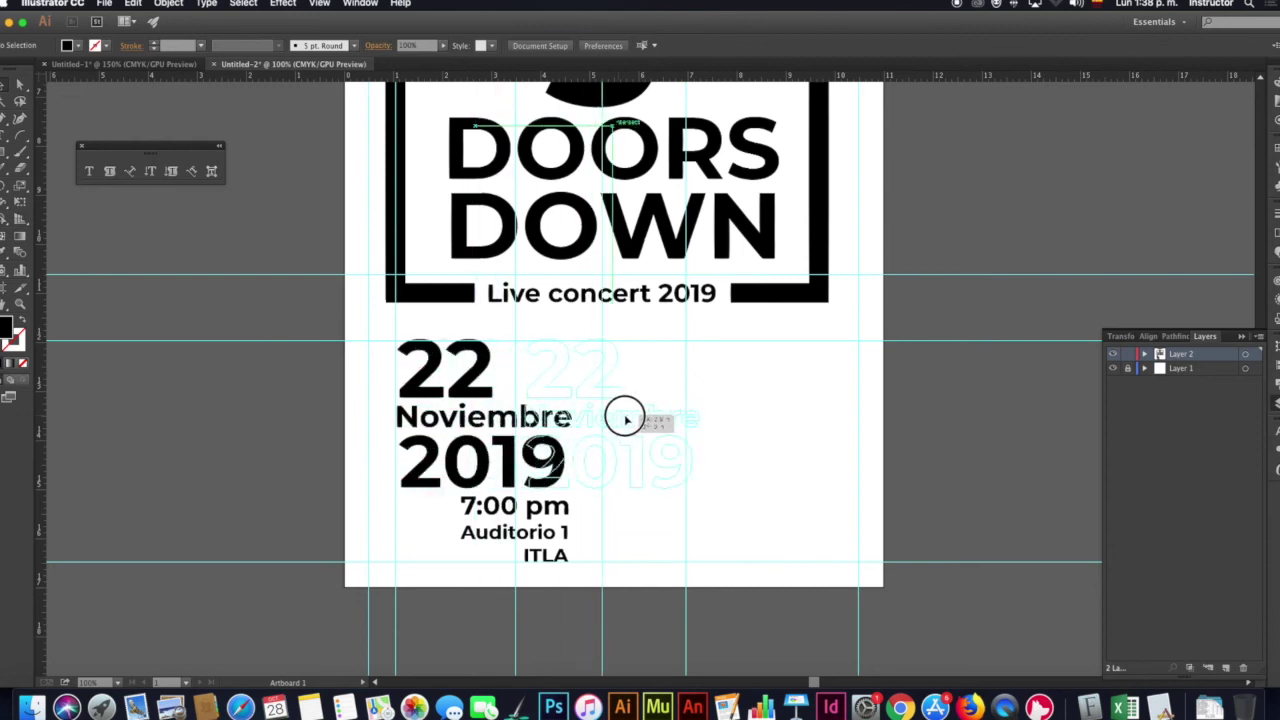
pyautogui.moveTo(624, 418); pyautogui.dragTo(610, 417)
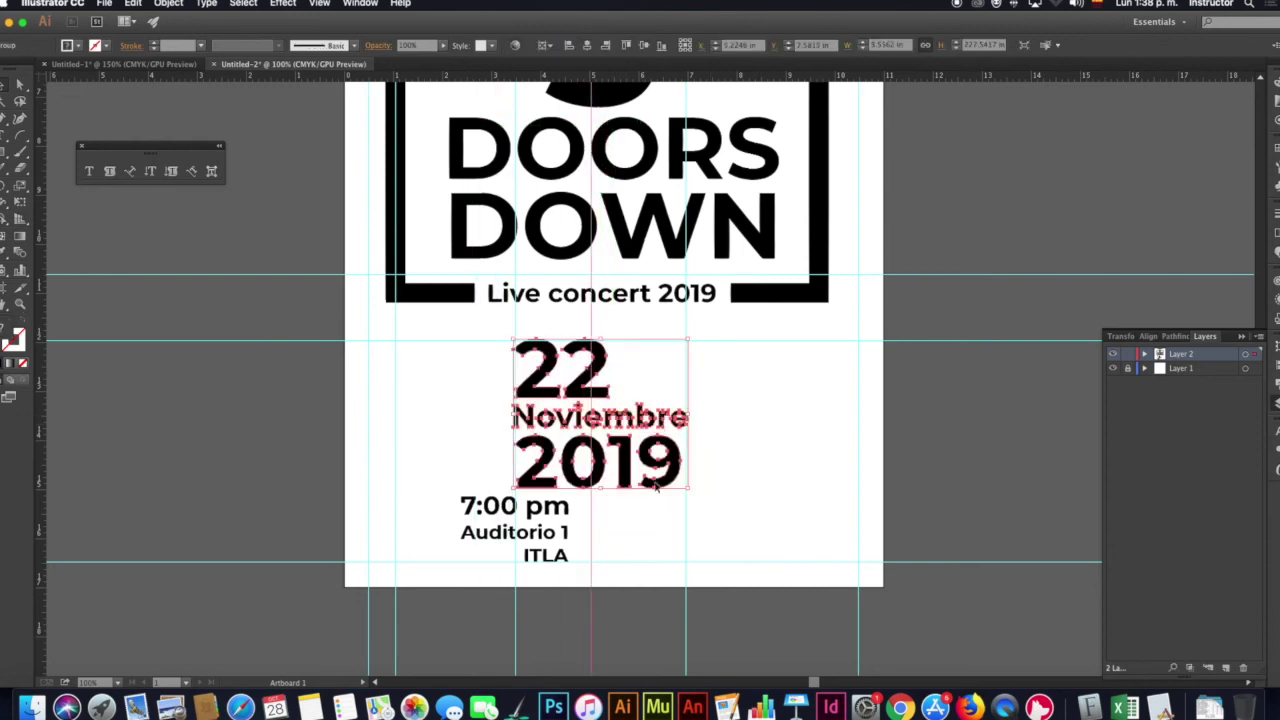
pyautogui.hotkey('ctrl', 'z')
# Move the date and venue text together to the right, under the logo
pyautogui.keyDown('shift'); pyautogui.click(429, 514); pyautogui.keyUp('shift')
pyautogui.moveTo(476, 508); pyautogui.dragTo(593, 512)
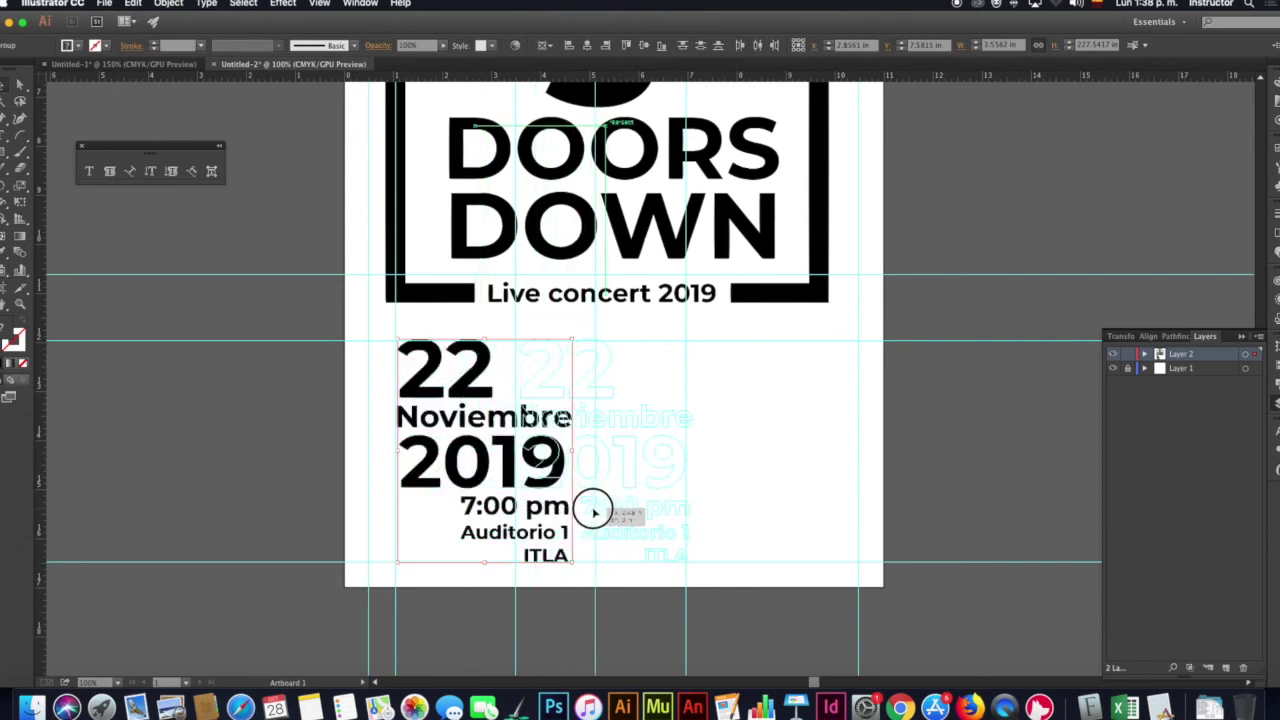
pyautogui.moveTo(593, 512); pyautogui.dragTo(594, 513)
pyautogui.click(737, 428)
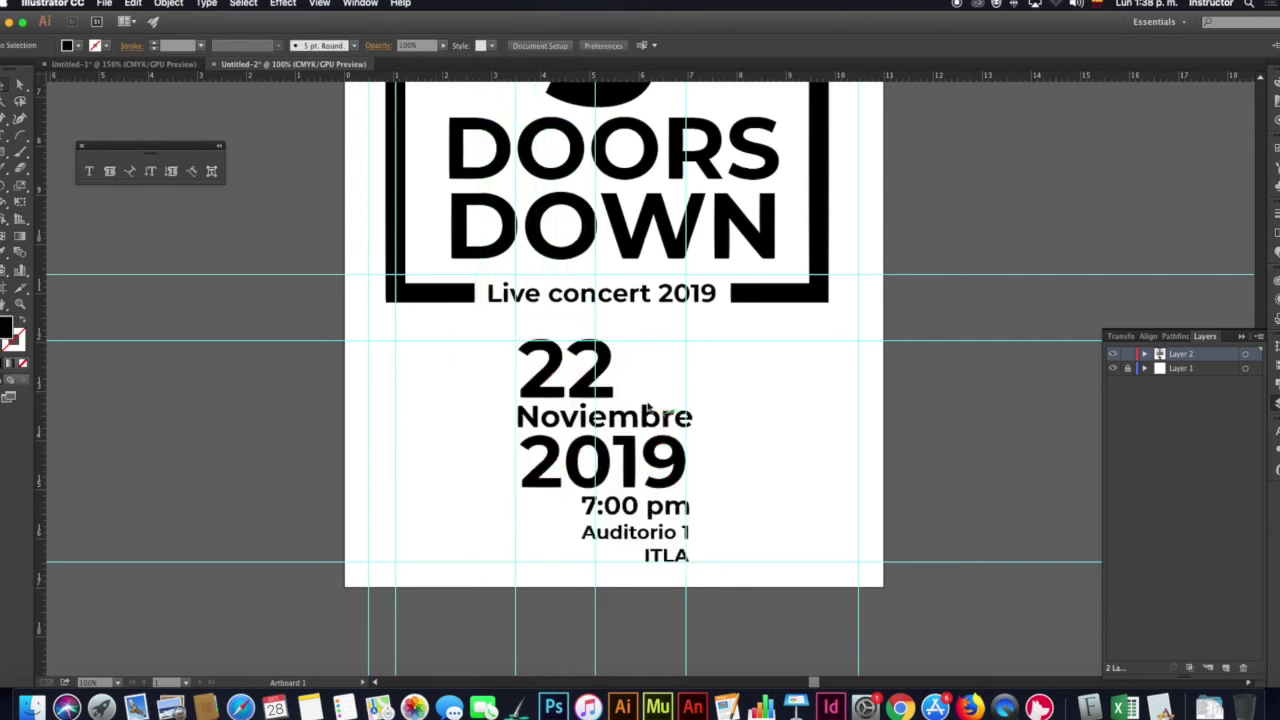
pyautogui.moveTo(514, 333)
pyautogui.mouseDown()
pyautogui.moveTo(697, 561)
pyautogui.moveTo(692, 552)
pyautogui.mouseUp()
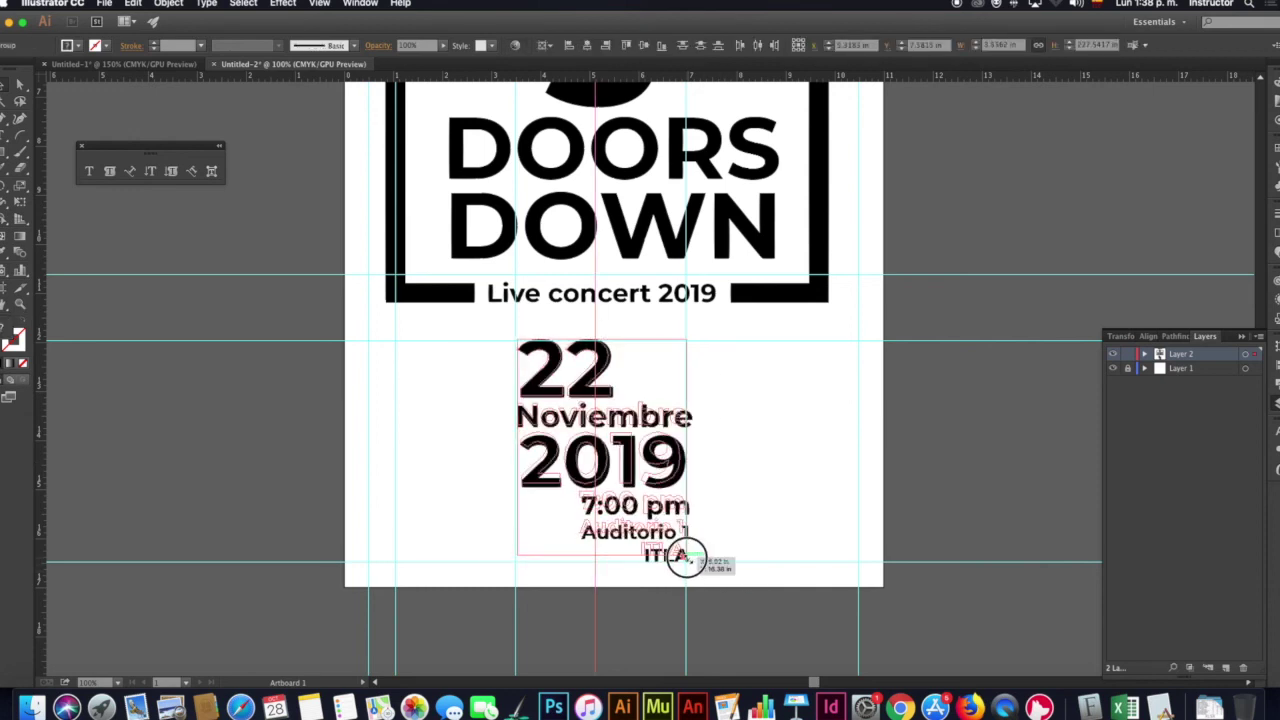
pyautogui.click(740, 506)
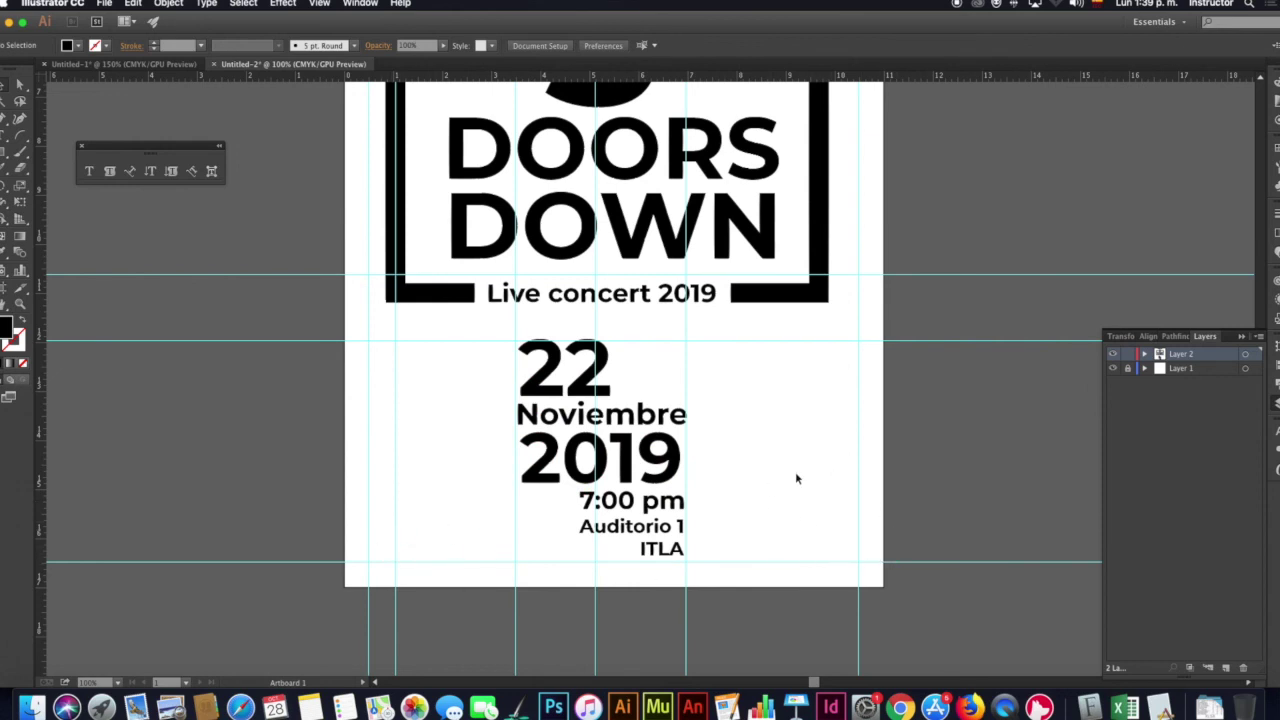
pyautogui.scroll(5, 796, 478)
# Move the presenter line down closer to the logo, nudging it with the arrow key
pyautogui.scroll(-4, 766, 486)
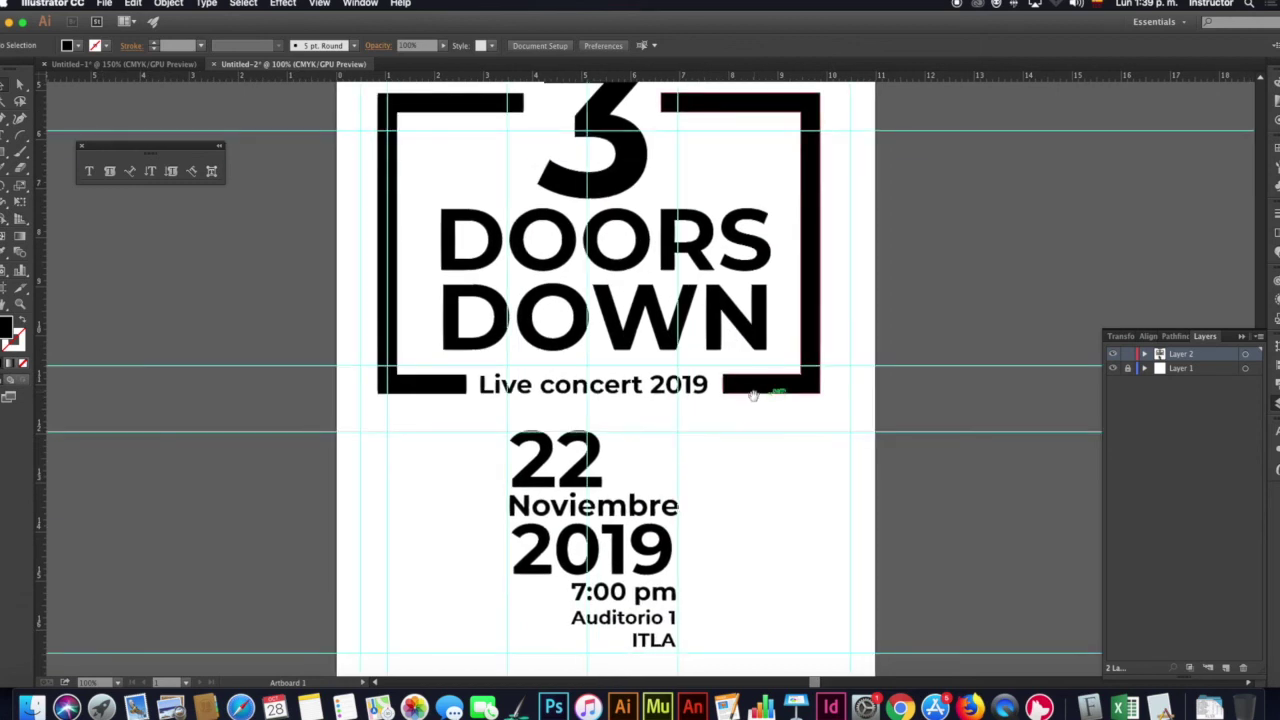
pyautogui.scroll(-2, 753, 396)
pyautogui.scroll(5, 743, 366)
pyautogui.scroll(2, 748, 460)
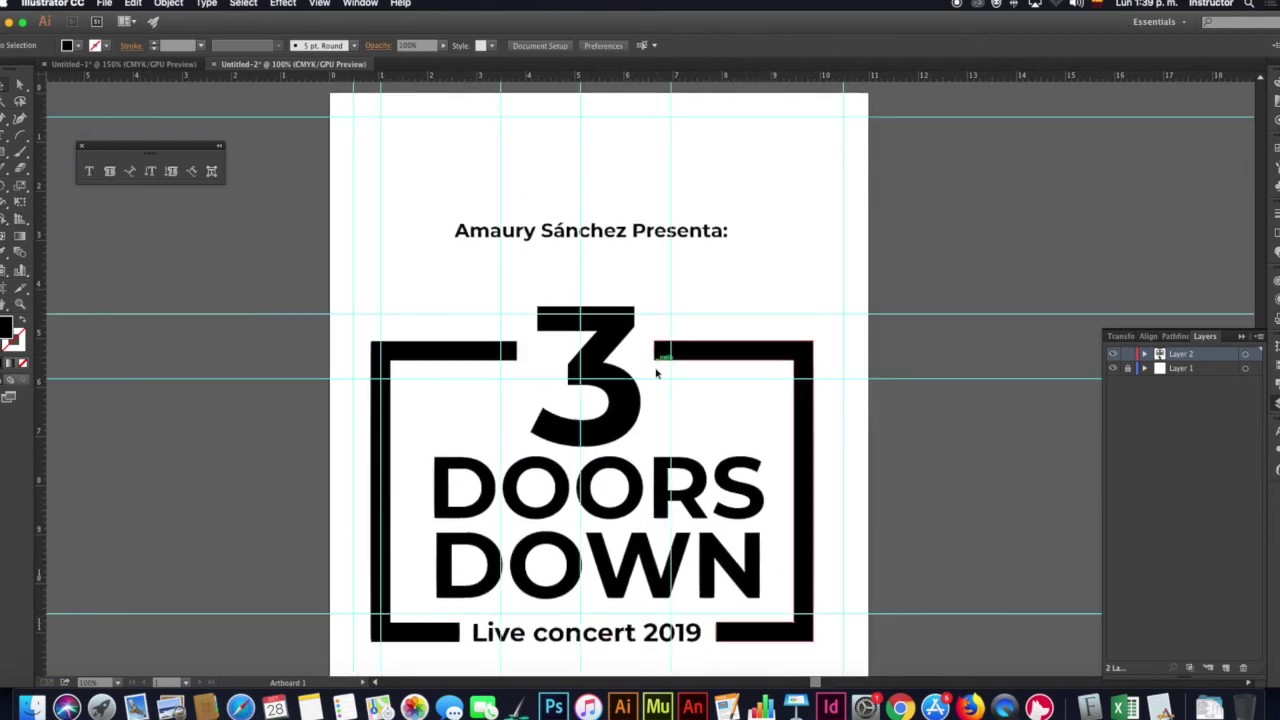
pyautogui.click(600, 232)
pyautogui.moveTo(596, 236); pyautogui.dragTo(598, 268)
pyautogui.scroll(-2, 633, 190)
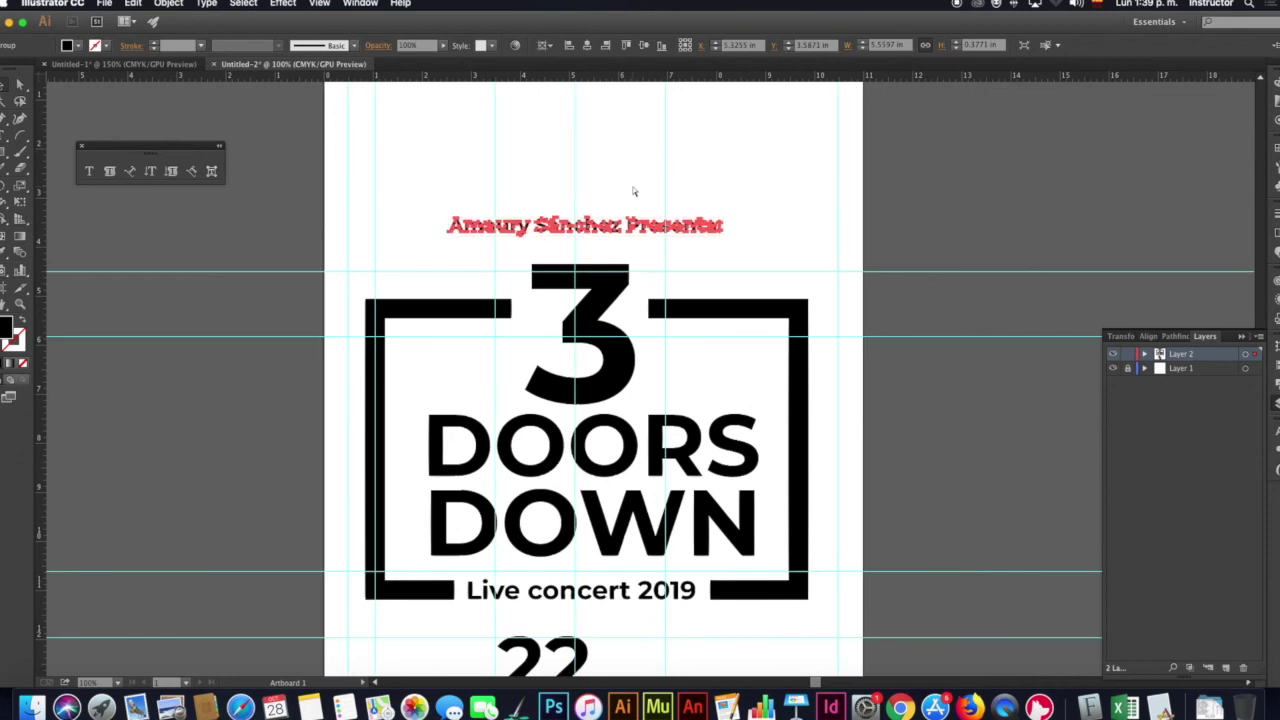
pyautogui.press('Down')
pyautogui.press('Down')
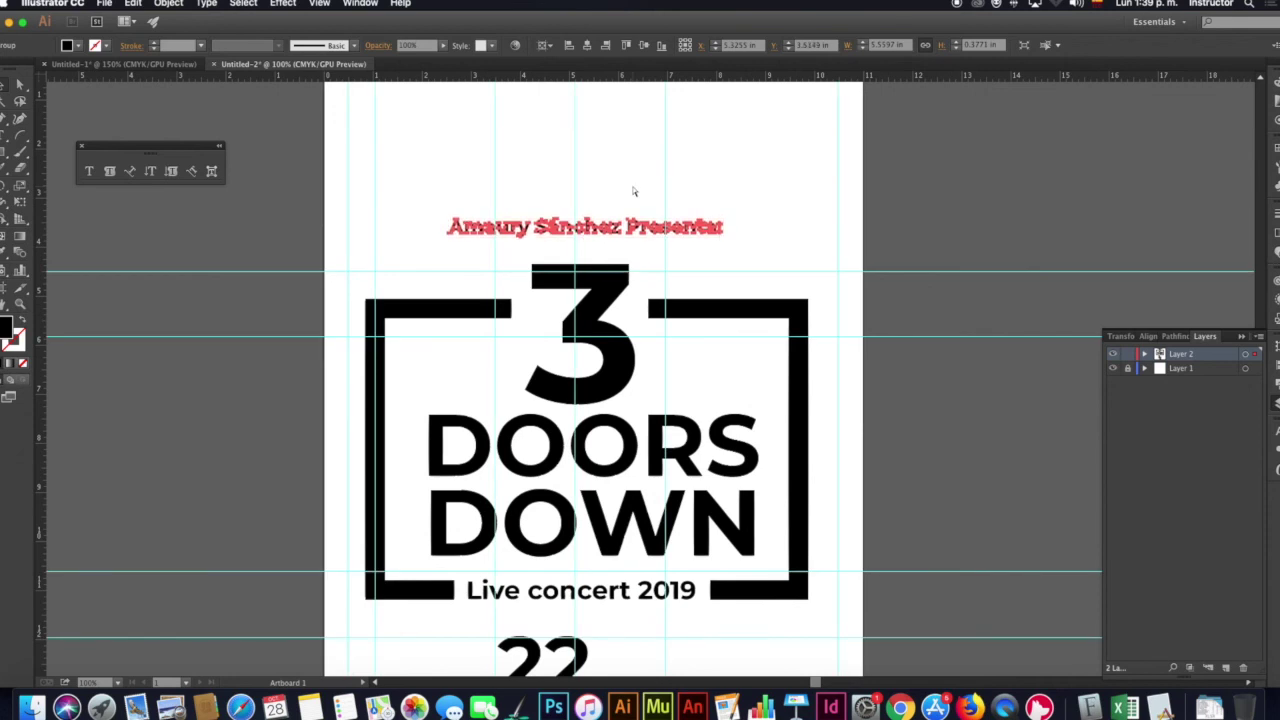
# Shift the entire poster layout slightly upward, then pan to show canvas beside it
pyautogui.hotkey('ctrl', '-')
pyautogui.hotkey('ctrl', '-')
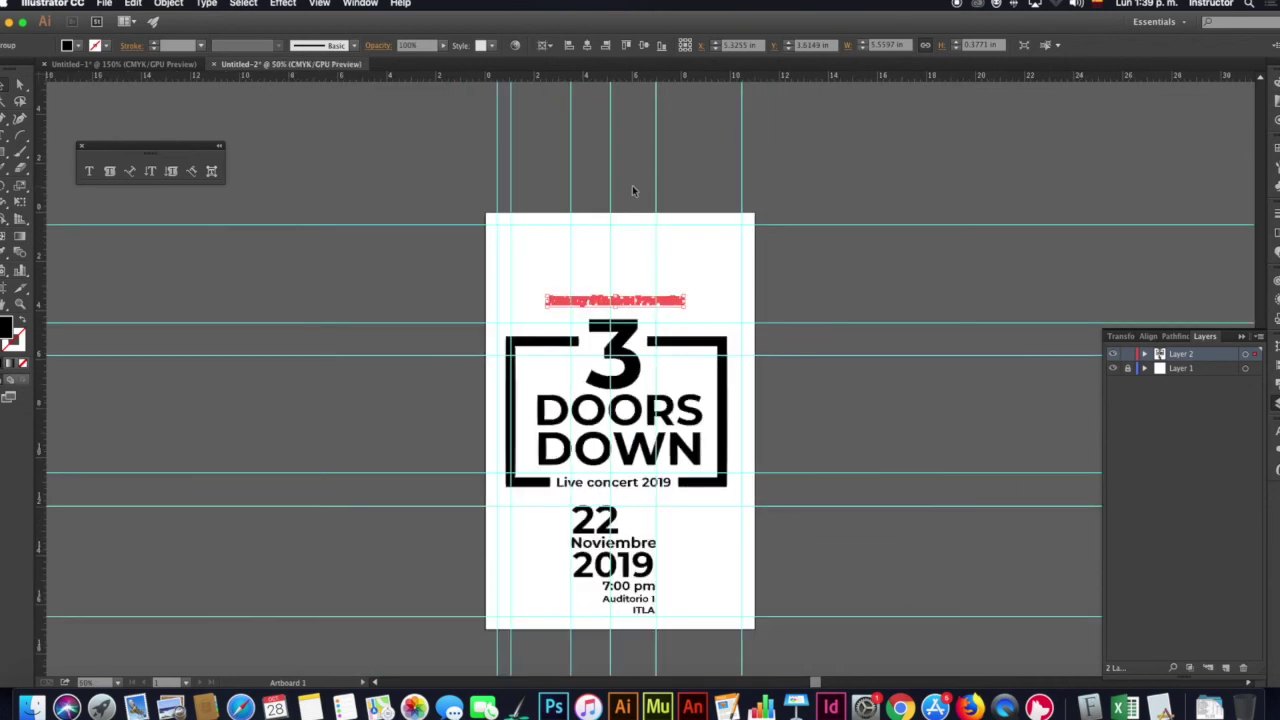
pyautogui.click(642, 275)
pyautogui.moveTo(530, 272)
pyautogui.mouseDown()
pyautogui.moveTo(648, 354)
pyautogui.moveTo(782, 620)
pyautogui.mouseUp()
pyautogui.moveTo(660, 413); pyautogui.dragTo(655, 385)
pyautogui.click(599, 257)
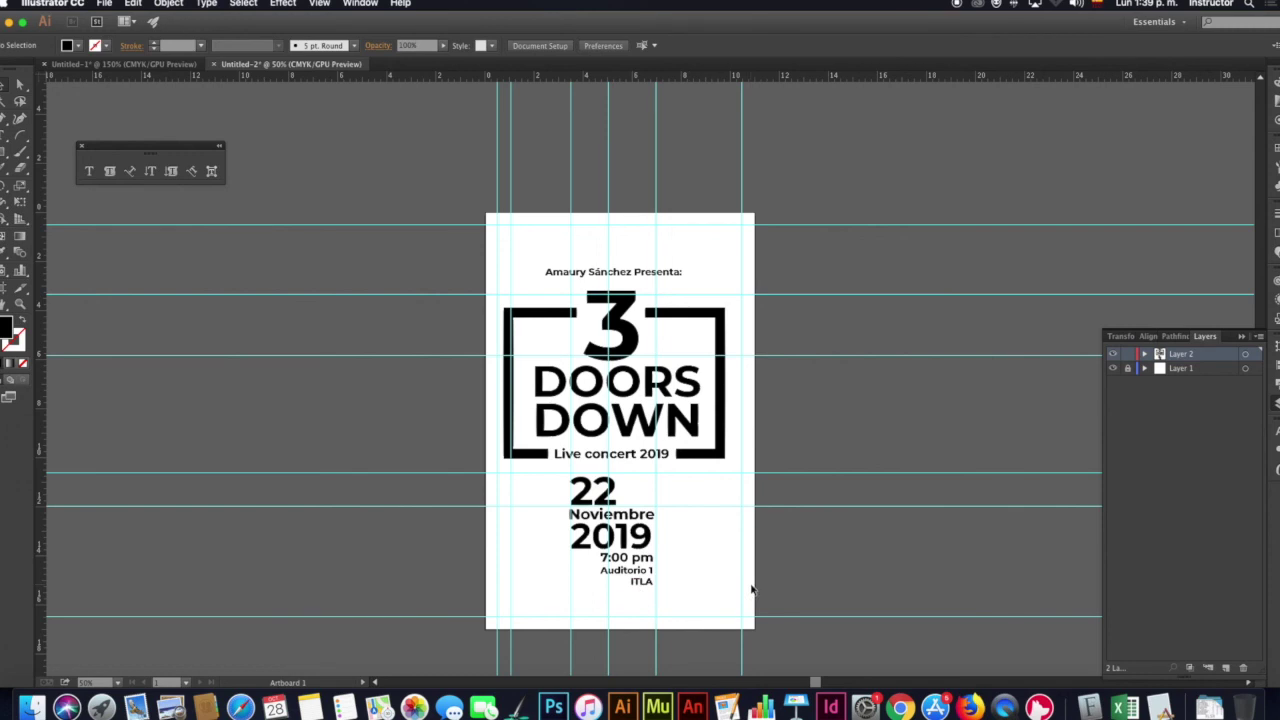
pyautogui.moveTo(842, 534)
pyautogui.mouseDown()
pyautogui.moveTo(689, 526)
pyautogui.moveTo(620, 472)
pyautogui.mouseUp()
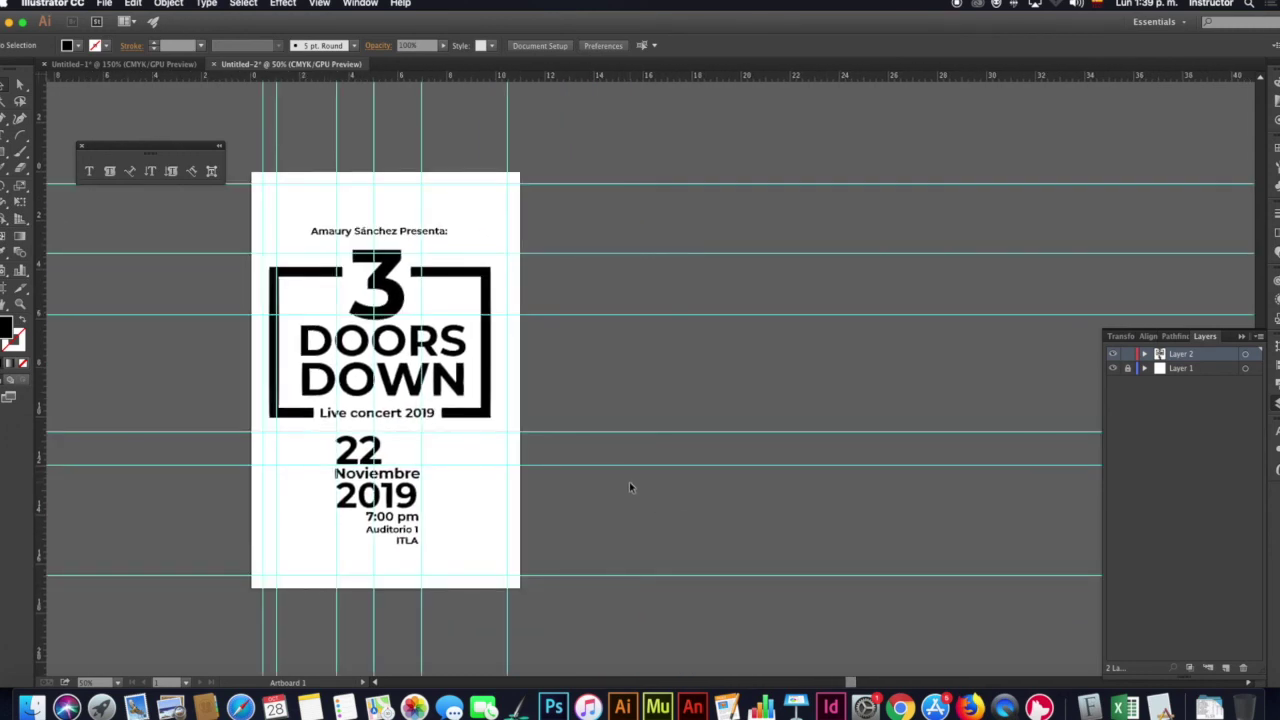
pyautogui.moveTo(571, 404); pyautogui.dragTo(540, 444)
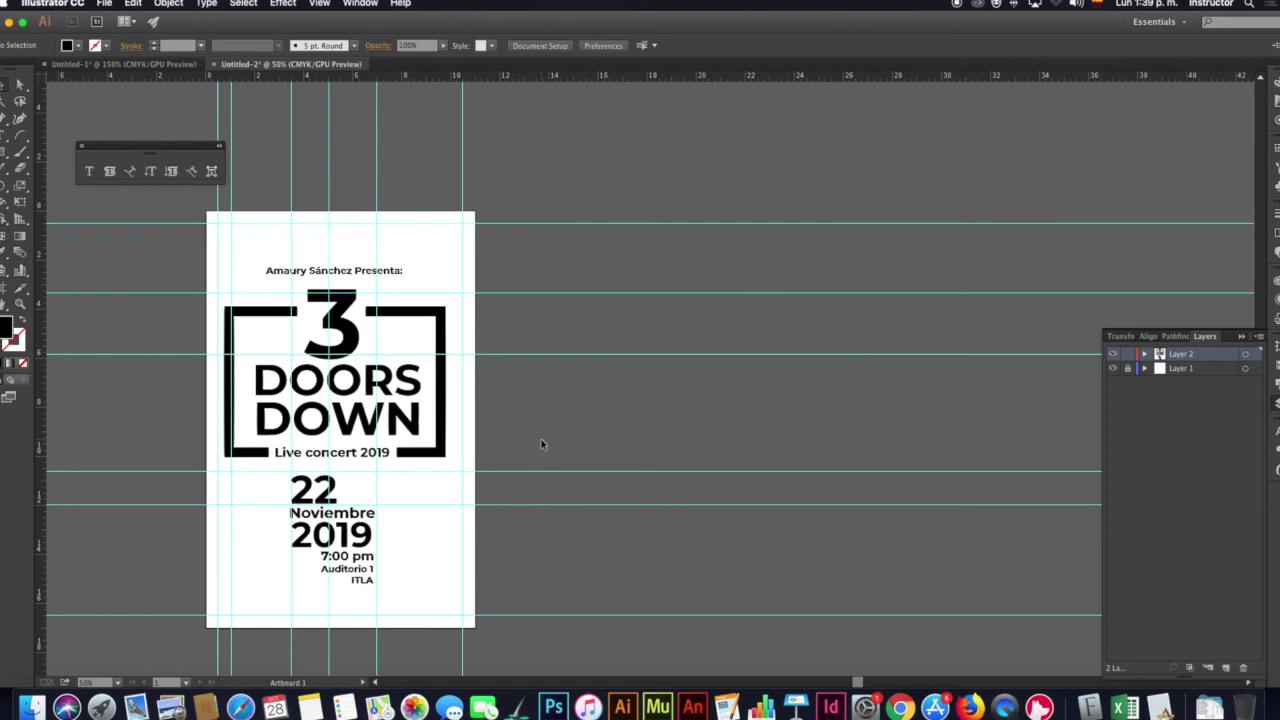
pyautogui.hotkey('shift', 'o')
# Create a second artboard as a copy to the right of the original
pyautogui.moveTo(392, 248); pyautogui.dragTo(698, 245)
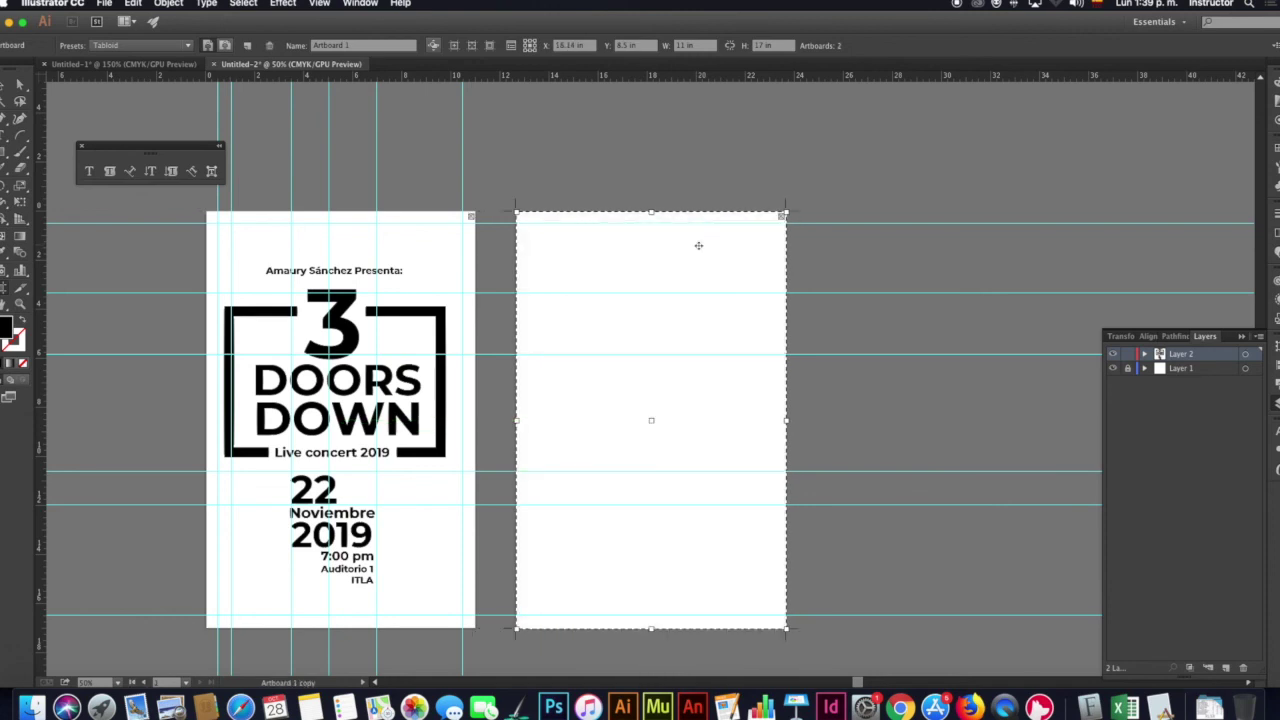
pyautogui.press('Escape')
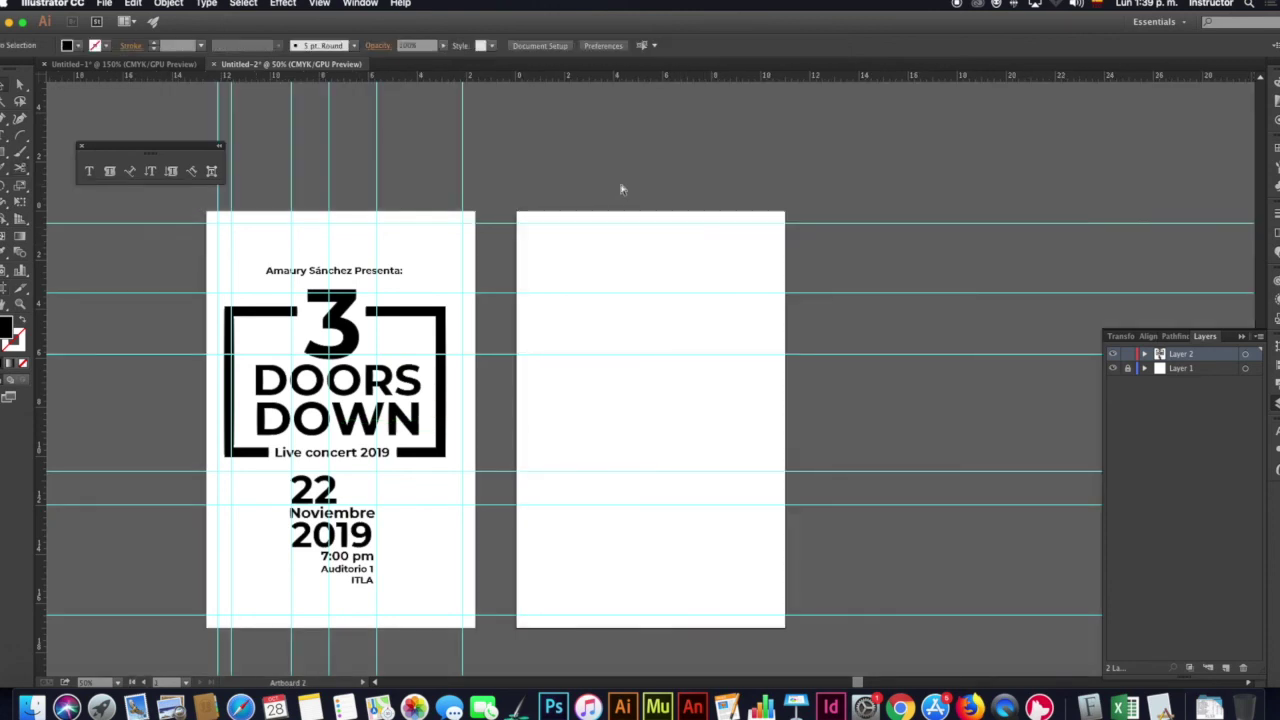
pyautogui.hotkey('ctrl', '1')
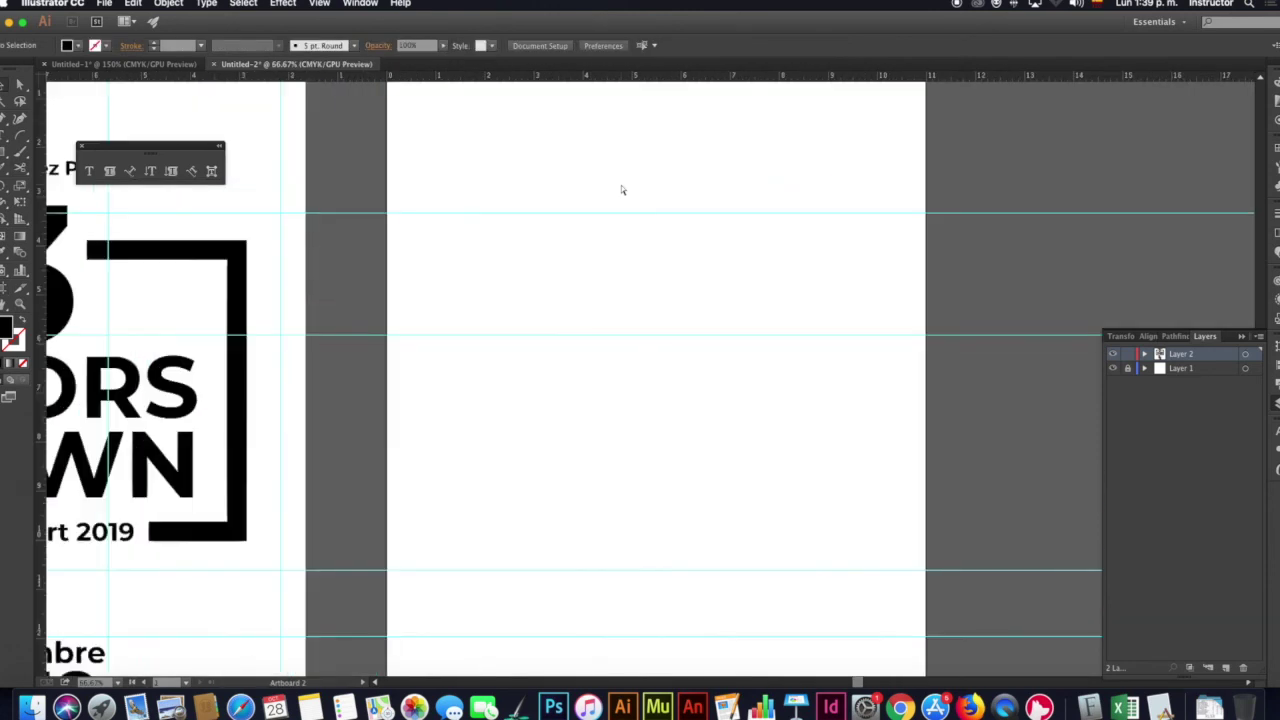
pyautogui.hscroll(-5, 580, 249)
# Copy the 3 DOORS DOWN lettering onto the second artboard
pyautogui.click(333, 256)
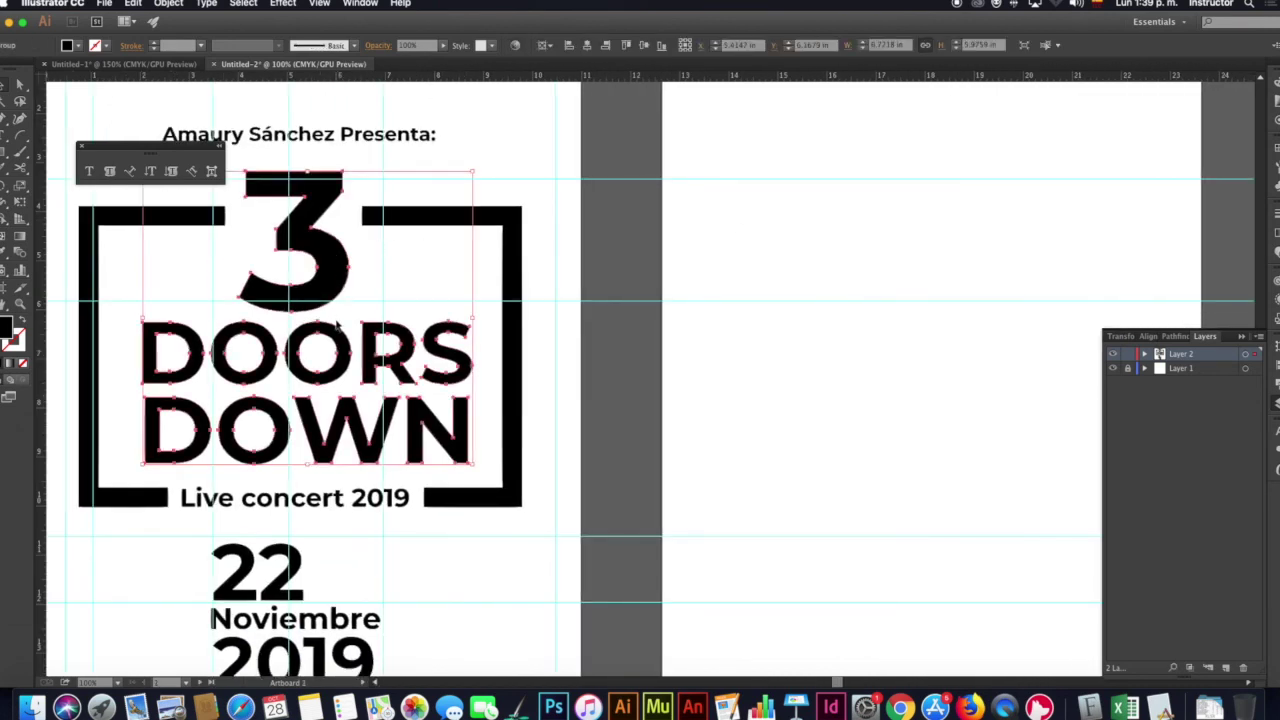
pyautogui.moveTo(336, 340); pyautogui.dragTo(966, 304)
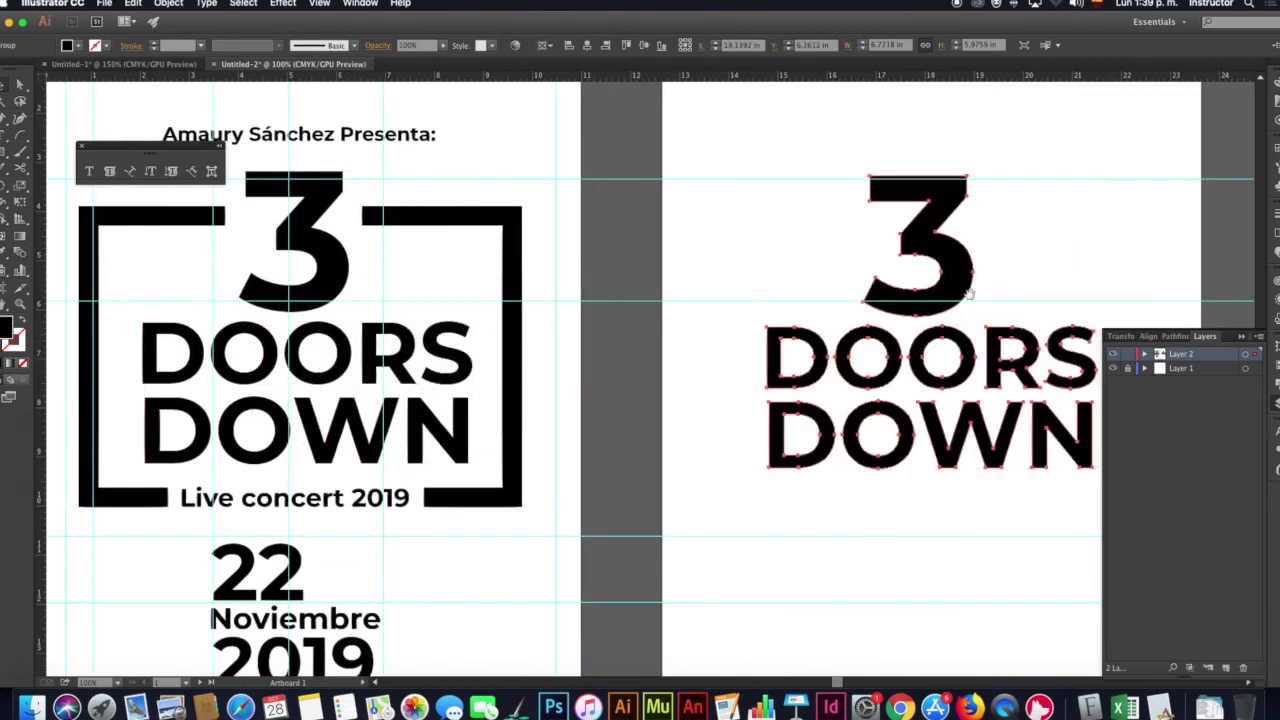
pyautogui.hscroll(5, 966, 304)
pyautogui.click(769, 293)
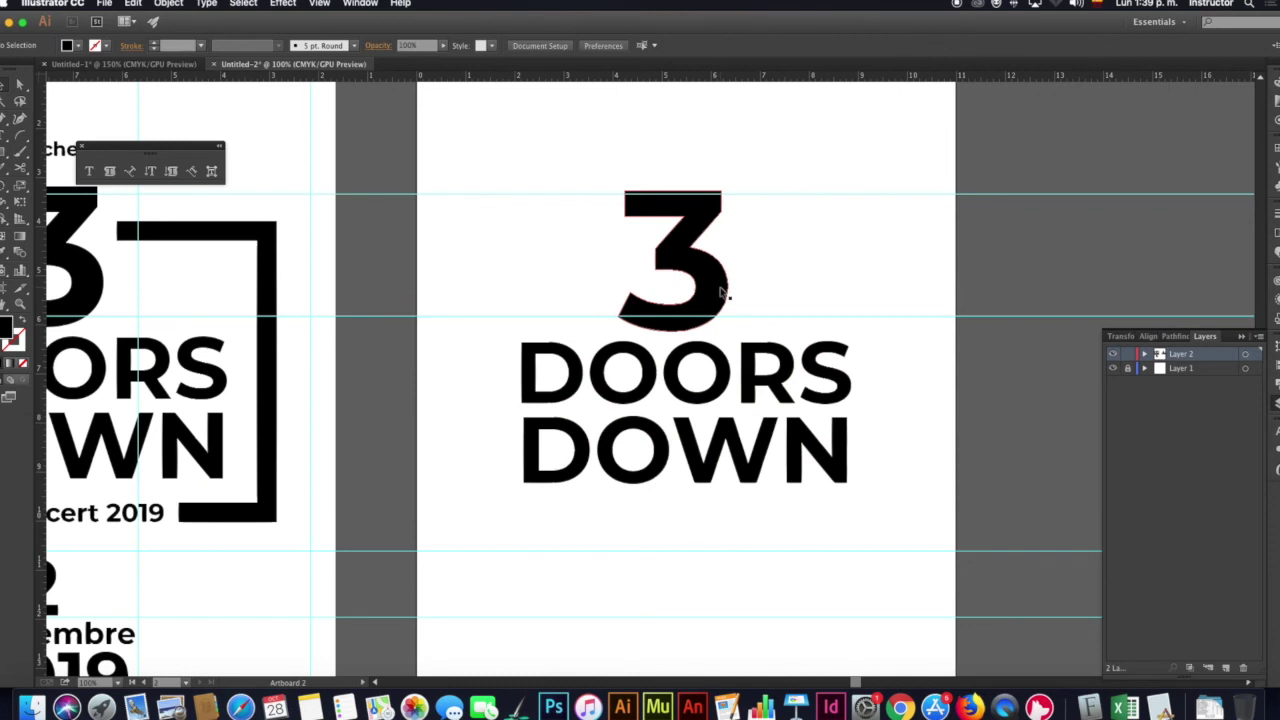
# Move the numeral 3 to the left of DOORS DOWN and shift the logo right
pyautogui.moveTo(580, 171); pyautogui.dragTo(800, 318)
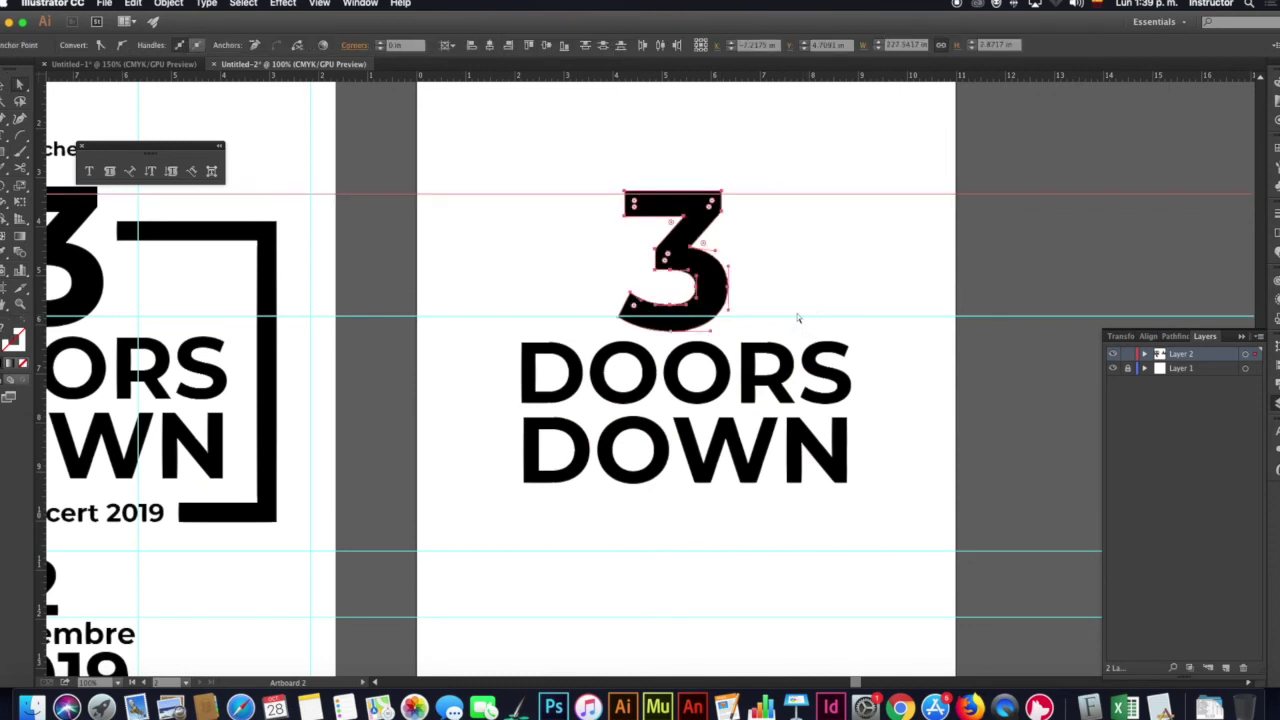
pyautogui.moveTo(571, 149); pyautogui.dragTo(756, 329)
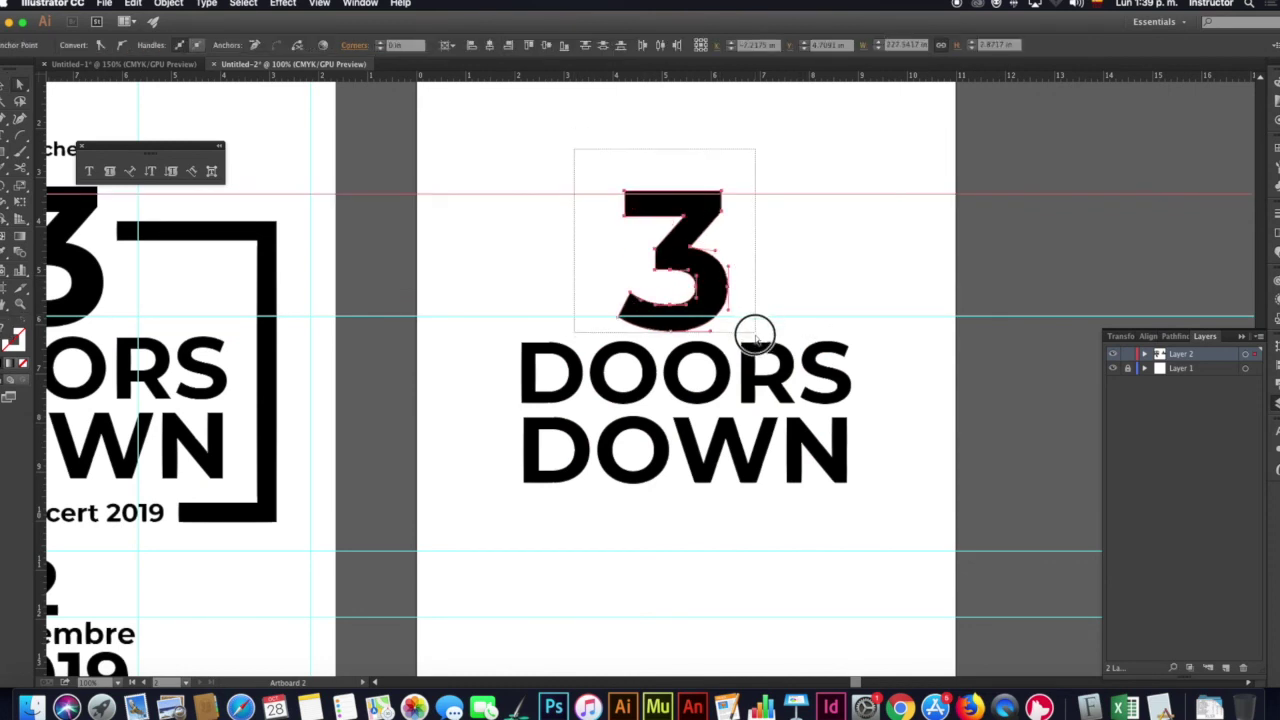
pyautogui.moveTo(667, 255); pyautogui.dragTo(460, 407)
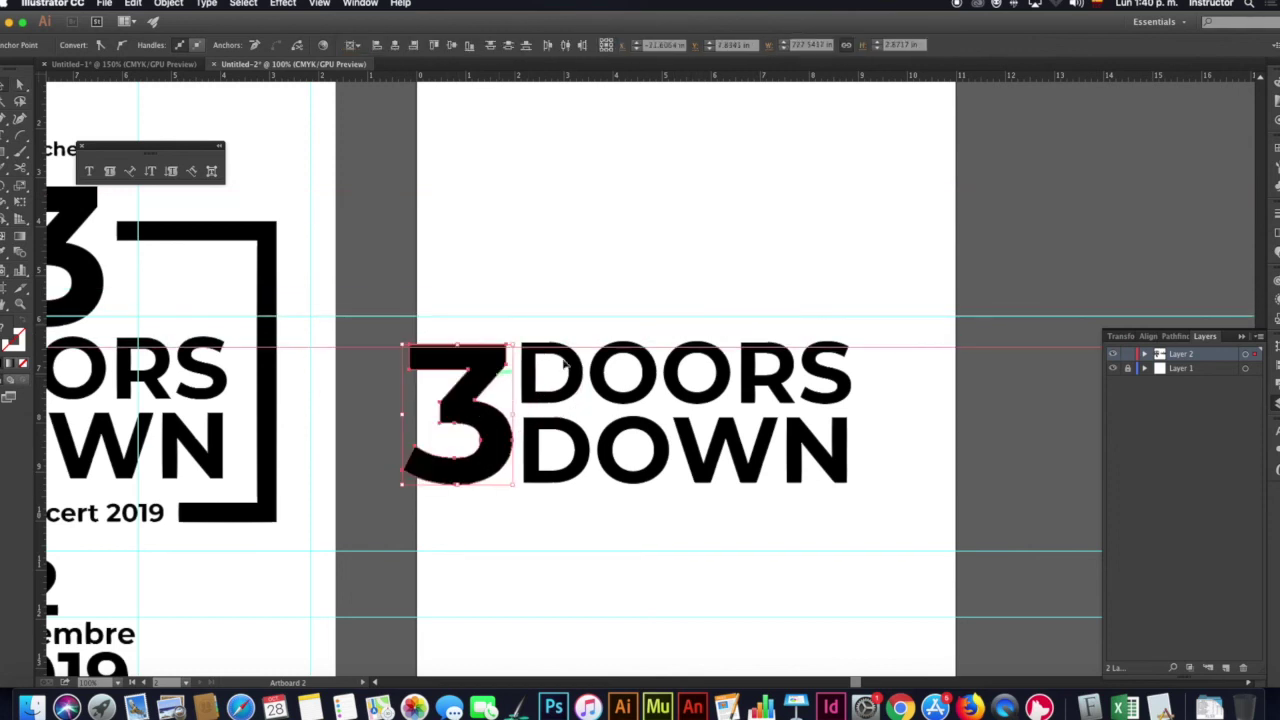
pyautogui.scroll(-2, 666, 294)
pyautogui.hscroll(-2, 666, 294)
pyautogui.hscroll(3, 713, 292)
pyautogui.moveTo(590, 330); pyautogui.dragTo(646, 337)
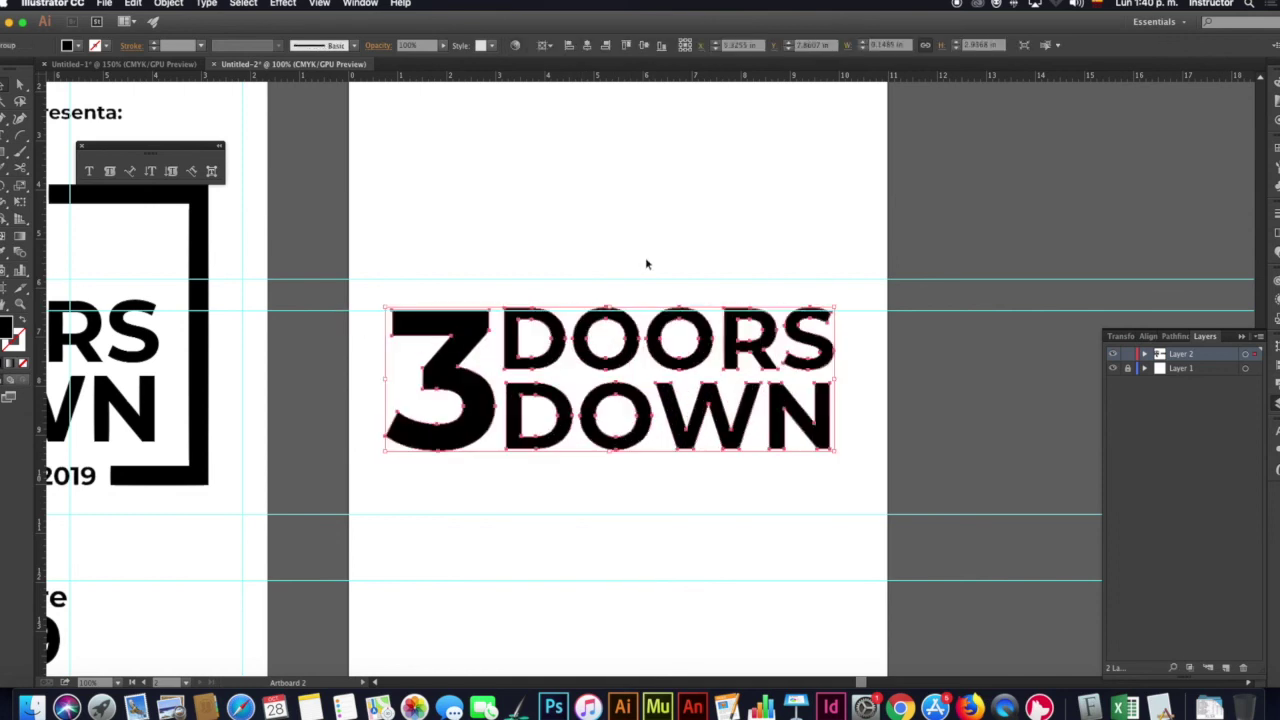
# Zoom out to both artboards and add a vertical guide on the second one
pyautogui.scroll(2, 686, 286)
pyautogui.scroll(2, 669, 315)
pyautogui.scroll(-2, 669, 315)
pyautogui.hotkey('ctrl', 'a')
pyautogui.moveTo(46, 182); pyautogui.dragTo(588, 246)
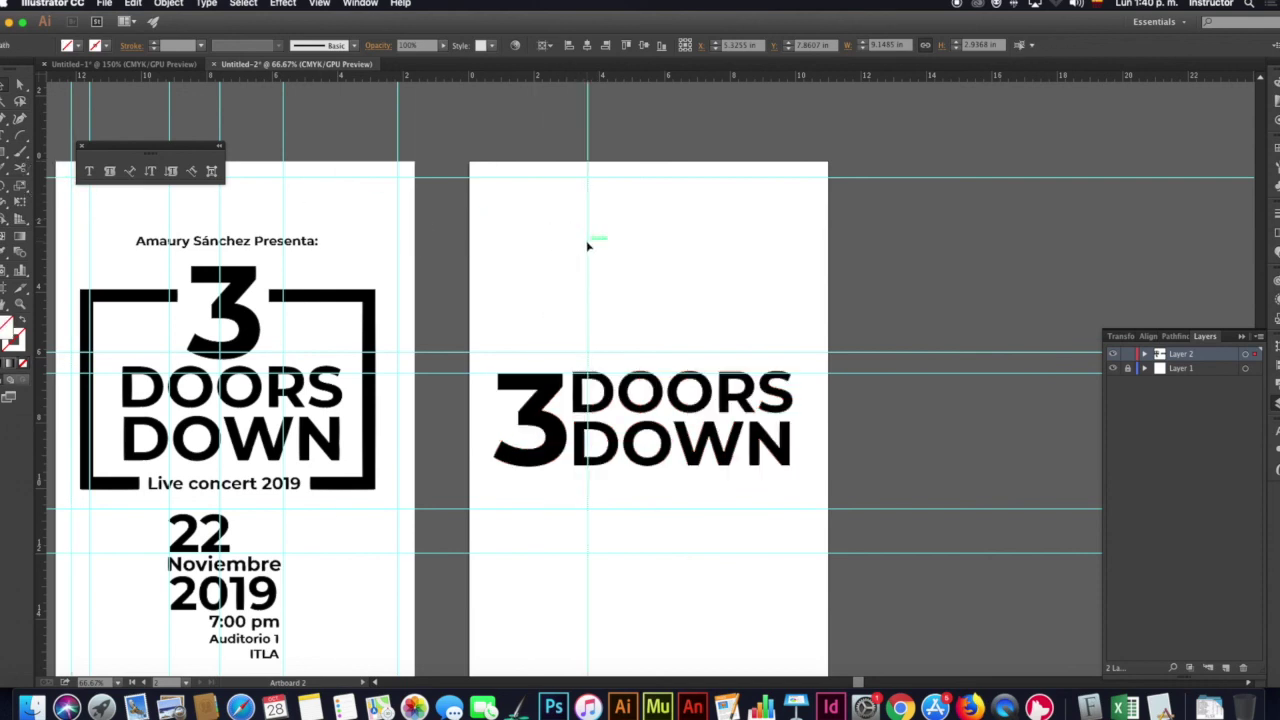
# Add another vertical guide and trial several logo rotations before returning it to horizontal
pyautogui.moveTo(40, 213); pyautogui.dragTo(708, 246)
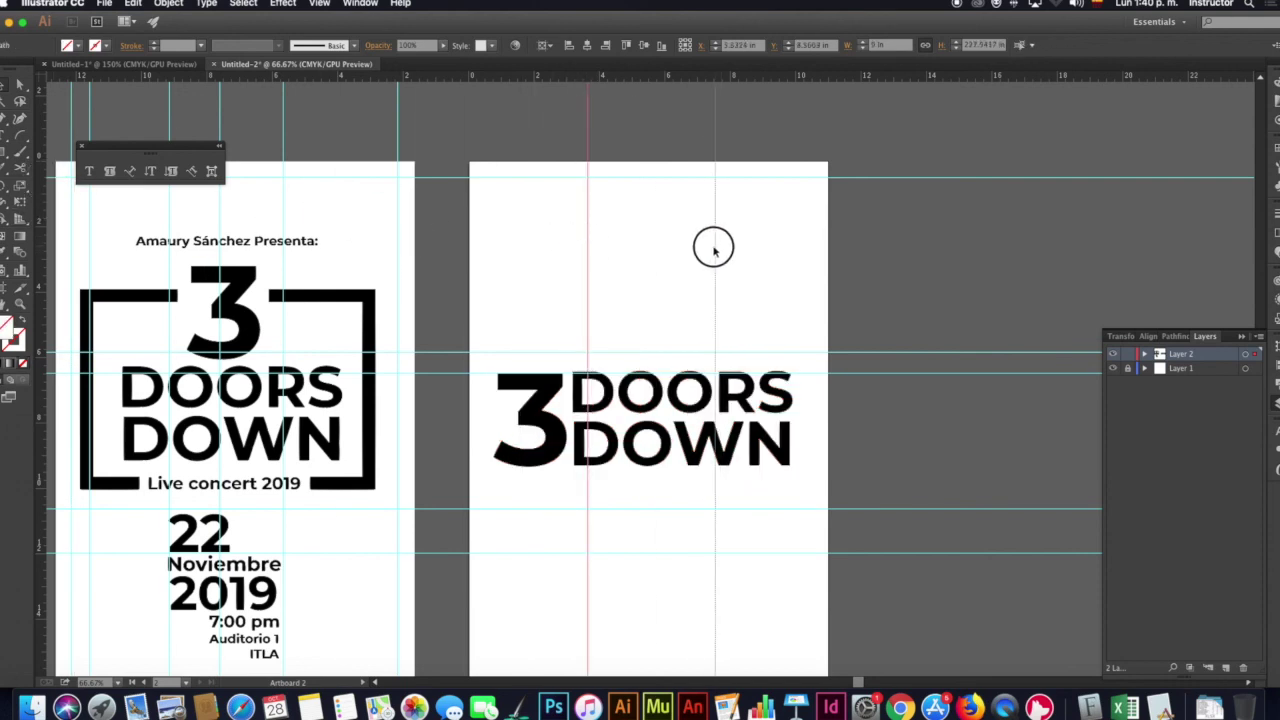
pyautogui.click(689, 375)
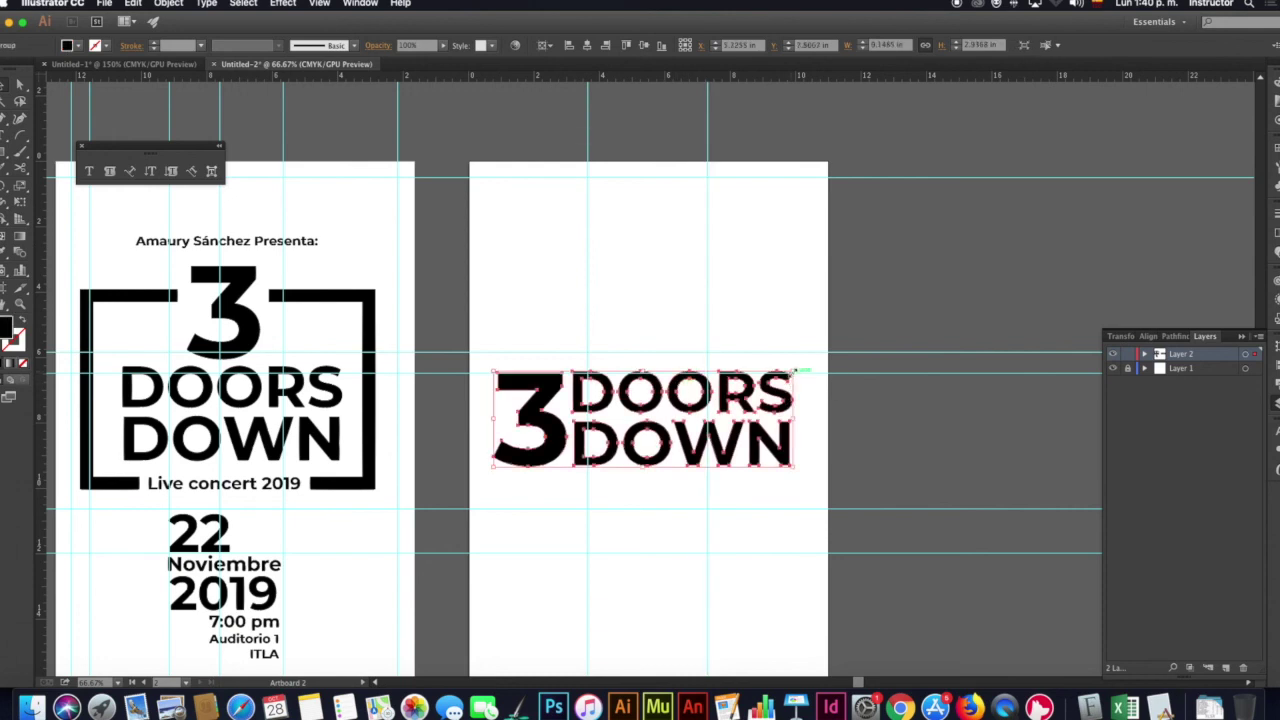
pyautogui.moveTo(797, 371); pyautogui.dragTo(566, 263)
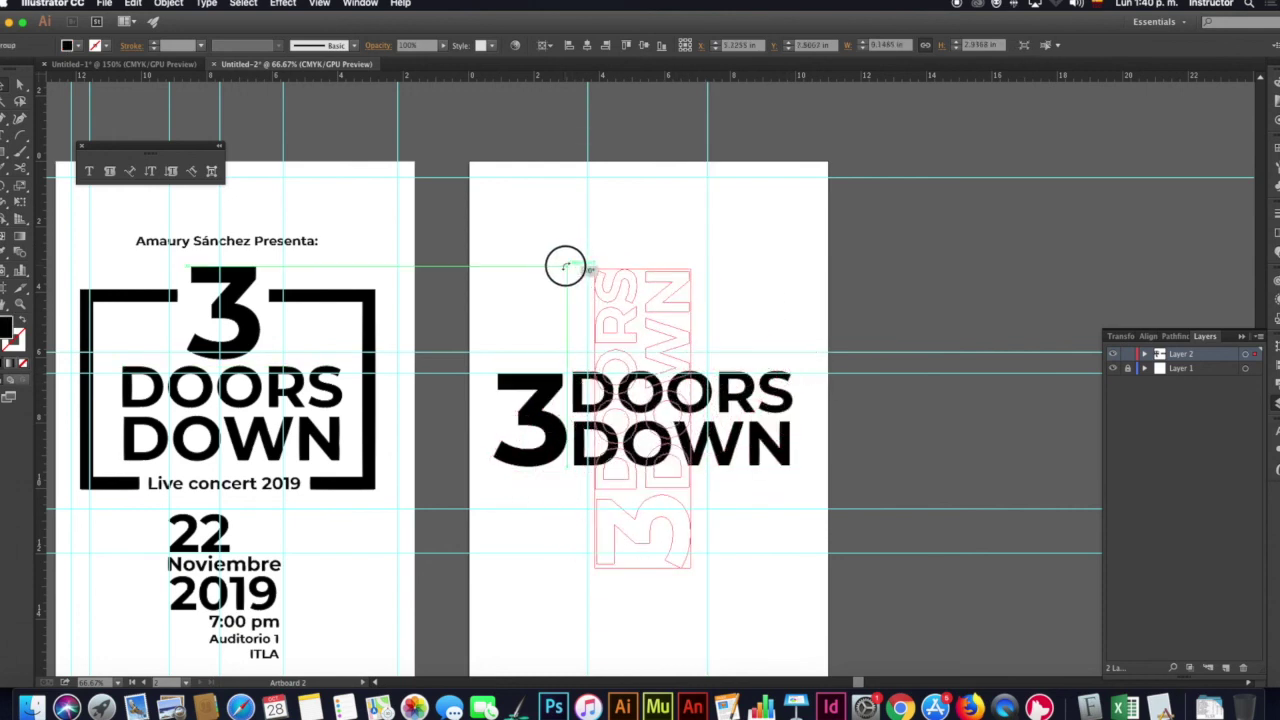
pyautogui.moveTo(632, 338); pyautogui.dragTo(595, 370)
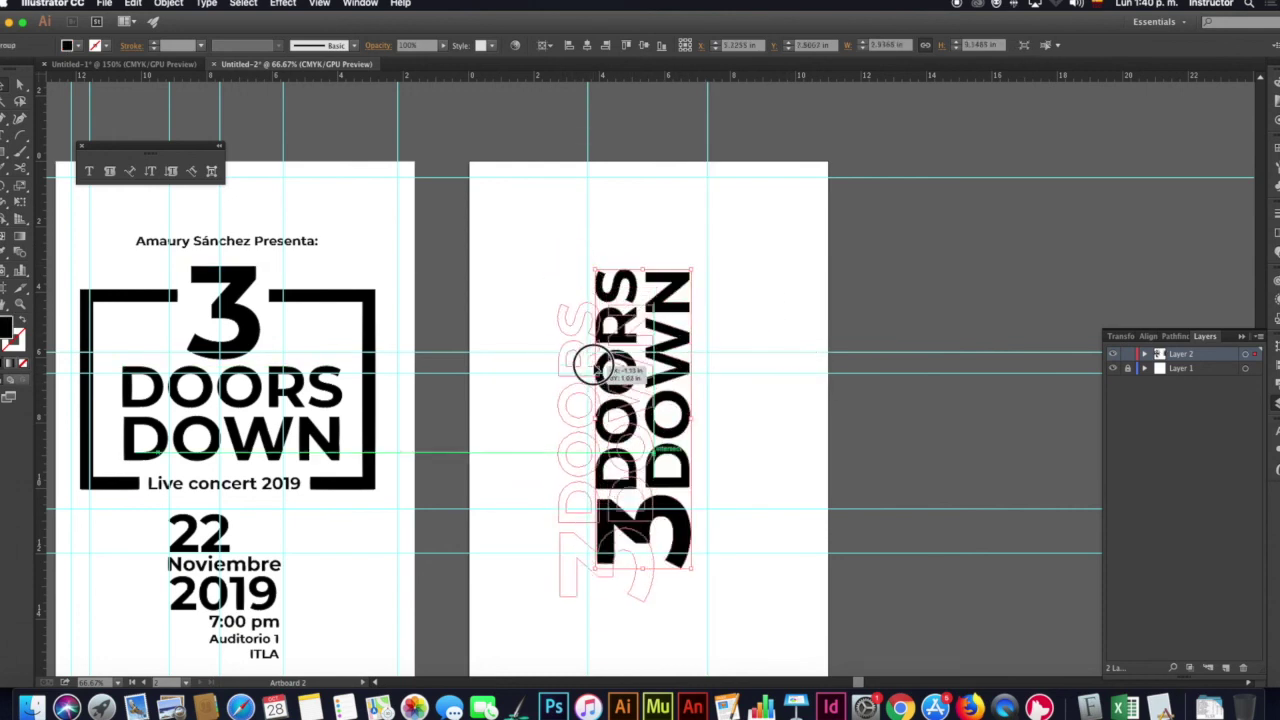
pyautogui.moveTo(658, 292); pyautogui.dragTo(468, 384)
pyautogui.moveTo(600, 450); pyautogui.dragTo(594, 506)
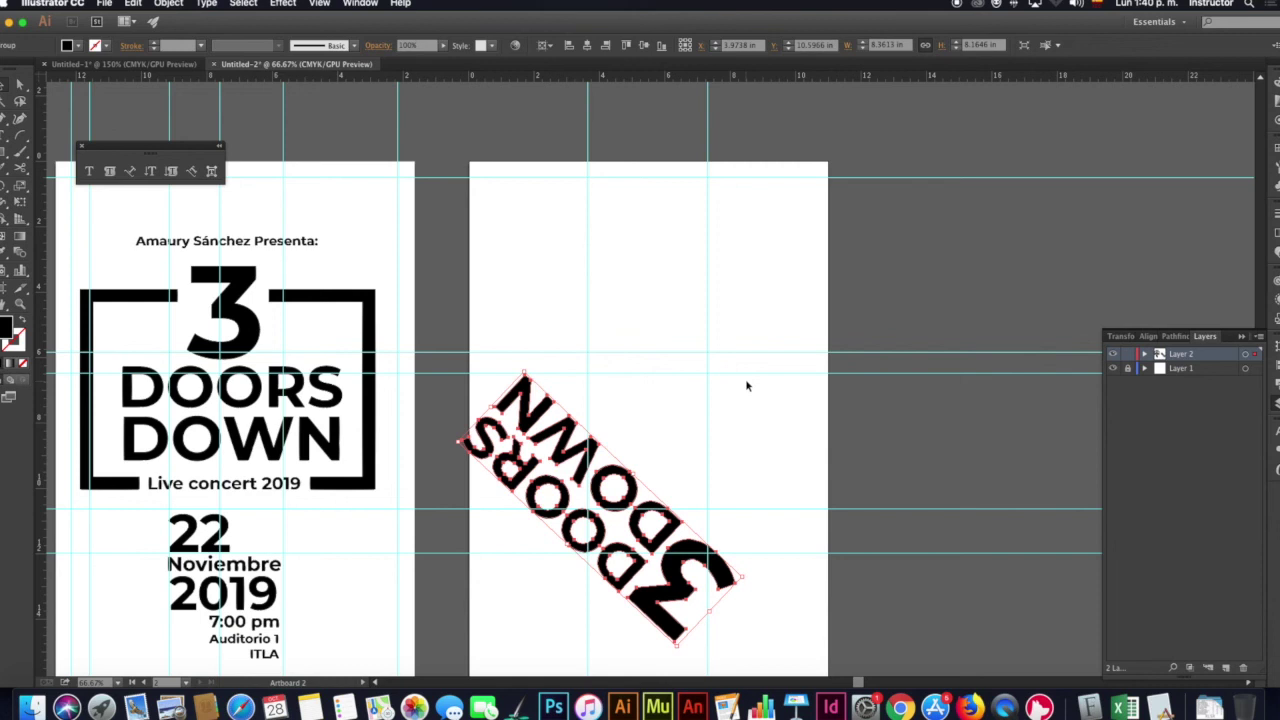
pyautogui.hotkey('ctrl', 'z')
pyautogui.hotkey('ctrl', 'z')
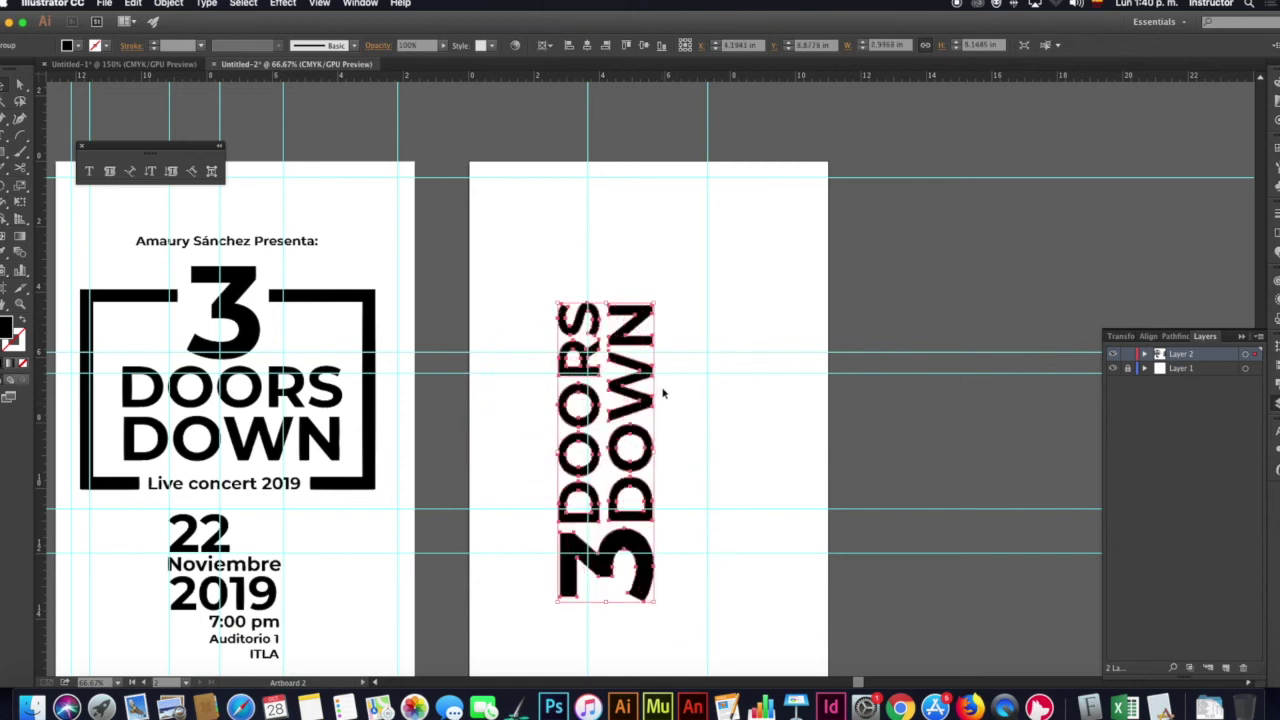
pyautogui.moveTo(658, 297); pyautogui.dragTo(760, 439)
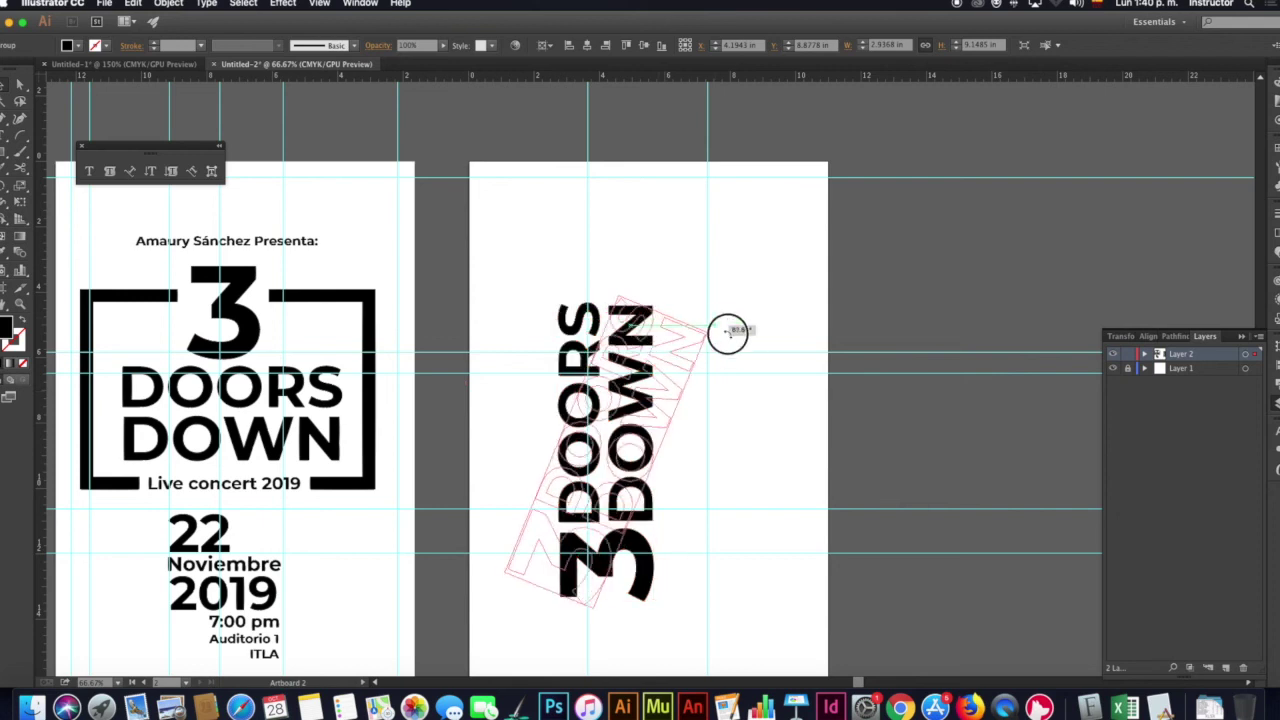
pyautogui.hotkey('ctrl', 'z')
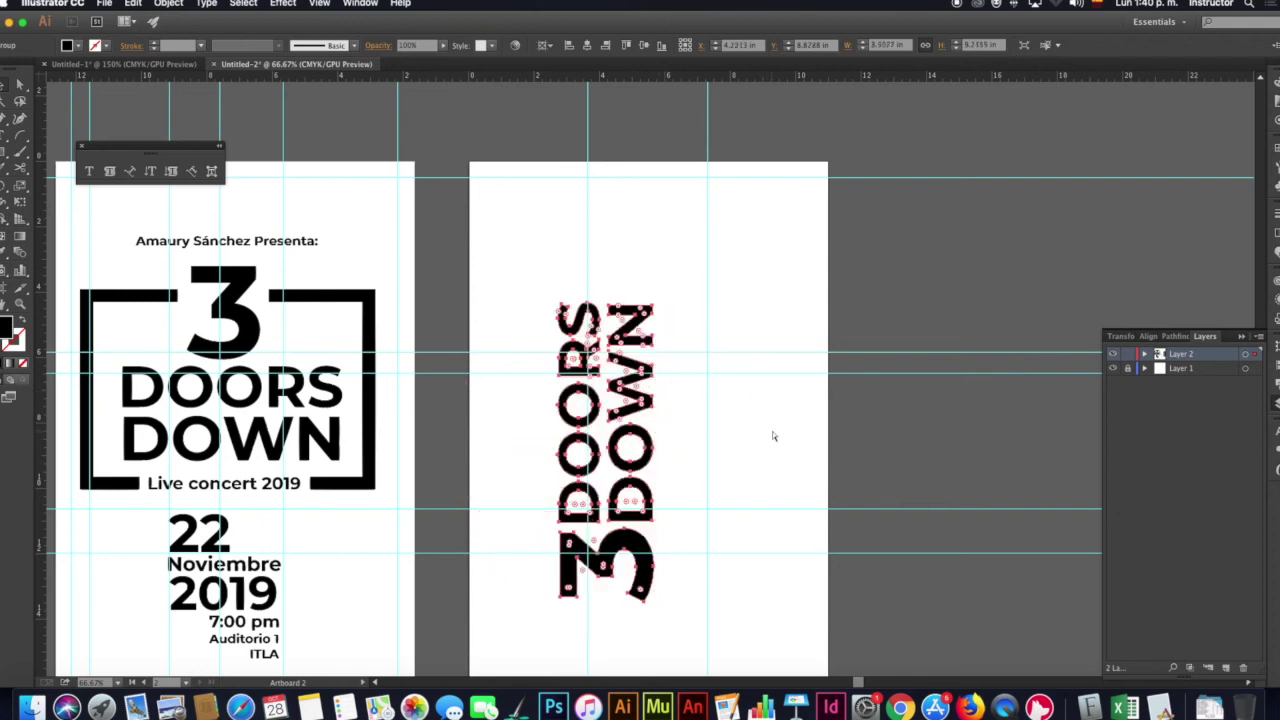
pyautogui.hotkey('ctrl', 'z')
pyautogui.moveTo(697, 265); pyautogui.dragTo(749, 451)
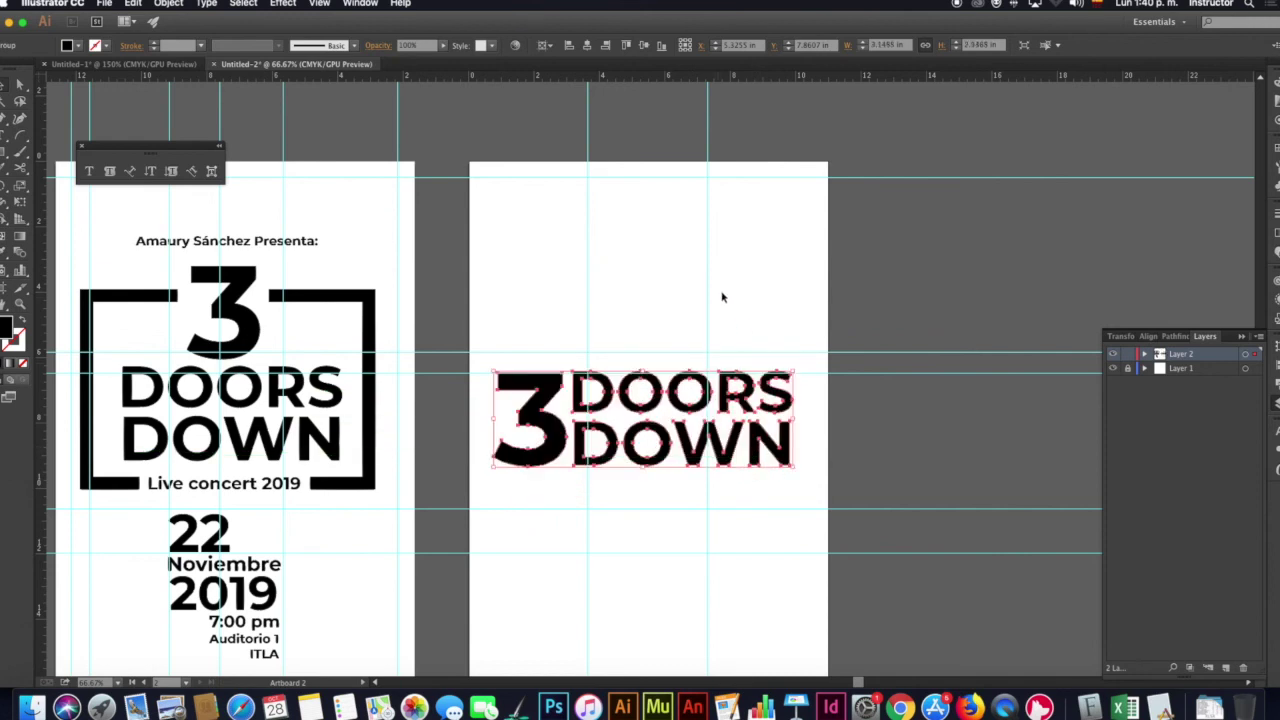
# Unlock Layer 1 and rotate the logo with its guides to a rising diagonal
pyautogui.click(1128, 368)
pyautogui.moveTo(538, 272); pyautogui.dragTo(767, 617)
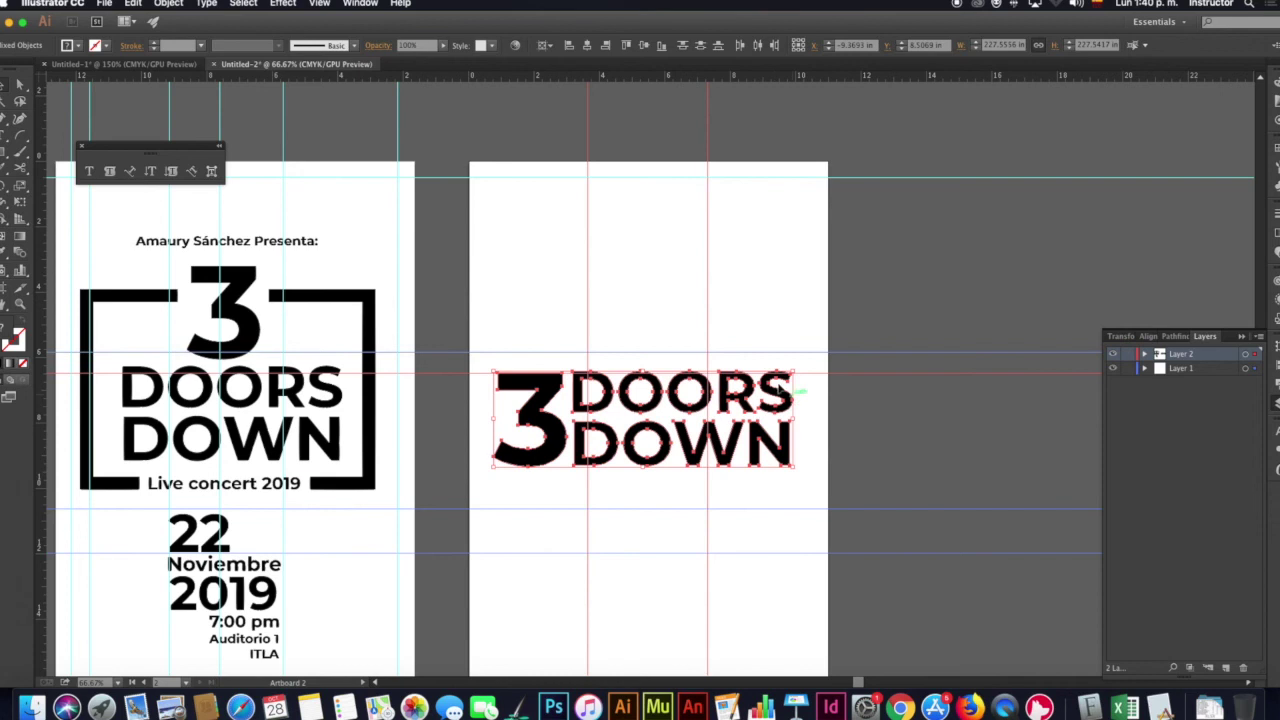
pyautogui.press('r')
pyautogui.moveTo(743, 283); pyautogui.dragTo(671, 206)
pyautogui.moveTo(643, 186); pyautogui.dragTo(583, 157)
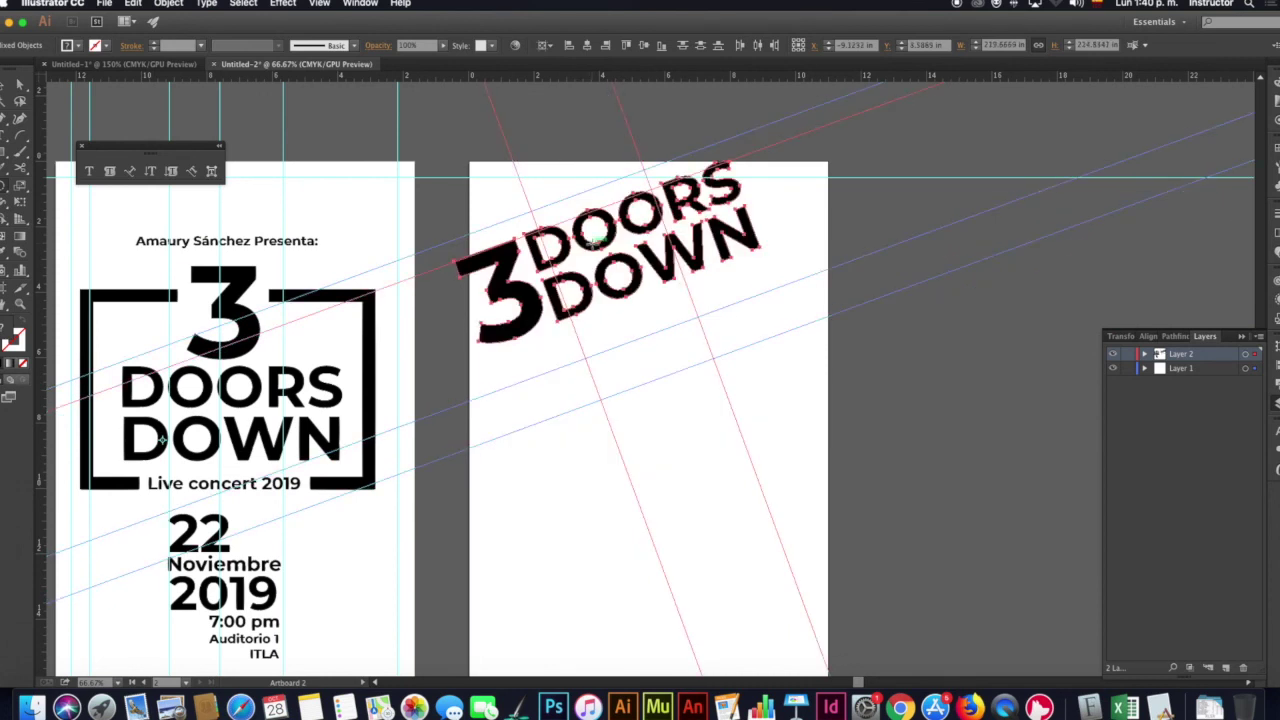
pyautogui.moveTo(565, 248)
pyautogui.mouseDown()
pyautogui.moveTo(586, 371)
pyautogui.moveTo(601, 382)
pyautogui.mouseUp()
pyautogui.click(720, 120)
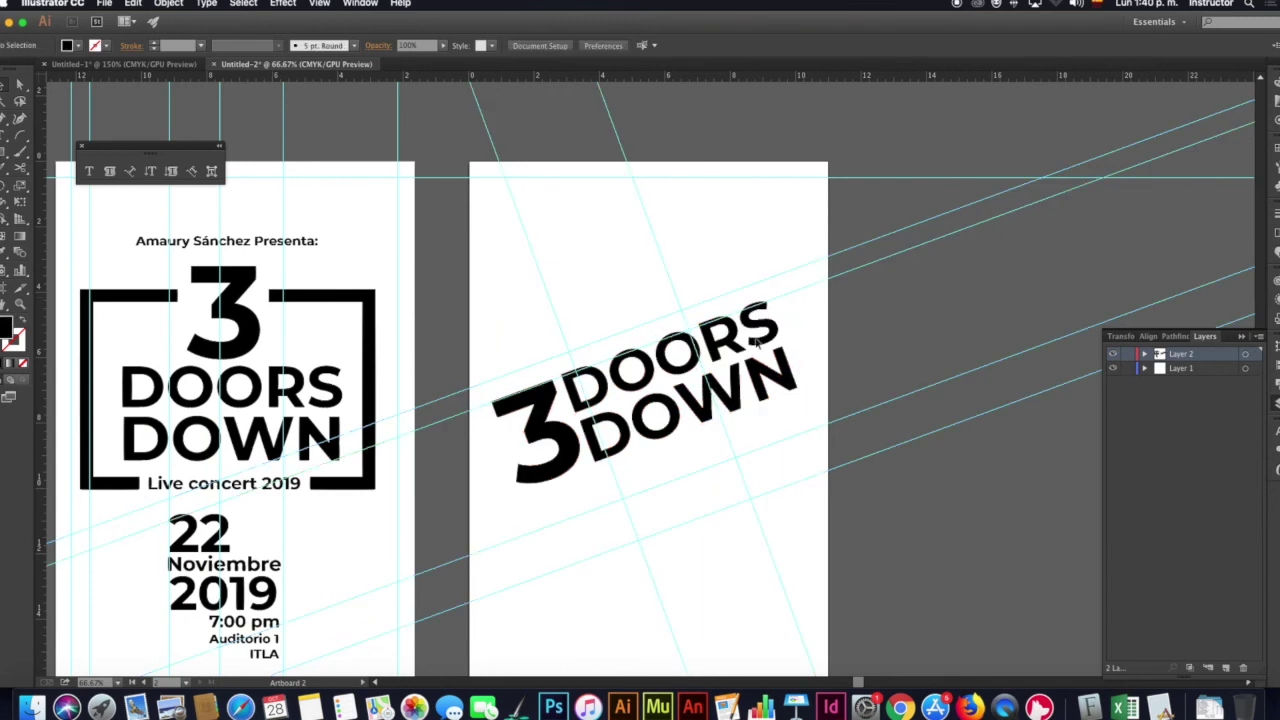
# Place a vertical guide on the second artboard and delete two stray diagonal guides
pyautogui.moveTo(39, 147)
pyautogui.mouseDown()
pyautogui.moveTo(465, 236)
pyautogui.moveTo(584, 240)
pyautogui.mouseUp()
pyautogui.moveTo(40, 149)
pyautogui.mouseDown()
pyautogui.moveTo(718, 232)
pyautogui.moveTo(670, 229)
pyautogui.mouseUp()
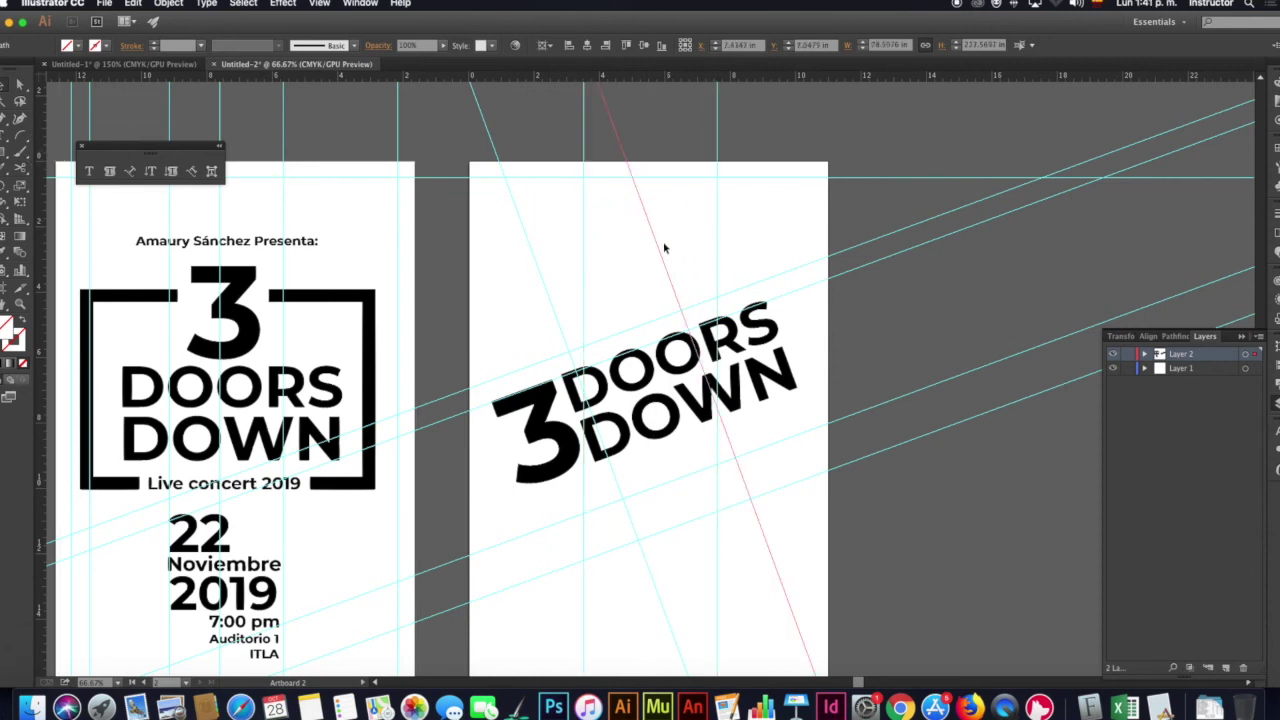
pyautogui.press('Delete')
pyautogui.click(535, 256)
pyautogui.press('Delete')
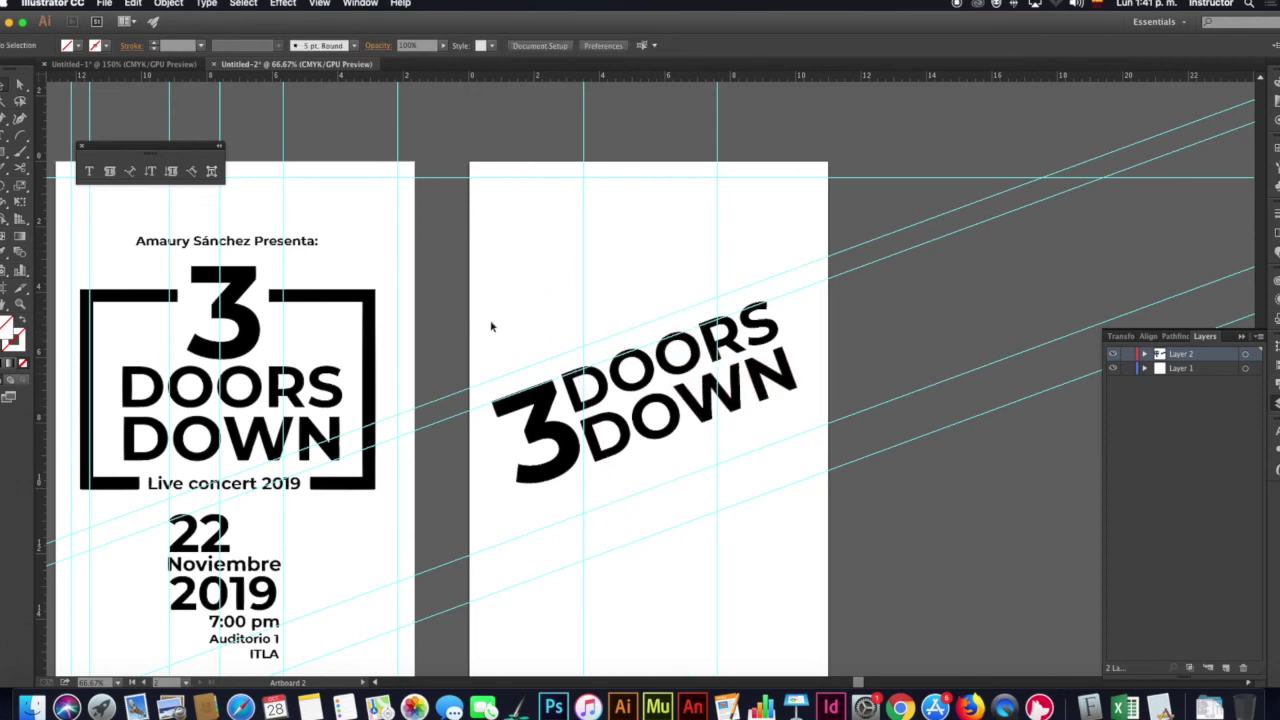
# Add two more vertical guides and move the tilted logo into its final spot
pyautogui.moveTo(42, 236); pyautogui.dragTo(485, 308)
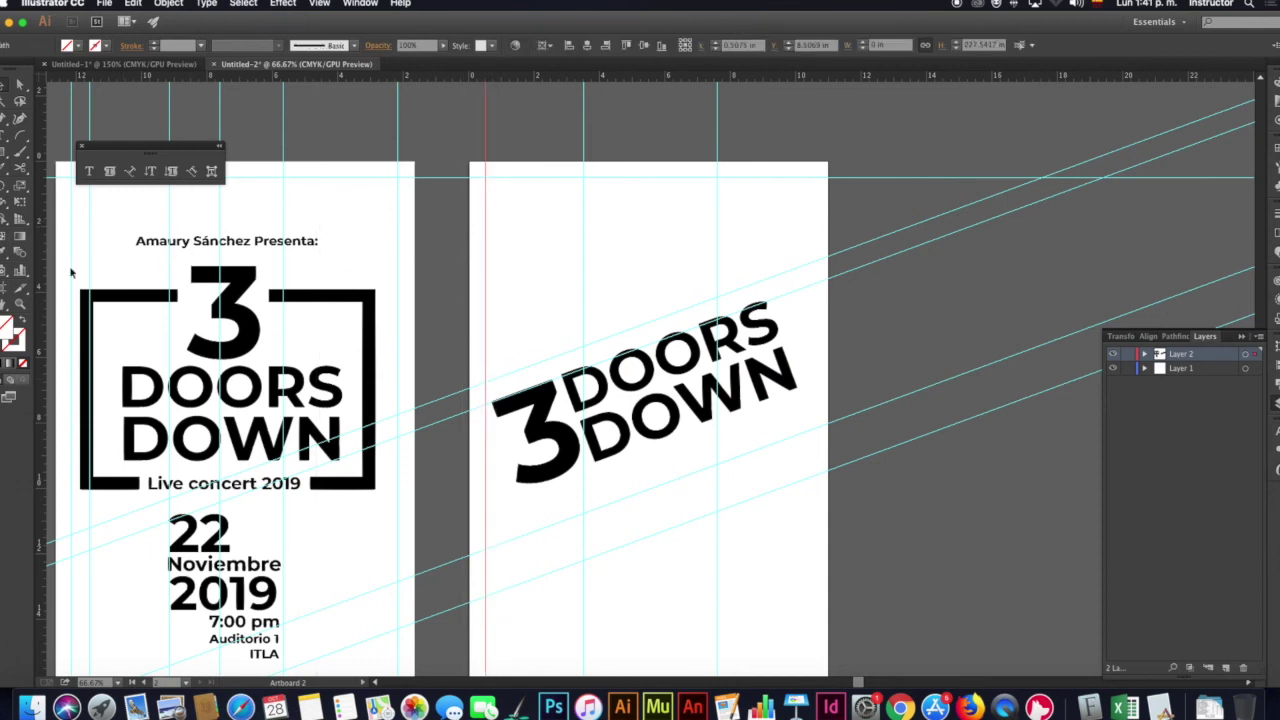
pyautogui.moveTo(42, 268); pyautogui.dragTo(811, 366)
pyautogui.click(797, 388)
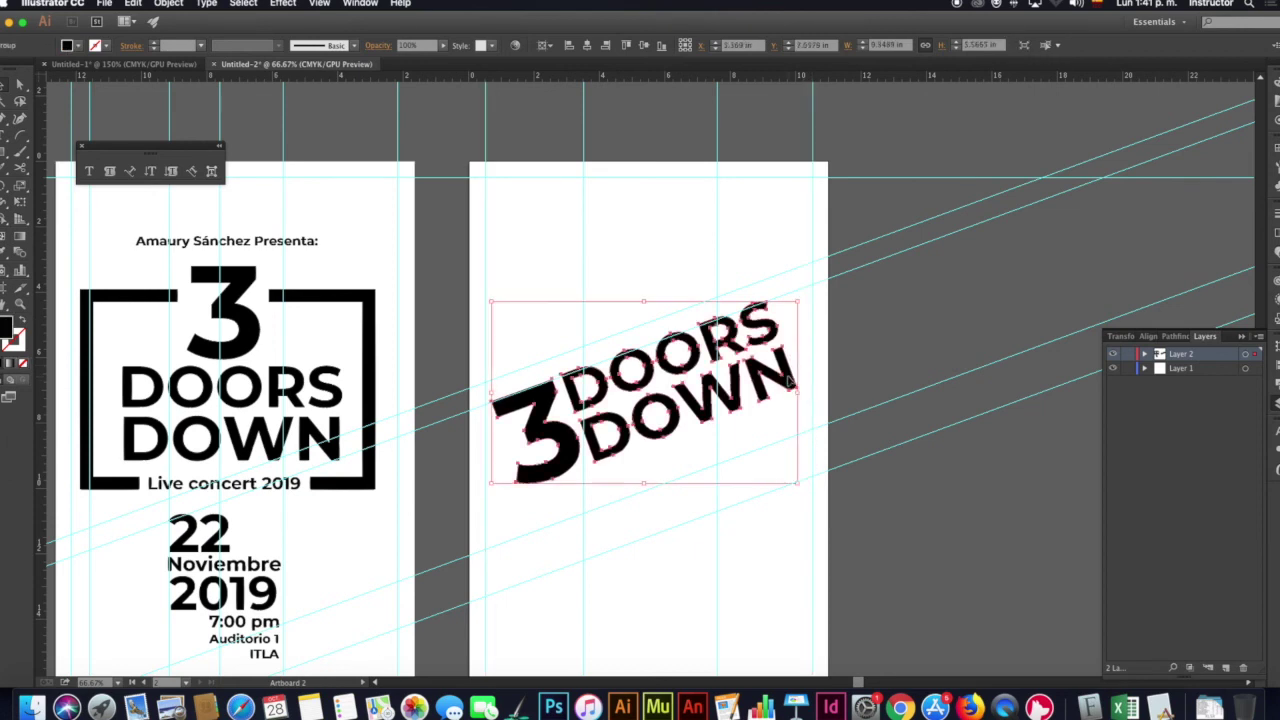
pyautogui.moveTo(786, 368); pyautogui.dragTo(806, 372)
pyautogui.press('super+minus')
pyautogui.click(770, 330)
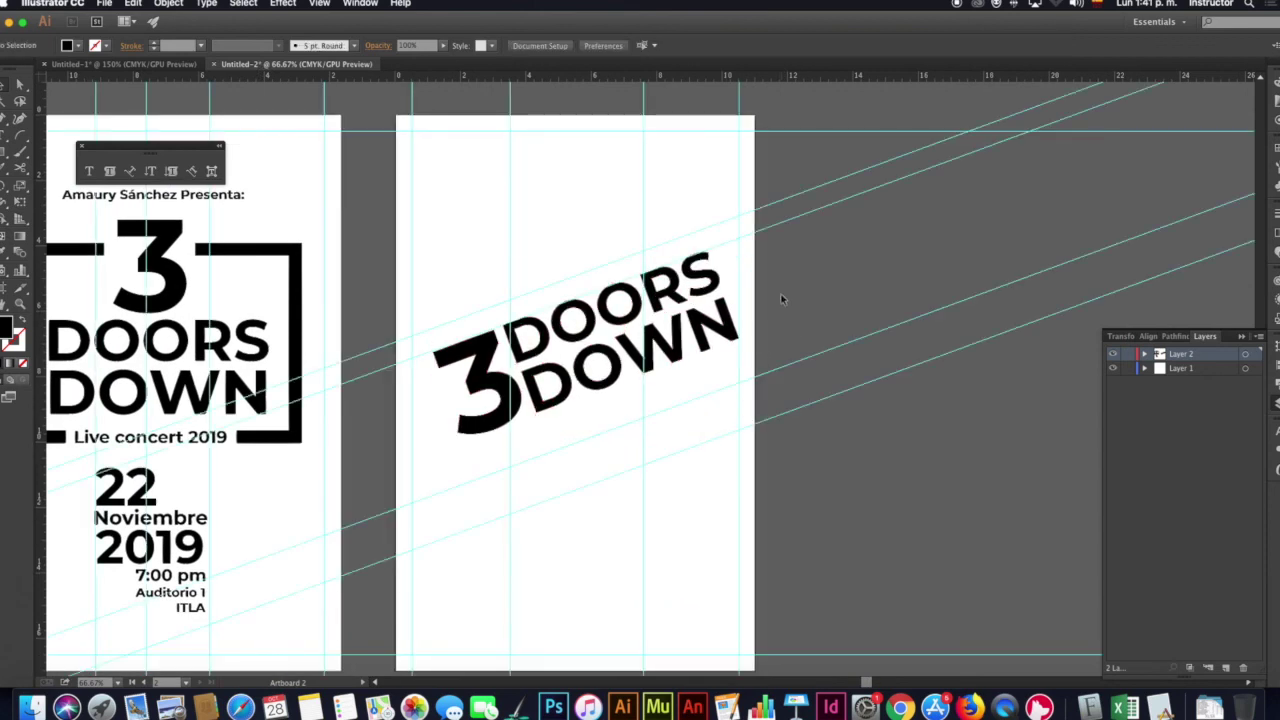
pyautogui.hscroll(-1, 717, 386)
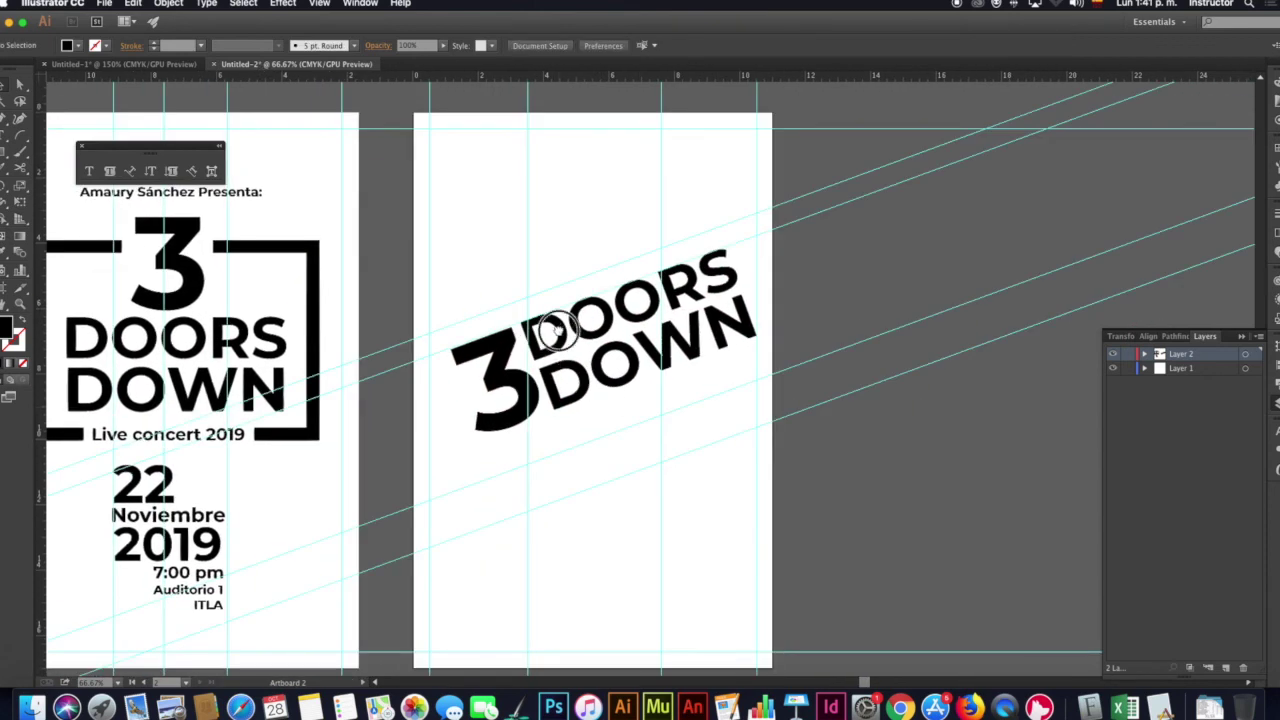
pyautogui.scroll(1, 556, 330)
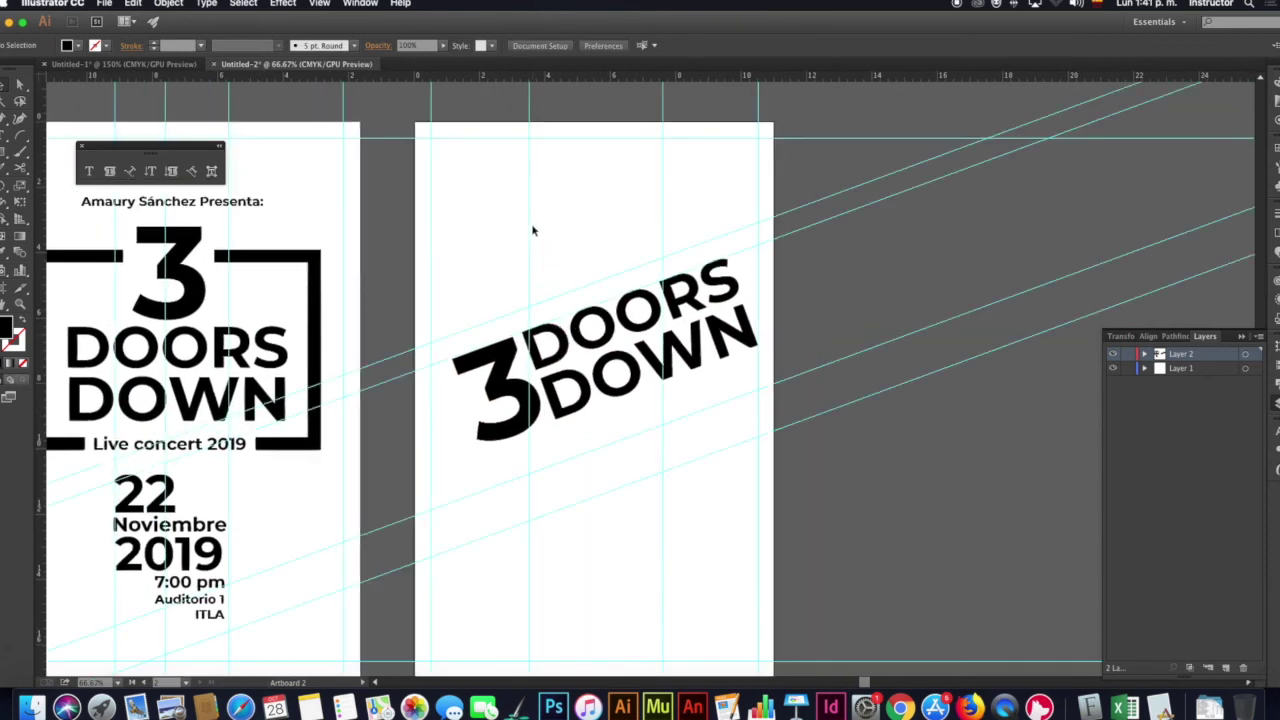
# Rotate and copy a guide into steep guides perpendicular to the diagonal ones
pyautogui.moveTo(661, 219); pyautogui.dragTo(591, 225)
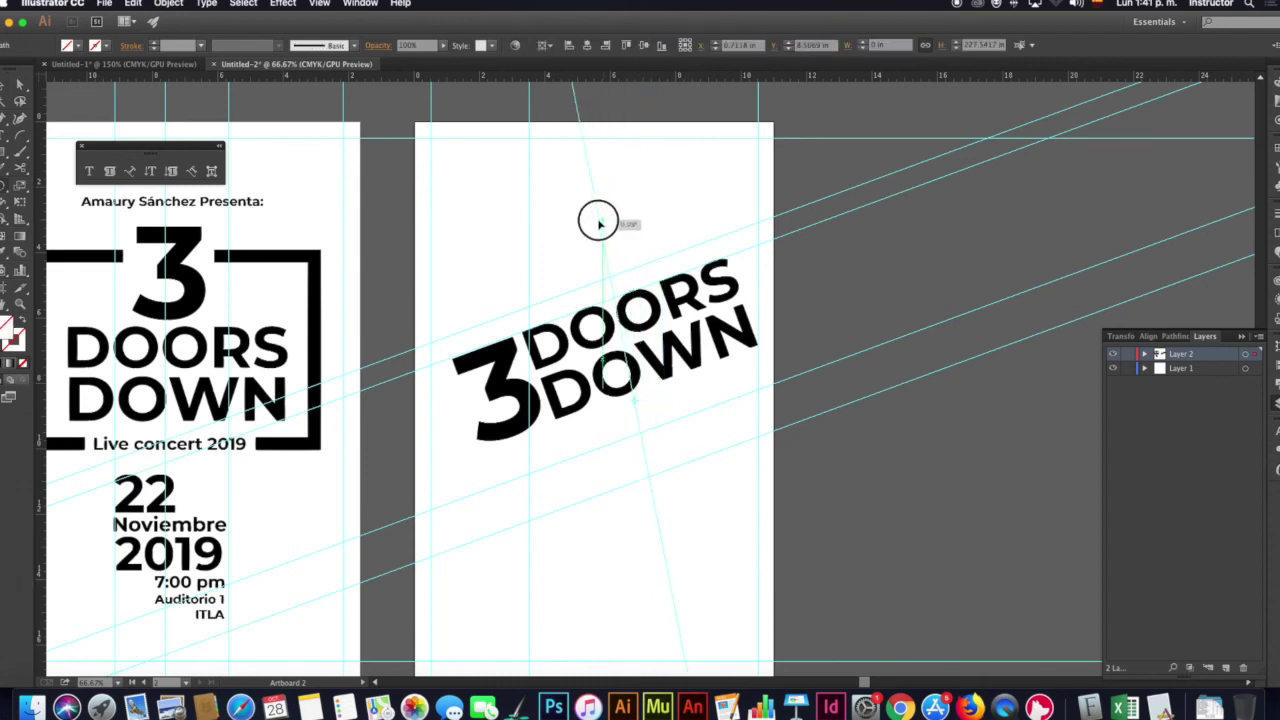
pyautogui.moveTo(591, 225); pyautogui.dragTo(591, 224)
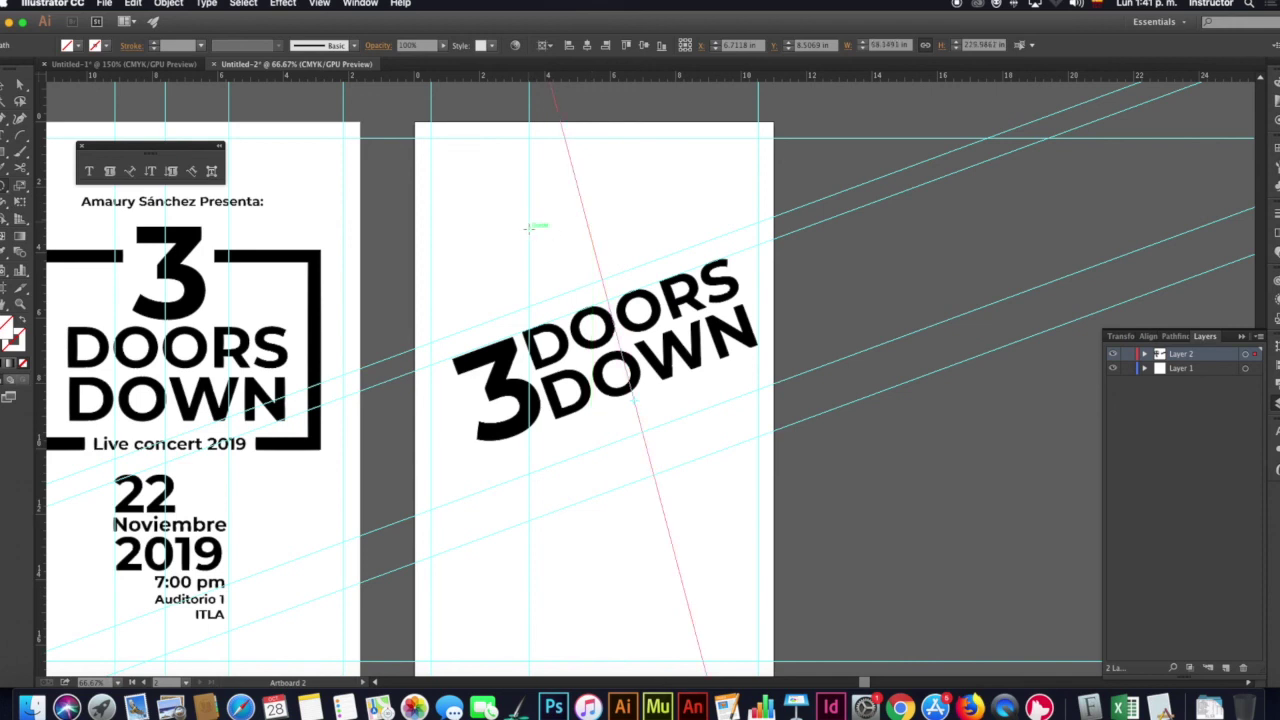
pyautogui.moveTo(527, 228); pyautogui.dragTo(473, 239)
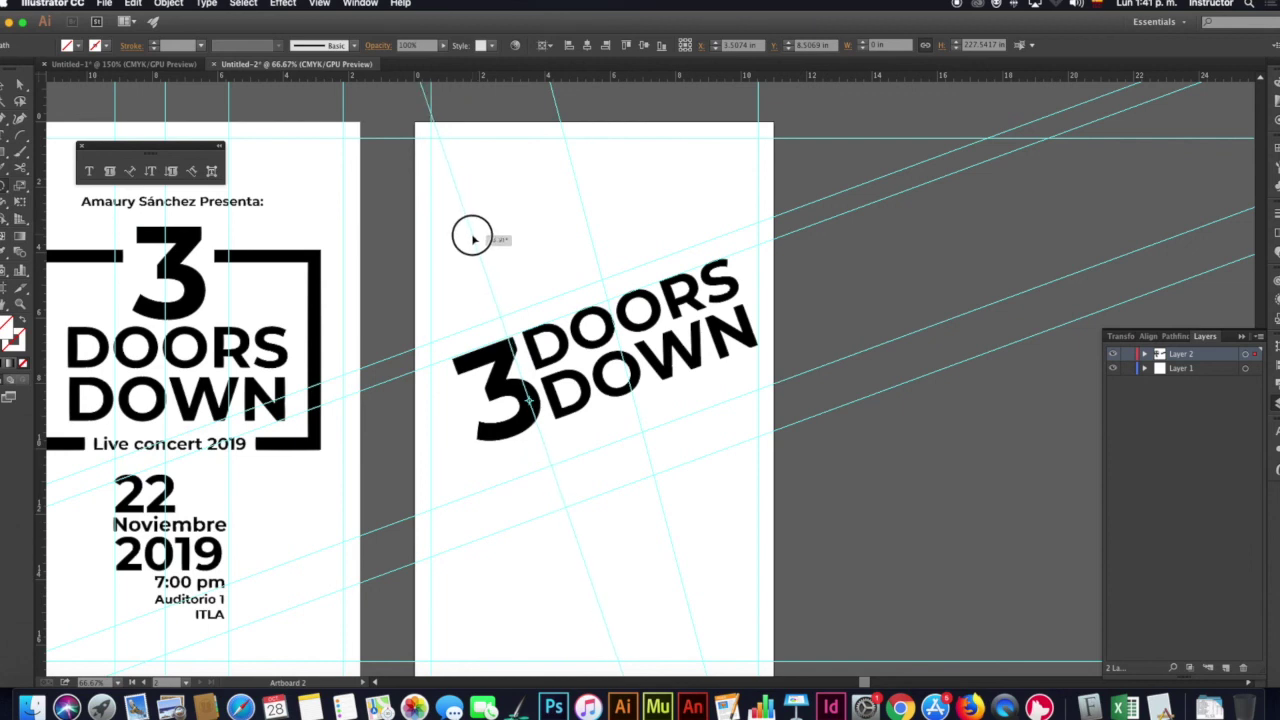
pyautogui.moveTo(473, 239); pyautogui.dragTo(488, 237)
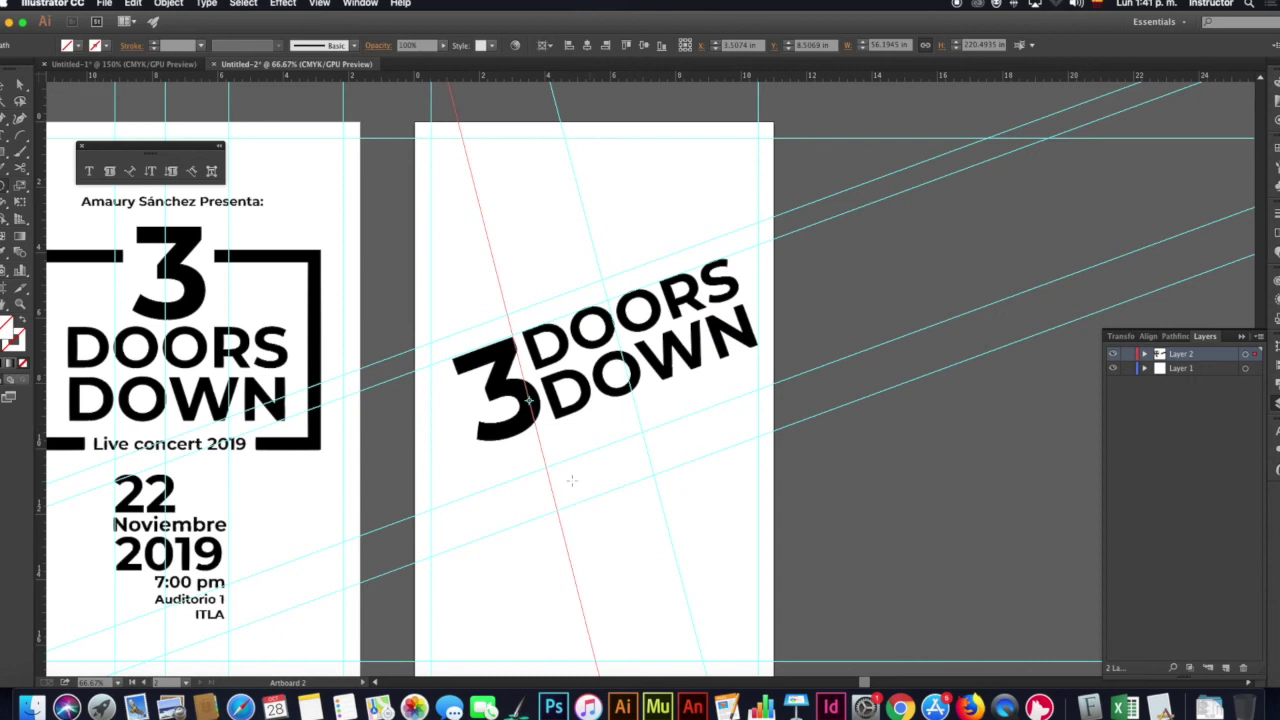
pyautogui.moveTo(568, 481); pyautogui.dragTo(577, 488)
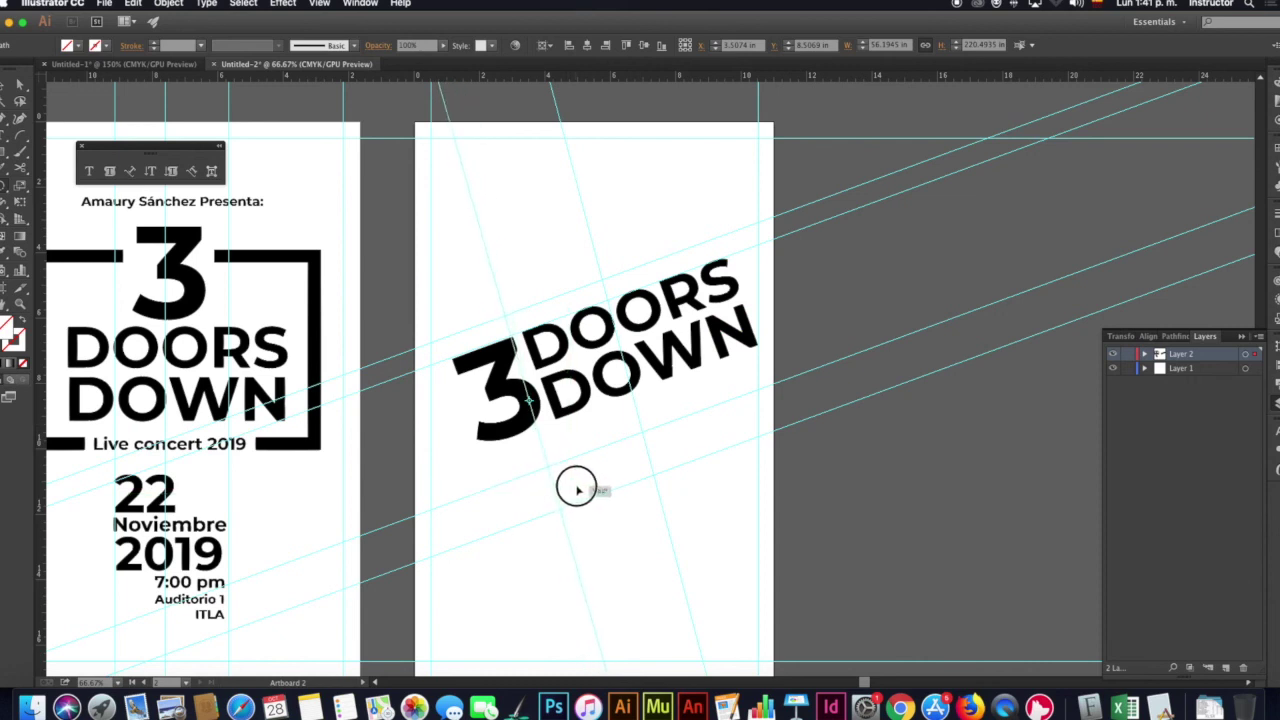
pyautogui.moveTo(654, 460); pyautogui.dragTo(652, 470)
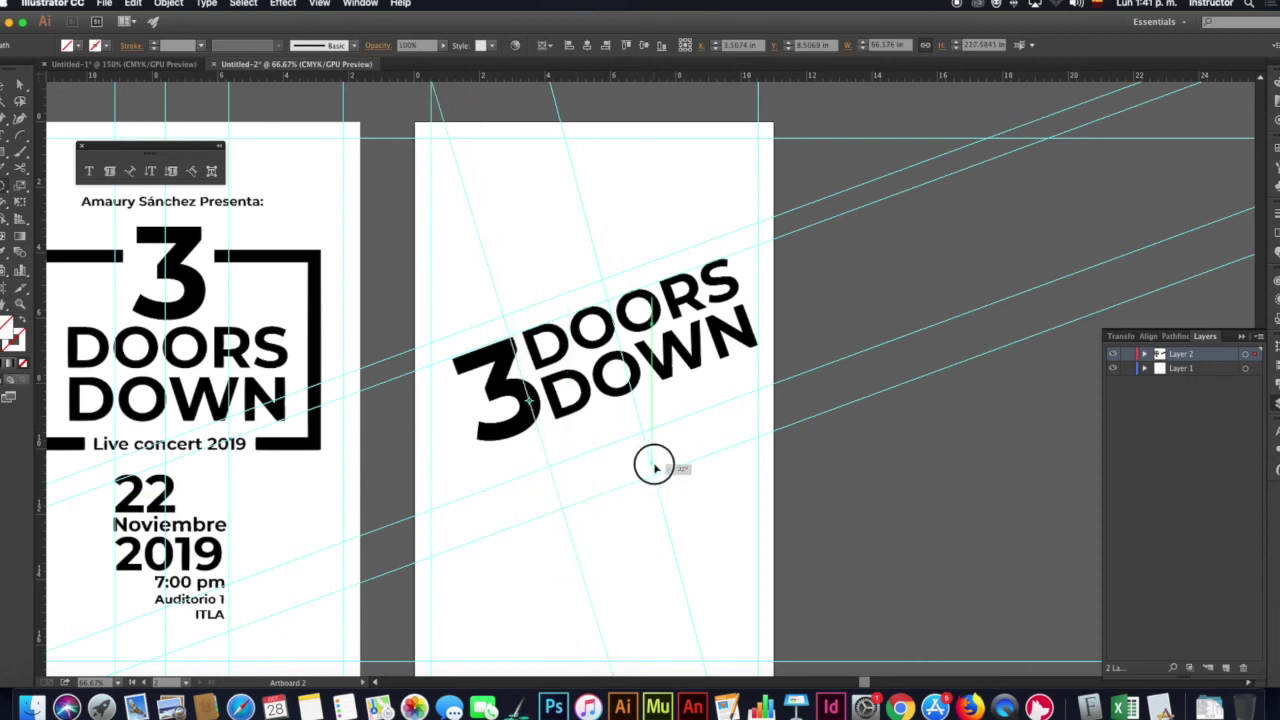
pyautogui.click(652, 469)
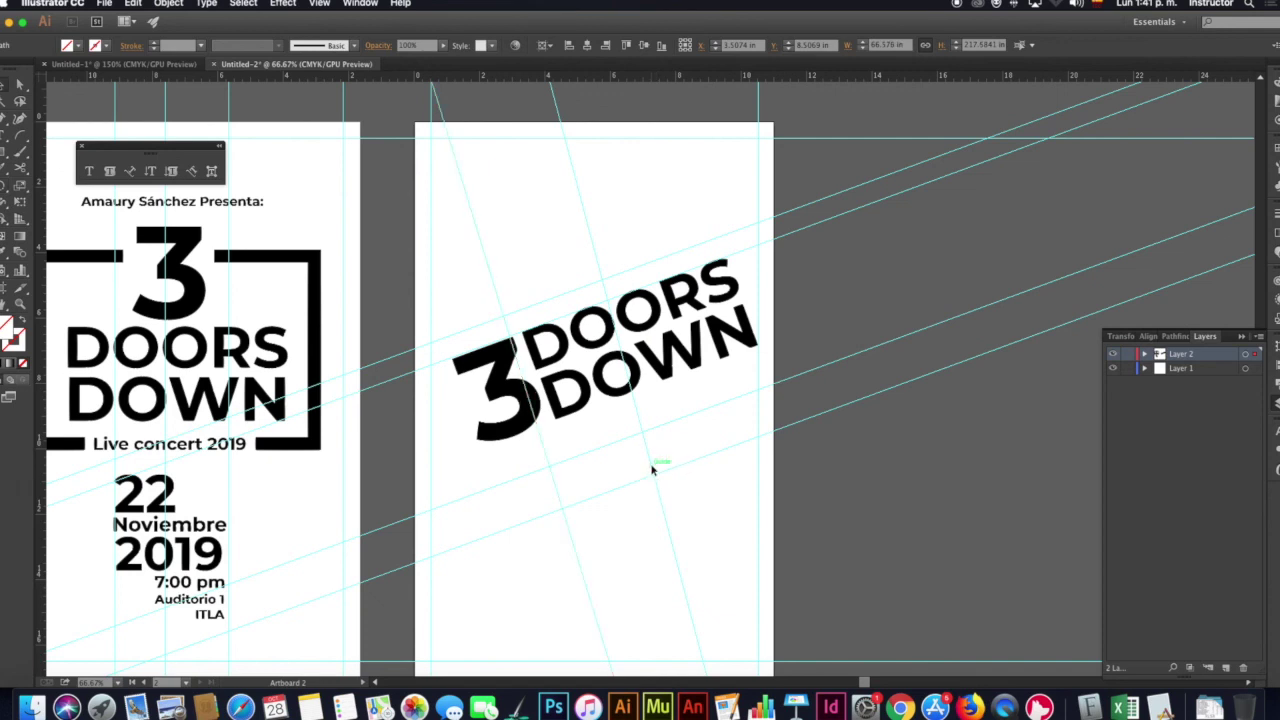
pyautogui.moveTo(656, 452); pyautogui.dragTo(654, 460)
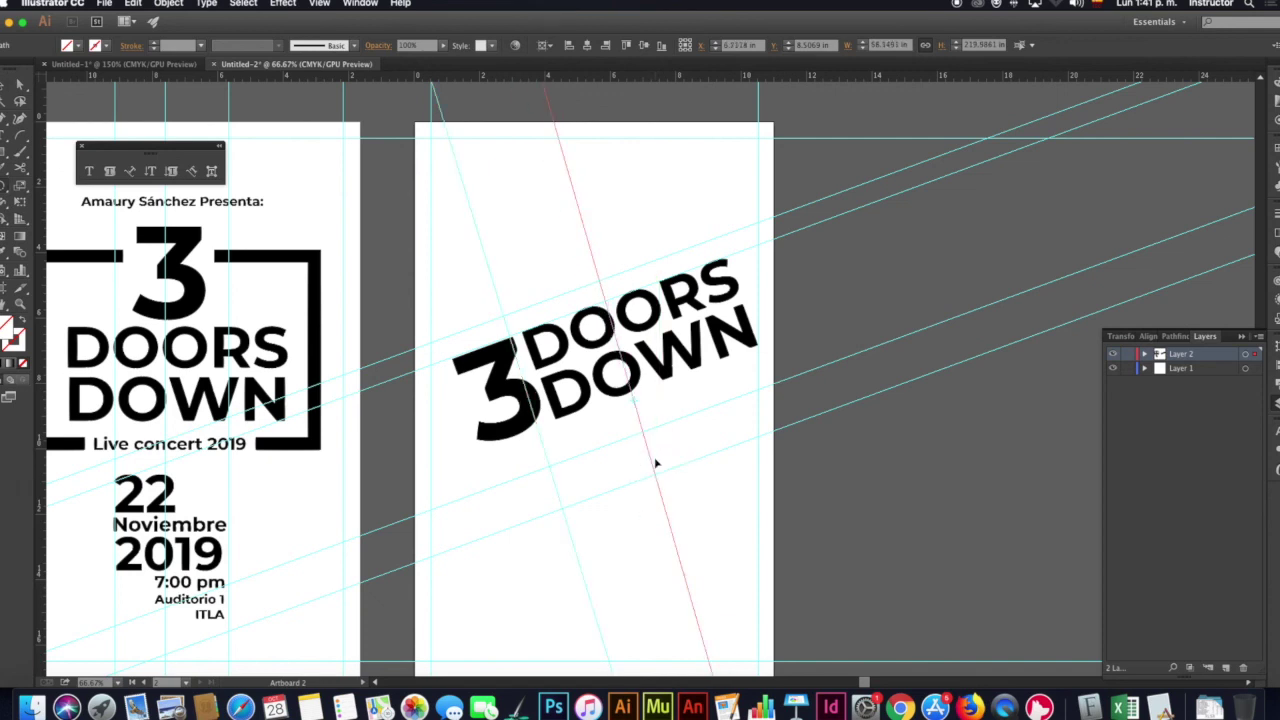
pyautogui.scroll(-2, 607, 461)
pyautogui.click(142, 458)
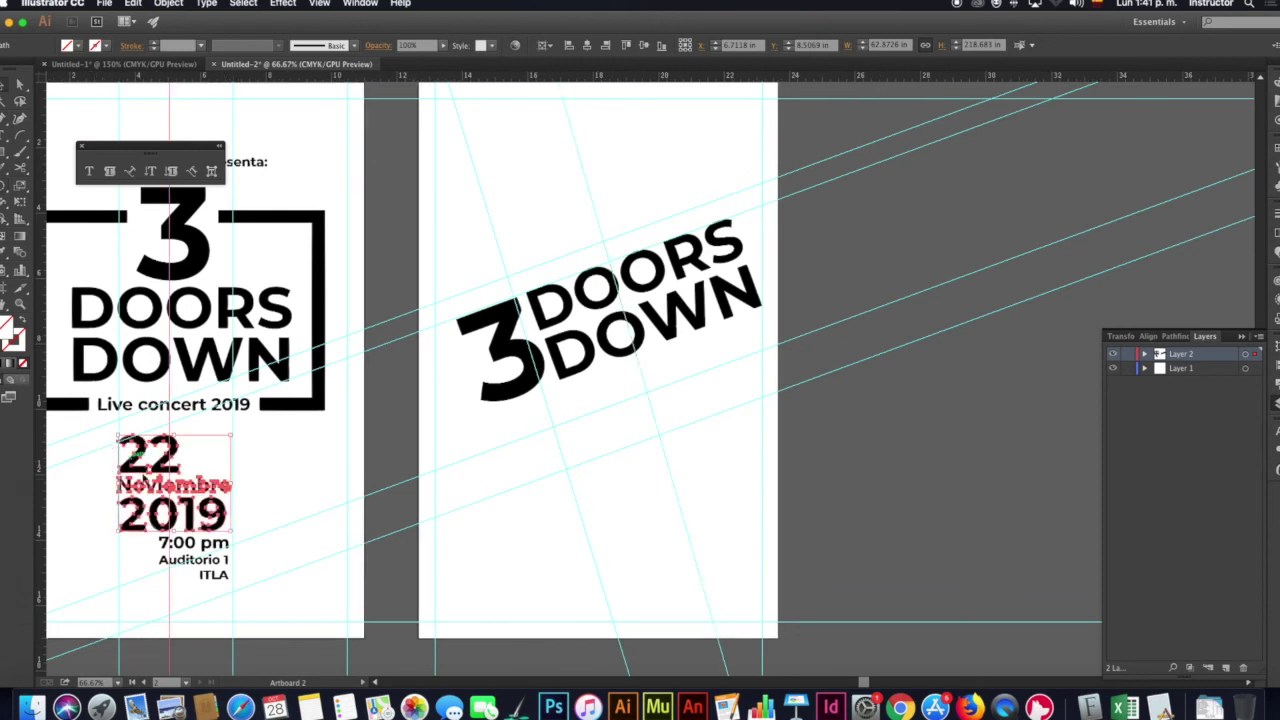
# Try copying only the date text to the second artboard, then undo it
pyautogui.moveTo(133, 456); pyautogui.dragTo(493, 543)
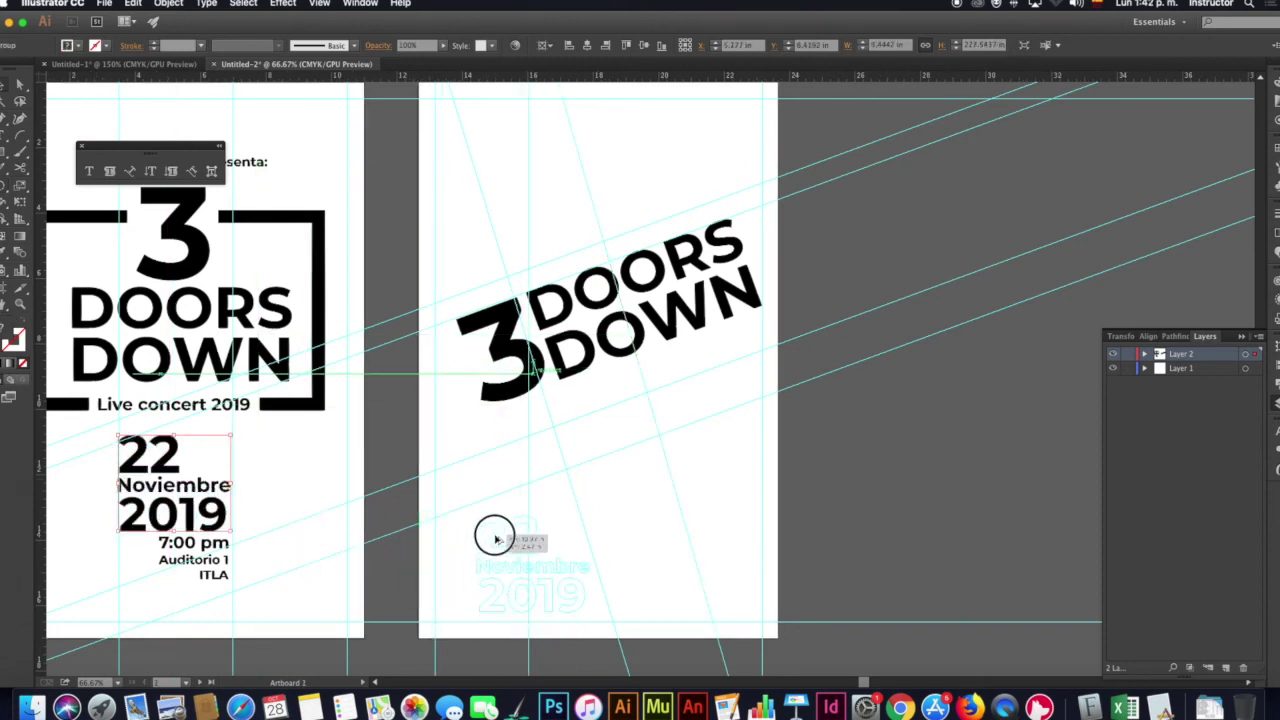
pyautogui.moveTo(493, 543); pyautogui.dragTo(491, 540)
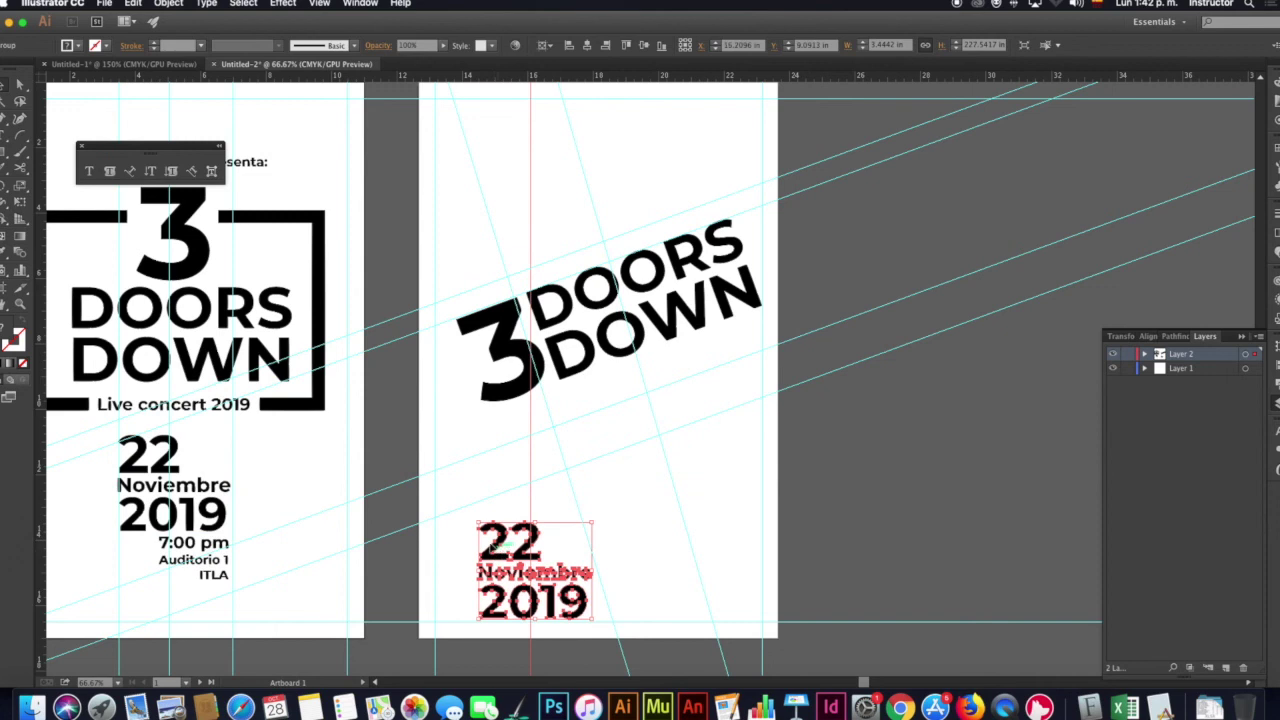
pyautogui.hotkey('ctrl', 'z')
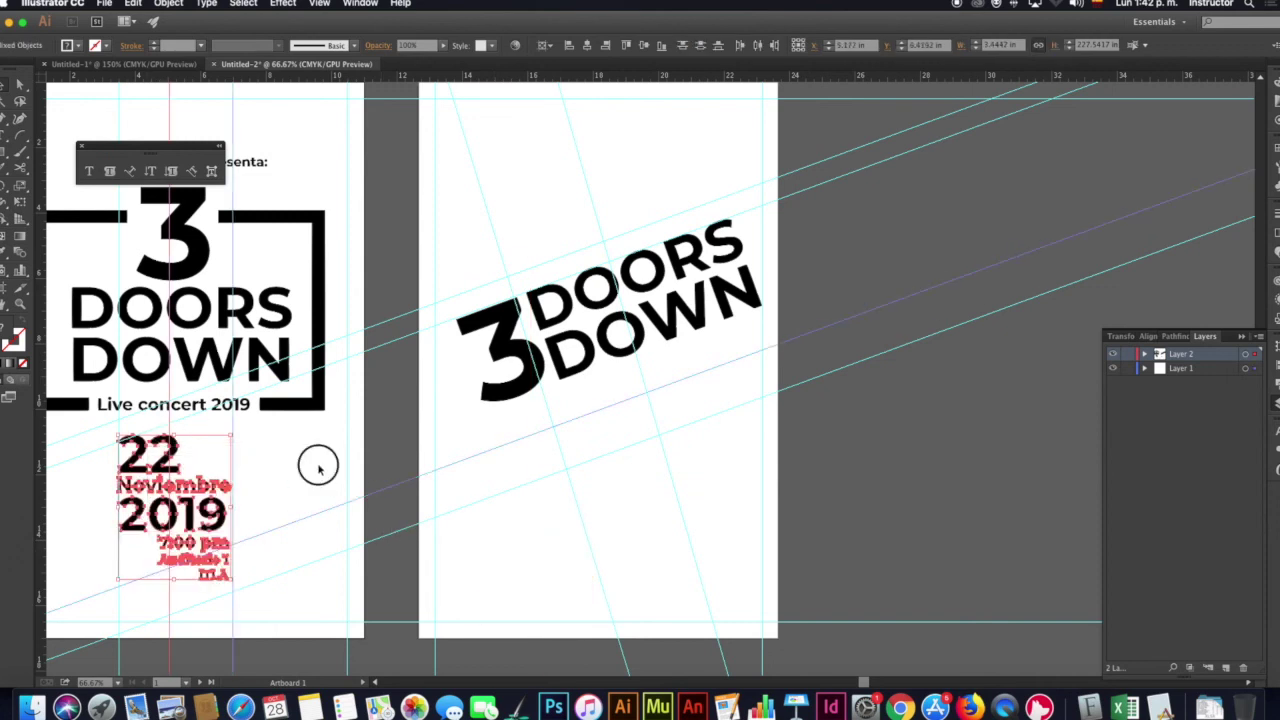
pyautogui.click(320, 466)
# Lock Layer 1, copy the full date and venue block below the logo, and enlarge it
pyautogui.click(1127, 368)
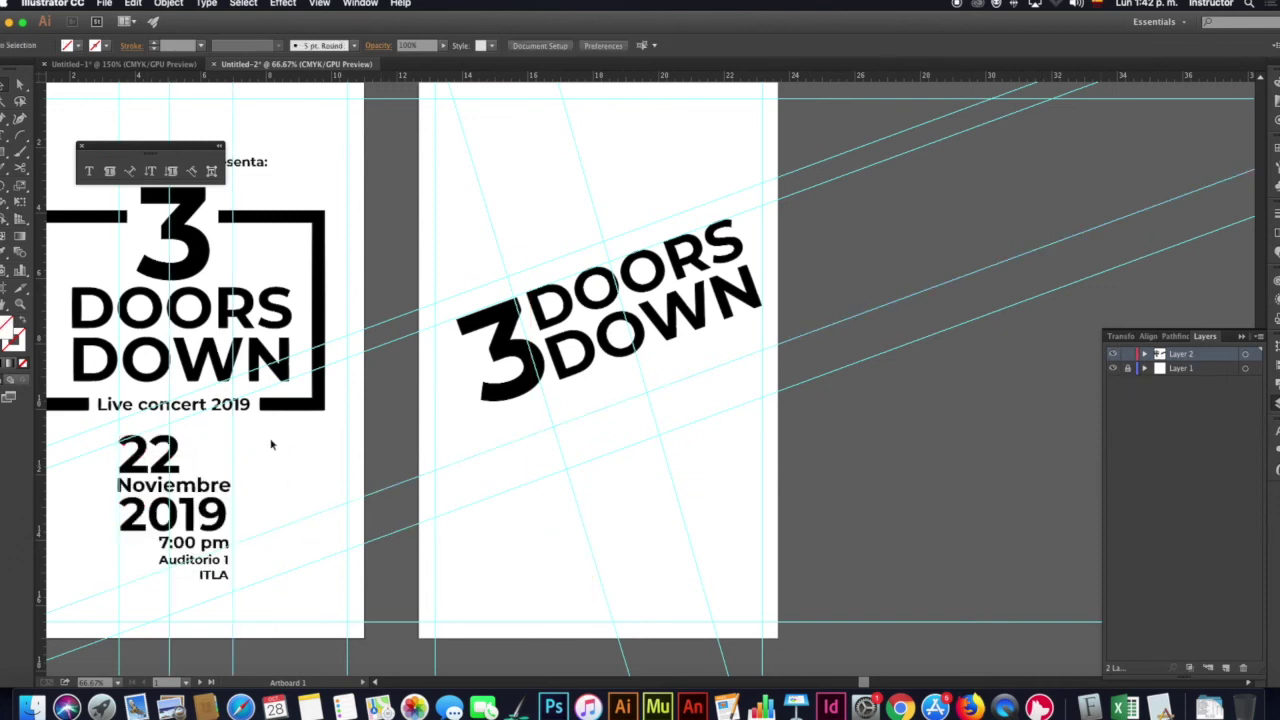
pyautogui.moveTo(160, 470); pyautogui.dragTo(496, 497)
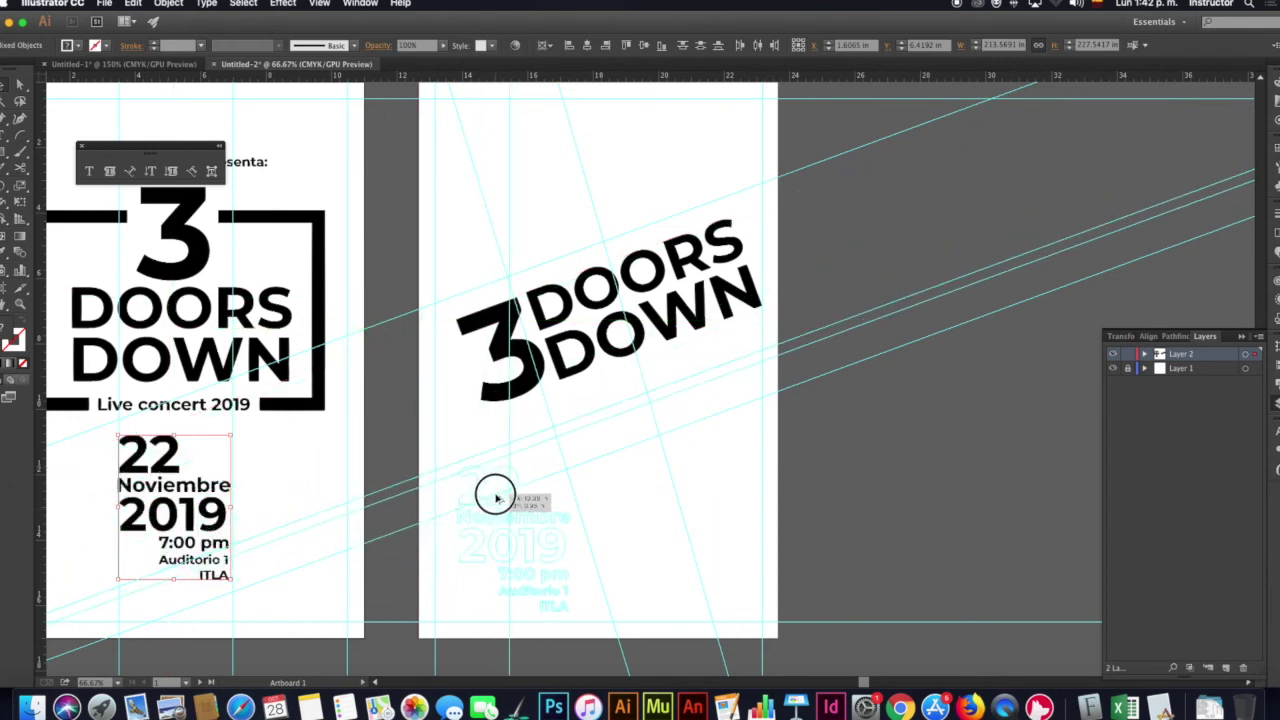
pyautogui.moveTo(496, 497); pyautogui.dragTo(685, 455)
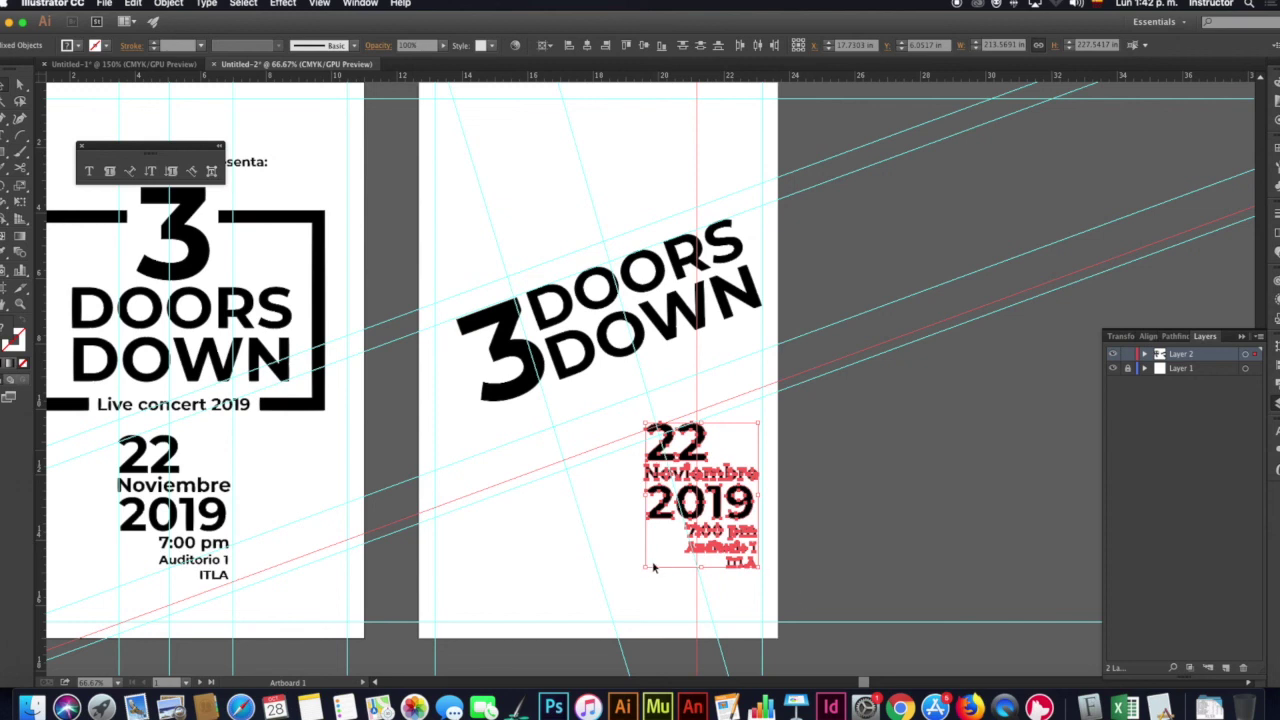
pyautogui.moveTo(646, 567); pyautogui.dragTo(608, 599)
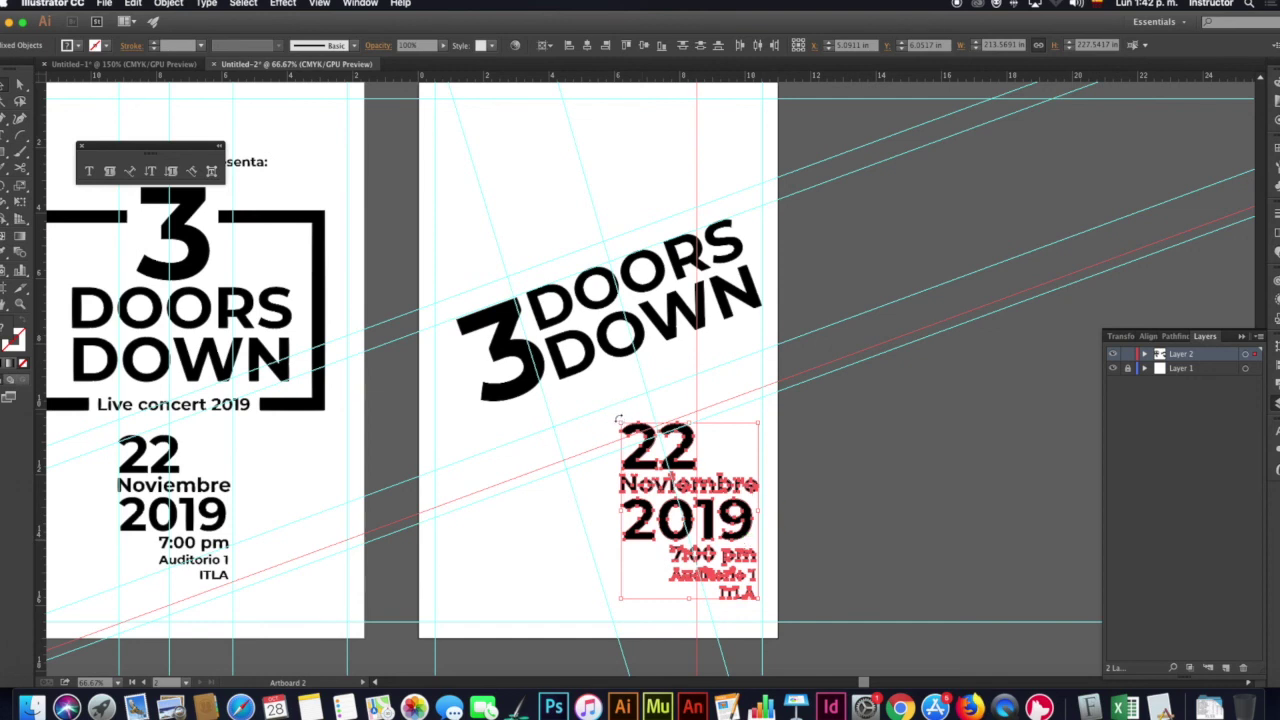
# Rotate the copied date block to the logo's rising slant and reposition it below the logo
pyautogui.moveTo(618, 418); pyautogui.dragTo(575, 431)
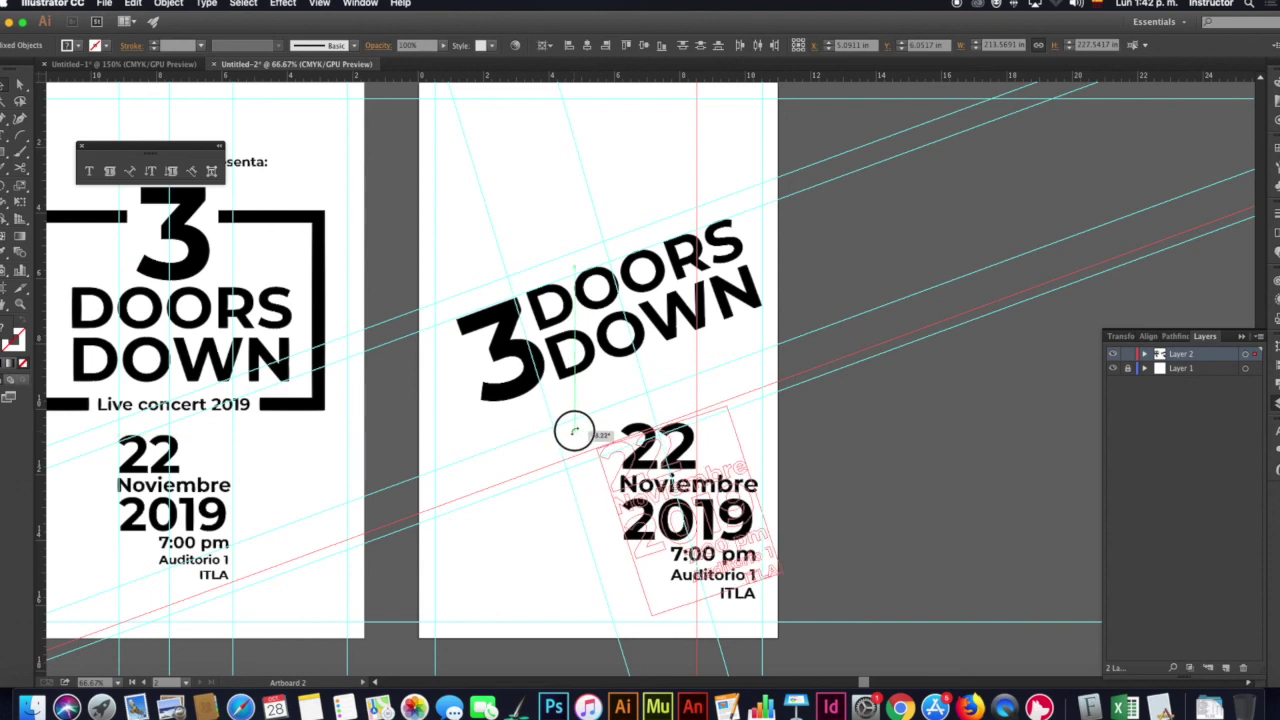
pyautogui.moveTo(575, 431); pyautogui.dragTo(572, 433)
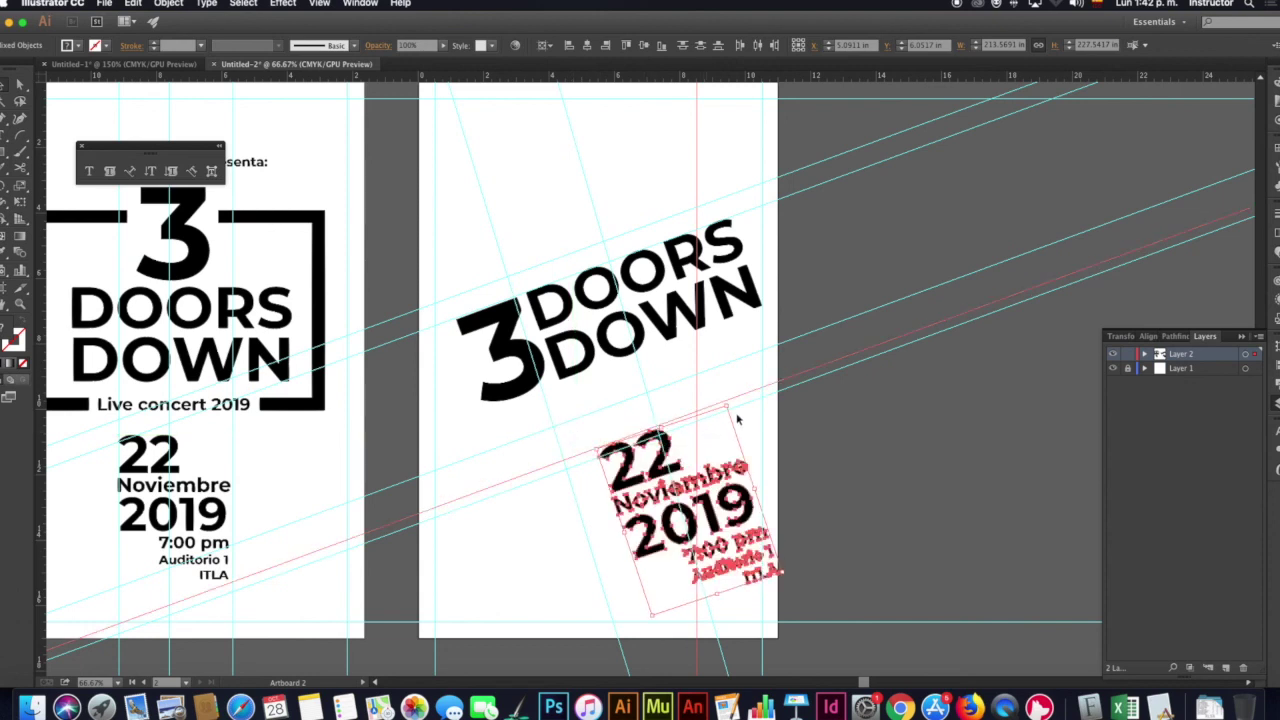
pyautogui.moveTo(729, 400); pyautogui.dragTo(727, 399)
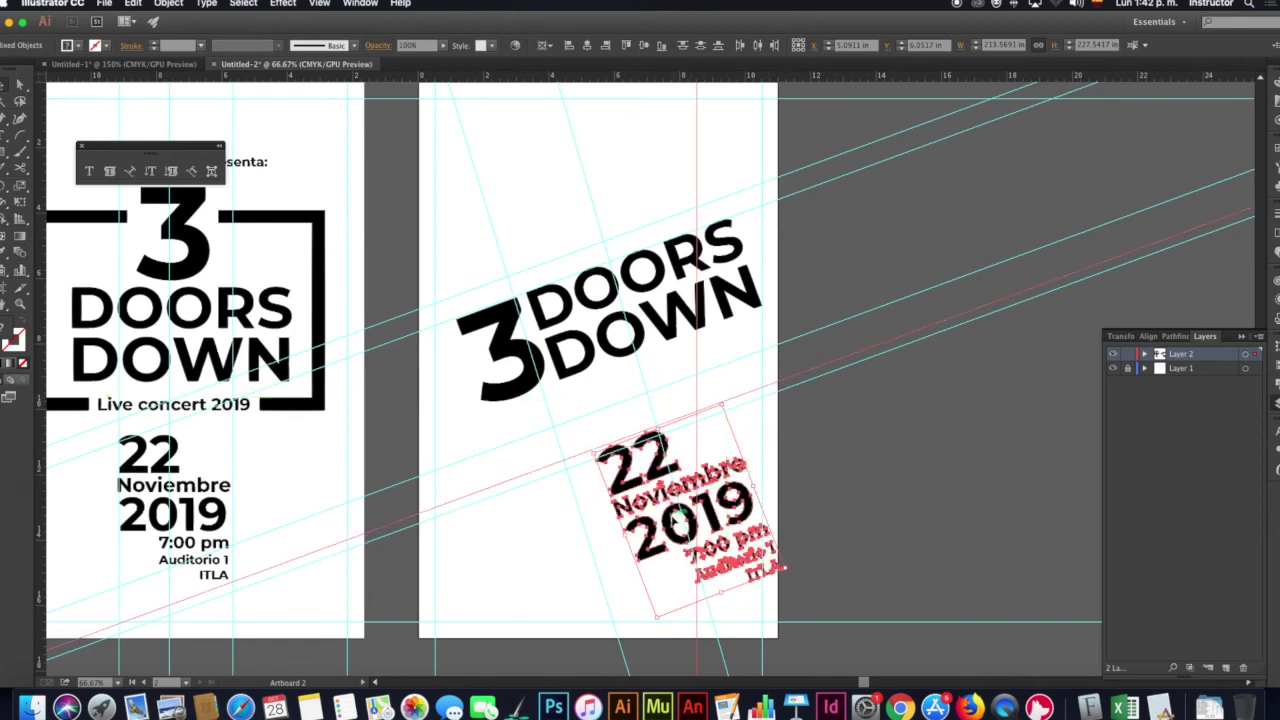
pyautogui.moveTo(676, 522); pyautogui.dragTo(690, 554)
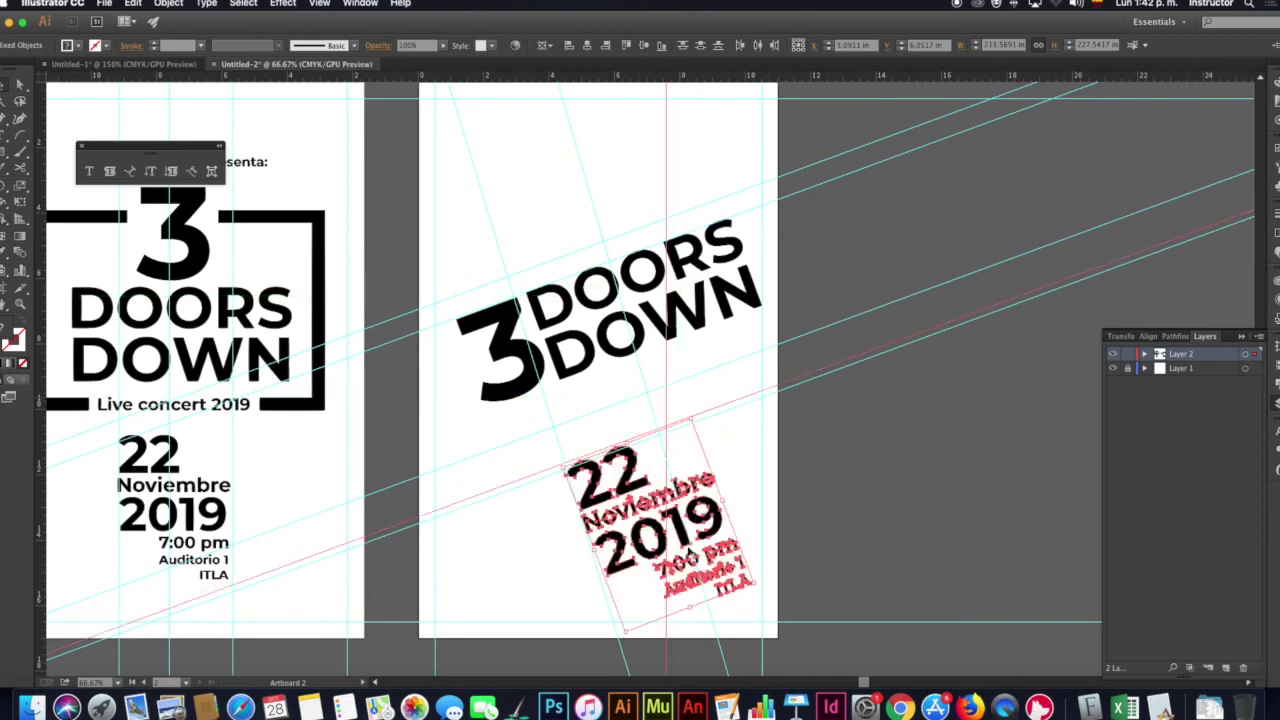
pyautogui.moveTo(761, 589); pyautogui.dragTo(772, 591)
pyautogui.click(850, 529)
pyautogui.moveTo(690, 305)
pyautogui.mouseDown()
pyautogui.moveTo(725, 447)
pyautogui.moveTo(681, 345)
pyautogui.mouseUp()
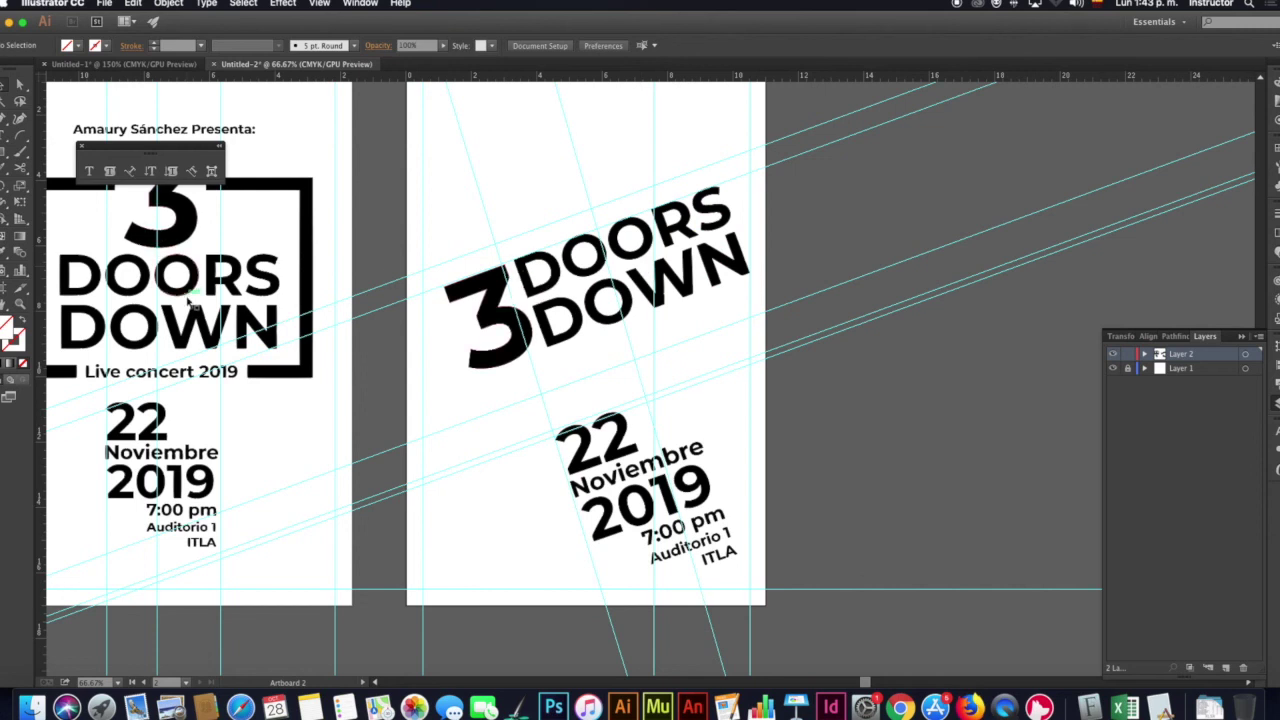
pyautogui.scroll(3, 423, 297)
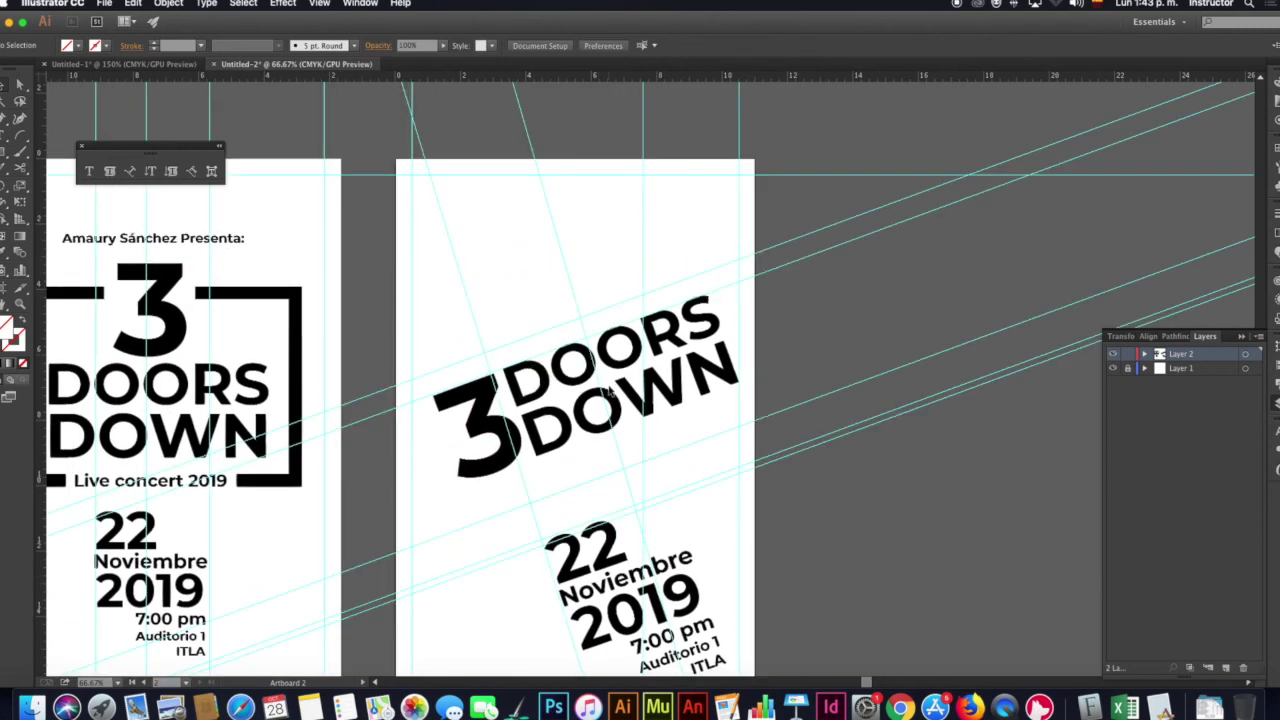
pyautogui.scroll(-2, 610, 375)
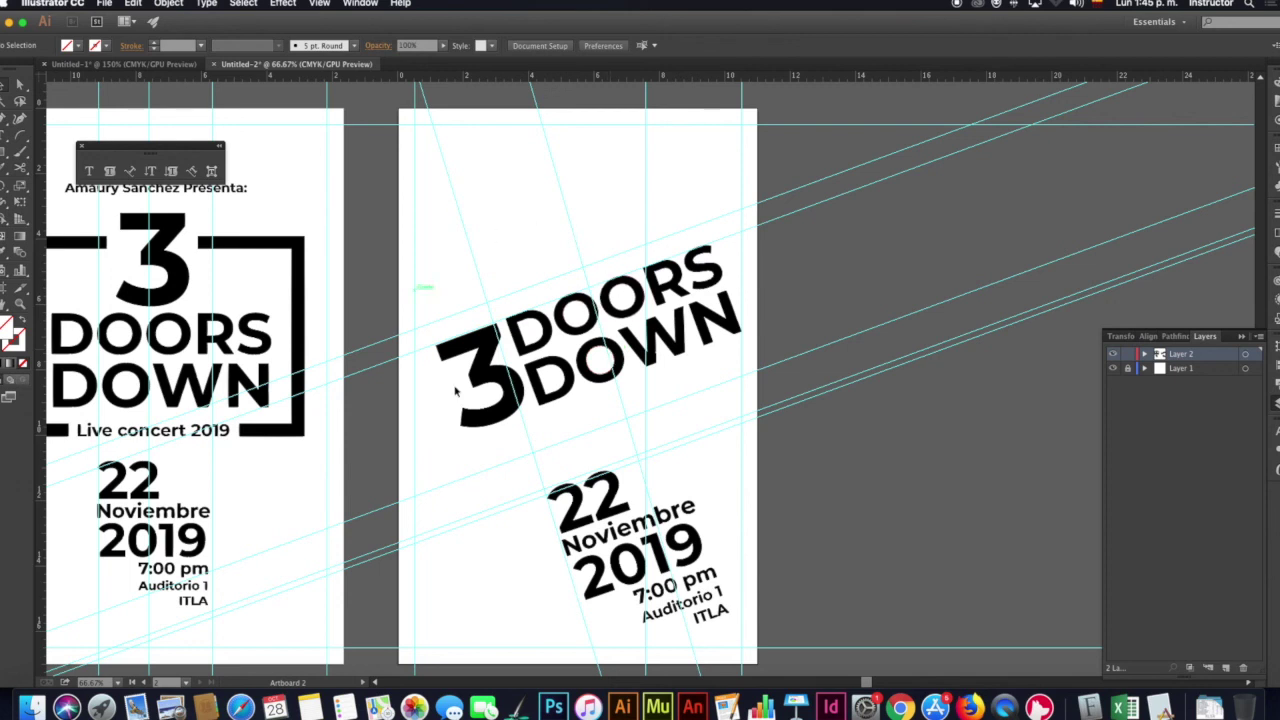
# Scroll left to show both 3 DOORS DOWN posters and select the straight-layout Artboard 1
pyautogui.hscroll(-5, 237, 325)
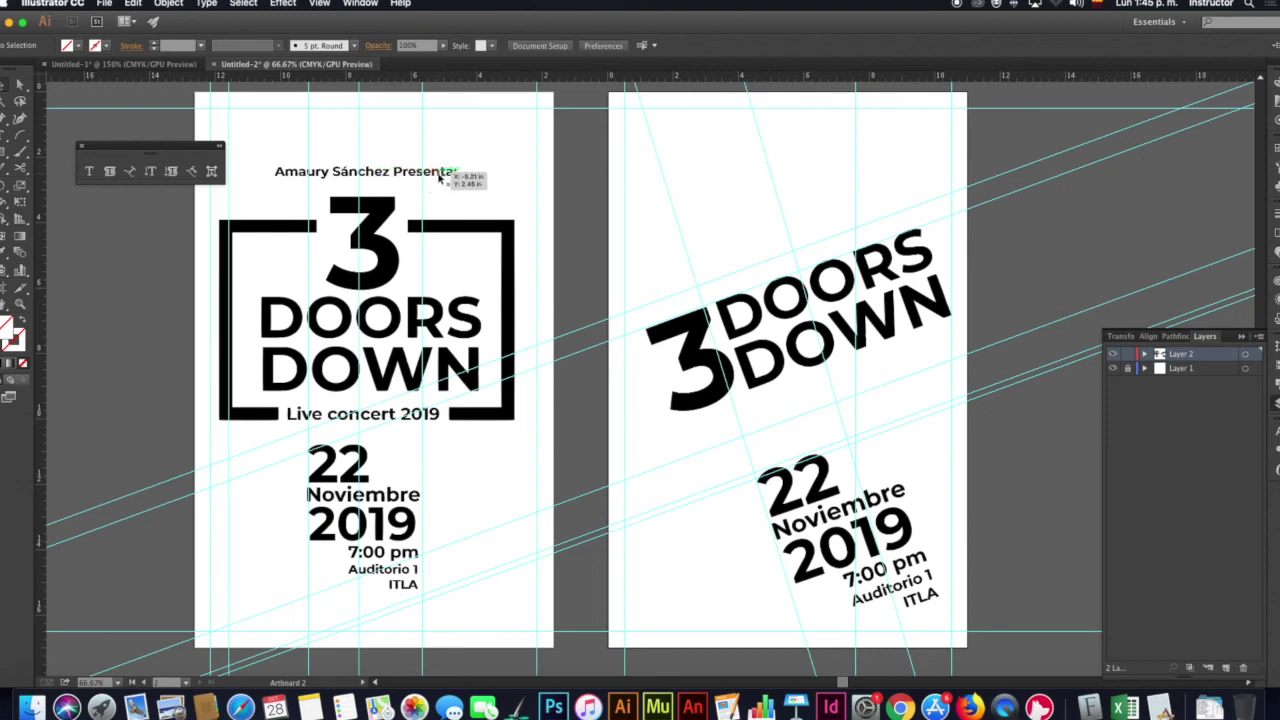
pyautogui.click(386, 460)
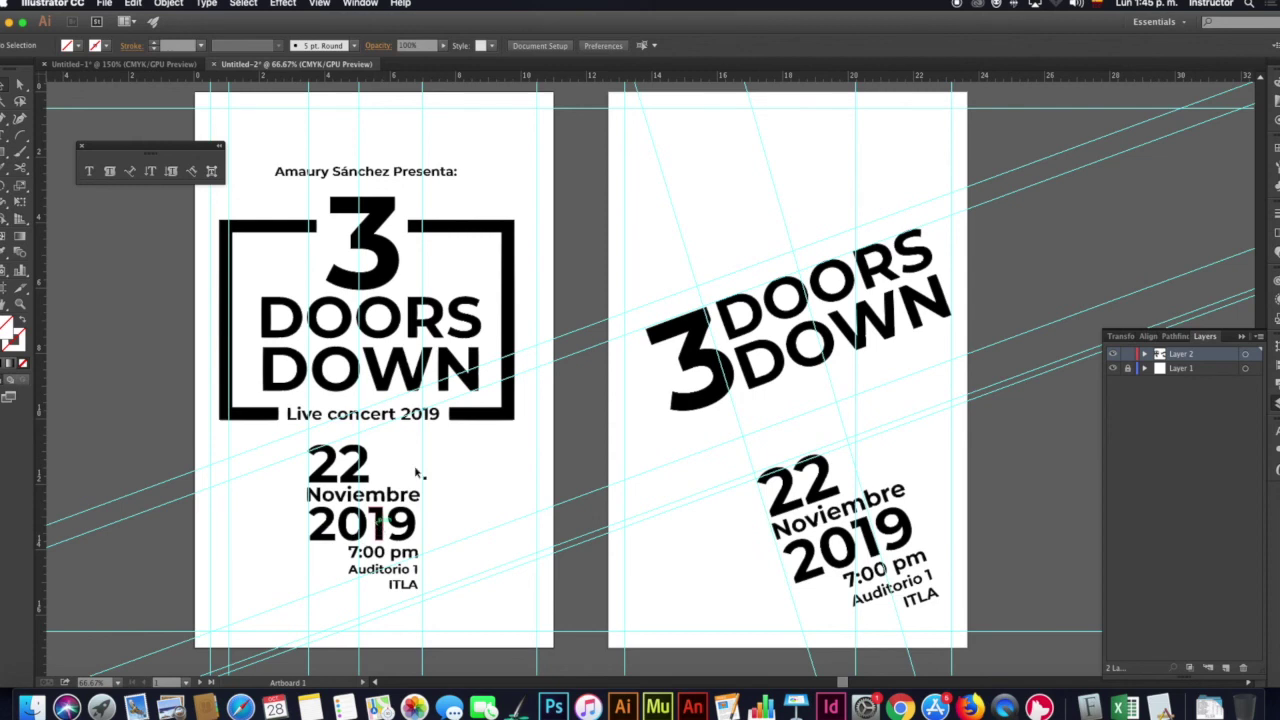